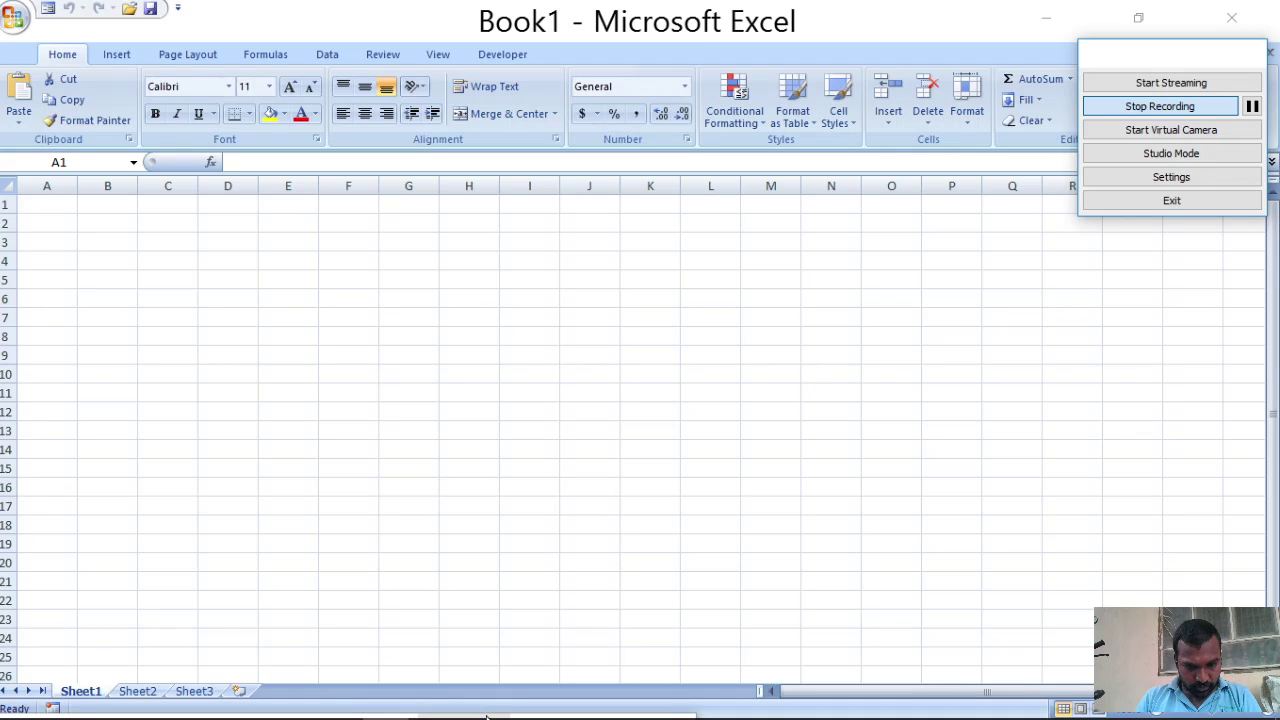
{"action": "left_click", "coordinate": [489, 714]}
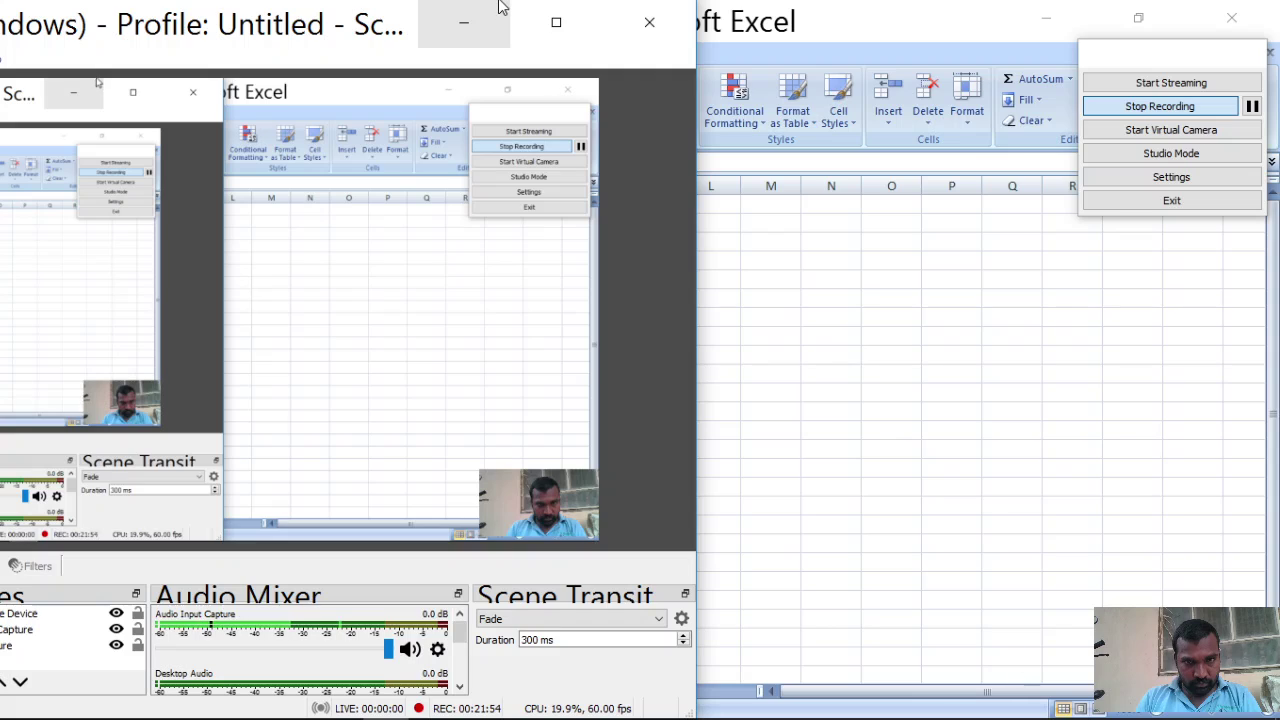
{"action": "left_click", "coordinate": [464, 22]}
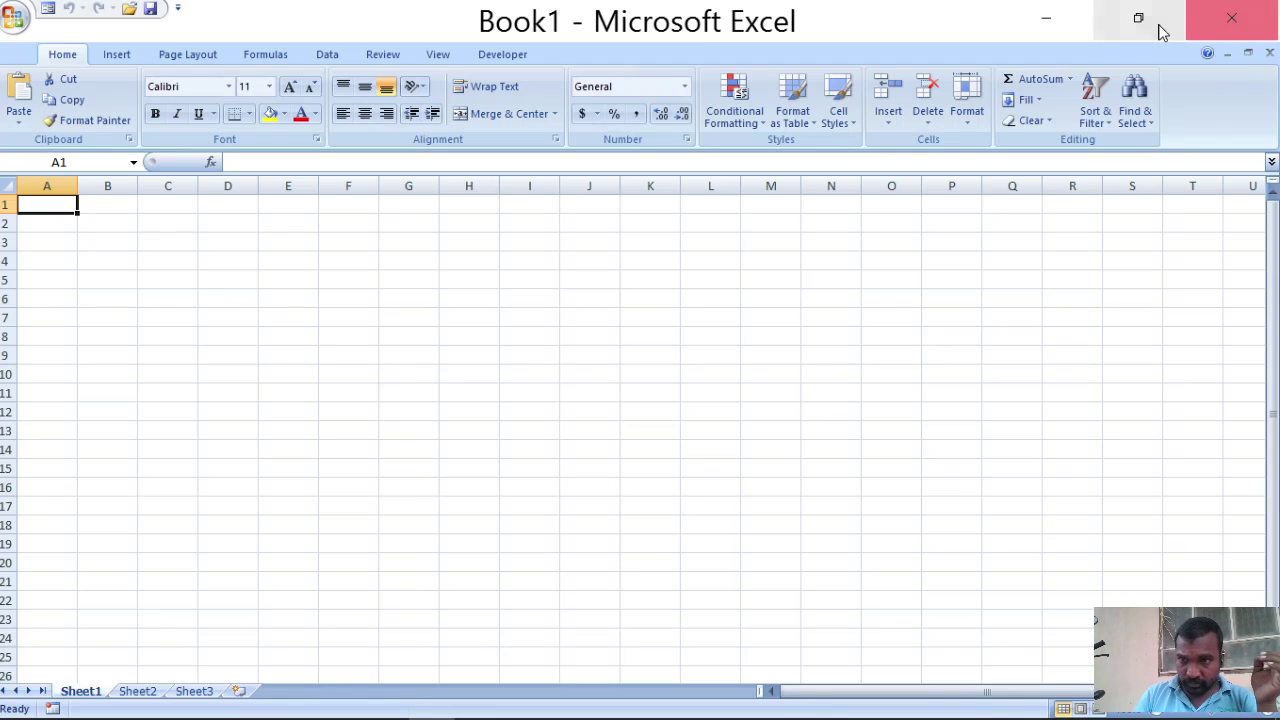
Step: Enter the column headings Sl.No., PIN and Name in cells A1 to C1
{"action": "left_click", "coordinate": [216, 242]}
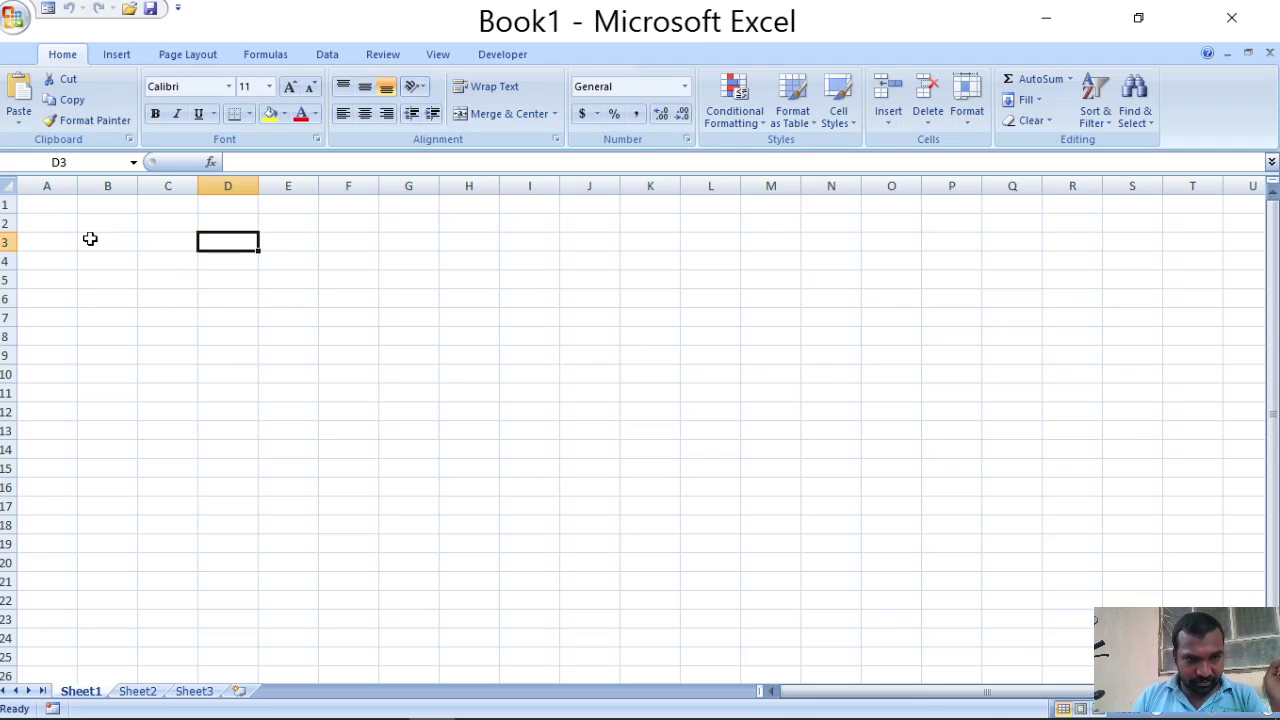
{"action": "left_click", "coordinate": [60, 206]}
{"action": "type", "text": "S"}
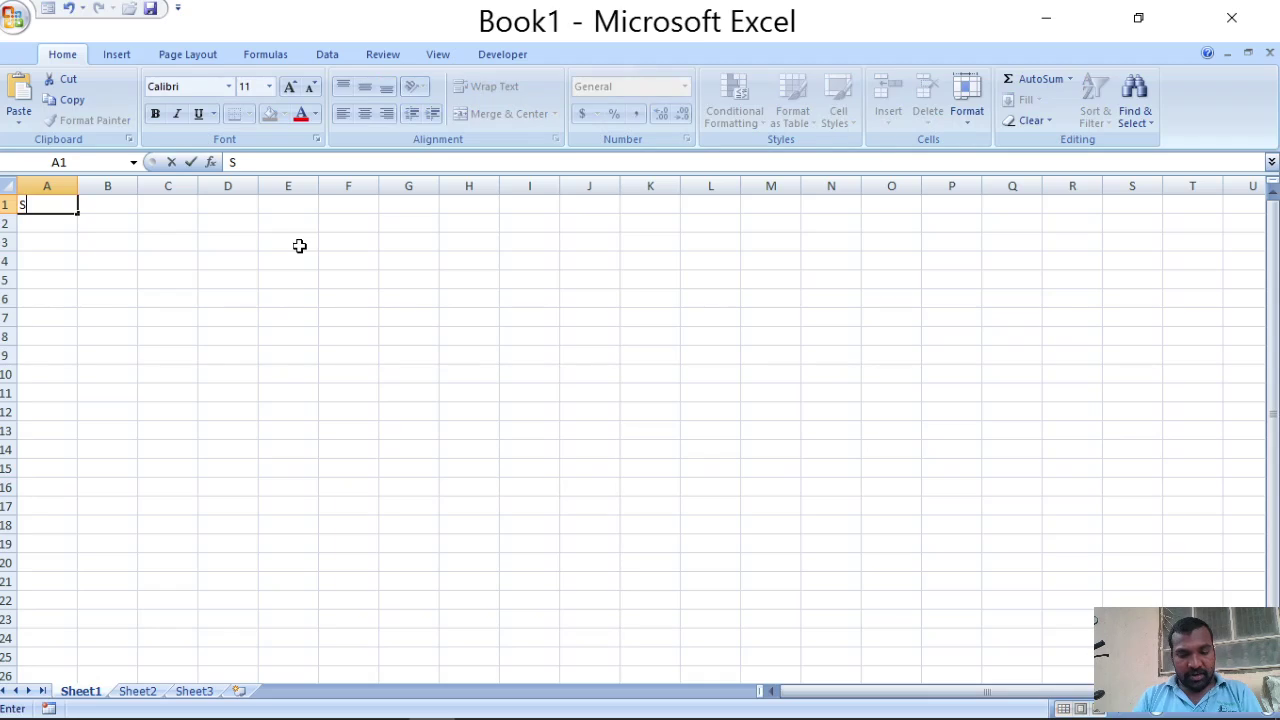
{"action": "type", "text": "l.No."}
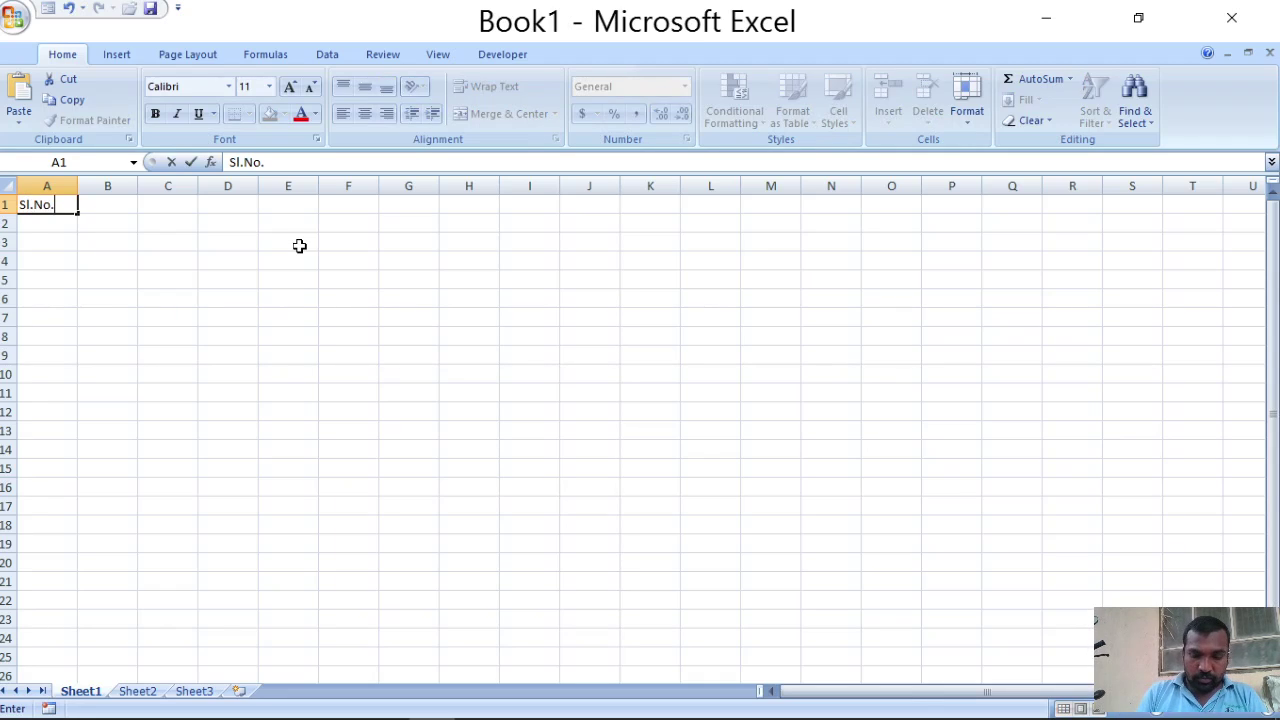
{"action": "key", "text": "Tab"}
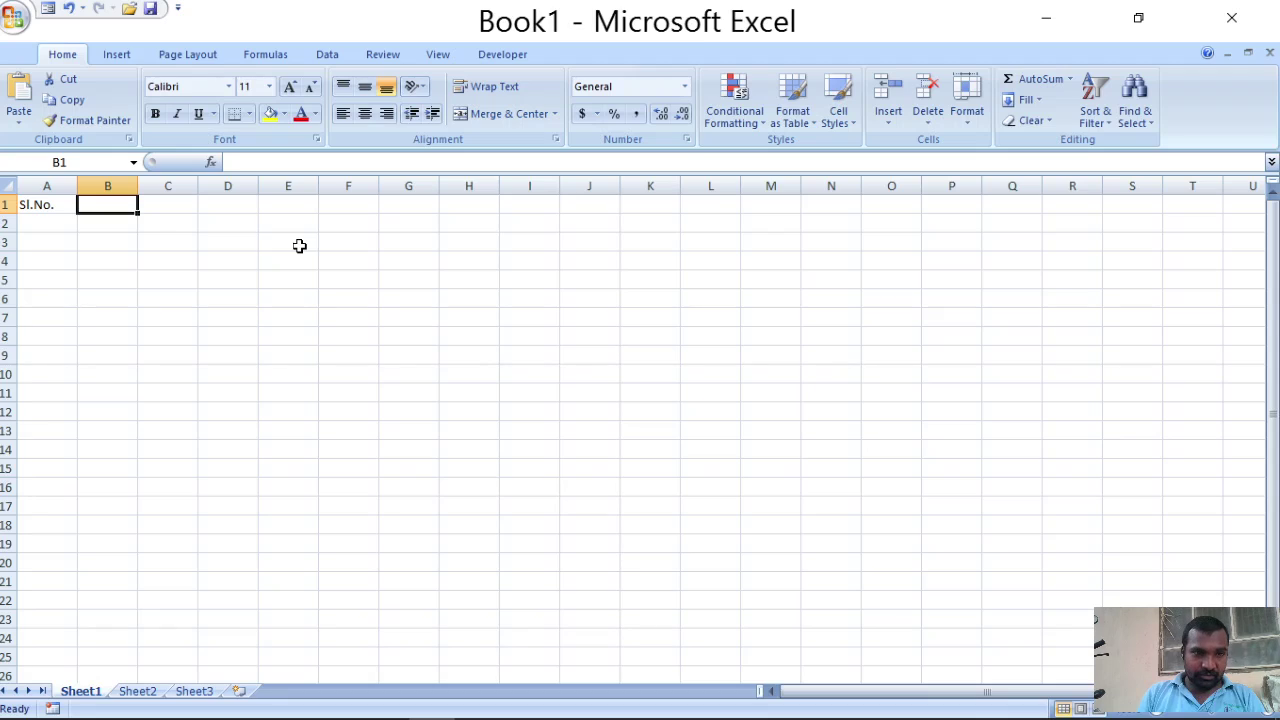
{"action": "type", "text": "PIN"}
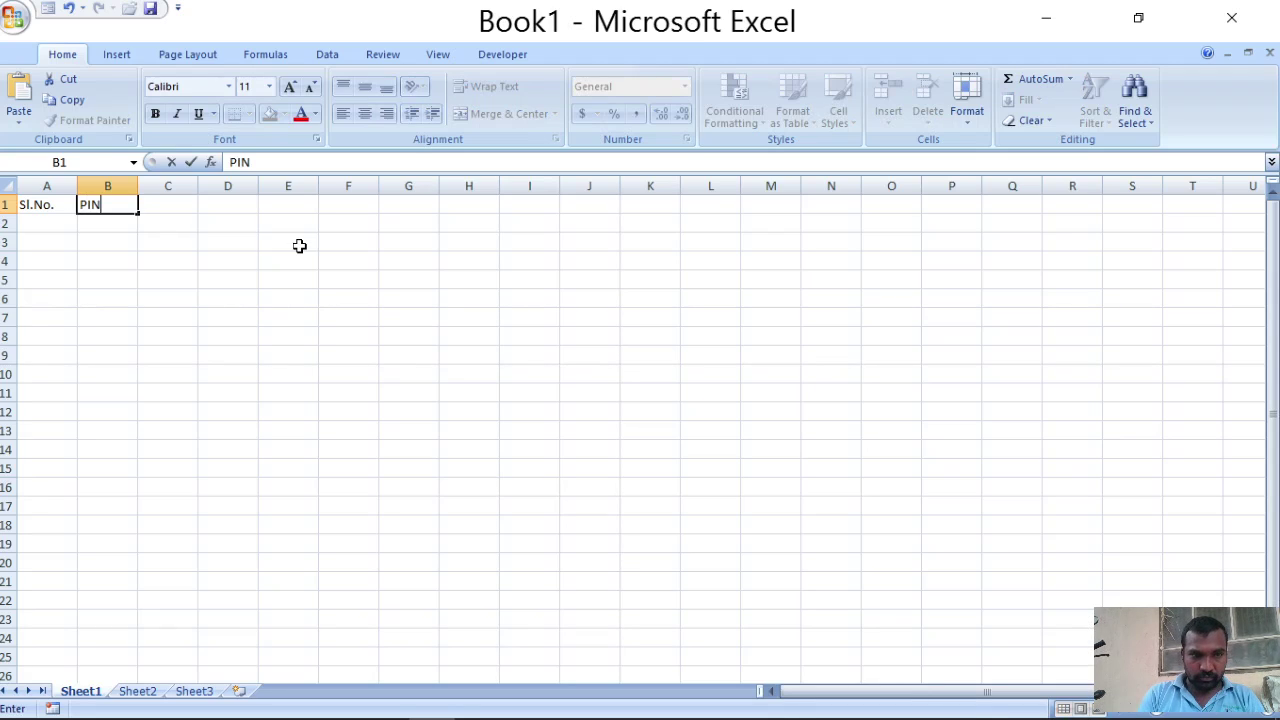
{"action": "key", "text": "Tab"}
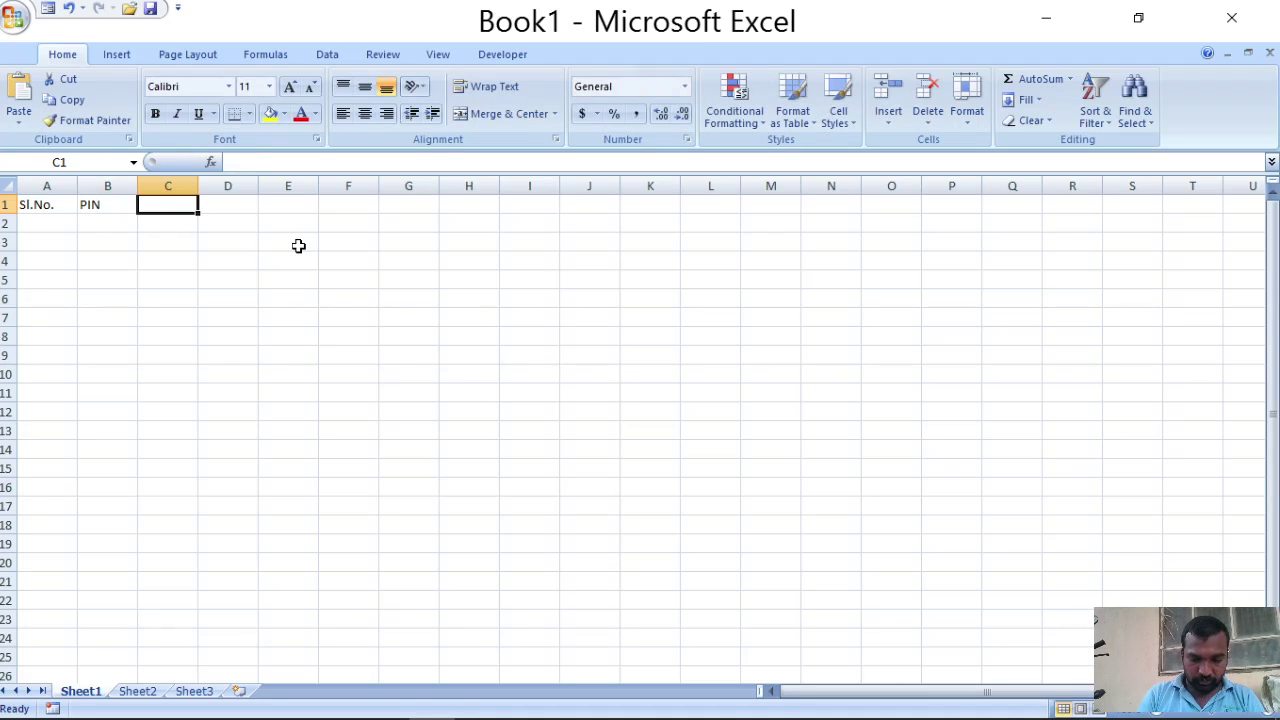
{"action": "type", "text": "Name"}
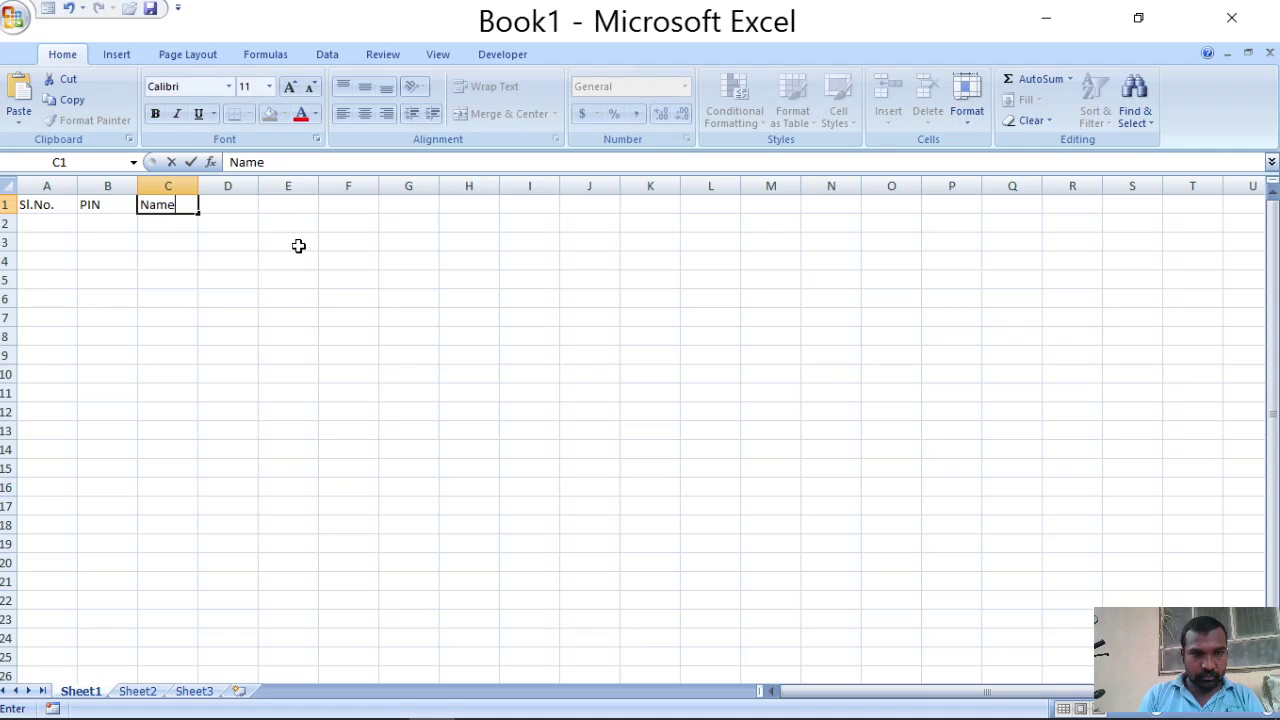
{"action": "key", "text": "Return"}
Step: Enter 1 in cell A2 as the first serial number under the Sl.No. heading
{"action": "left_click", "coordinate": [88, 300]}
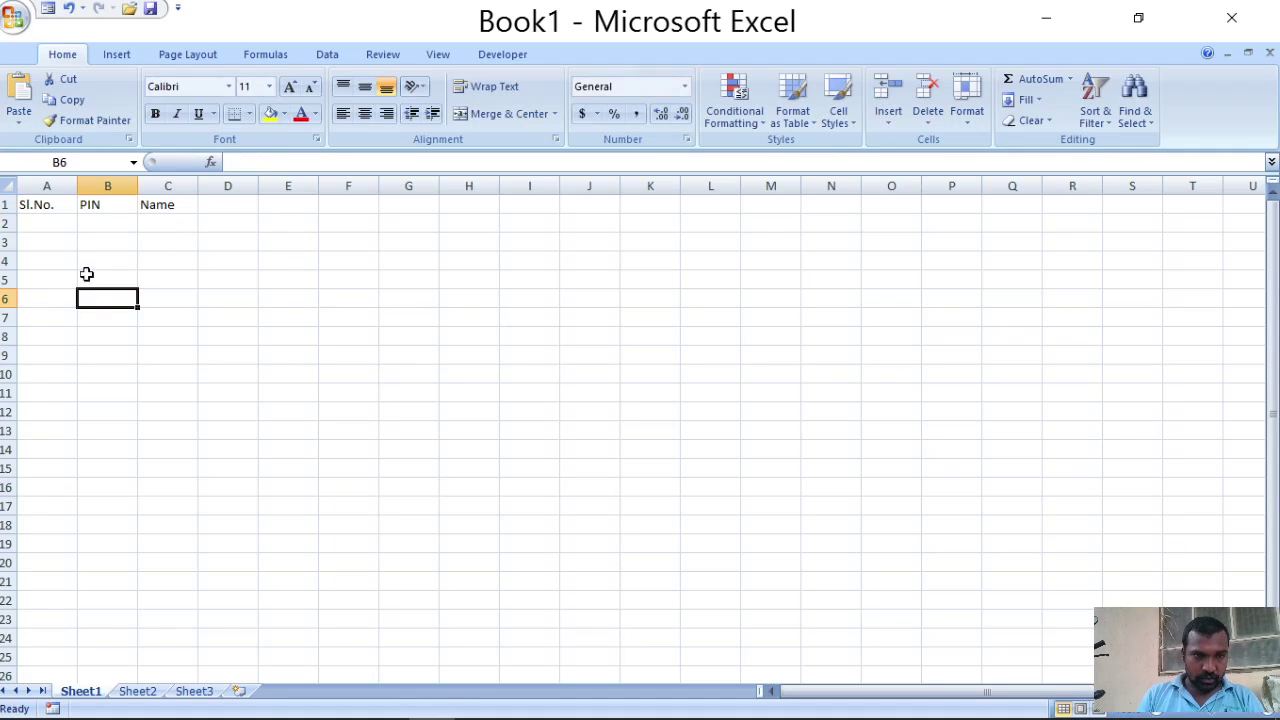
{"action": "left_click", "coordinate": [42, 222]}
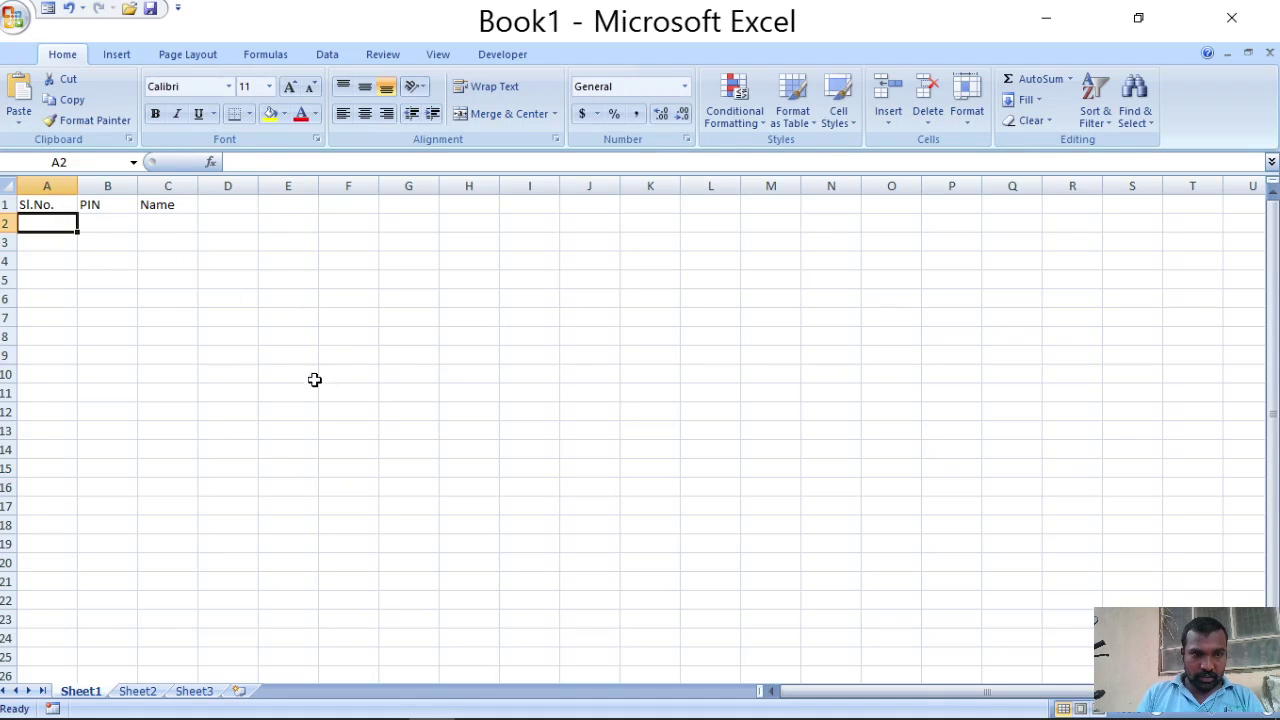
{"action": "type", "text": "1"}
{"action": "key", "text": "Return"}
{"action": "type", "text": "2"}
{"action": "key", "text": "Return"}
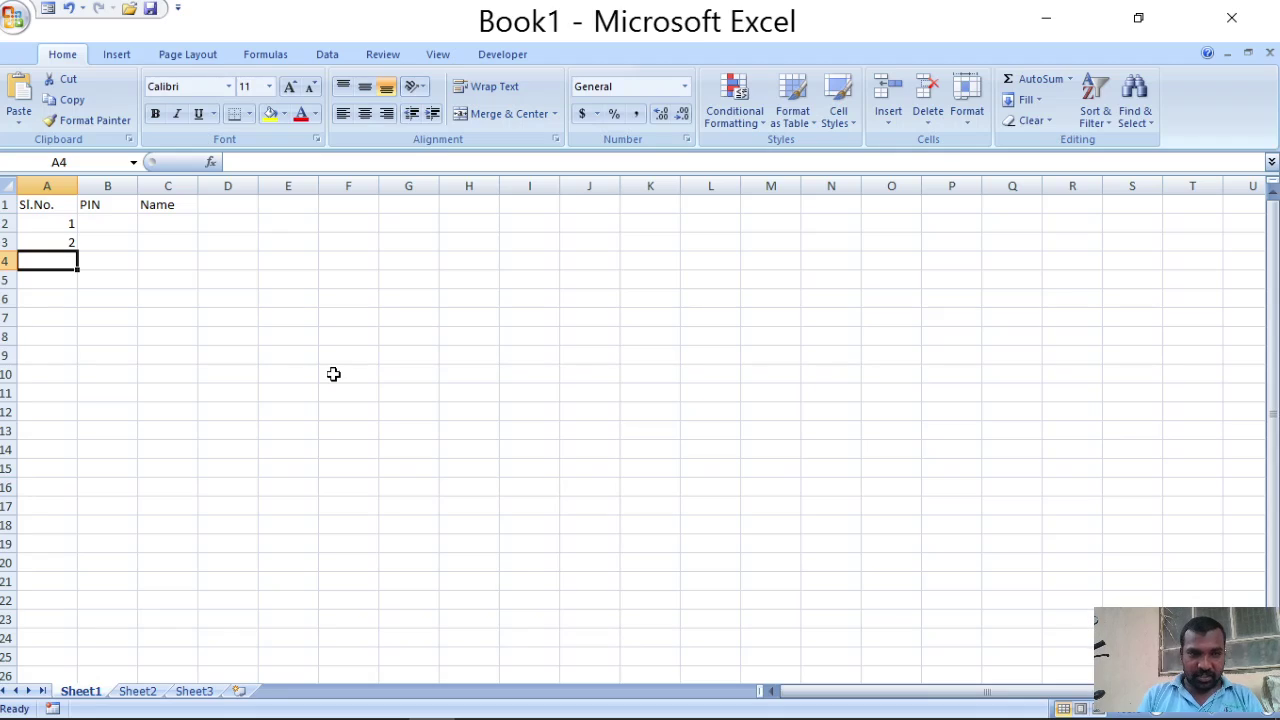
{"action": "left_click", "coordinate": [186, 414]}
{"action": "left_click", "coordinate": [53, 244]}
{"action": "key", "text": "Delete"}
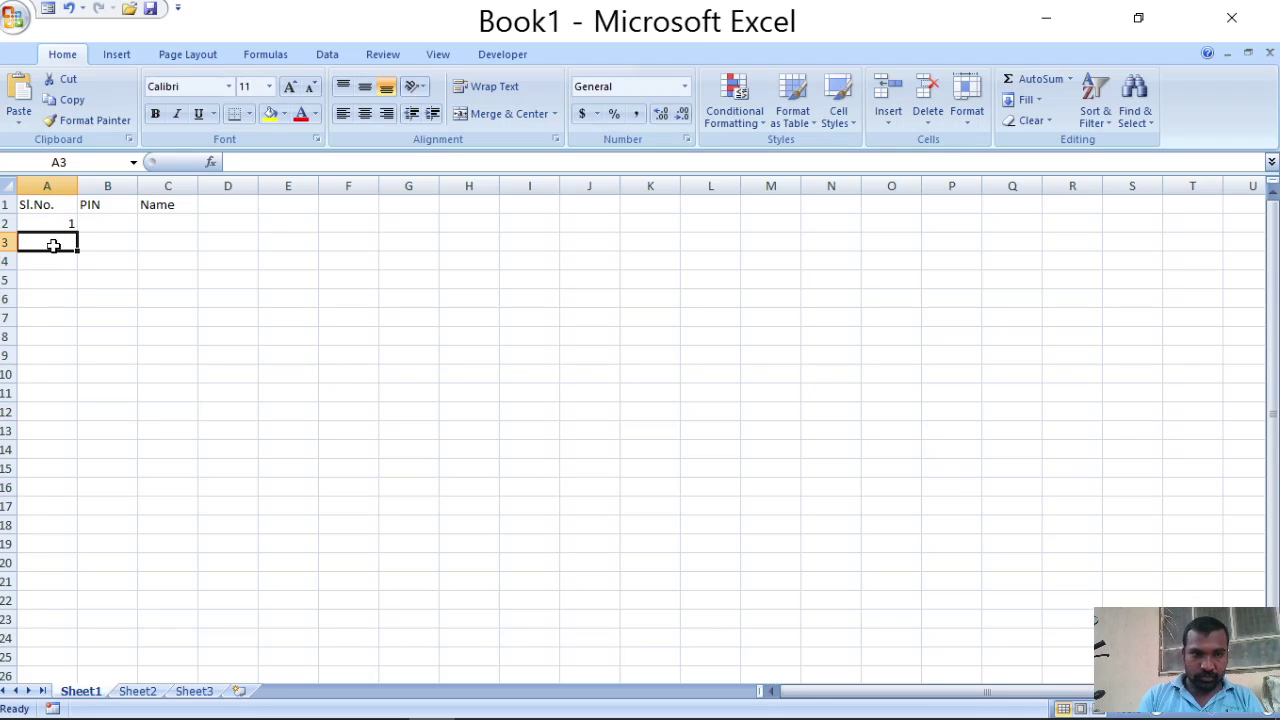
{"action": "left_click", "coordinate": [66, 303]}
Step: Auto-fill the serial number from A2 down to A11 as a Fill Series, and extend the series down to A16
{"action": "left_click", "coordinate": [52, 223]}
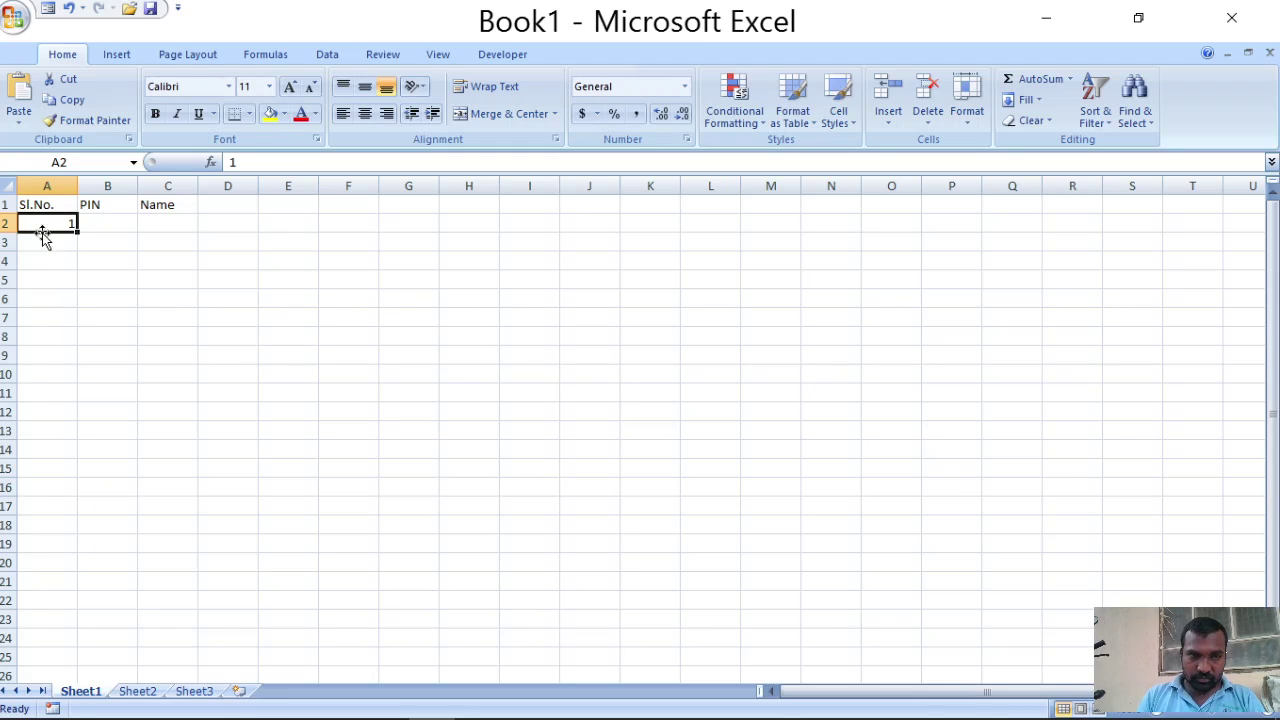
{"action": "left_click", "coordinate": [242, 164]}
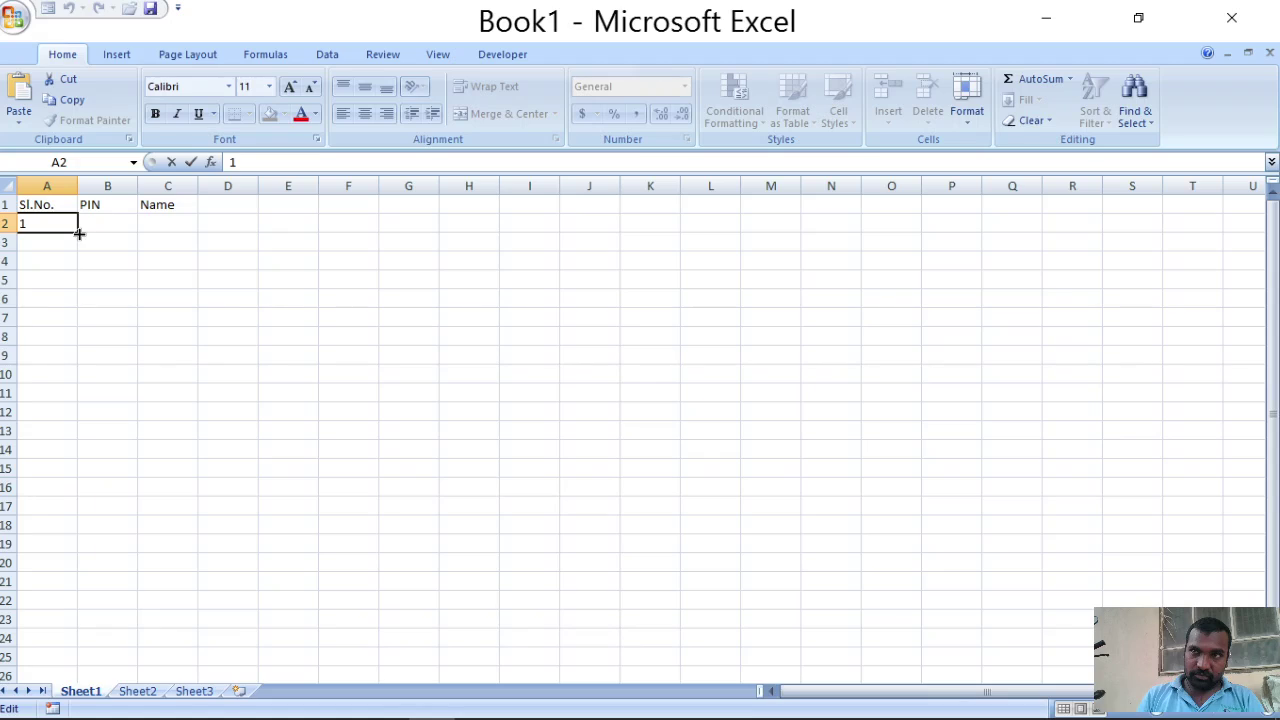
{"action": "left_click_drag", "start_coordinate": [79, 233], "coordinate": [72, 393]}
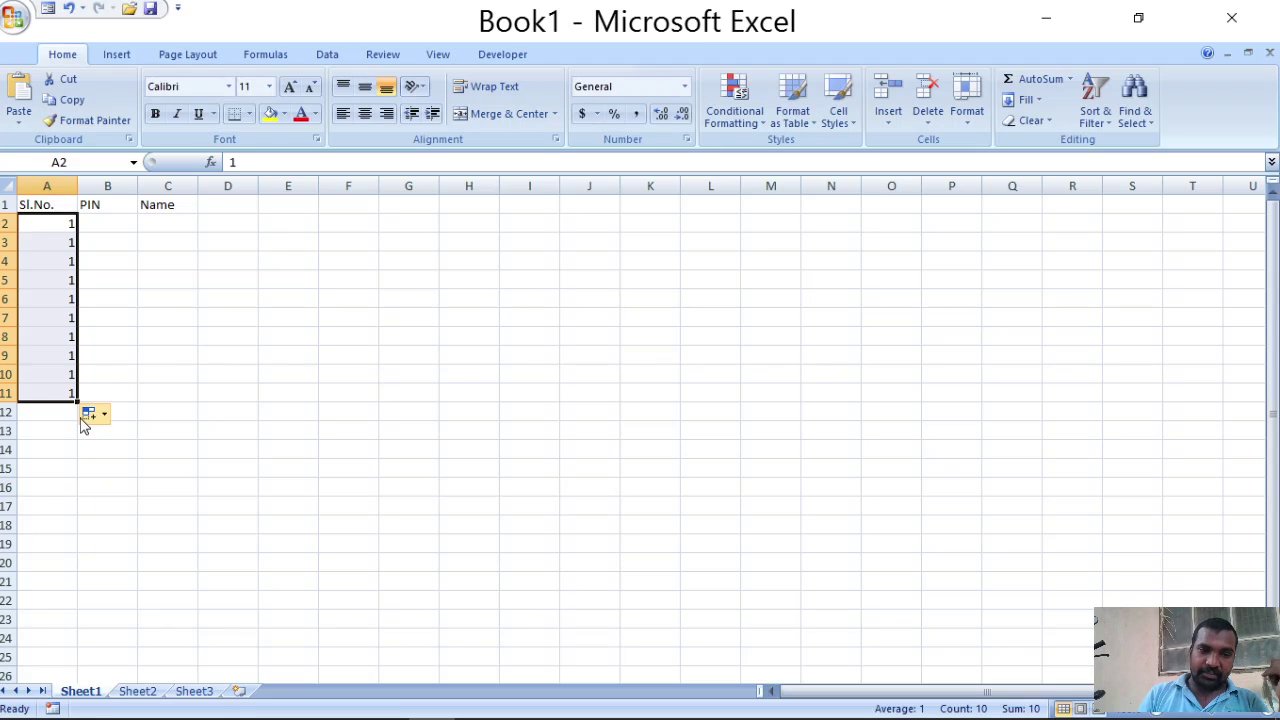
{"action": "left_click", "coordinate": [104, 414]}
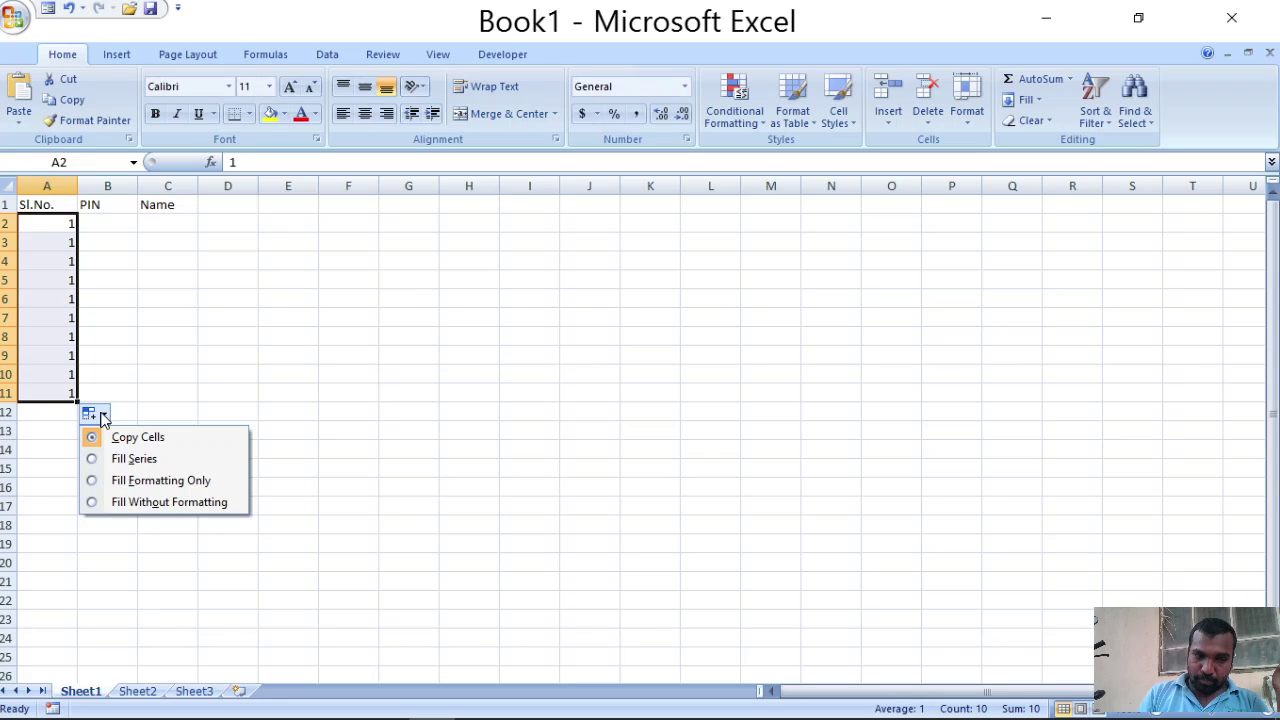
{"action": "left_click", "coordinate": [104, 415]}
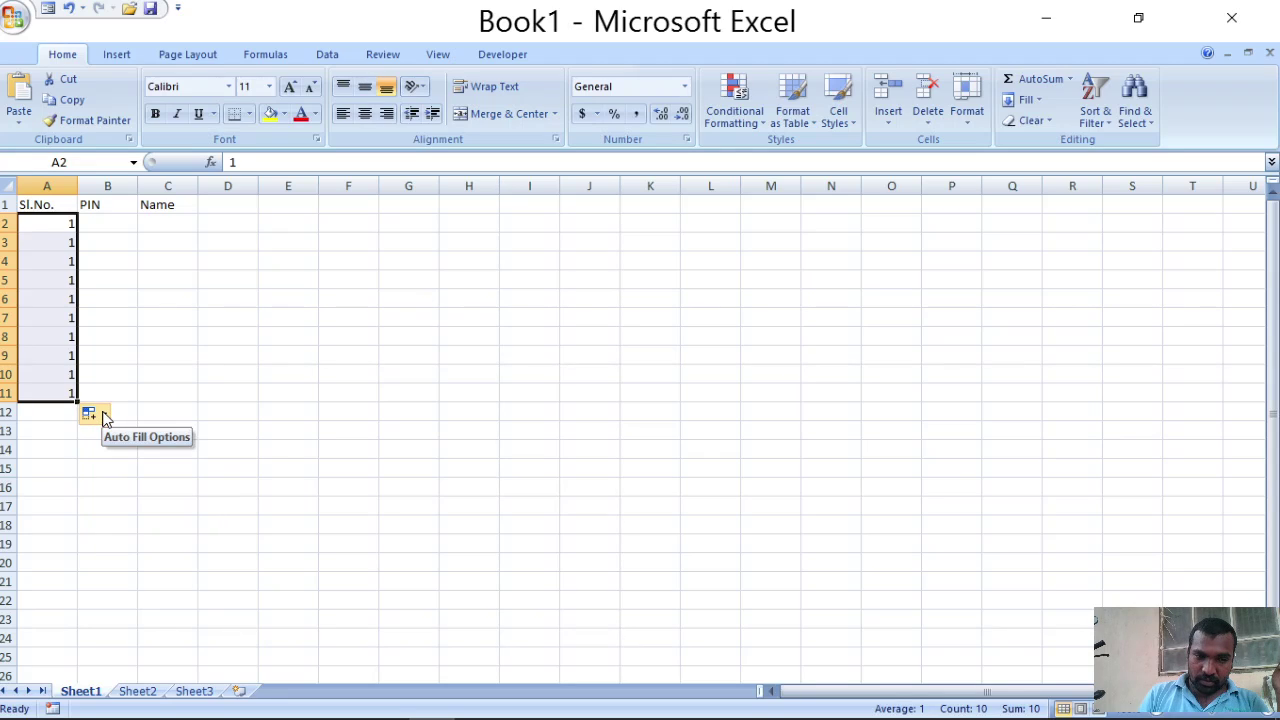
{"action": "left_click", "coordinate": [104, 415]}
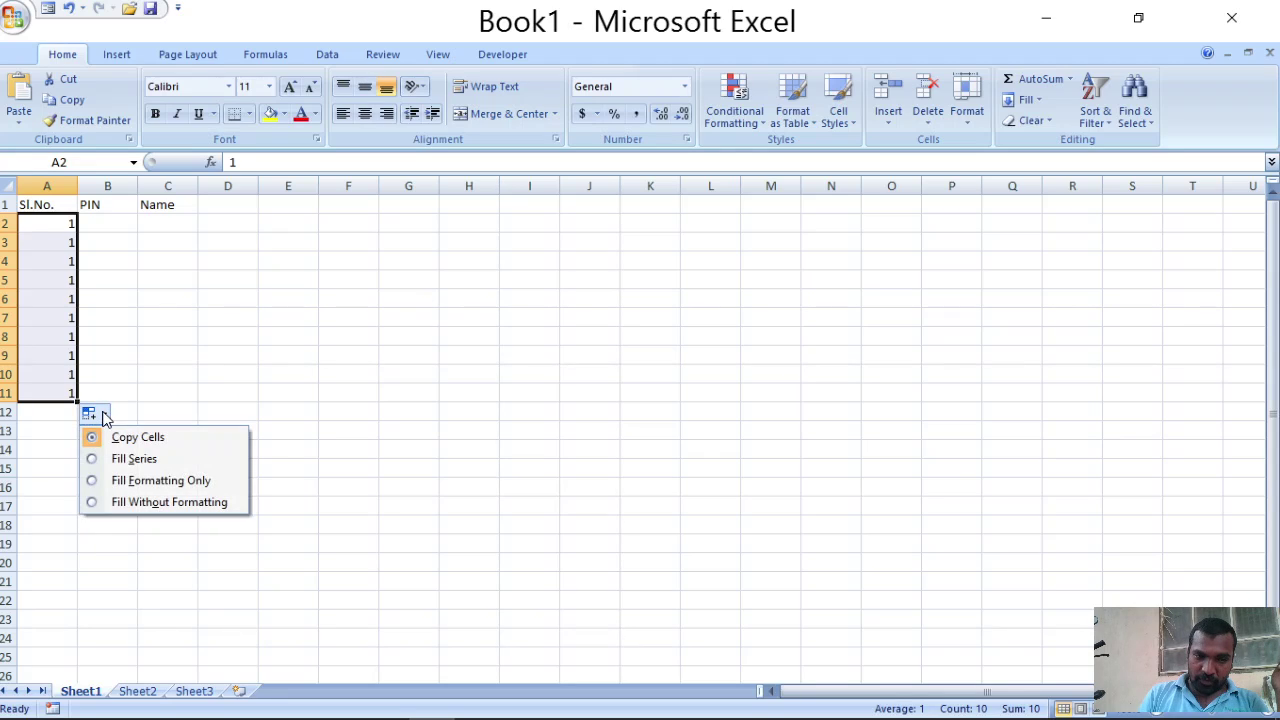
{"action": "left_click", "coordinate": [139, 460]}
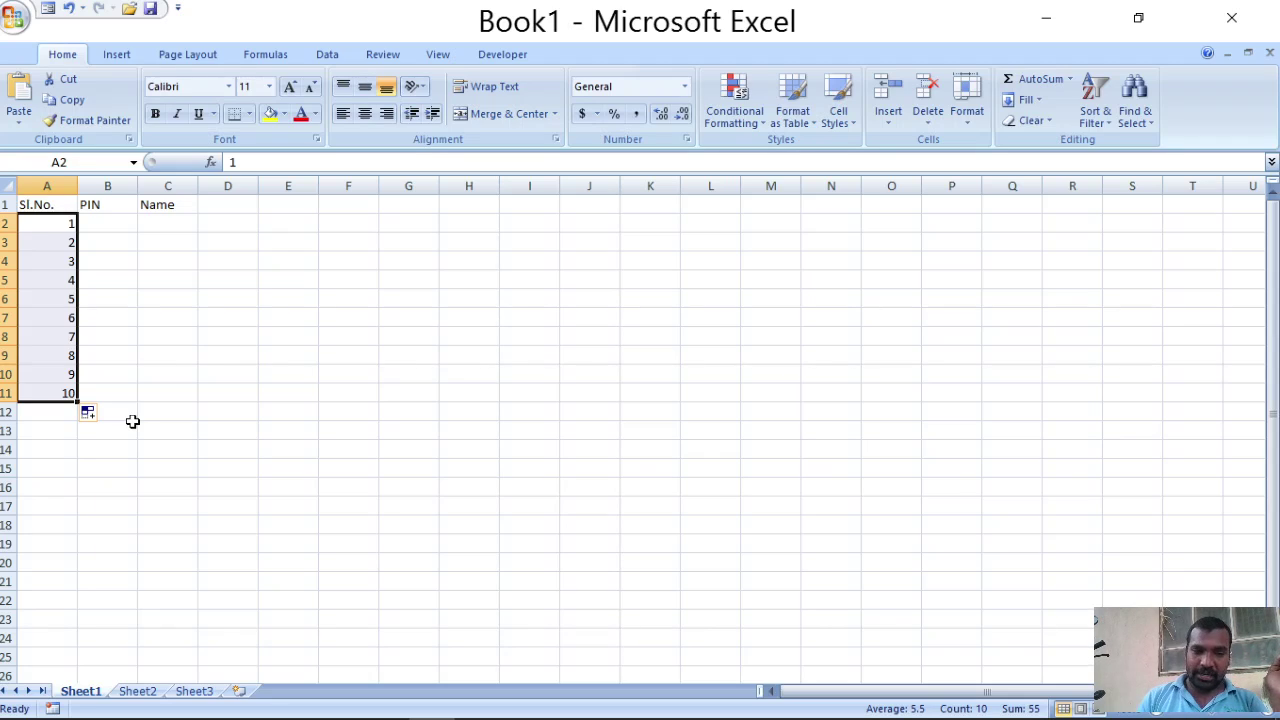
{"action": "left_click_drag", "start_coordinate": [76, 399], "coordinate": [71, 505]}
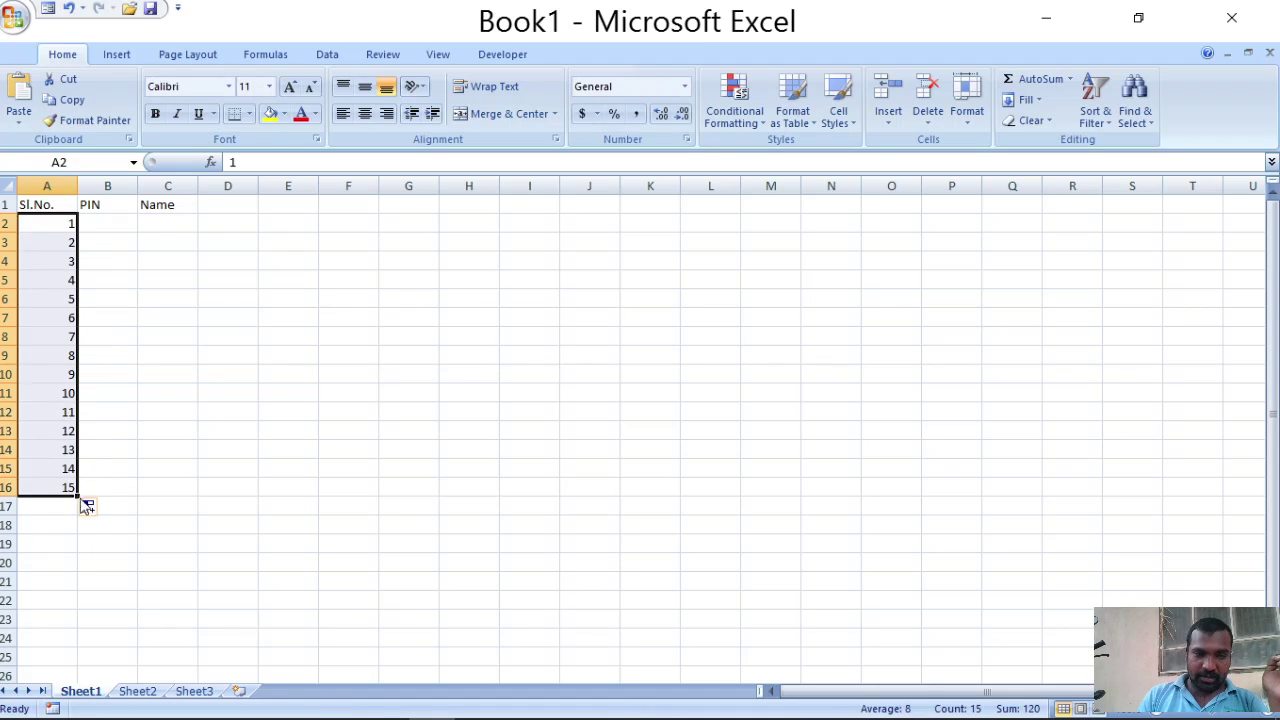
{"action": "left_click", "coordinate": [193, 480]}
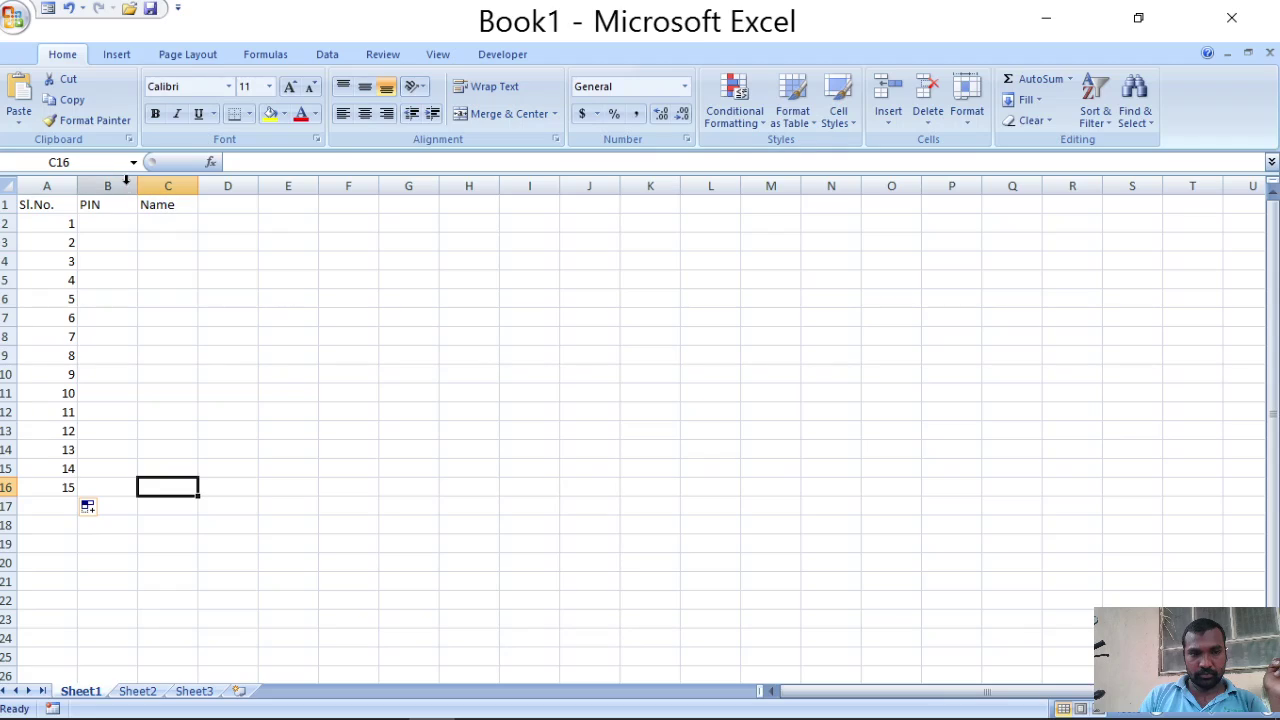
Step: Widen the PIN column B and the Name column C
{"action": "left_click_drag", "start_coordinate": [135, 186], "coordinate": [257, 187]}
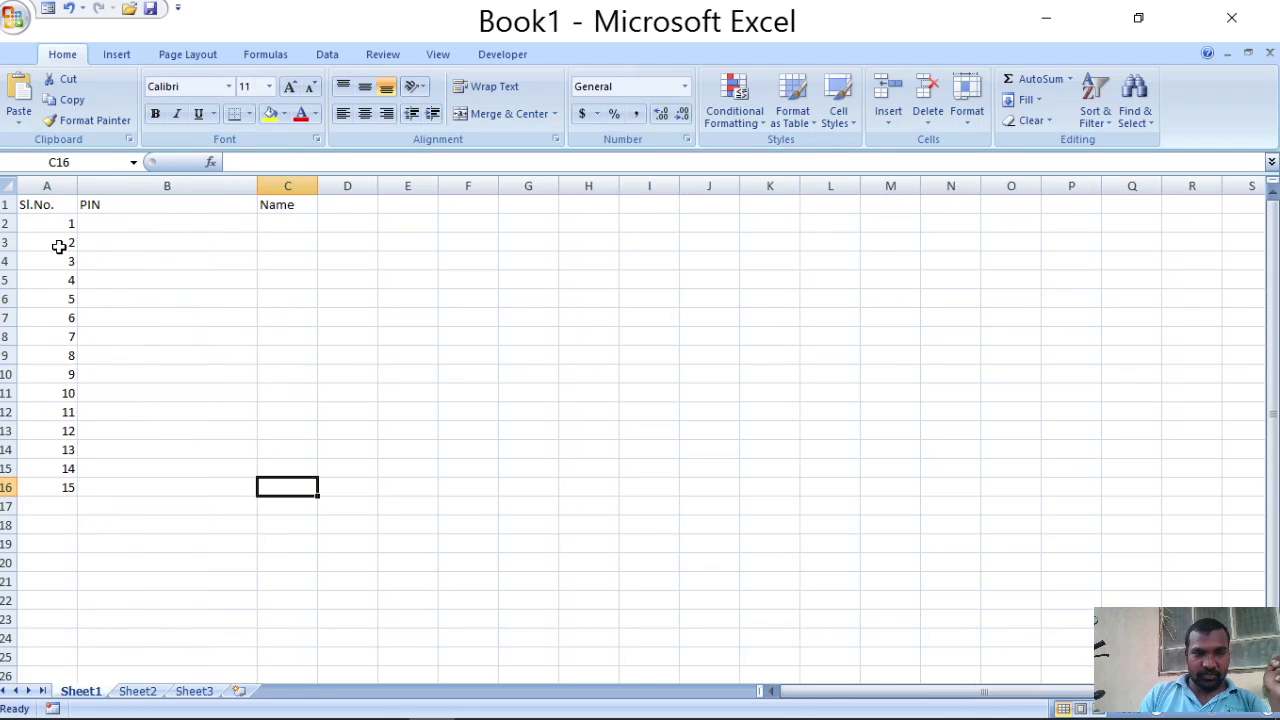
{"action": "left_click", "coordinate": [289, 222]}
{"action": "left_click_drag", "start_coordinate": [318, 186], "coordinate": [400, 186]}
Step: Enter "abc" in cell C2 and auto-fill it down the Name column to C16
{"action": "type", "text": "abc"}
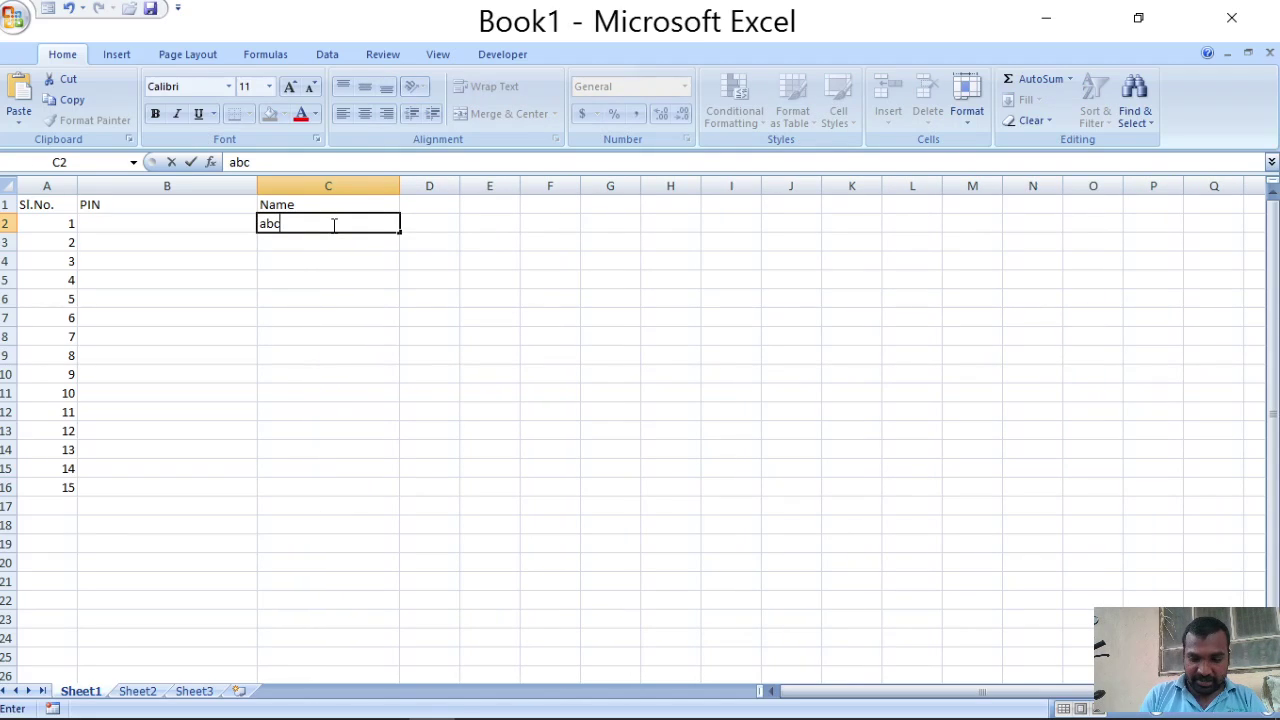
{"action": "key", "text": "Return"}
{"action": "left_click", "coordinate": [331, 223]}
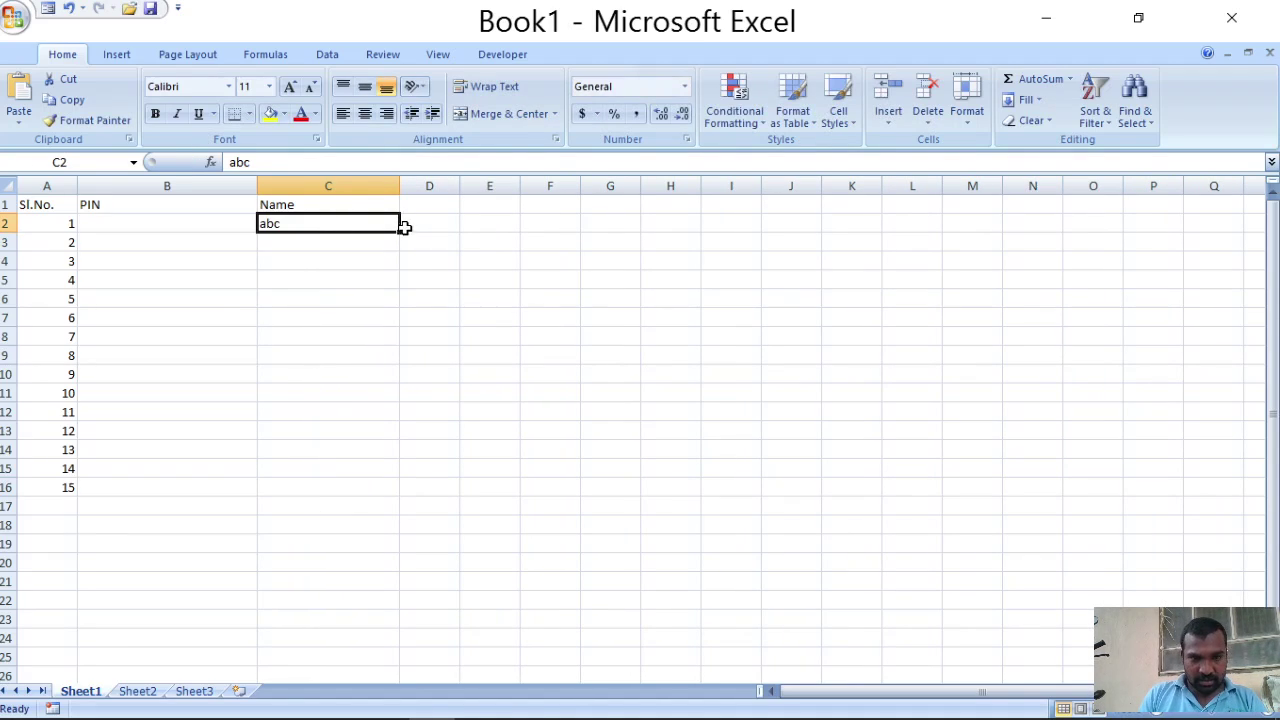
{"action": "left_click_drag", "start_coordinate": [399, 231], "coordinate": [390, 487]}
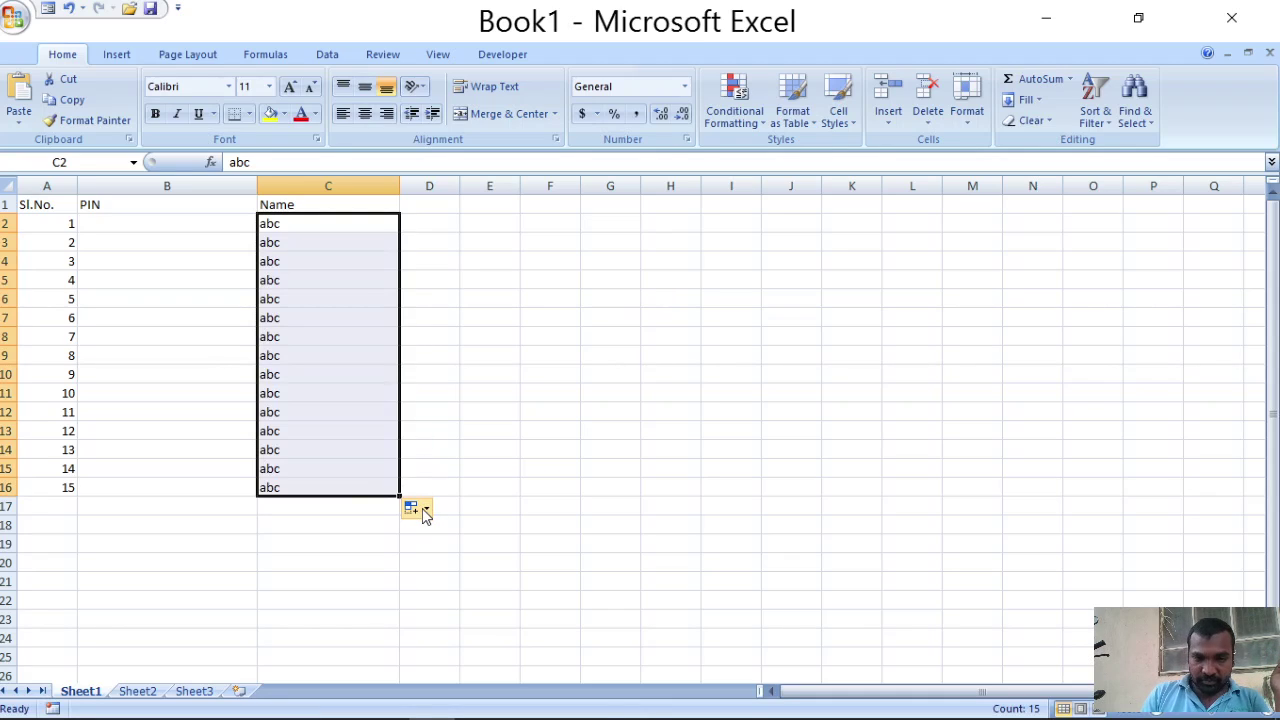
Step: Try the Fill Formatting Only option on the auto-filled Name cells, and undo it
{"action": "left_click", "coordinate": [414, 507]}
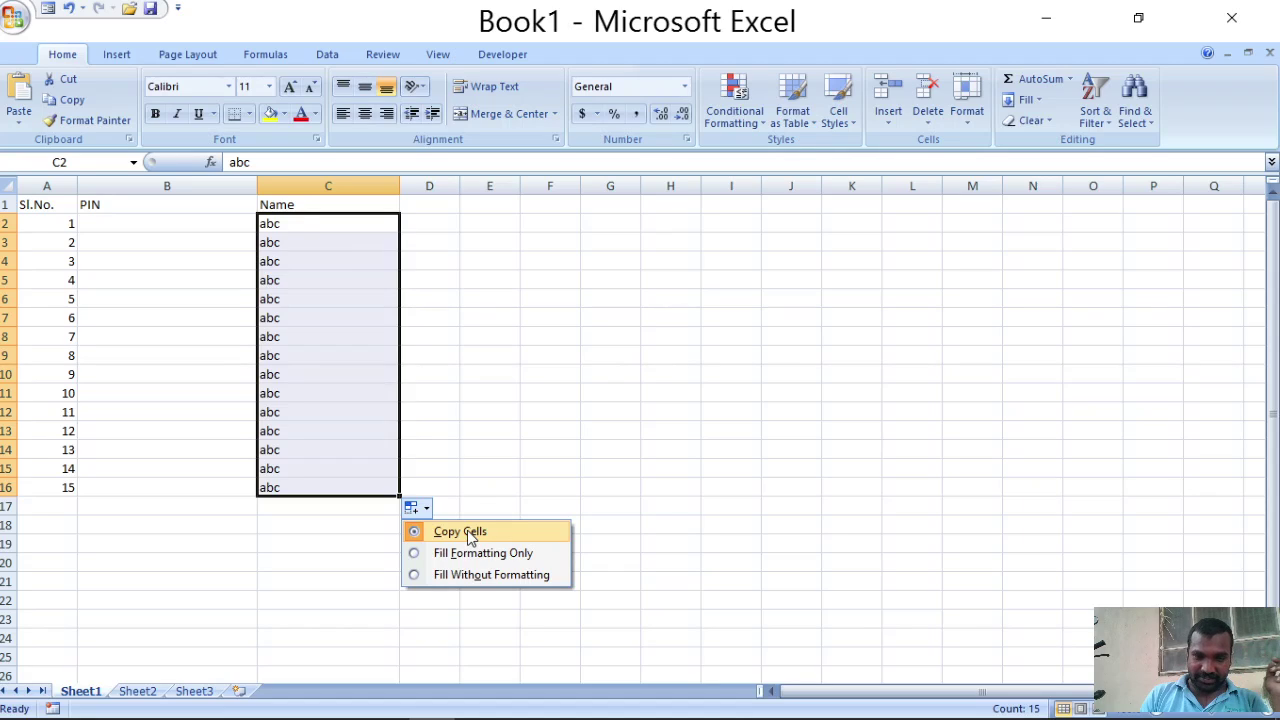
{"action": "left_click", "coordinate": [469, 553]}
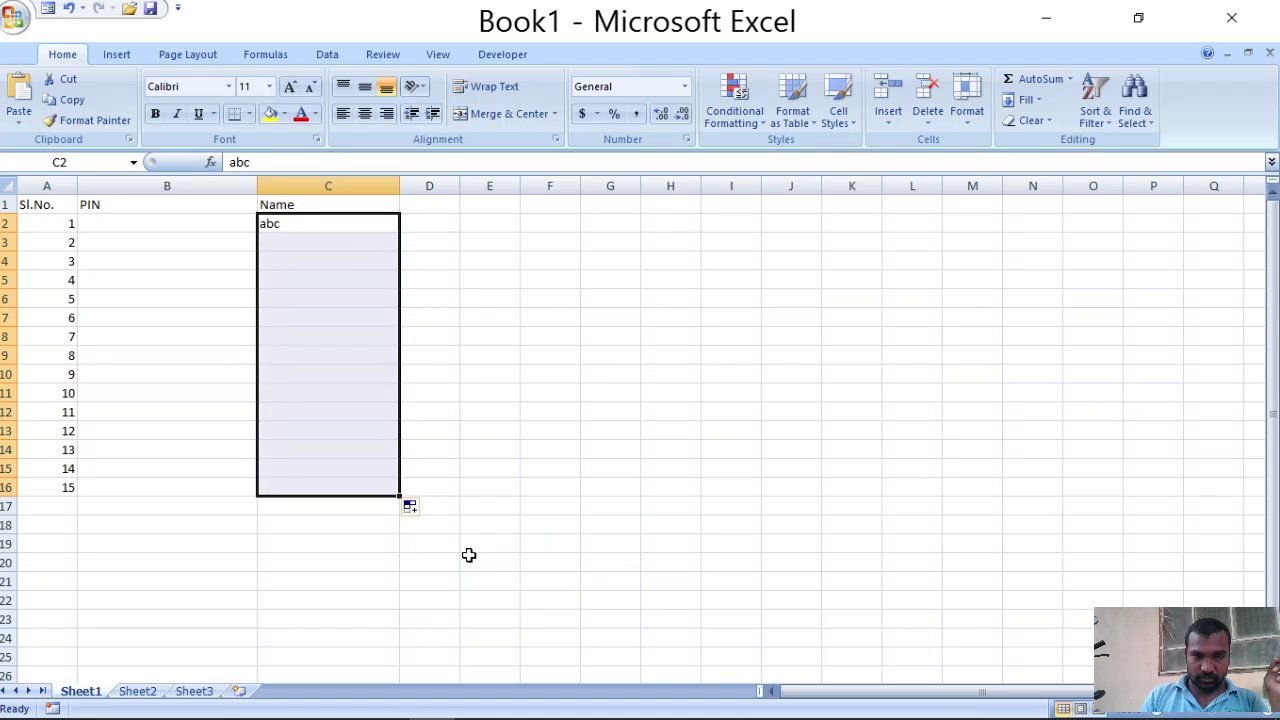
{"action": "left_click", "coordinate": [469, 555]}
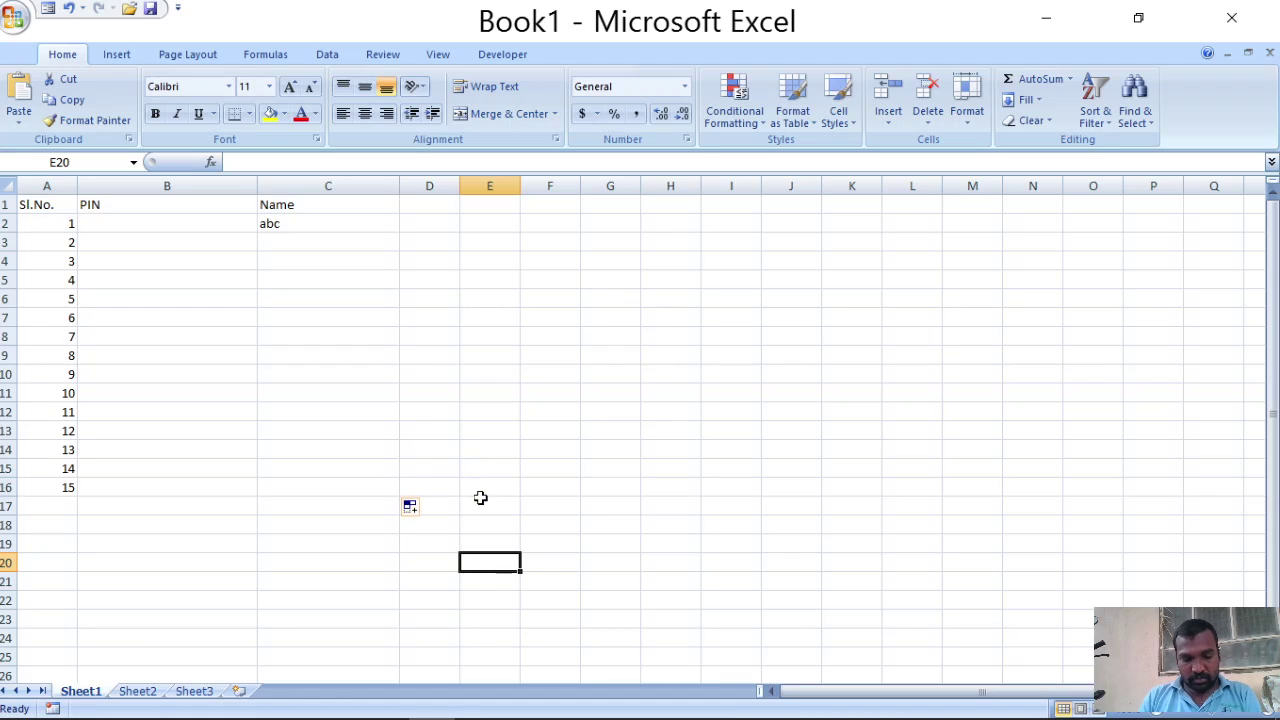
{"action": "key", "text": "ctrl+z"}
Step: Enter "das" in cell C5 and 123 in cell C6 of the Name column
{"action": "left_click", "coordinate": [283, 283]}
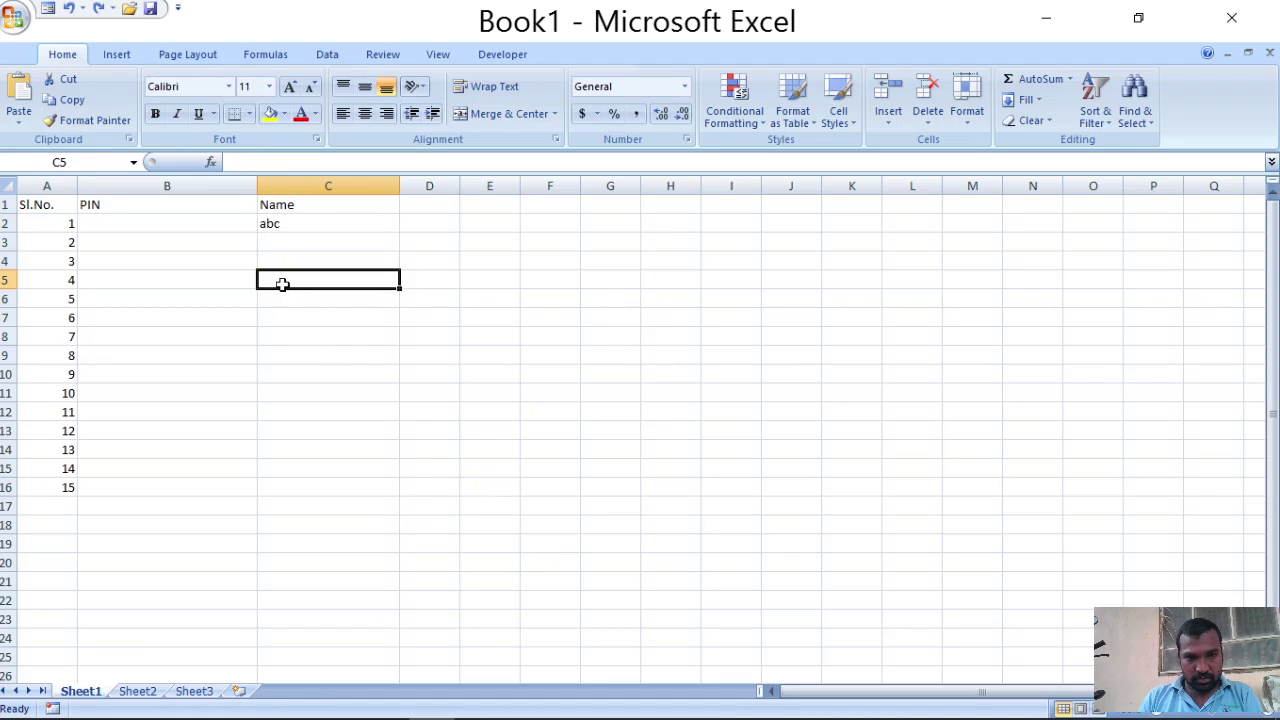
{"action": "type", "text": "das"}
{"action": "key", "text": "Return"}
{"action": "type", "text": "123"}
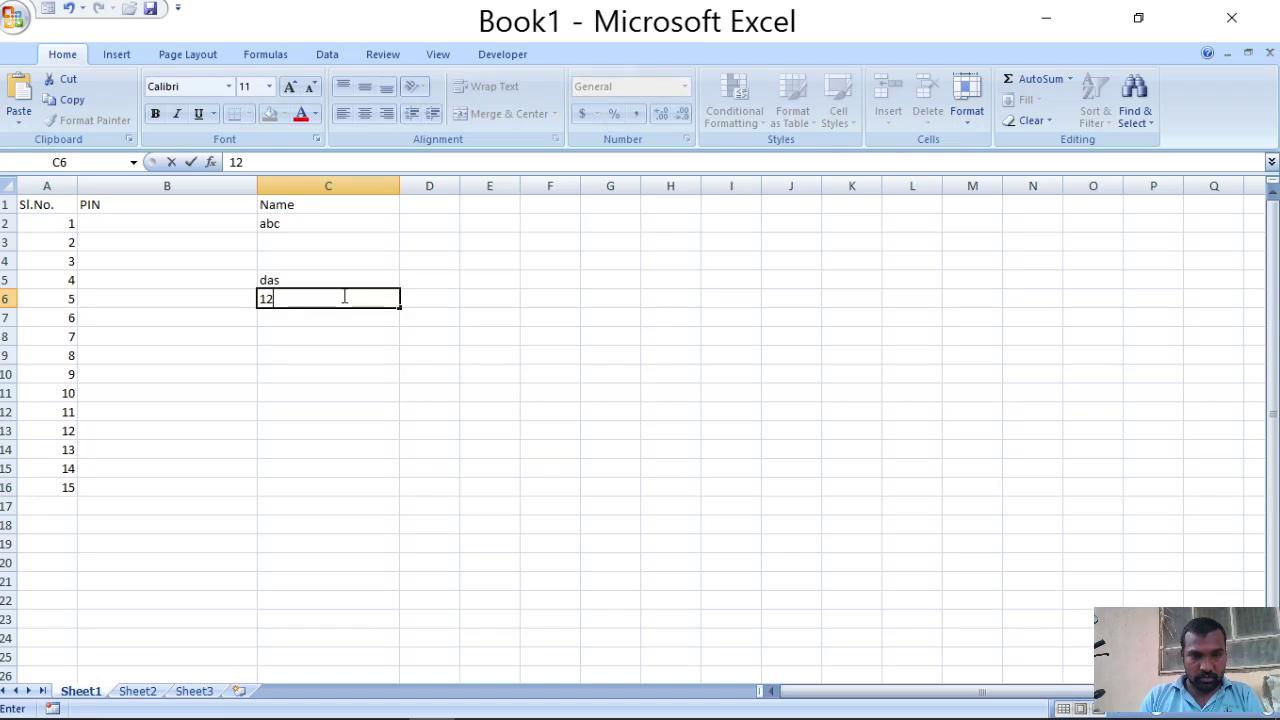
{"action": "key", "text": "Return"}
Step: Undo the trial entries in the Name column, including the "abc" text in C2
{"action": "key", "text": "ctrl+z"}
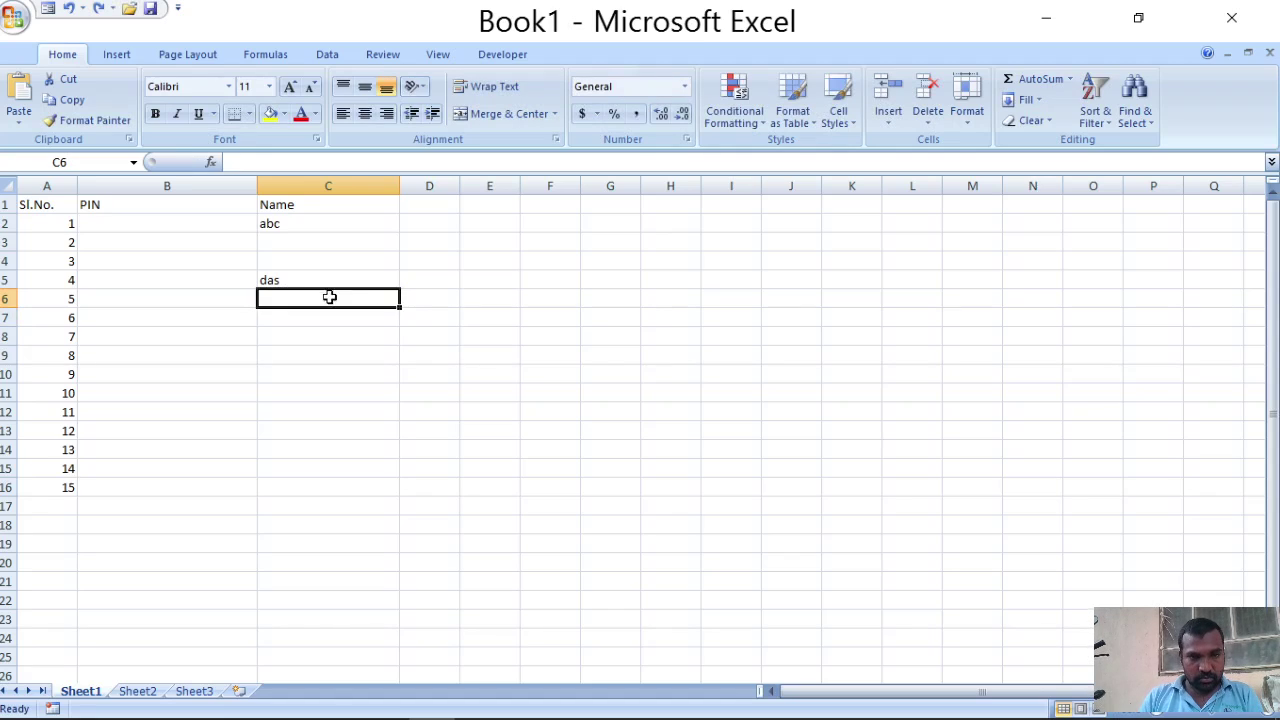
{"action": "key", "text": "ctrl+z"}
{"action": "key", "text": "ctrl+z"}
{"action": "key", "text": "ctrl+z"}
Step: Enter the first PIN of the series in cell B2 of the PIN column
{"action": "left_click", "coordinate": [120, 222]}
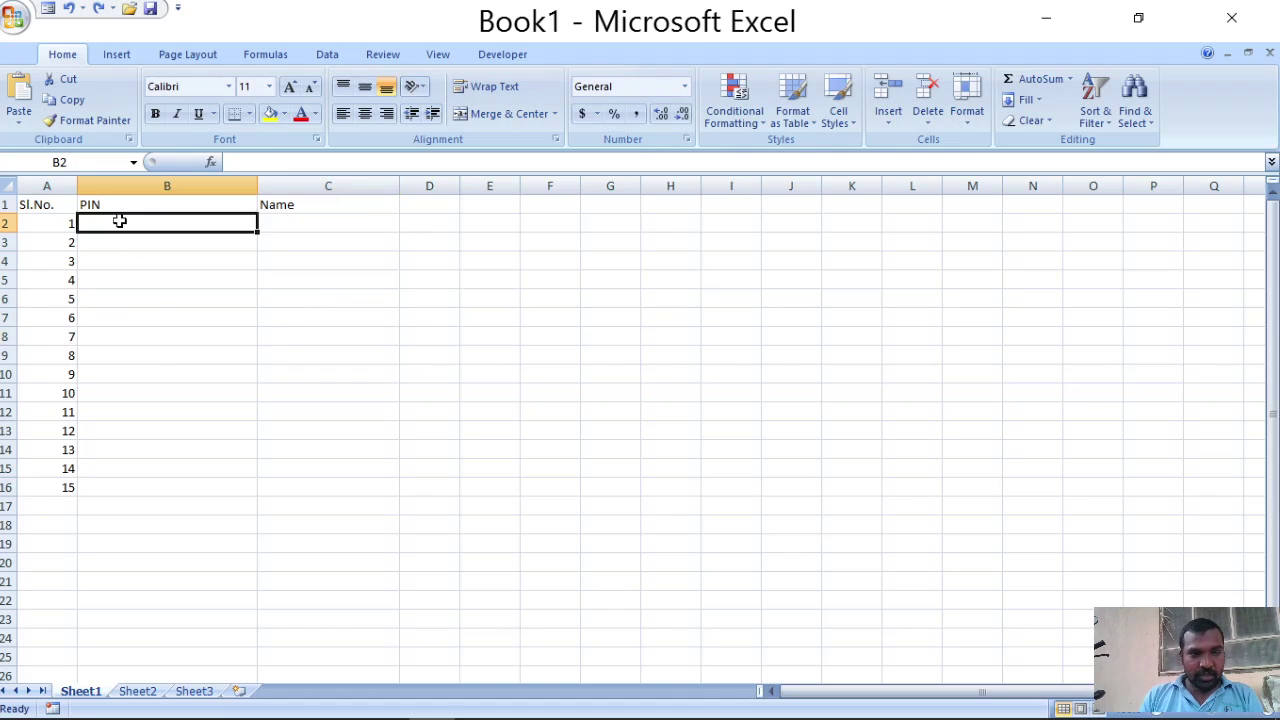
{"action": "type", "text": "190"}
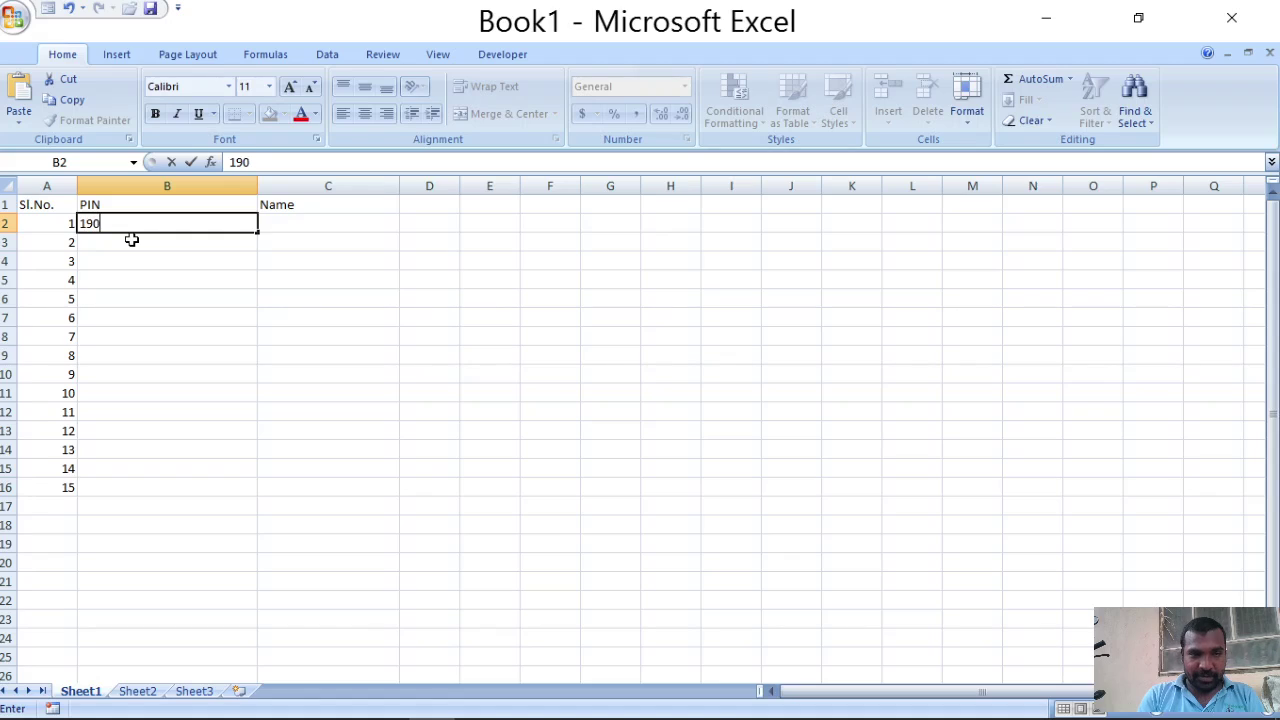
{"action": "type", "text": "24-C"}
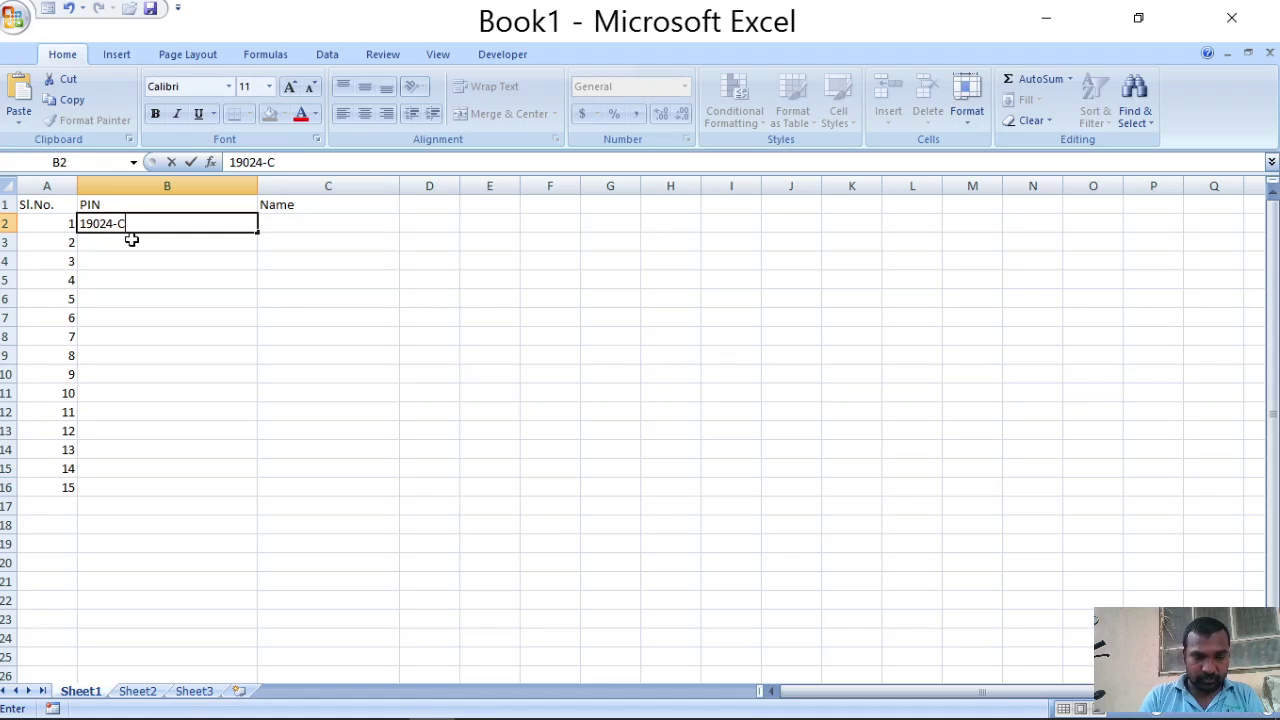
{"action": "type", "text": "-001"}
{"action": "key", "text": "Return"}
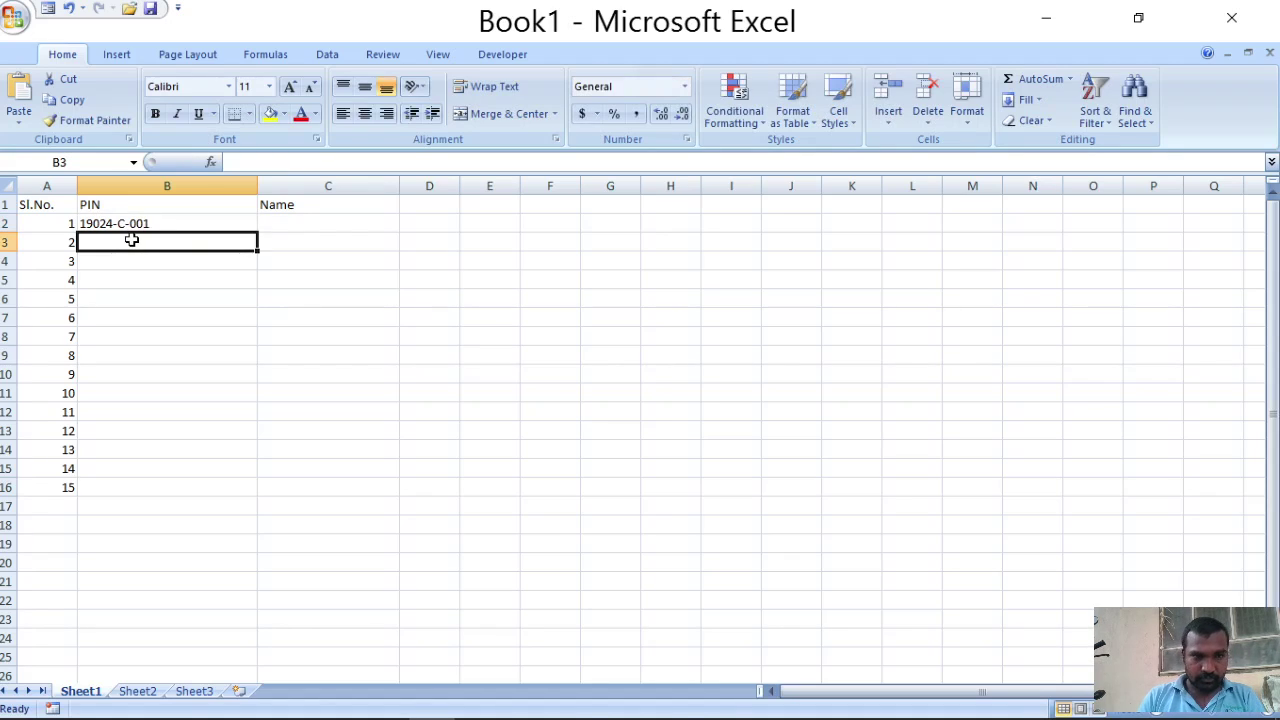
Step: Auto-fill the PIN series from cell B2 down to B16
{"action": "left_click", "coordinate": [178, 223]}
{"action": "left_click", "coordinate": [157, 314]}
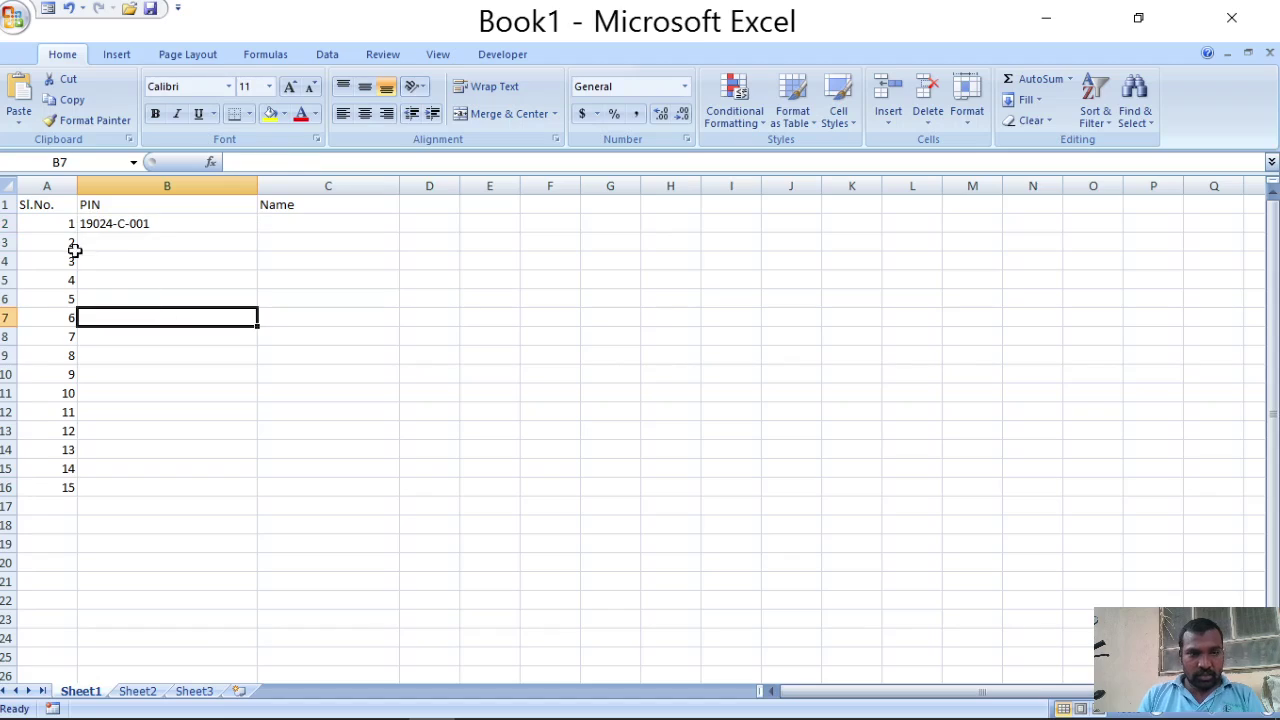
{"action": "left_click", "coordinate": [167, 220]}
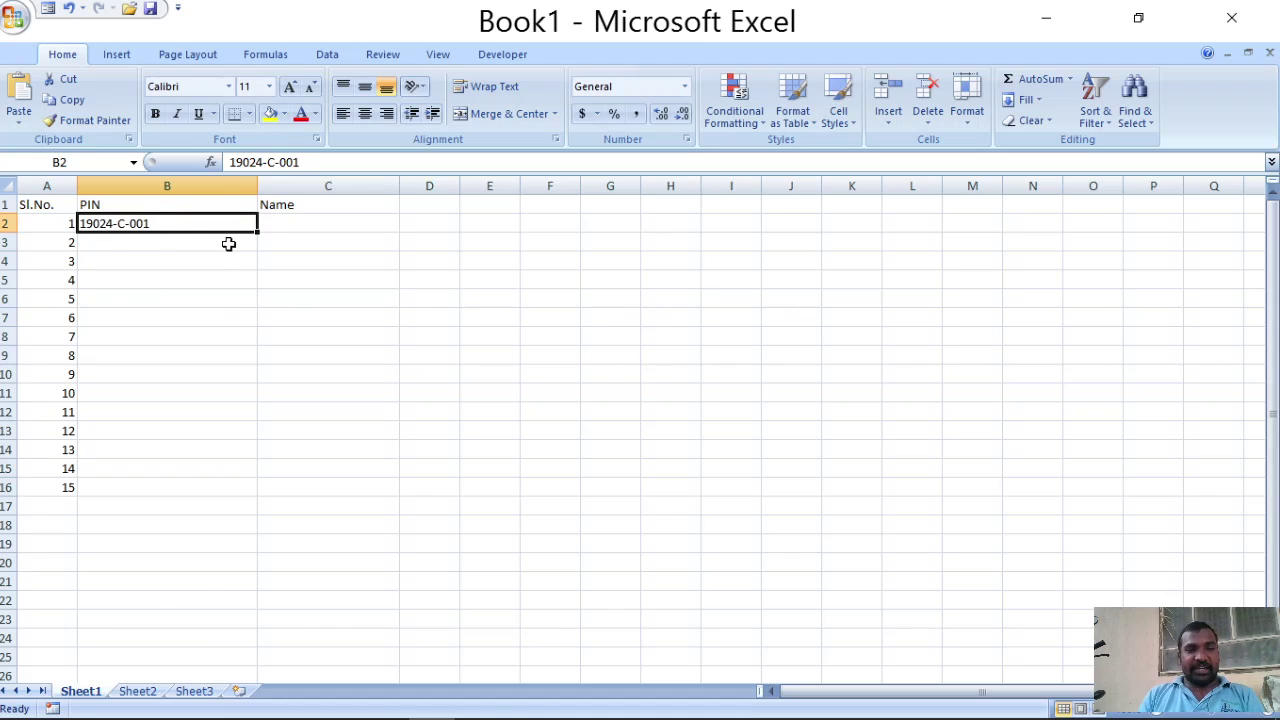
{"action": "left_click_drag", "start_coordinate": [256, 231], "coordinate": [251, 488]}
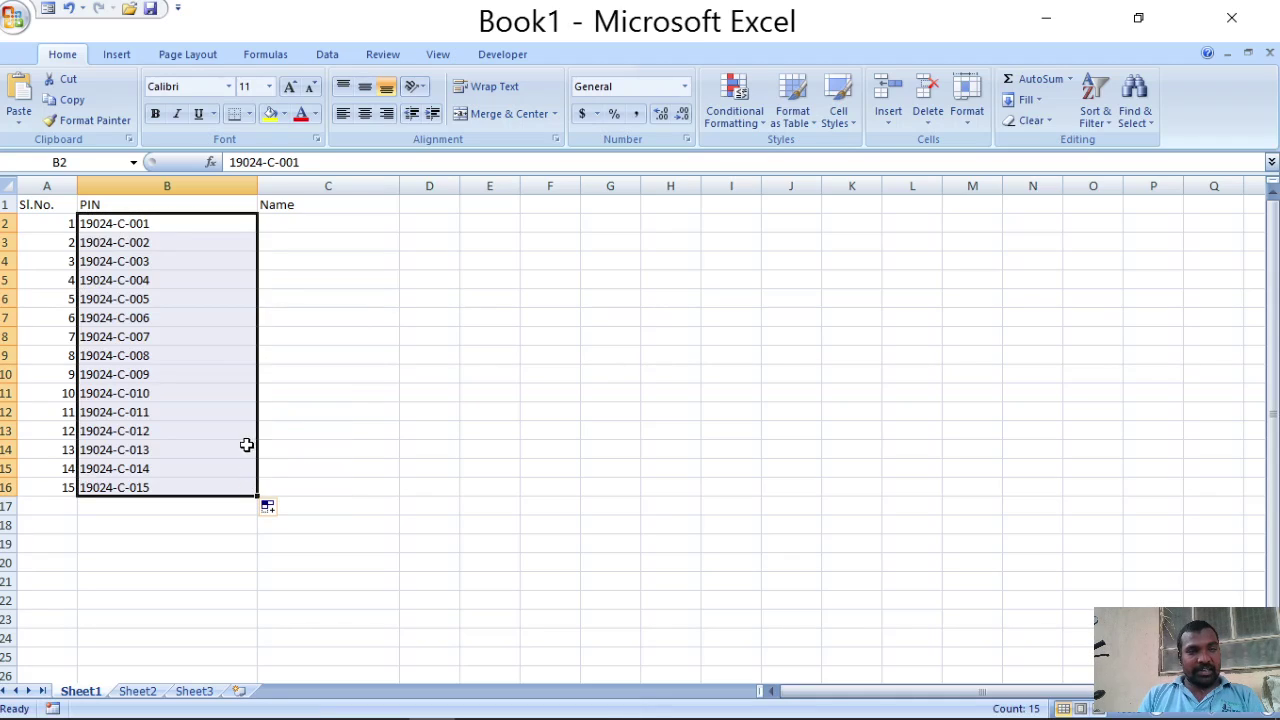
{"action": "left_click", "coordinate": [163, 232]}
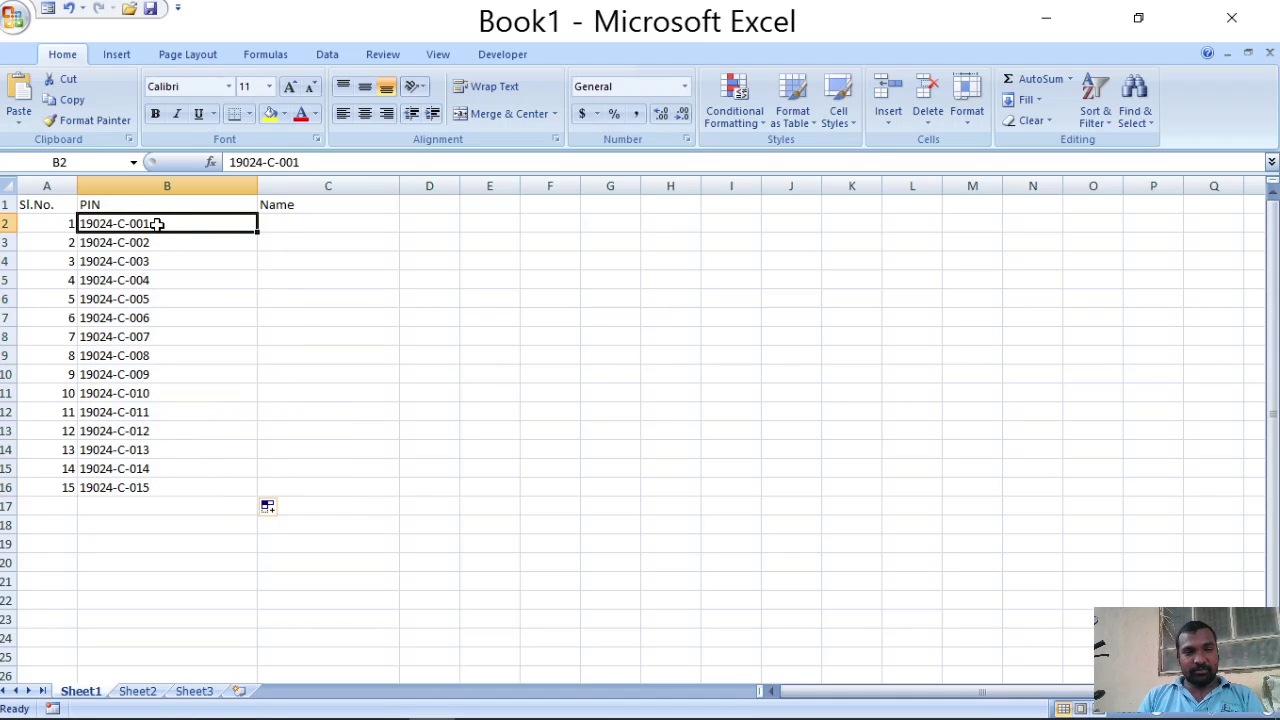
{"action": "double_click", "coordinate": [158, 224]}
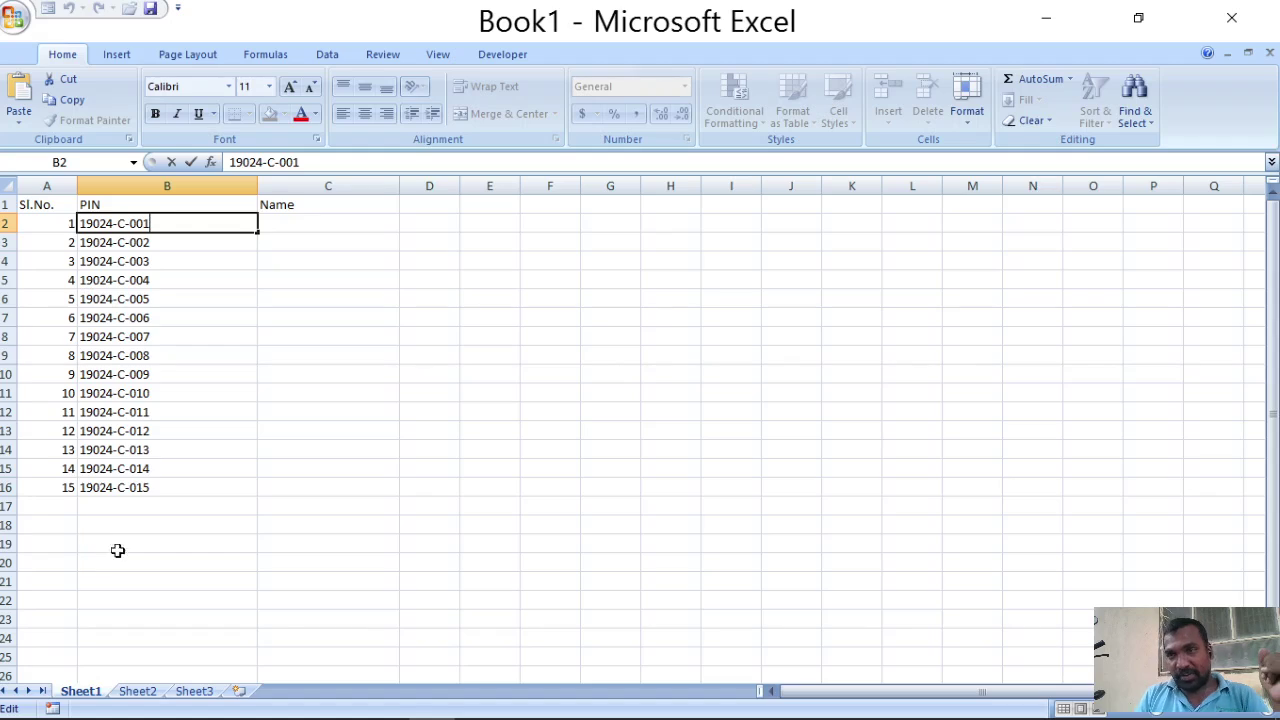
{"action": "left_click", "coordinate": [165, 579]}
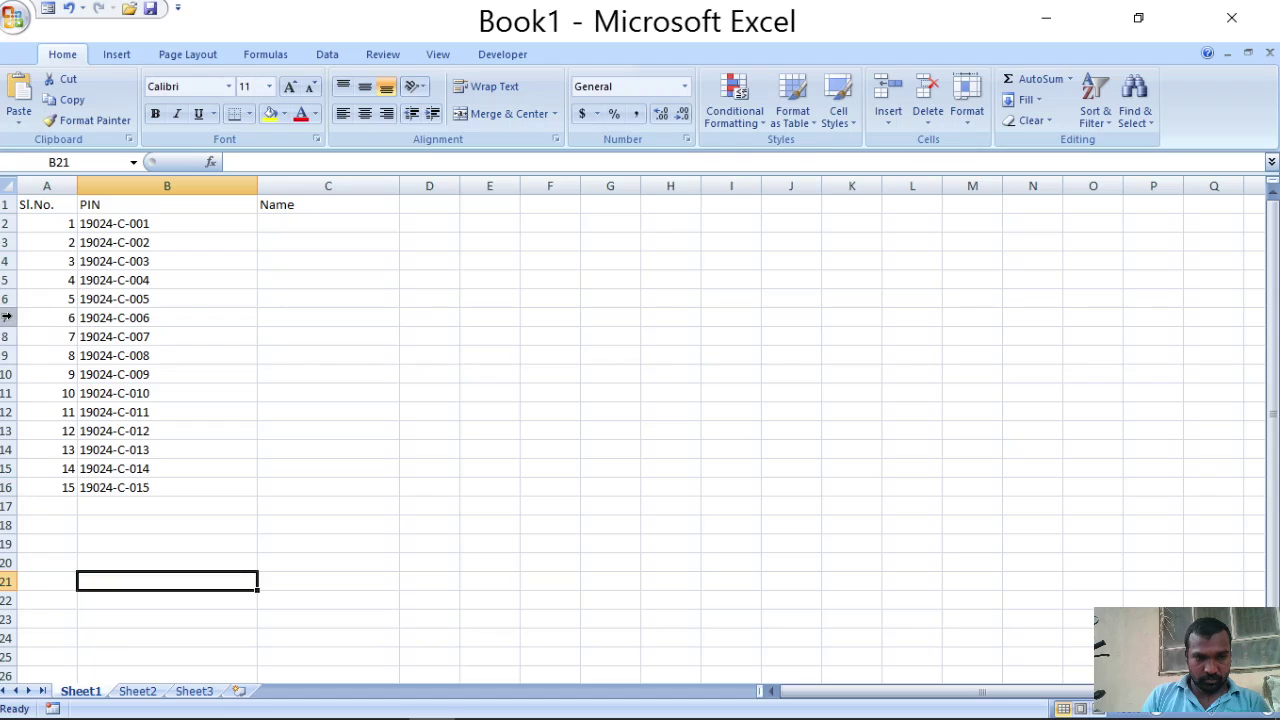
Step: Clear the PIN in cell B7, beside serial number 6
{"action": "left_click", "coordinate": [73, 317]}
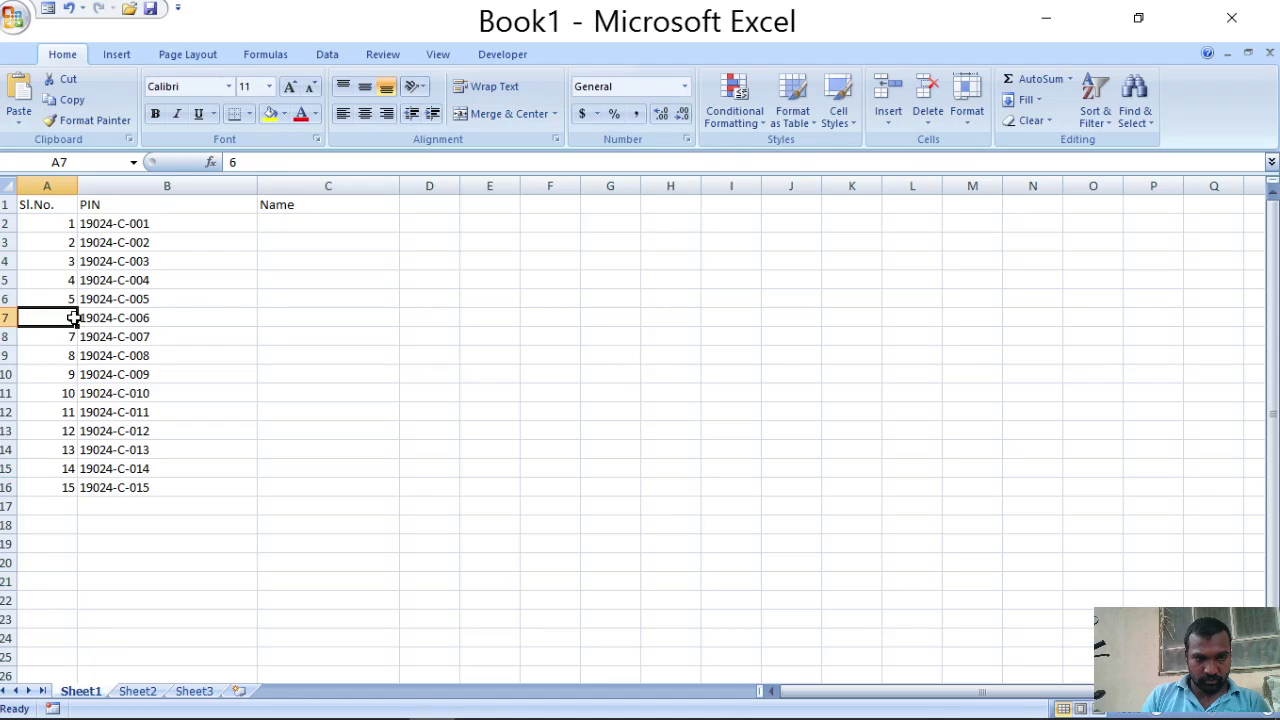
{"action": "left_click_drag", "start_coordinate": [74, 318], "coordinate": [118, 317]}
{"action": "left_click", "coordinate": [118, 318]}
{"action": "left_click", "coordinate": [111, 374]}
{"action": "left_click", "coordinate": [131, 319]}
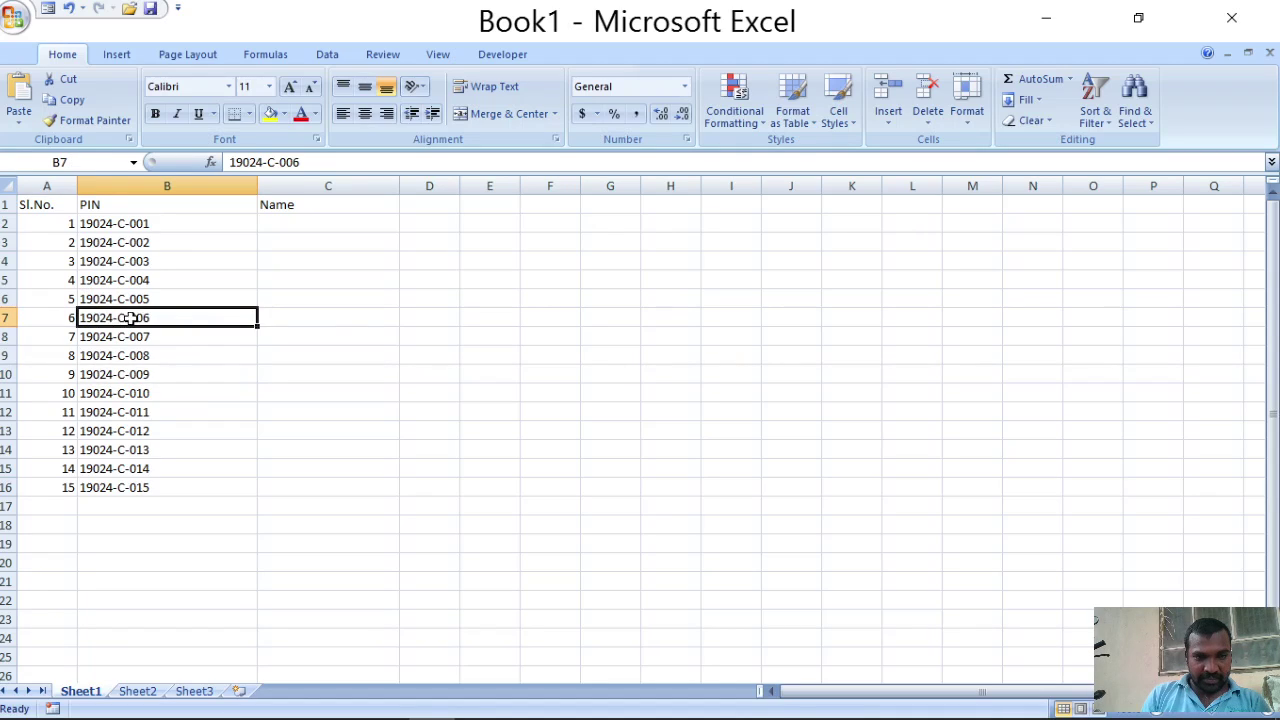
{"action": "key", "text": "Delete"}
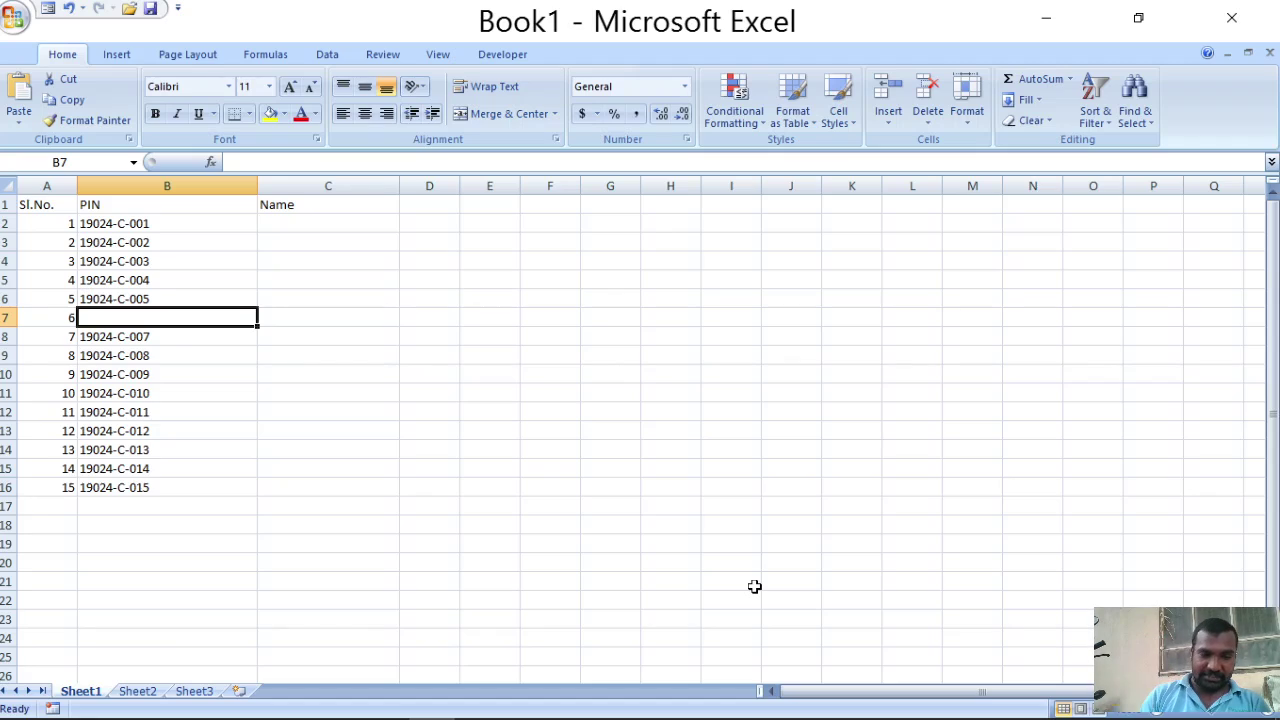
{"action": "left_click", "coordinate": [548, 597]}
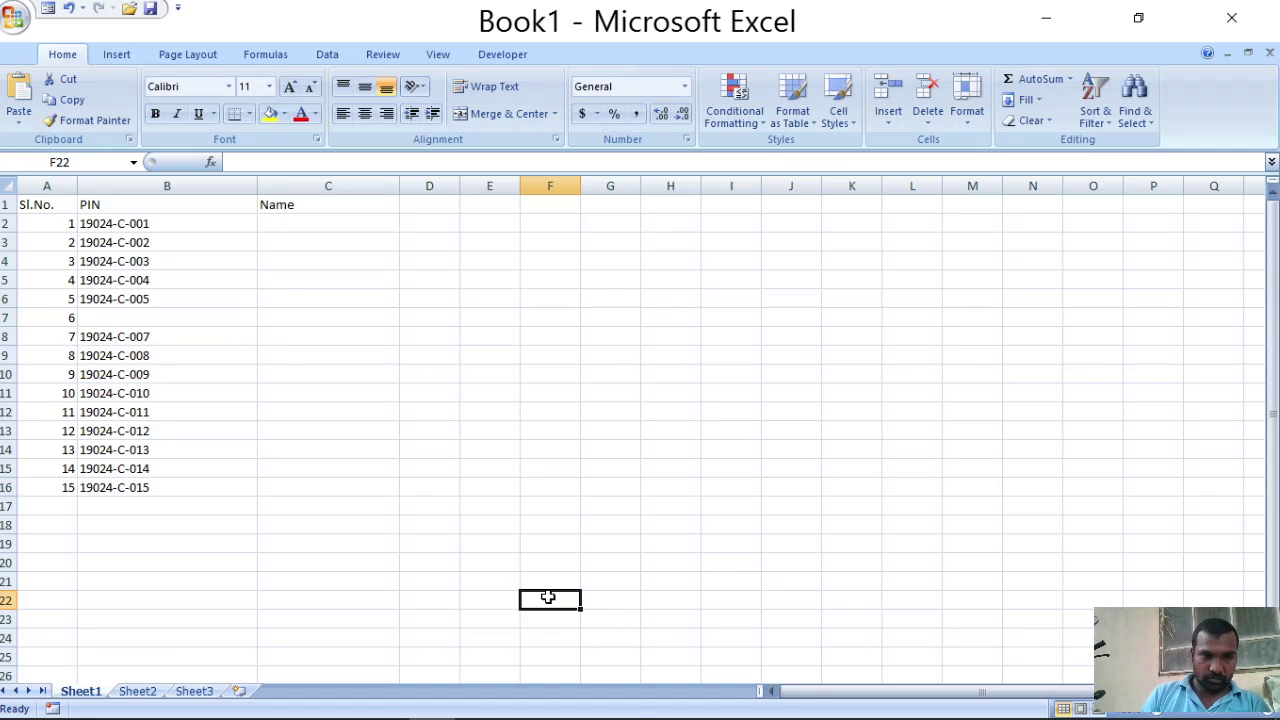
{"action": "left_click", "coordinate": [97, 318]}
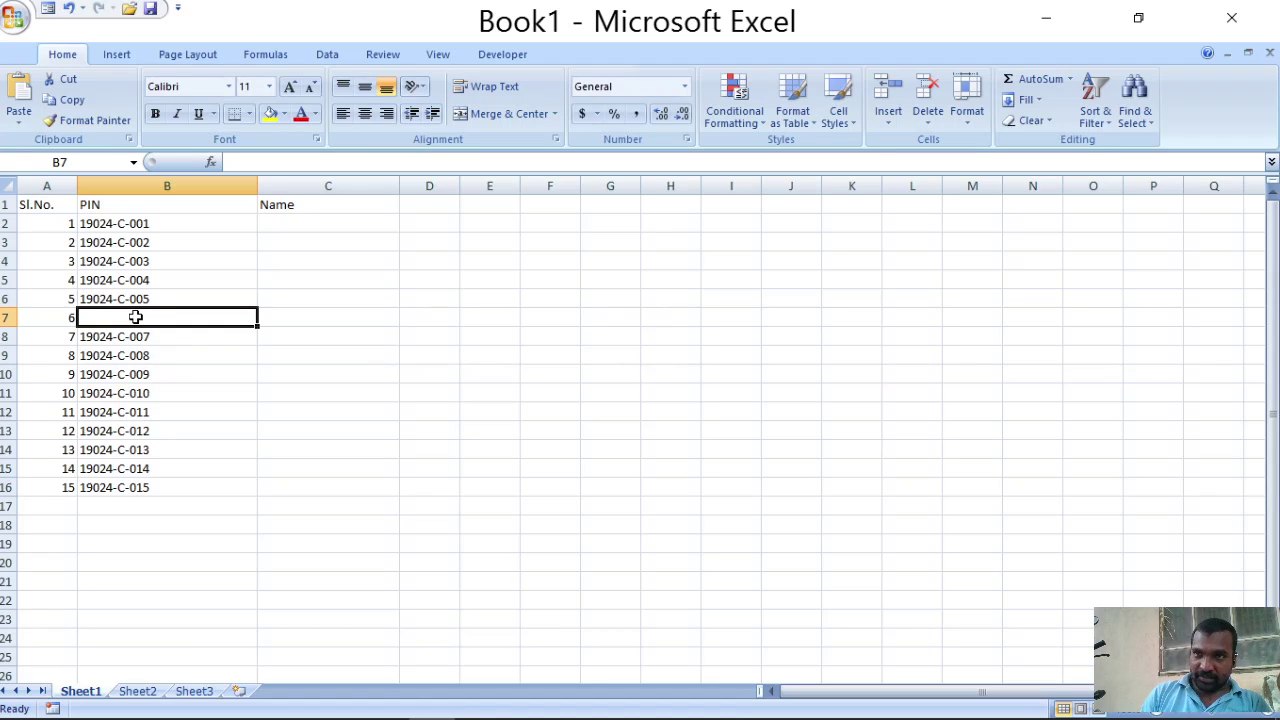
{"action": "left_click", "coordinate": [440, 526]}
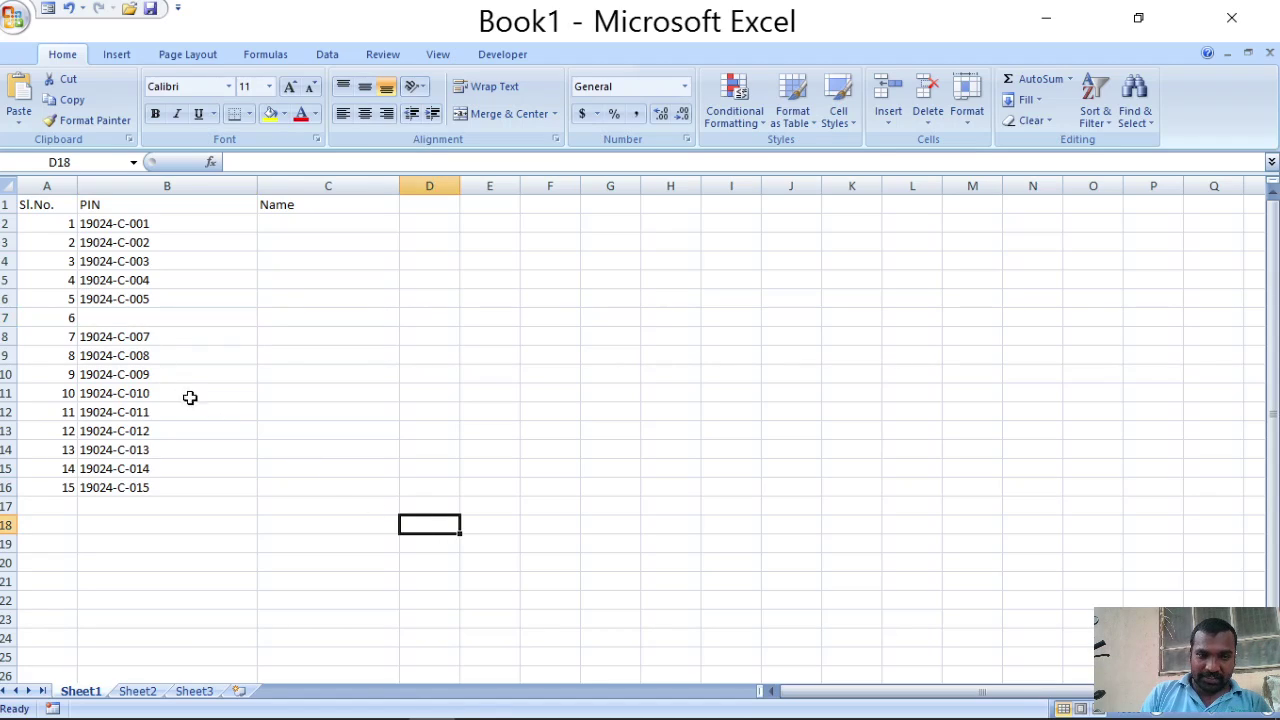
Step: Move the PIN cells B8:B16 up one row so they start at B7
{"action": "left_click_drag", "start_coordinate": [148, 338], "coordinate": [137, 486]}
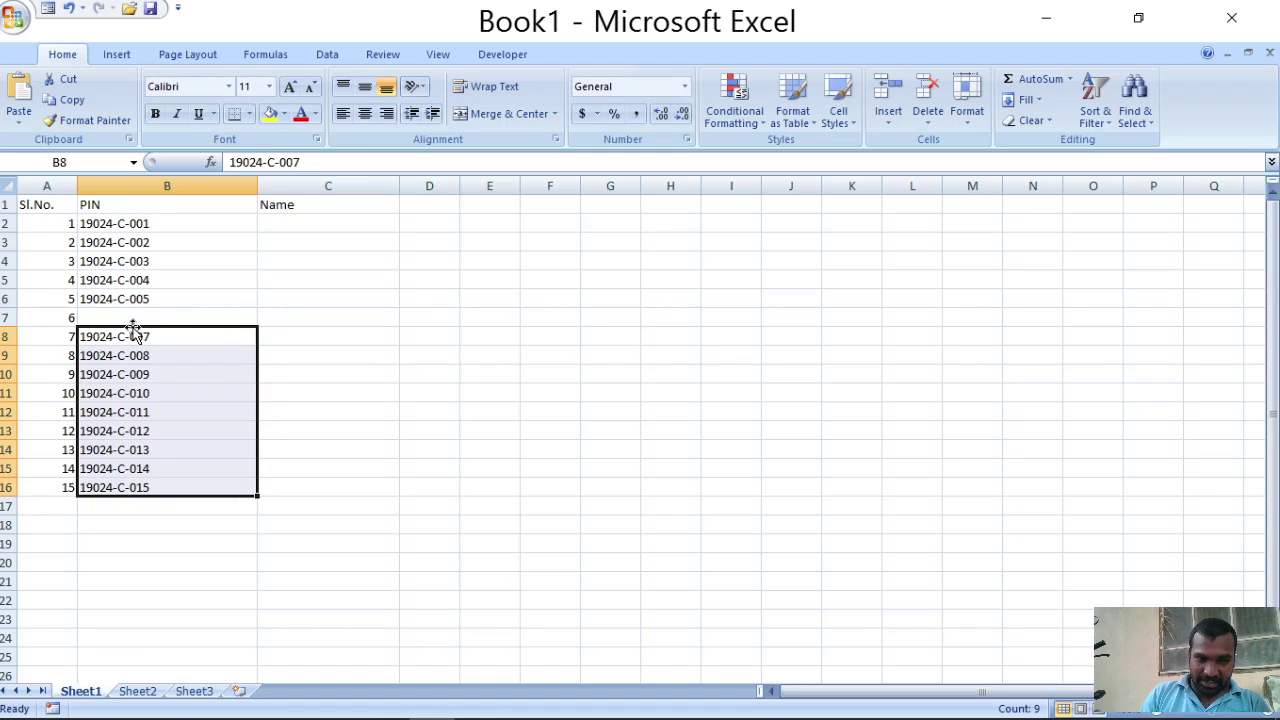
{"action": "left_click_drag", "start_coordinate": [133, 326], "coordinate": [136, 335]}
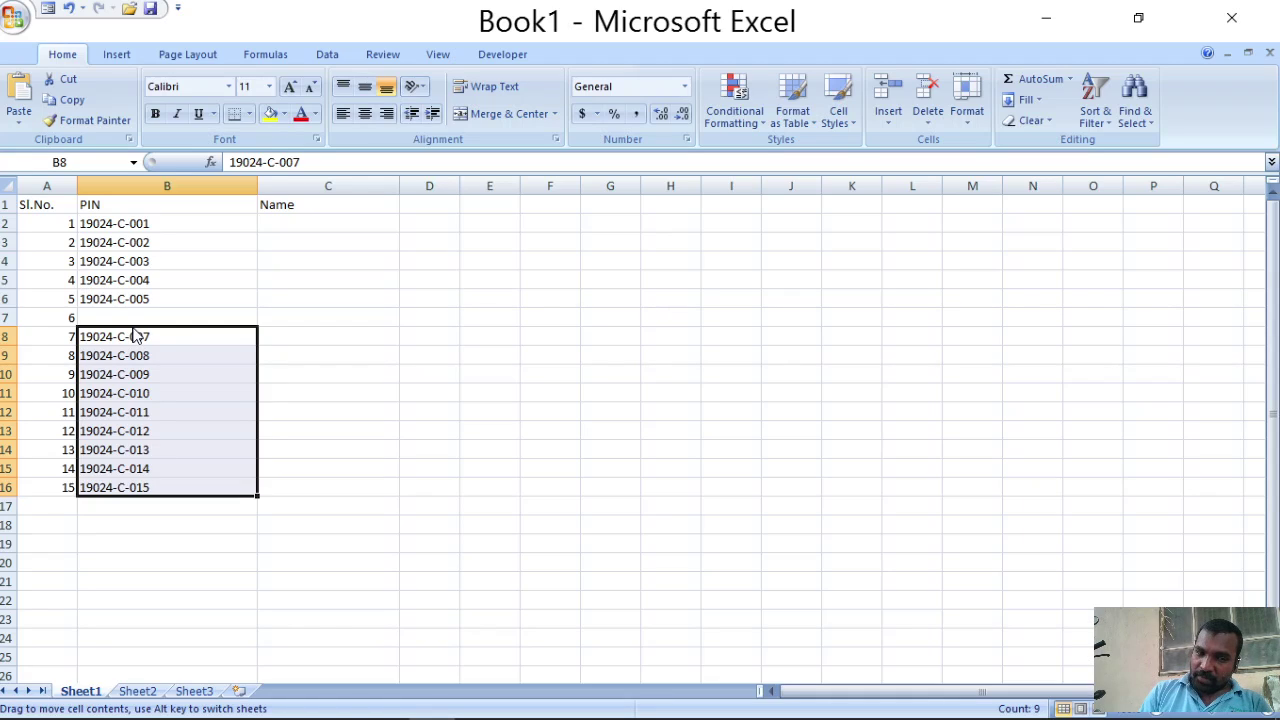
{"action": "left_click_drag", "start_coordinate": [134, 328], "coordinate": [134, 317]}
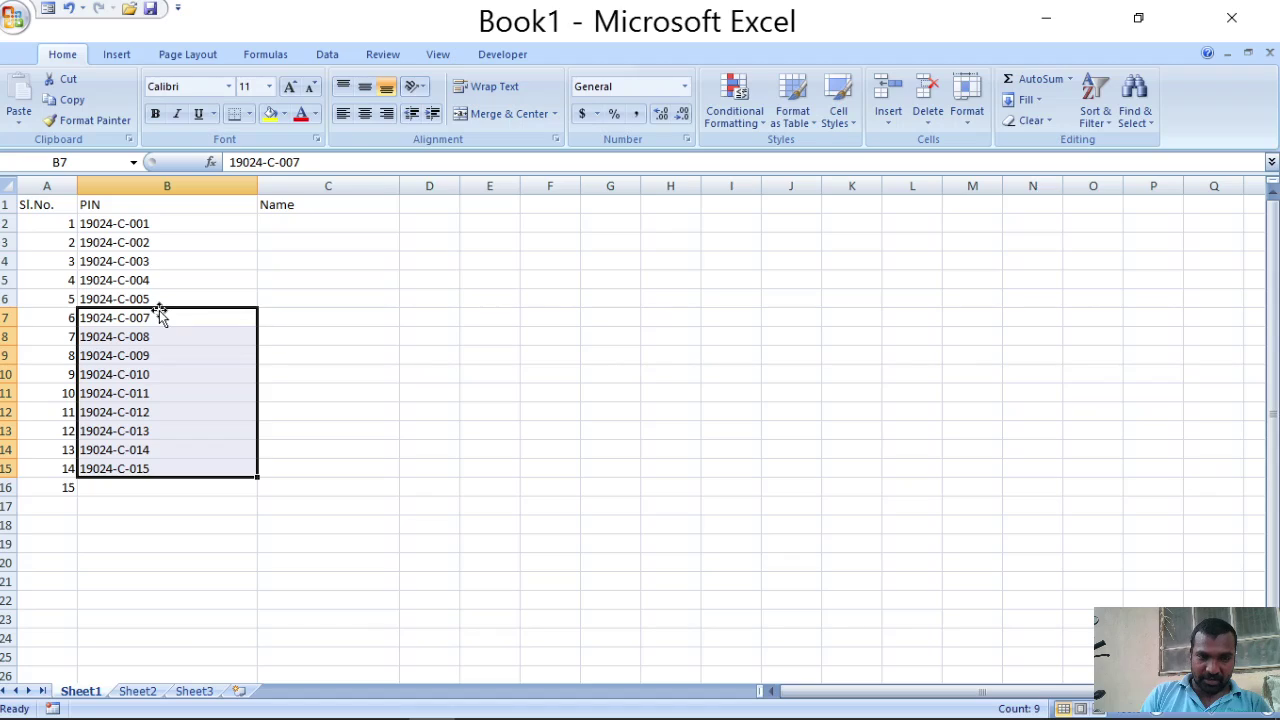
{"action": "mouse_move", "coordinate": [160, 311]}
{"action": "left_mouse_down"}
{"action": "mouse_move", "coordinate": [643, 320]}
{"action": "mouse_move", "coordinate": [429, 250]}
{"action": "mouse_move", "coordinate": [243, 297]}
{"action": "mouse_move", "coordinate": [155, 338]}
{"action": "mouse_move", "coordinate": [154, 316]}
{"action": "left_mouse_up"}
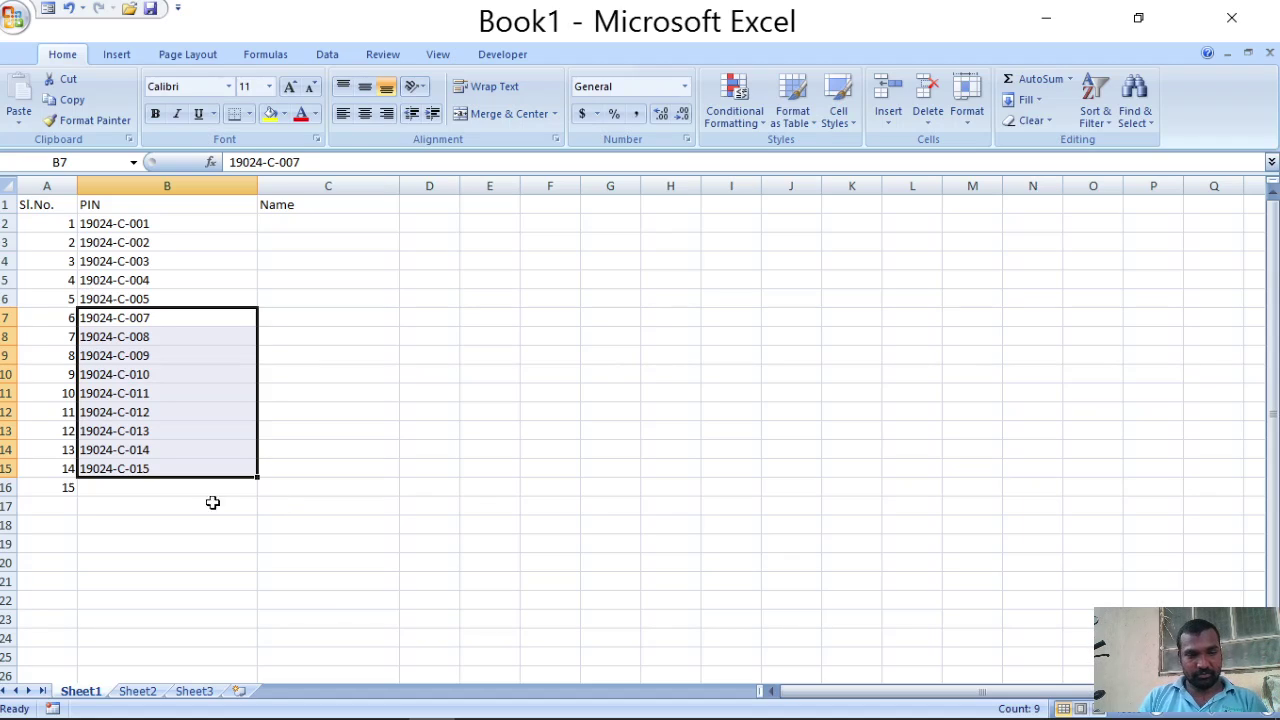
Step: Extend the PIN series from cell B15 to B16 with auto-fill
{"action": "left_click", "coordinate": [183, 524]}
{"action": "left_click", "coordinate": [117, 469]}
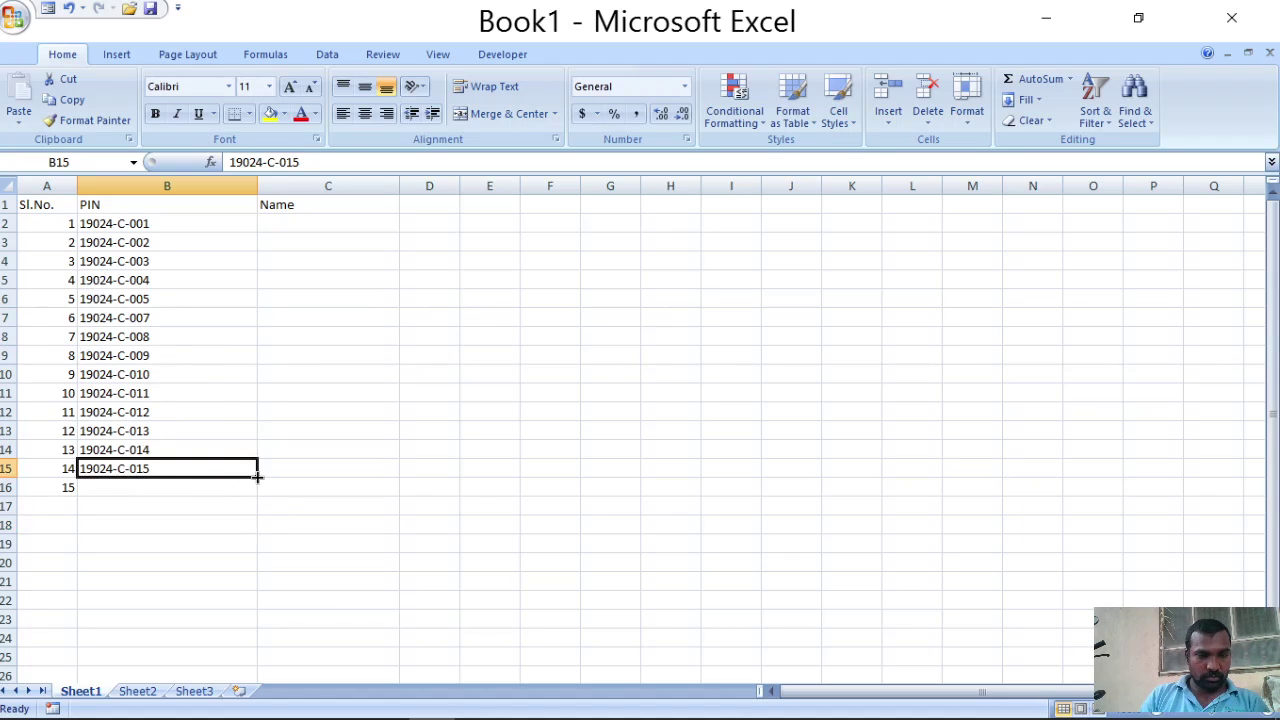
{"action": "left_click_drag", "start_coordinate": [257, 477], "coordinate": [257, 494]}
{"action": "left_click", "coordinate": [243, 563]}
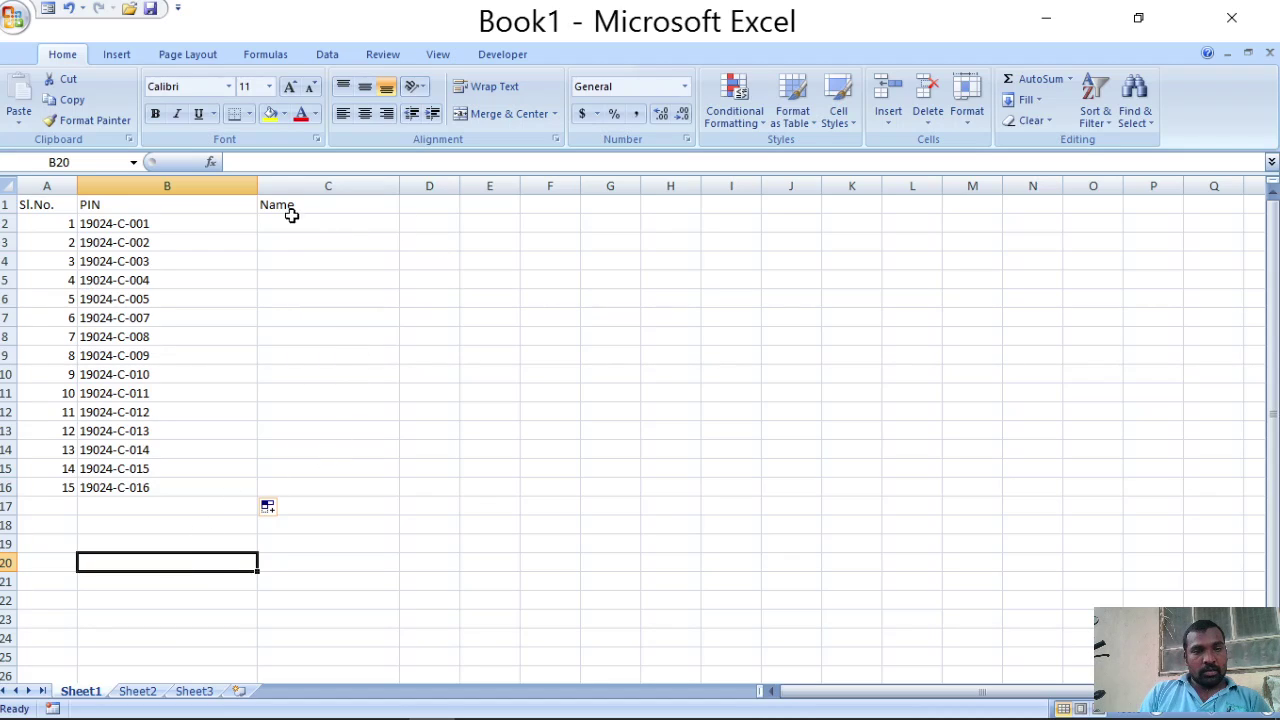
Step: Delete the whole Name column, column C
{"action": "left_click", "coordinate": [314, 186]}
{"action": "right_click", "coordinate": [314, 186]}
{"action": "left_click", "coordinate": [358, 304]}
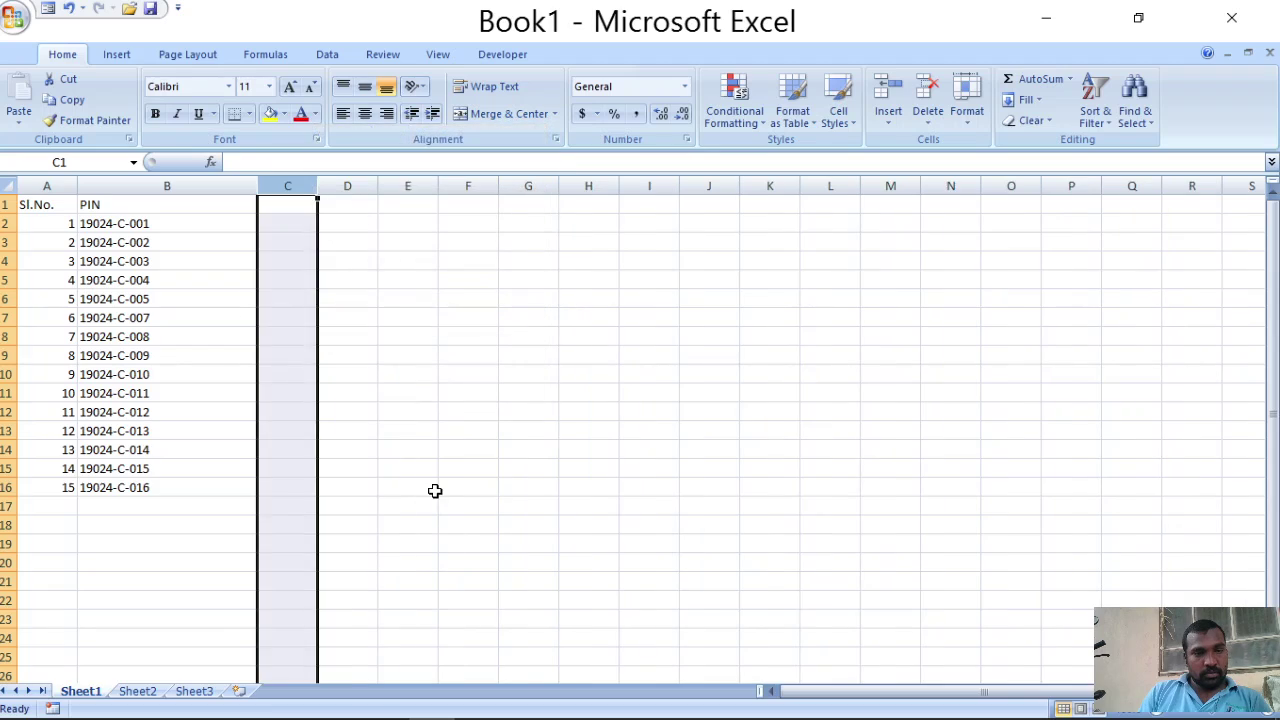
{"action": "left_click", "coordinate": [434, 491]}
Step: Copy the Sl.No. and PIN range A1:B16 to cell F1, and widen column G to fit the pasted PINs
{"action": "left_click_drag", "start_coordinate": [27, 203], "coordinate": [132, 487]}
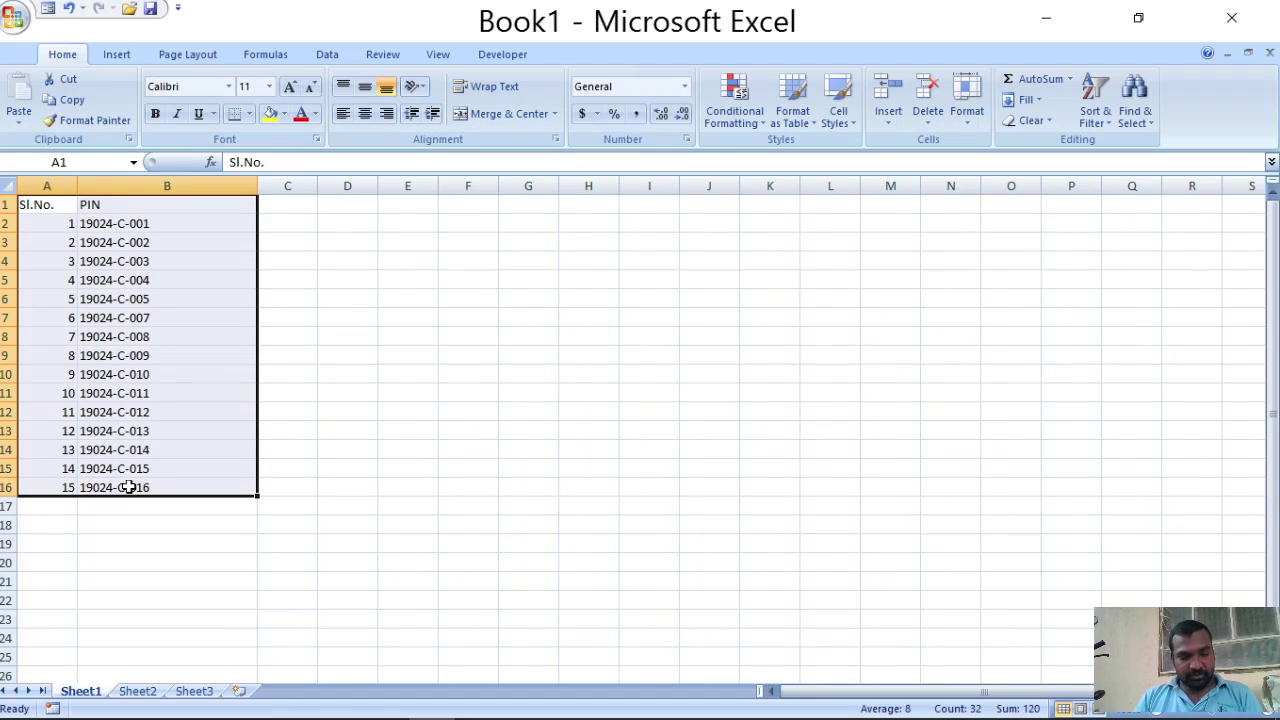
{"action": "key", "text": "ctrl+c"}
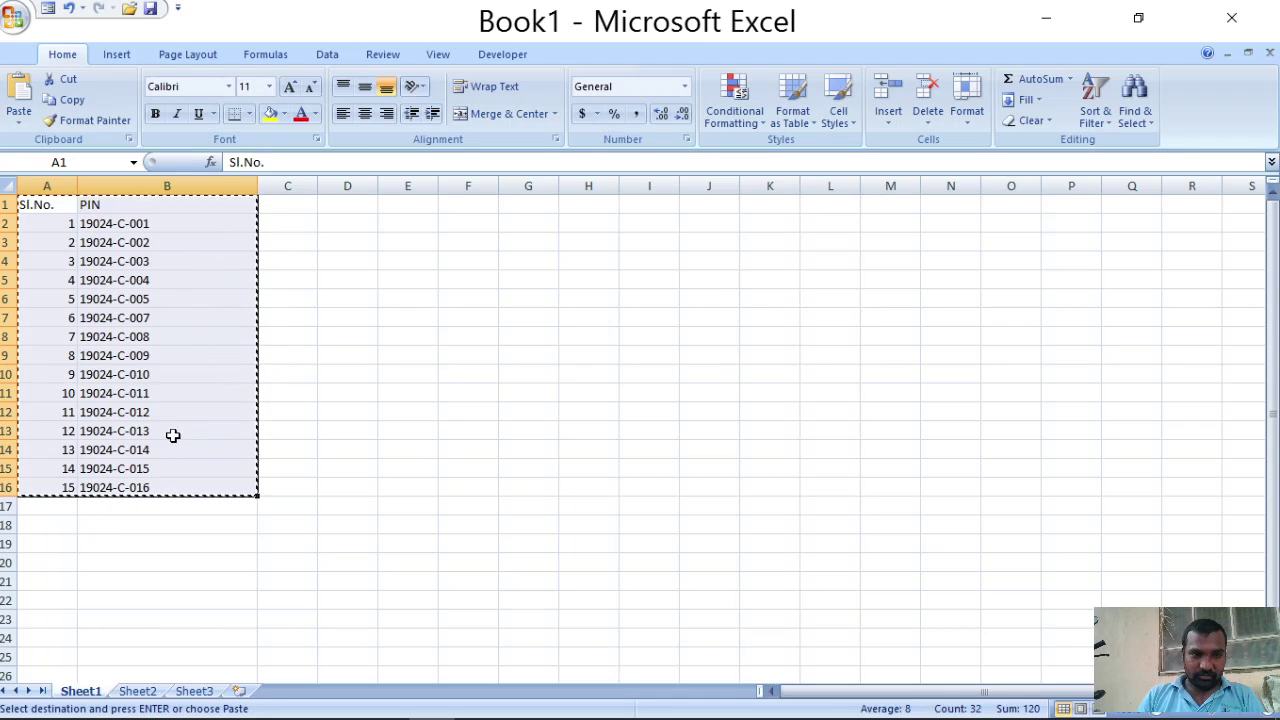
{"action": "key", "text": "Escape"}
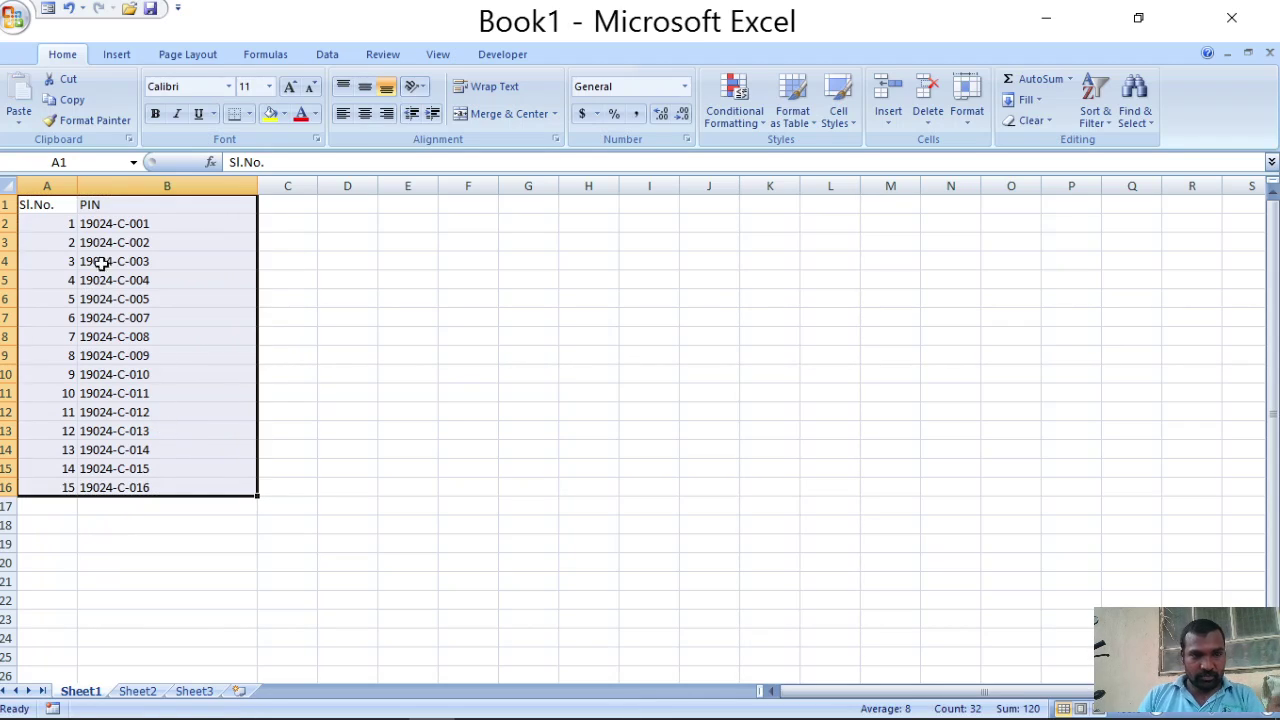
{"action": "left_click", "coordinate": [79, 104]}
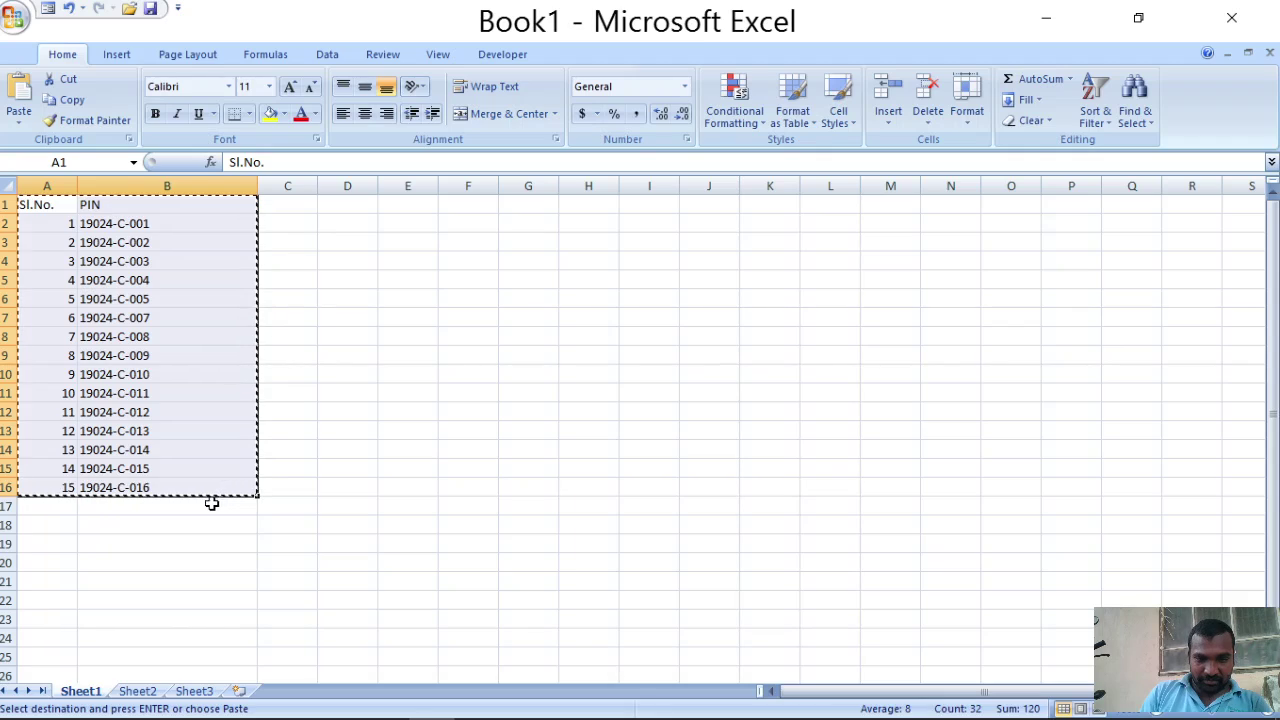
{"action": "left_click", "coordinate": [467, 205]}
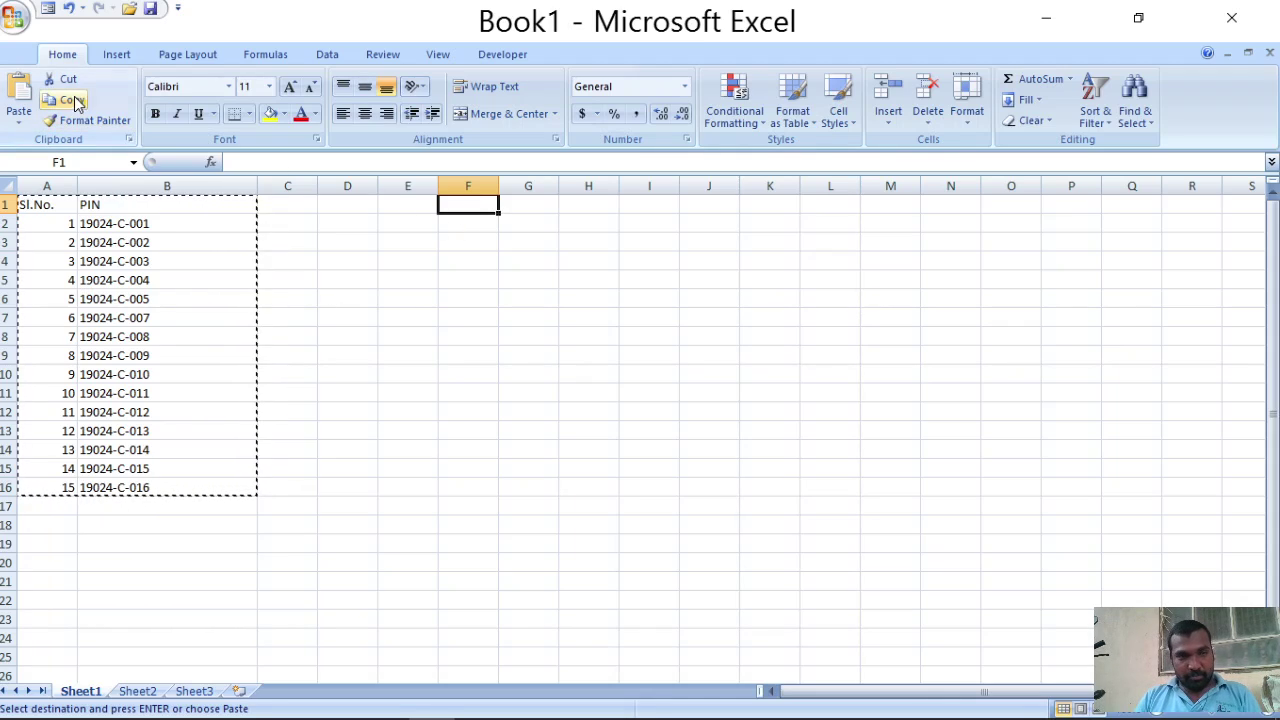
{"action": "left_click", "coordinate": [18, 96]}
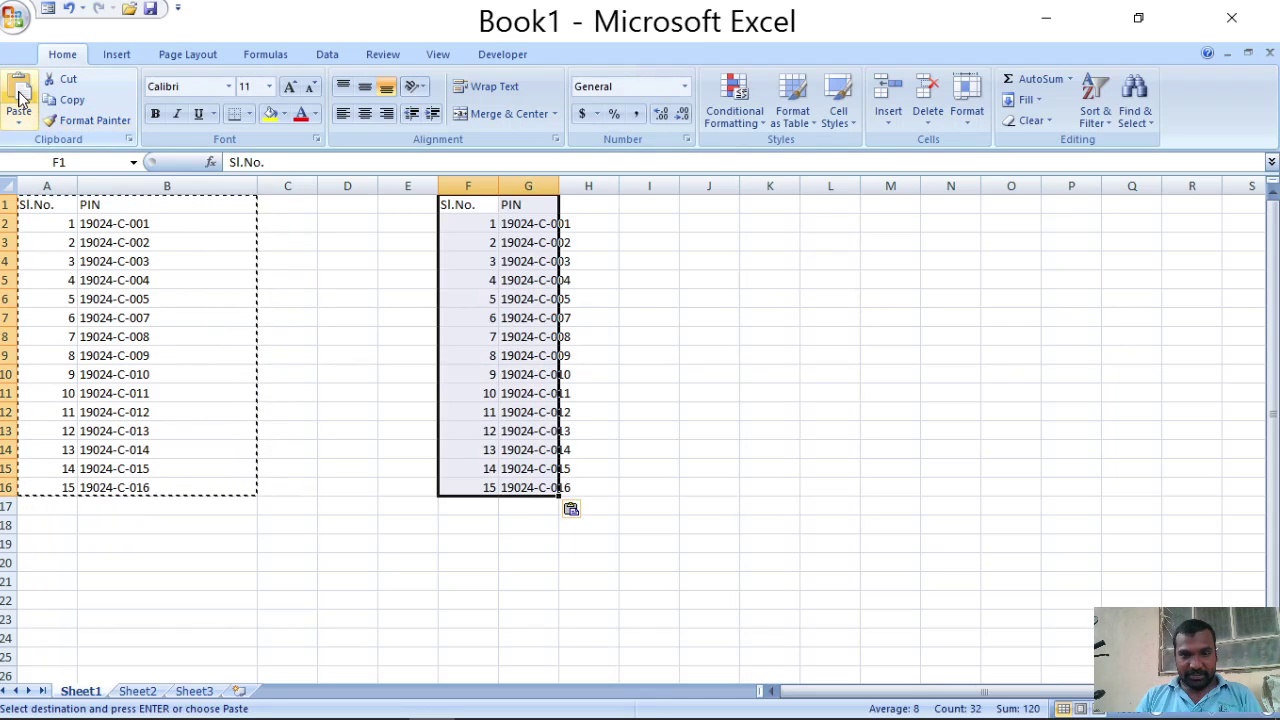
{"action": "left_click_drag", "start_coordinate": [558, 186], "coordinate": [626, 186]}
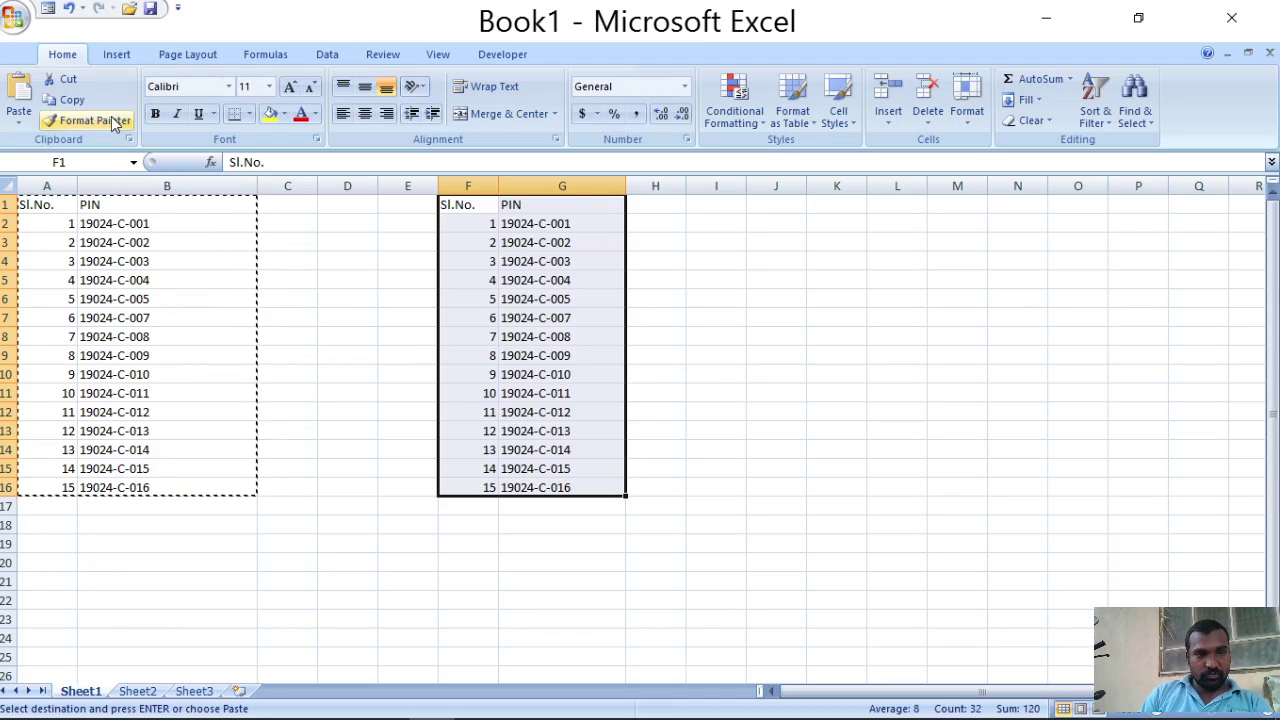
{"action": "left_click", "coordinate": [381, 356]}
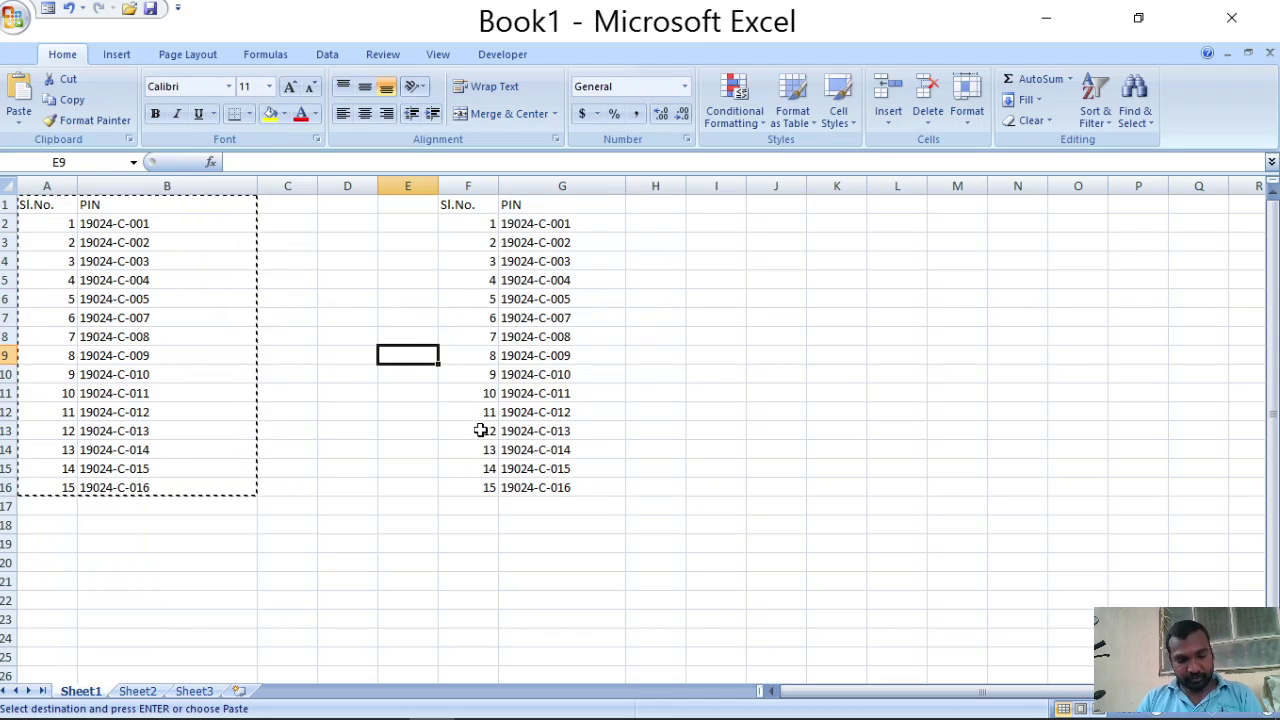
Step: Undo the column widening, the pasted copy at F1 and the deletion of the Name column
{"action": "key", "text": "ctrl+z"}
{"action": "key", "text": "ctrl+z"}
{"action": "left_click", "coordinate": [409, 523]}
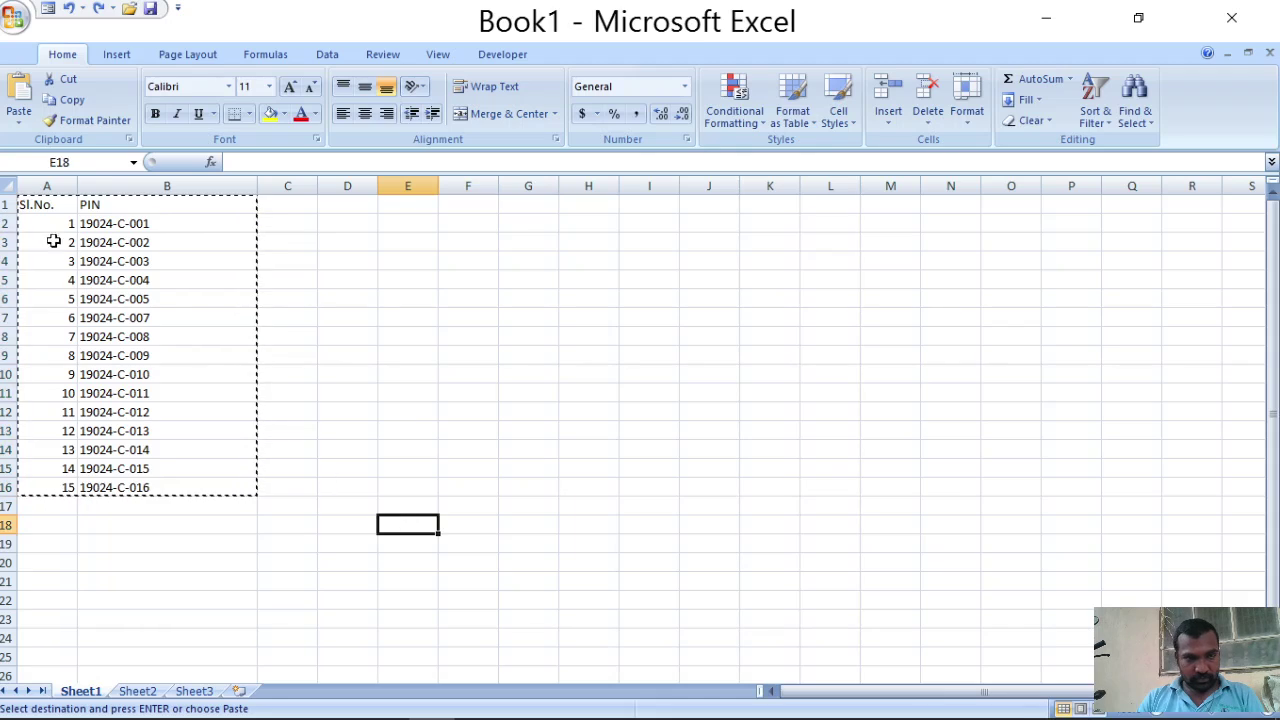
{"action": "key", "text": "ctrl+z"}
{"action": "left_click", "coordinate": [530, 355]}
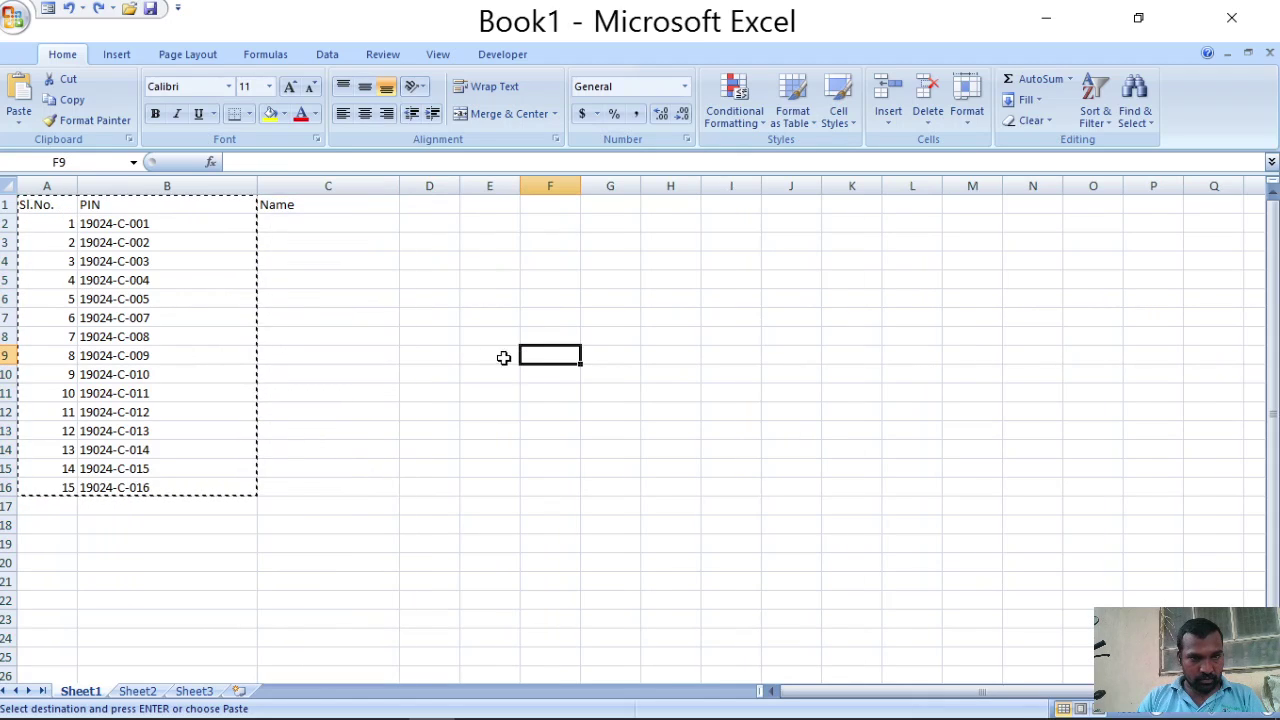
Step: Delete the Name column from the sheet again and select the remaining list, A1:B16
{"action": "left_click", "coordinate": [331, 184]}
{"action": "right_click", "coordinate": [331, 184]}
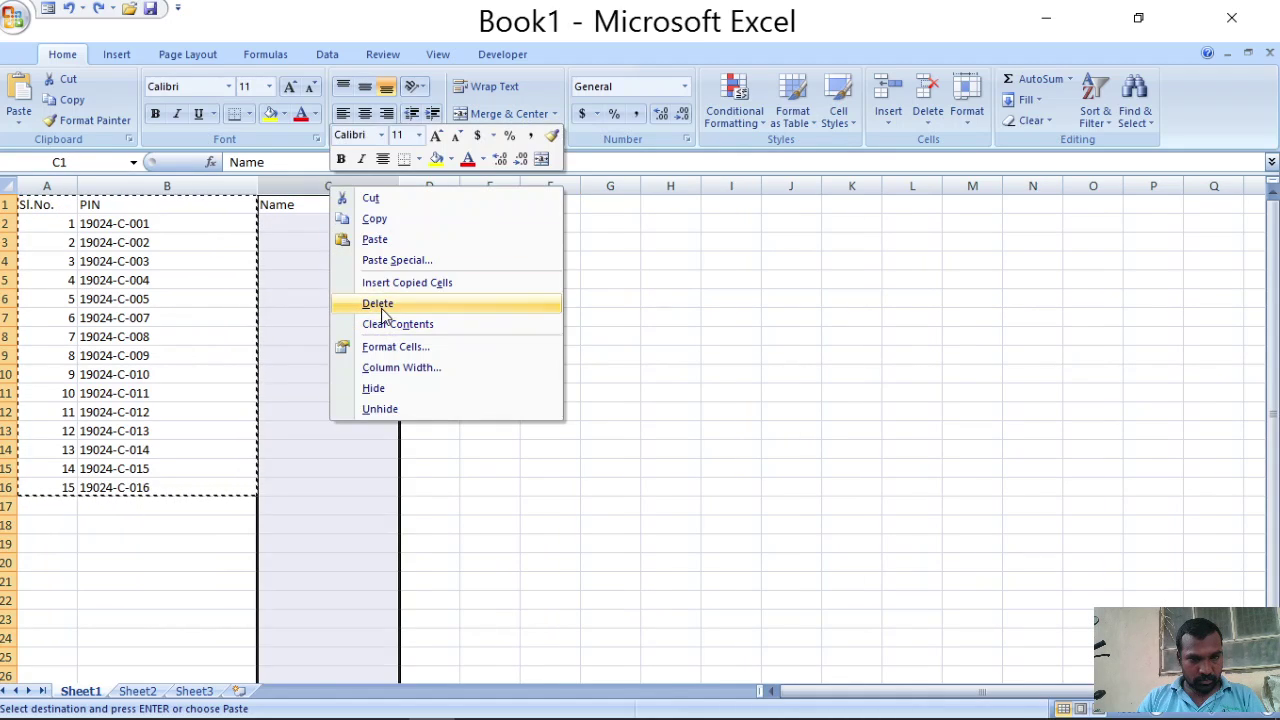
{"action": "left_click", "coordinate": [378, 300]}
{"action": "left_click", "coordinate": [425, 396]}
{"action": "left_click_drag", "start_coordinate": [46, 204], "coordinate": [151, 483]}
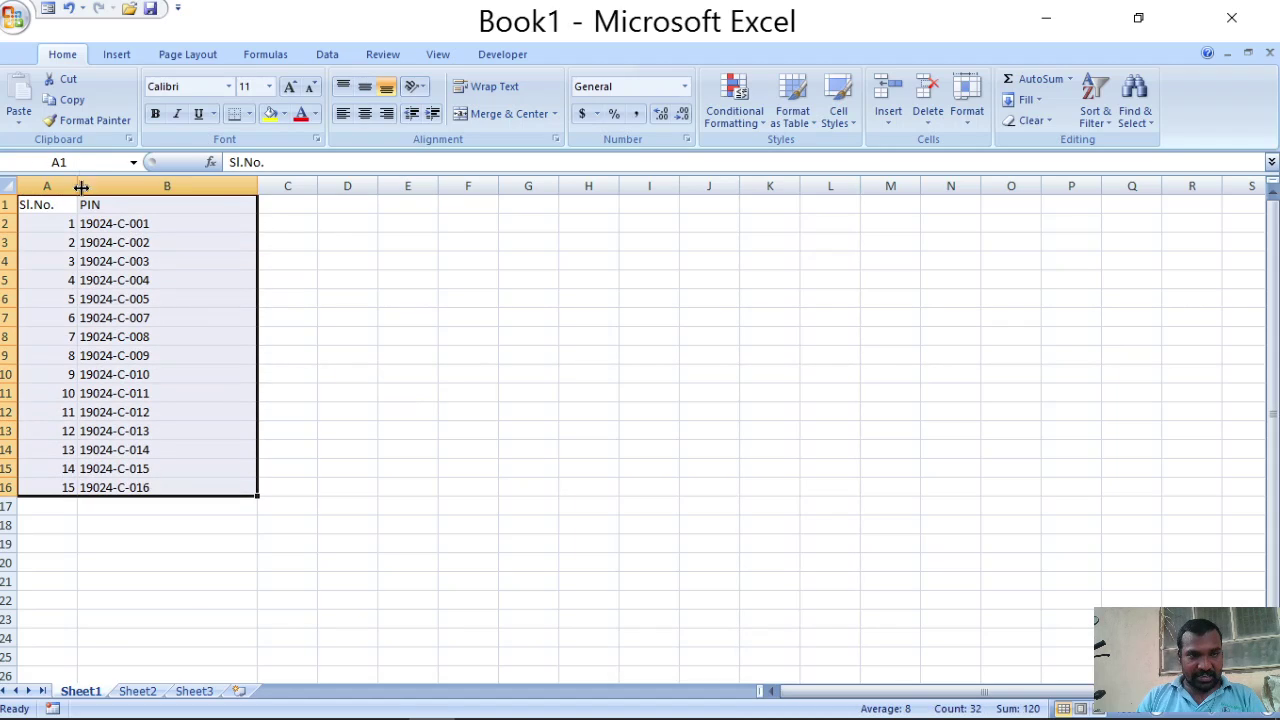
Step: Move the Sl.No. and PIN list from A1:B16 to start at cell F1
{"action": "left_click", "coordinate": [68, 101]}
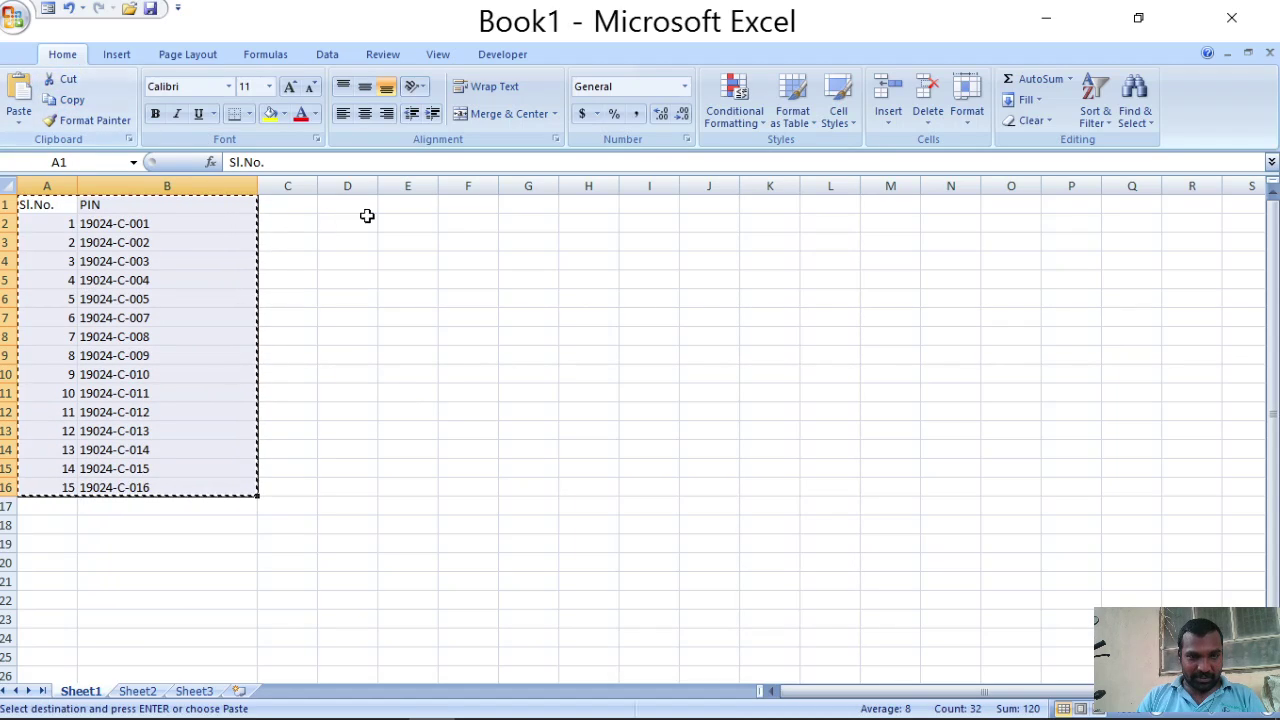
{"action": "left_click", "coordinate": [473, 204]}
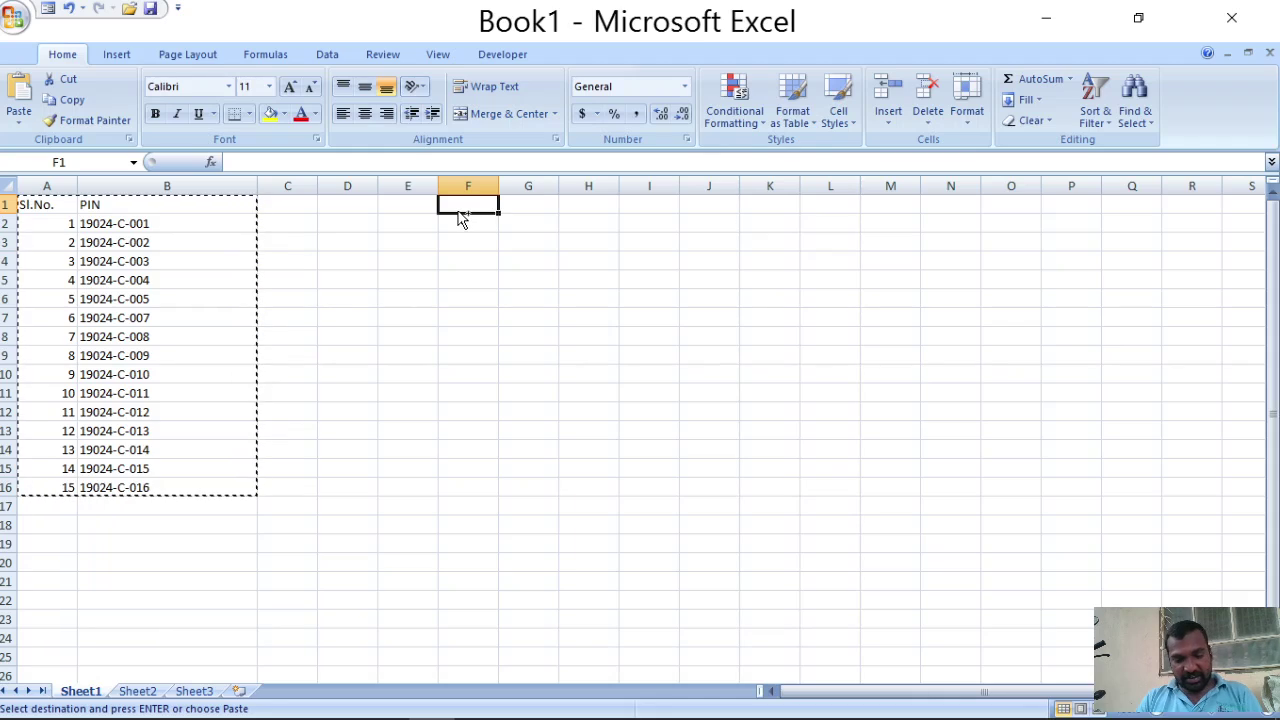
{"action": "left_click", "coordinate": [18, 92]}
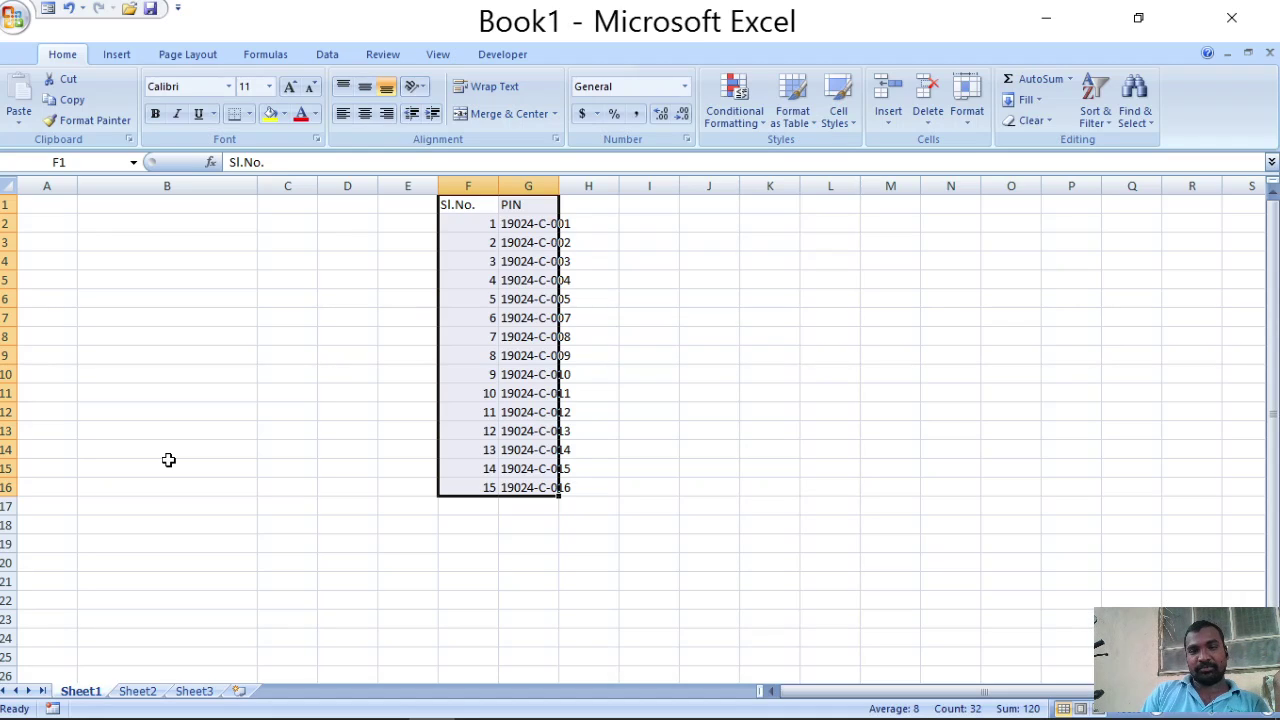
Step: Widen columns F and G so the moved serial numbers and PINs fit inside their cells
{"action": "left_click_drag", "start_coordinate": [559, 186], "coordinate": [633, 186]}
{"action": "left_click_drag", "start_coordinate": [499, 187], "coordinate": [520, 187]}
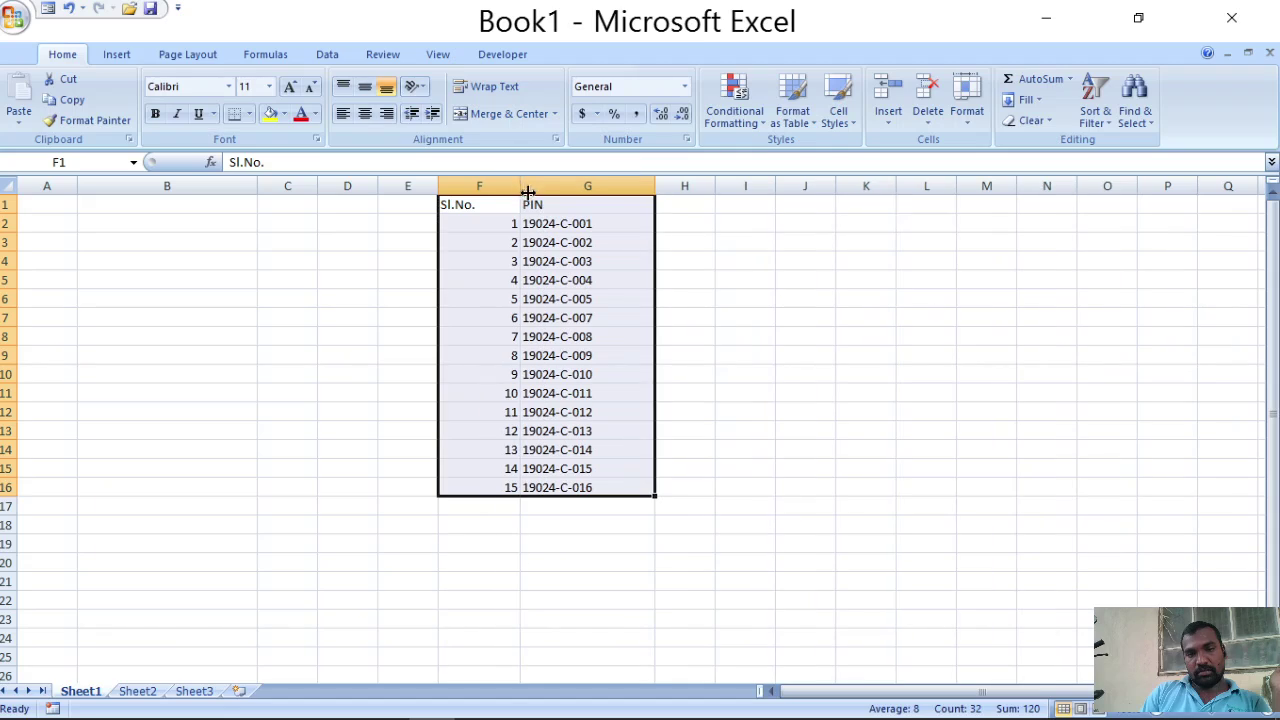
{"action": "left_click_drag", "start_coordinate": [647, 187], "coordinate": [662, 186]}
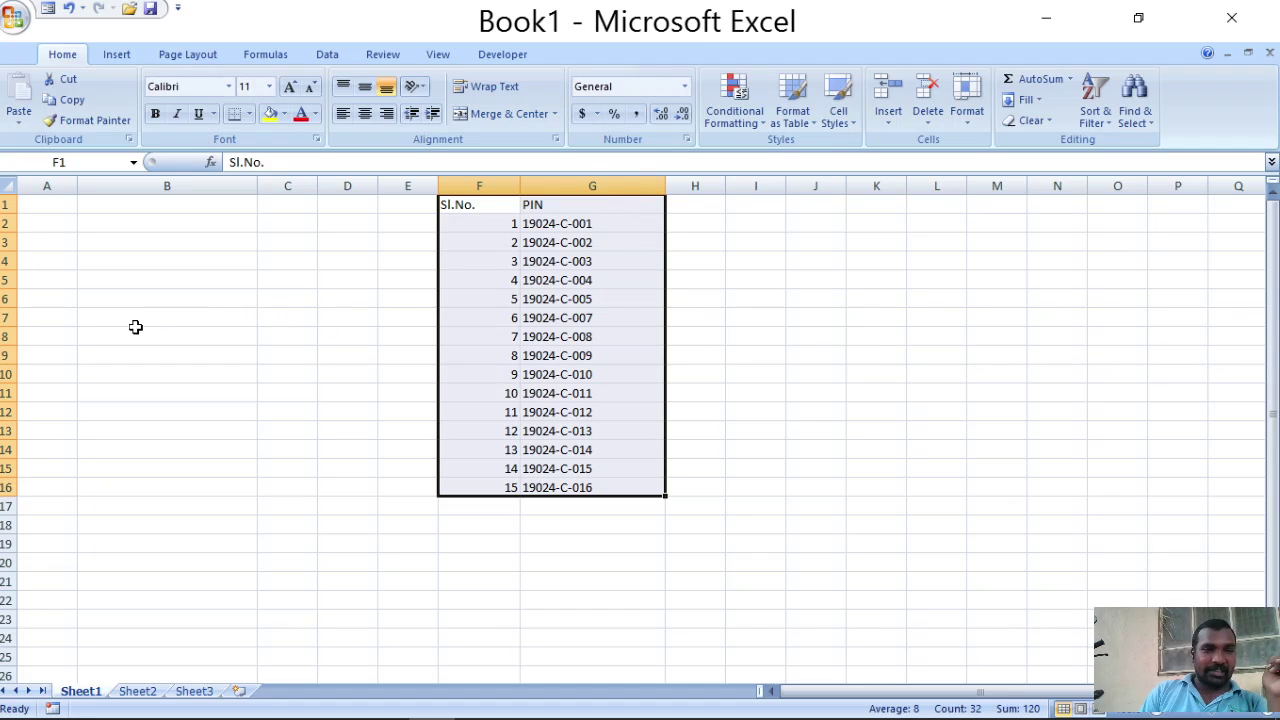
{"action": "mouse_move", "coordinate": [136, 718]}
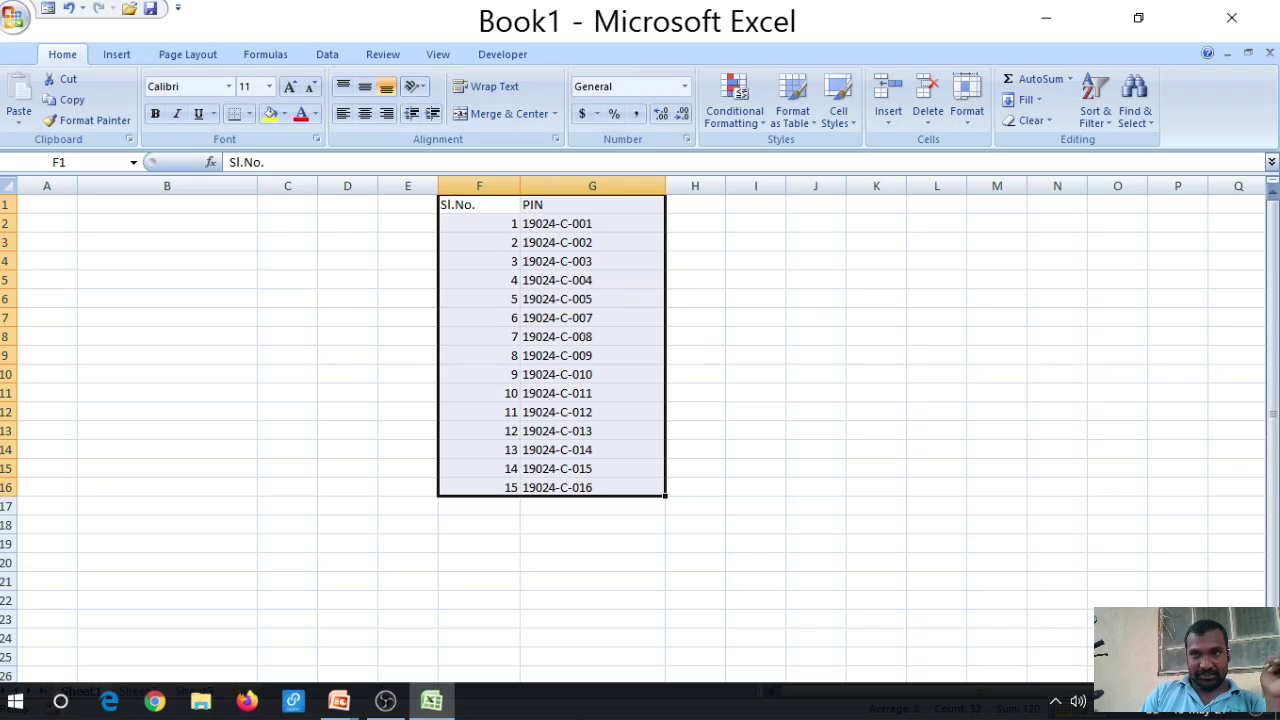
{"action": "left_click", "coordinate": [583, 676]}
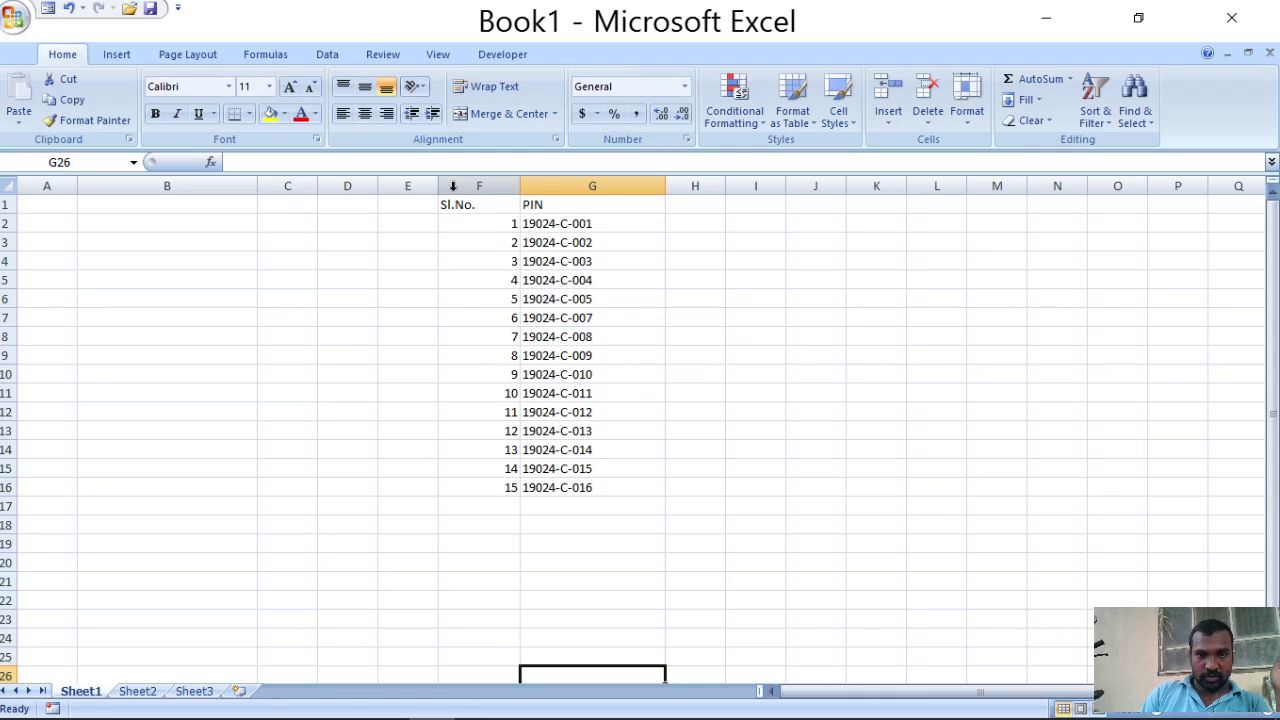
Step: Delete the empty columns A to E in front of the list
{"action": "left_click_drag", "start_coordinate": [411, 185], "coordinate": [53, 177]}
{"action": "right_click", "coordinate": [55, 177]}
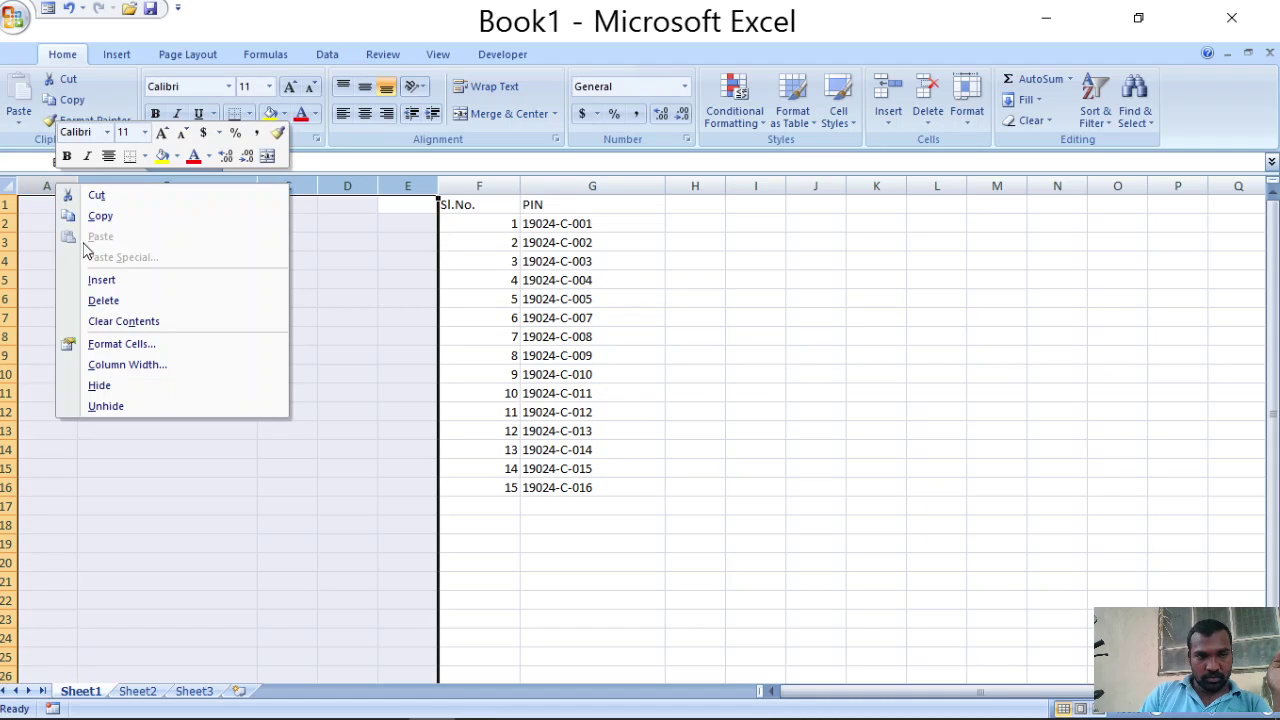
{"action": "left_click", "coordinate": [95, 298]}
{"action": "left_click", "coordinate": [889, 392]}
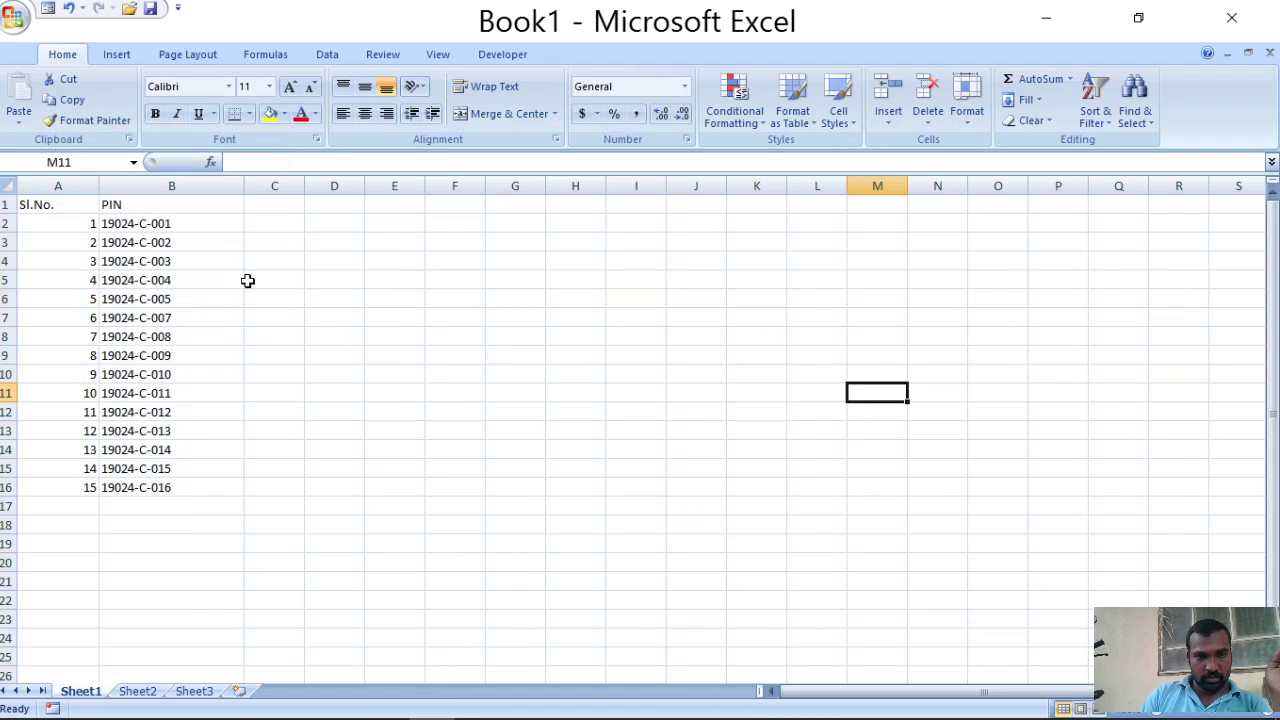
Step: Centre the list A1:B16 horizontally and vertically, and apply All Borders to it
{"action": "left_click_drag", "start_coordinate": [45, 204], "coordinate": [200, 488]}
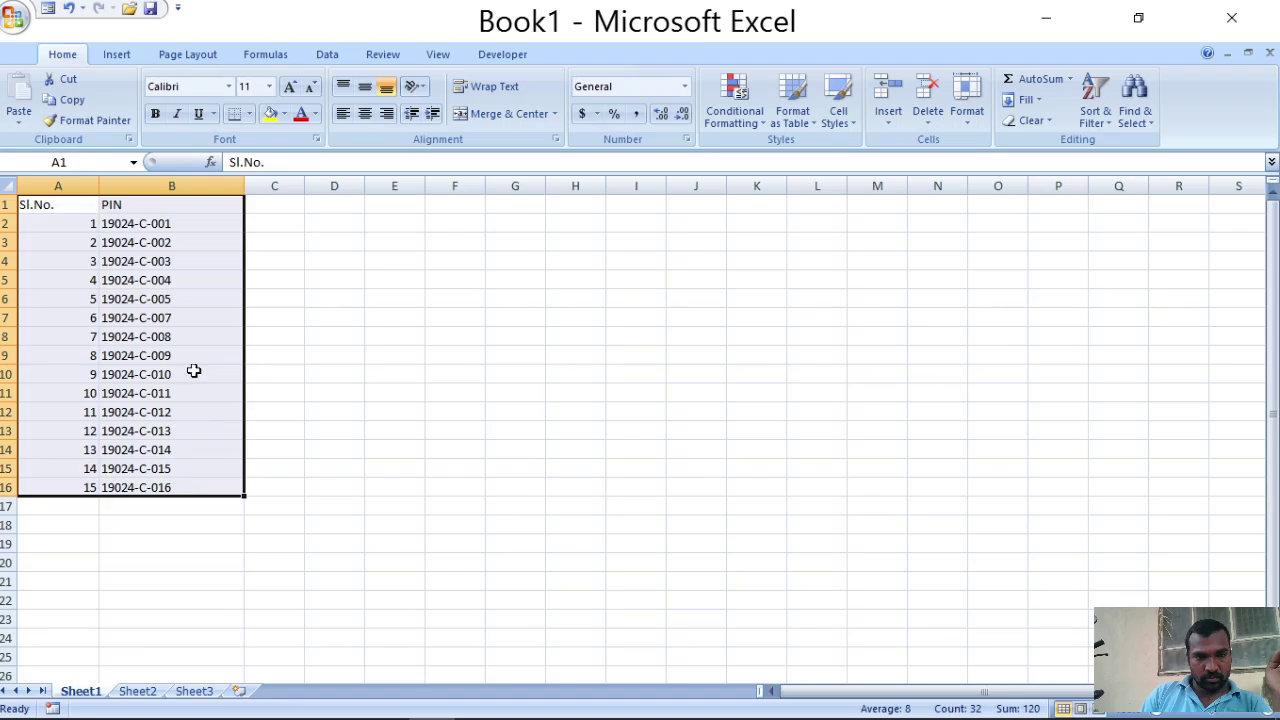
{"action": "left_click", "coordinate": [365, 113]}
{"action": "left_click", "coordinate": [365, 86]}
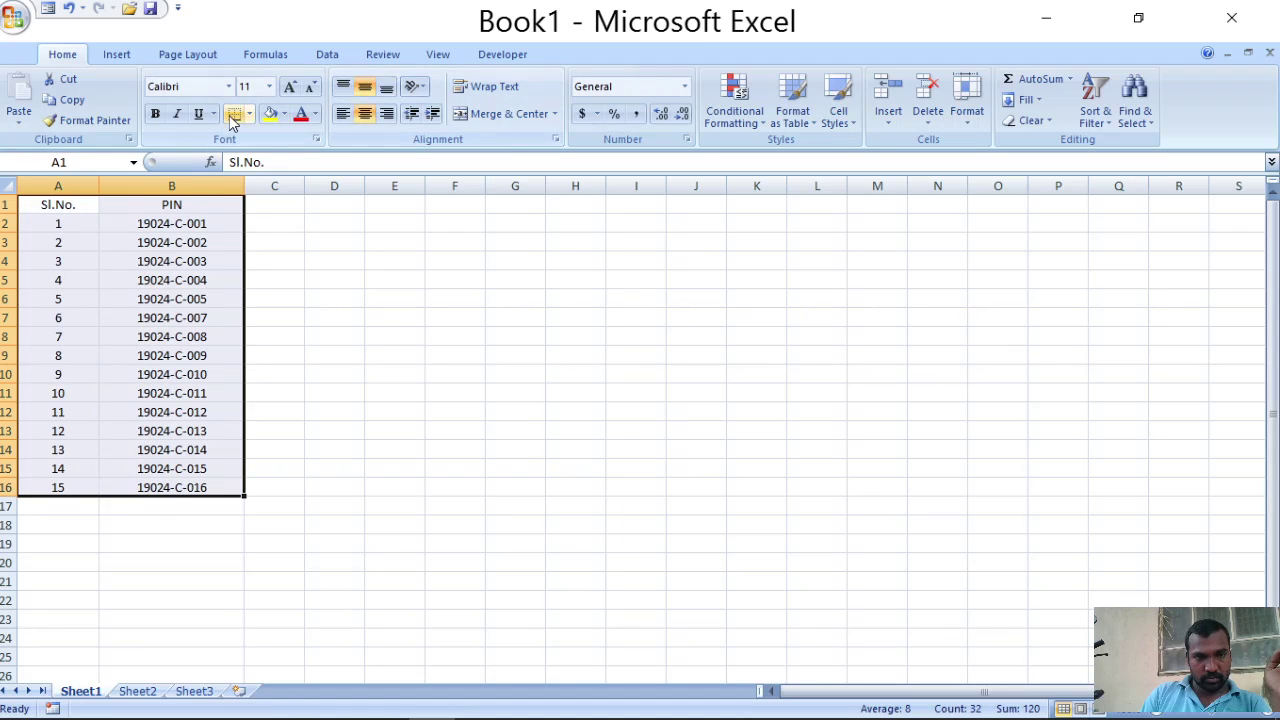
{"action": "left_click", "coordinate": [248, 114]}
{"action": "left_click", "coordinate": [281, 264]}
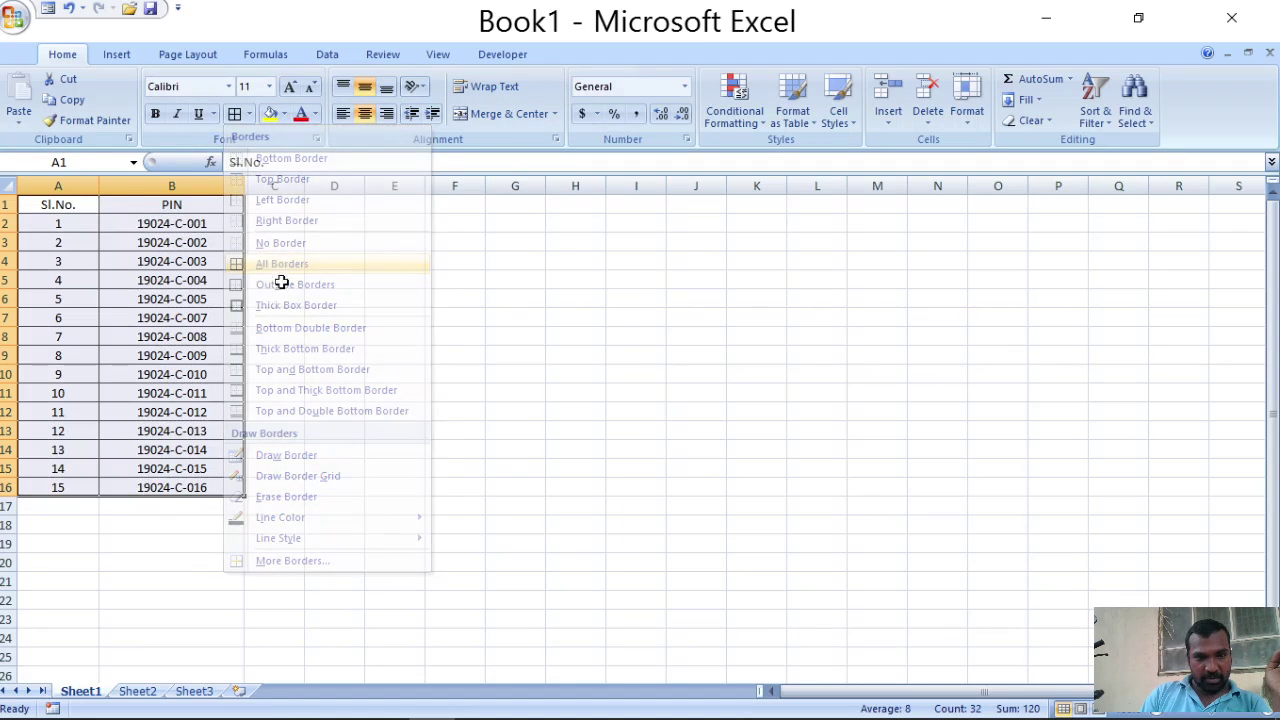
{"action": "left_click", "coordinate": [348, 524]}
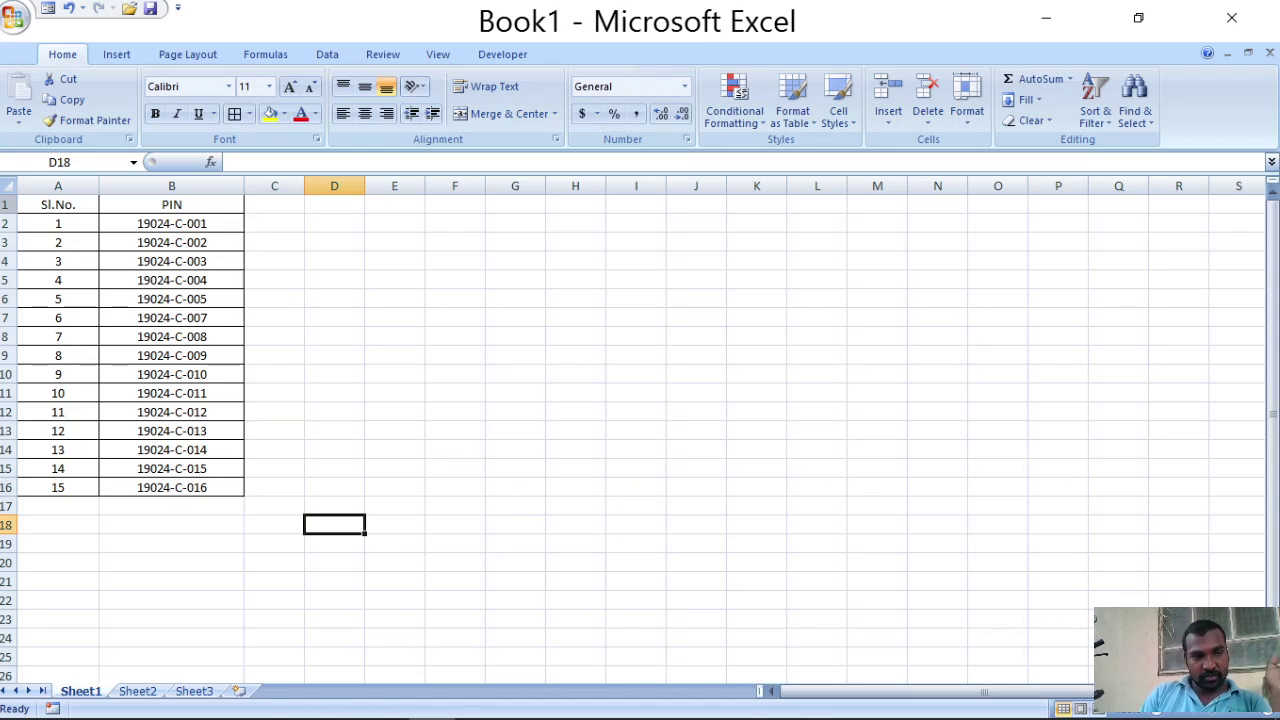
Step: Make the header row, row 1, bold
{"action": "left_click", "coordinate": [4, 204]}
{"action": "left_click", "coordinate": [155, 114]}
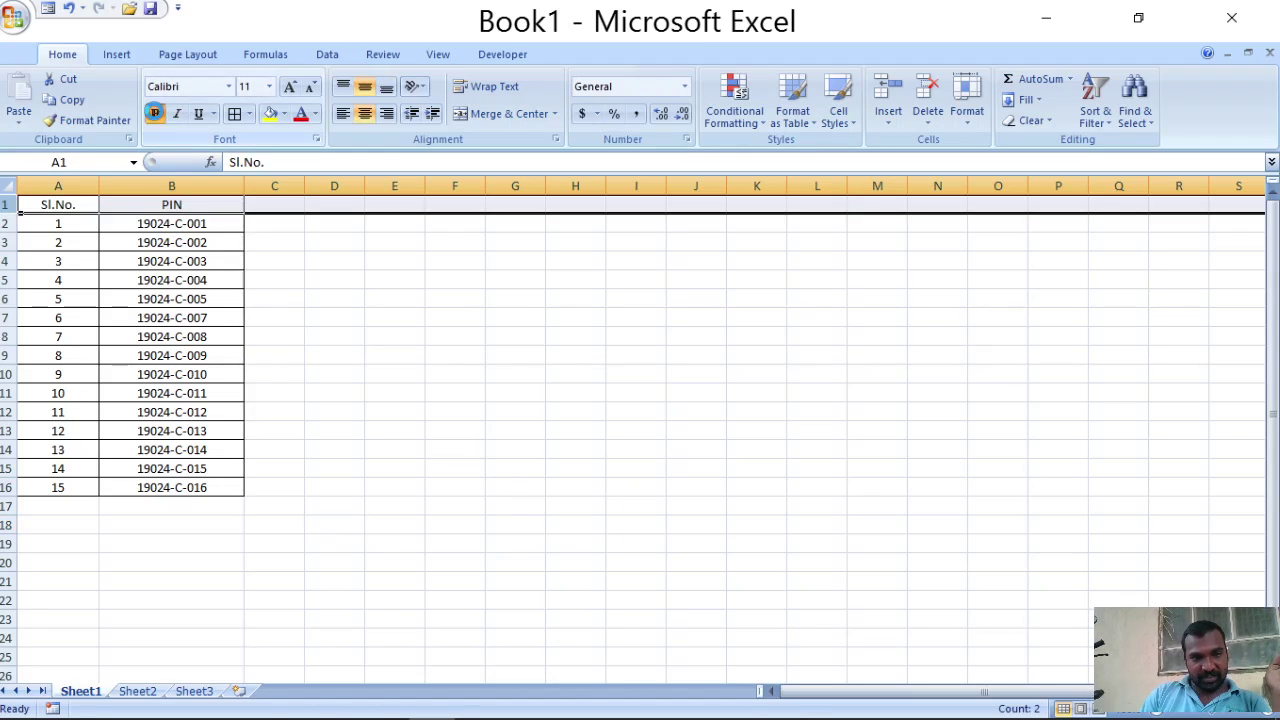
{"action": "left_click", "coordinate": [418, 527]}
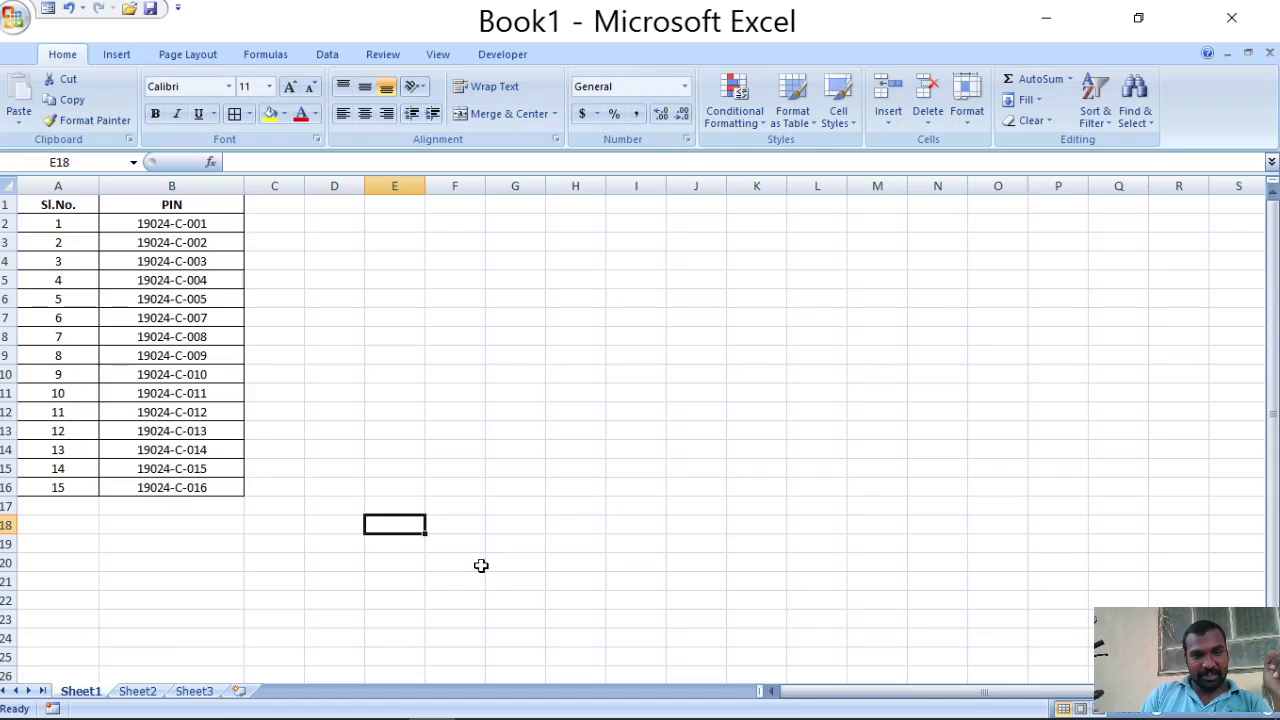
Step: Fill the formatted PIN heading from B1 across C1:D1
{"action": "left_click", "coordinate": [283, 206]}
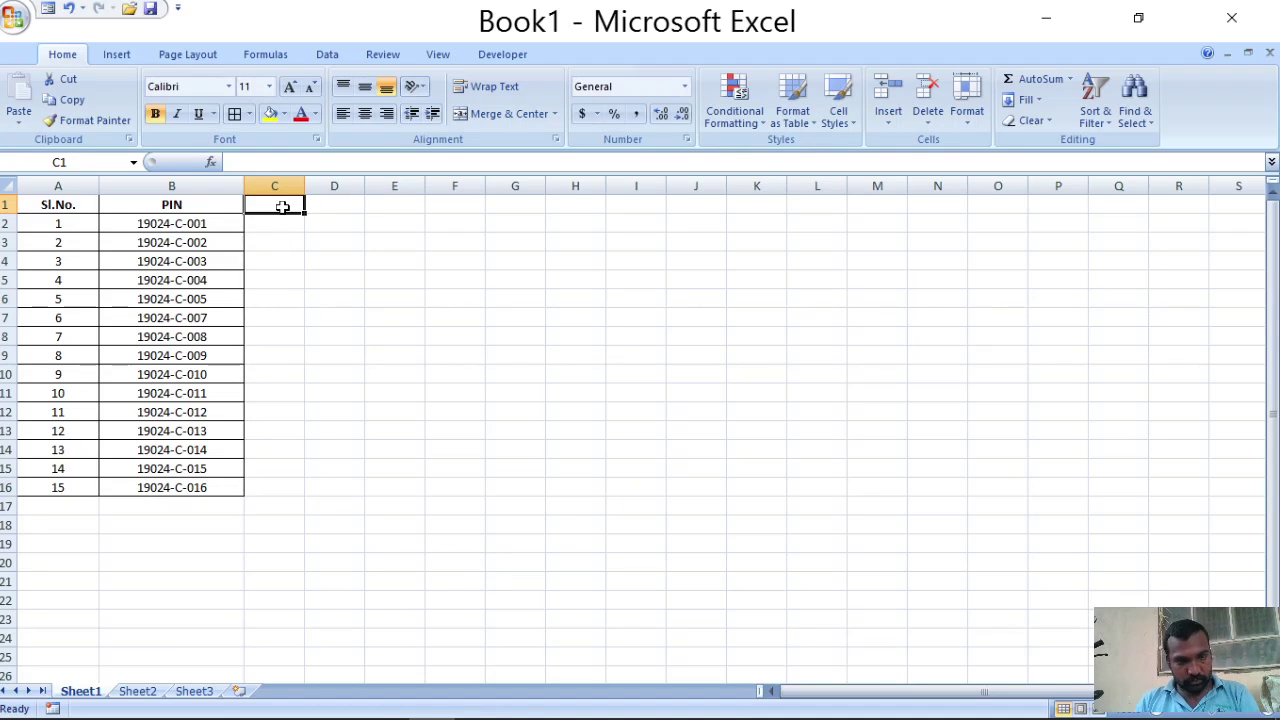
{"action": "left_click", "coordinate": [229, 208]}
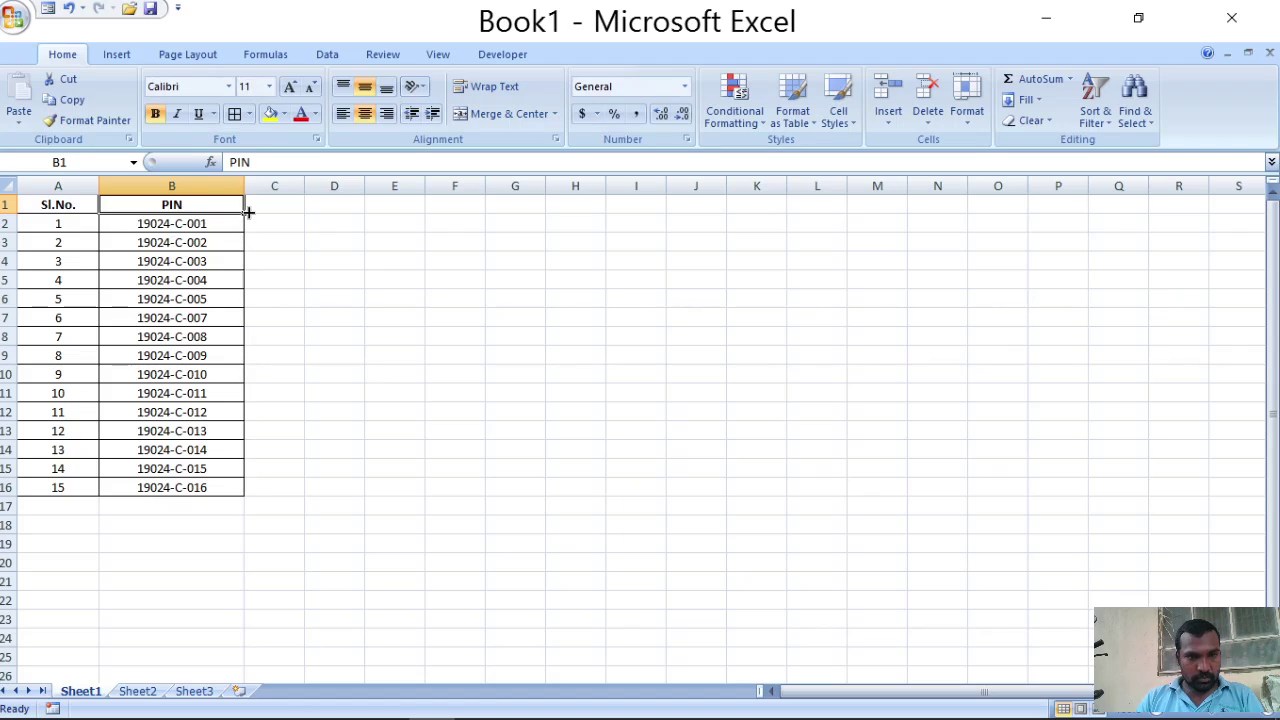
{"action": "left_click_drag", "start_coordinate": [245, 213], "coordinate": [347, 219]}
Step: Enter the headings SUB1 in C1, SUB2 in D1 and TOTAL in E1
{"action": "left_click", "coordinate": [280, 204]}
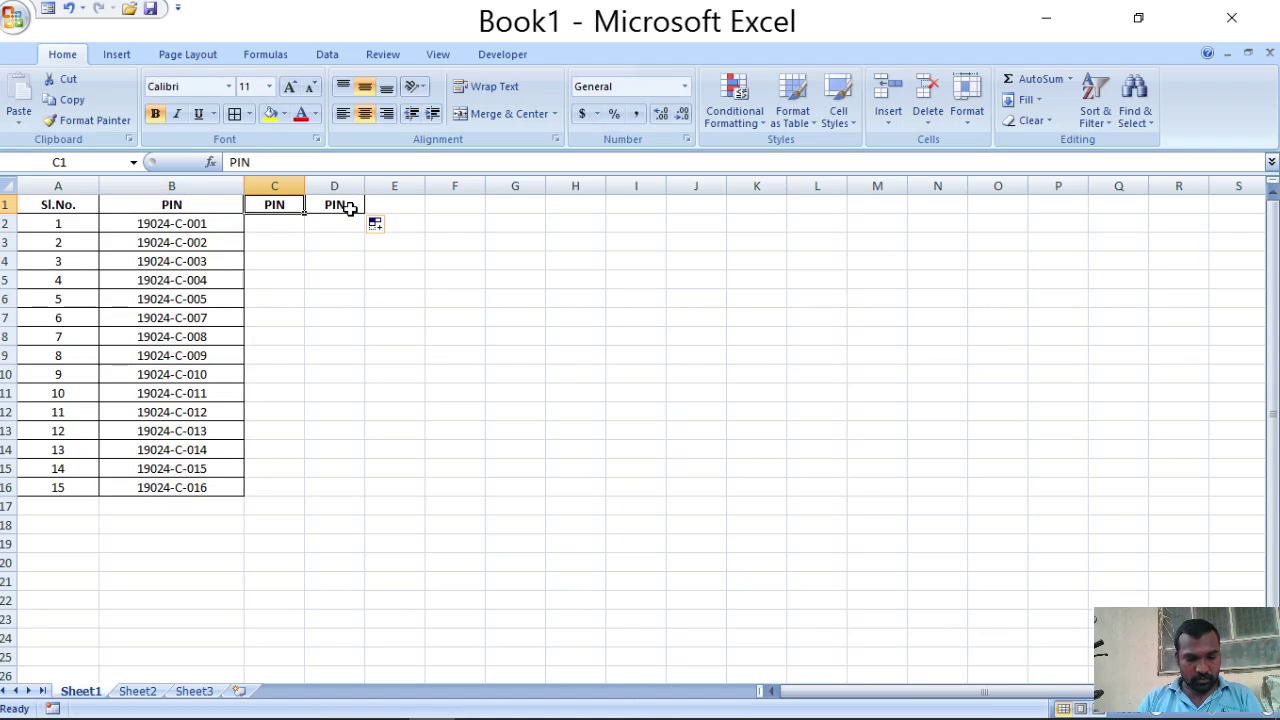
{"action": "key", "text": "Caps_Lock"}
{"action": "type", "text": "SUB1"}
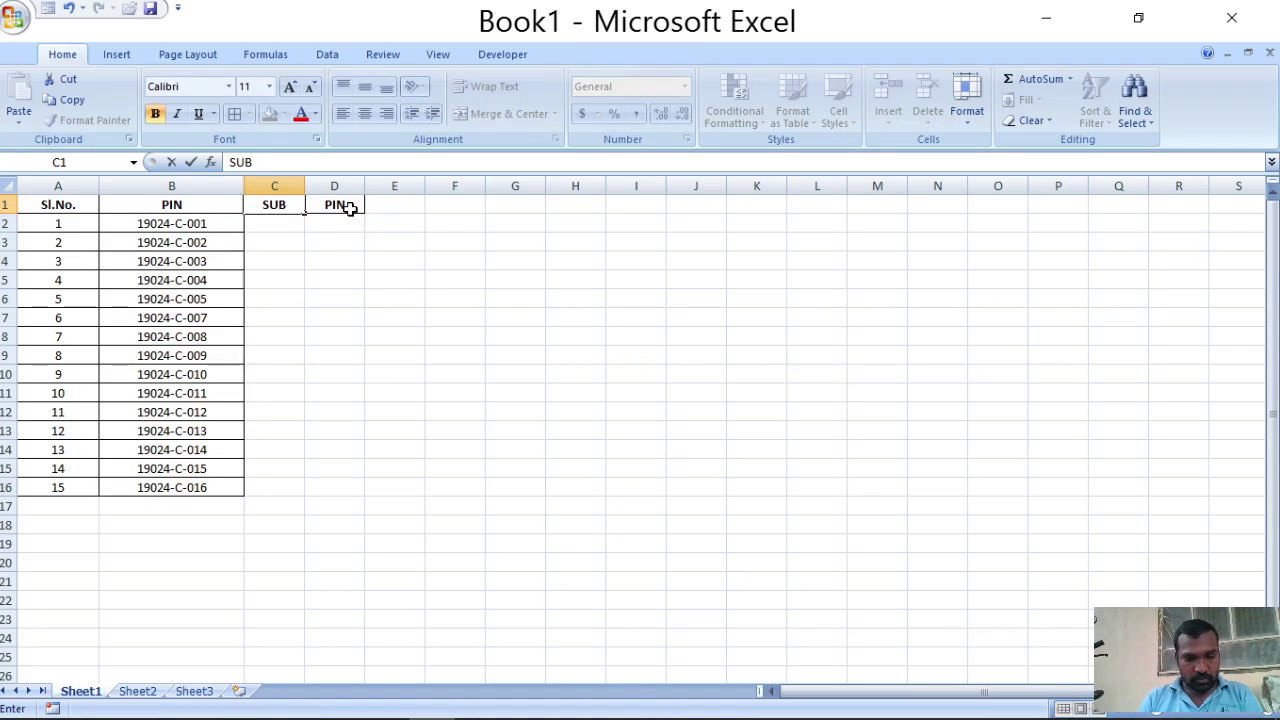
{"action": "key", "text": "Tab"}
{"action": "type", "text": "SUB2"}
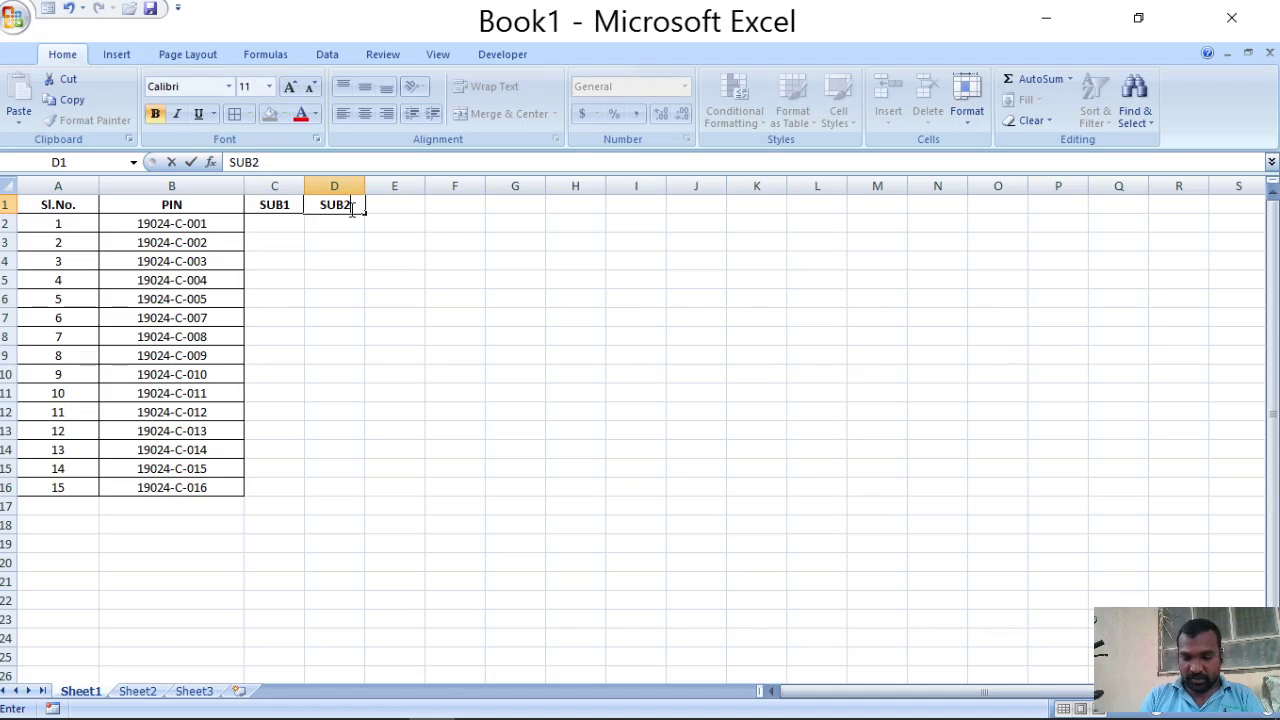
{"action": "key", "text": "Return"}
{"action": "key", "text": "Up"}
{"action": "key", "text": "Tab"}
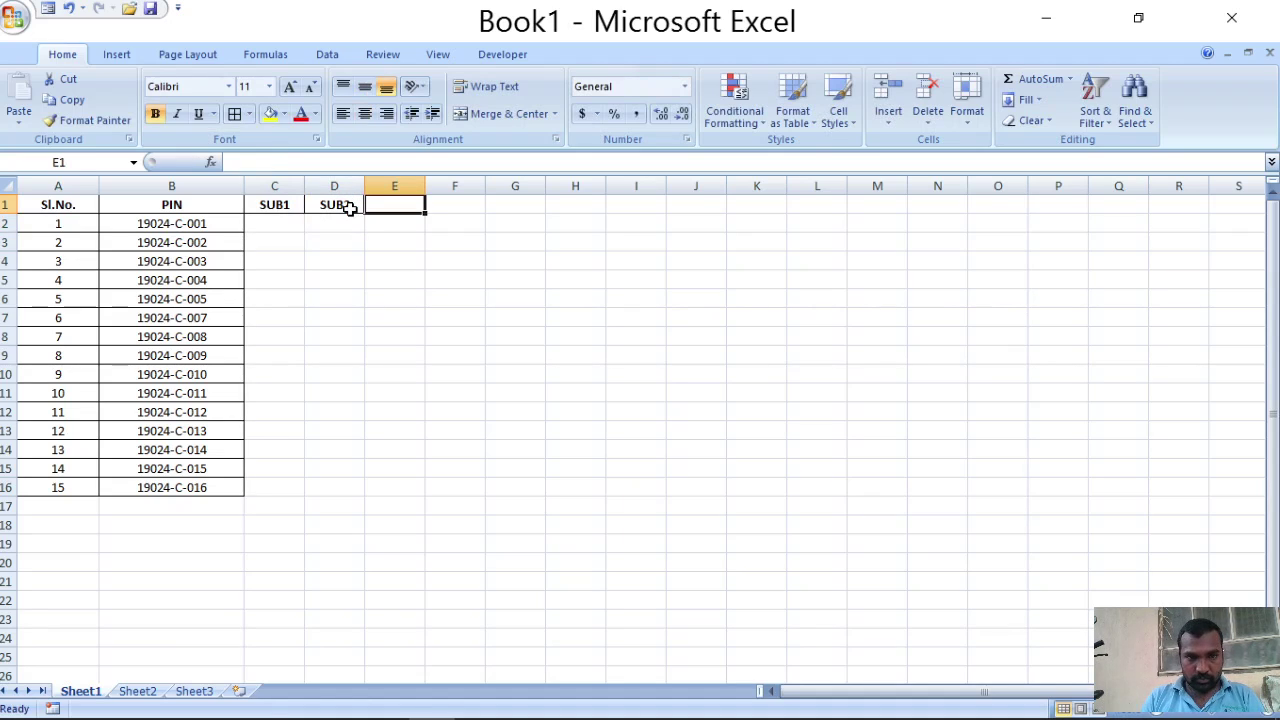
{"action": "type", "text": "TOTAL"}
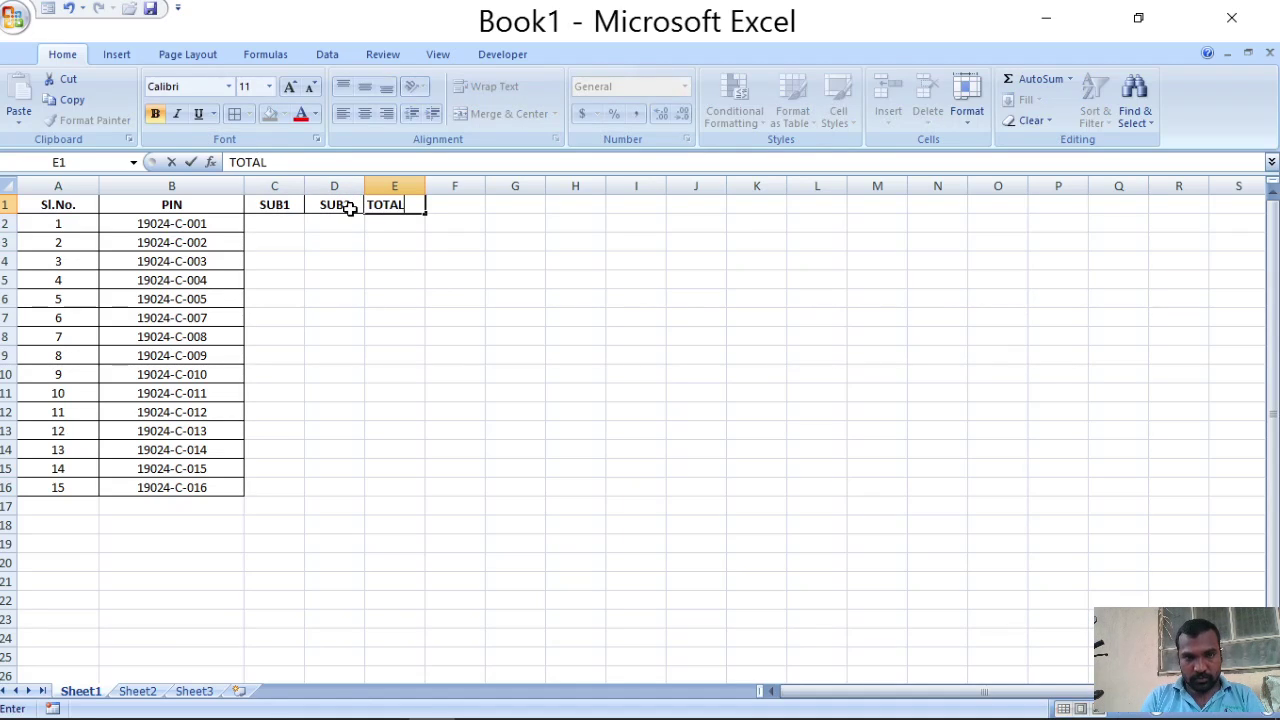
{"action": "key", "text": "Return"}
{"action": "left_click", "coordinate": [251, 389]}
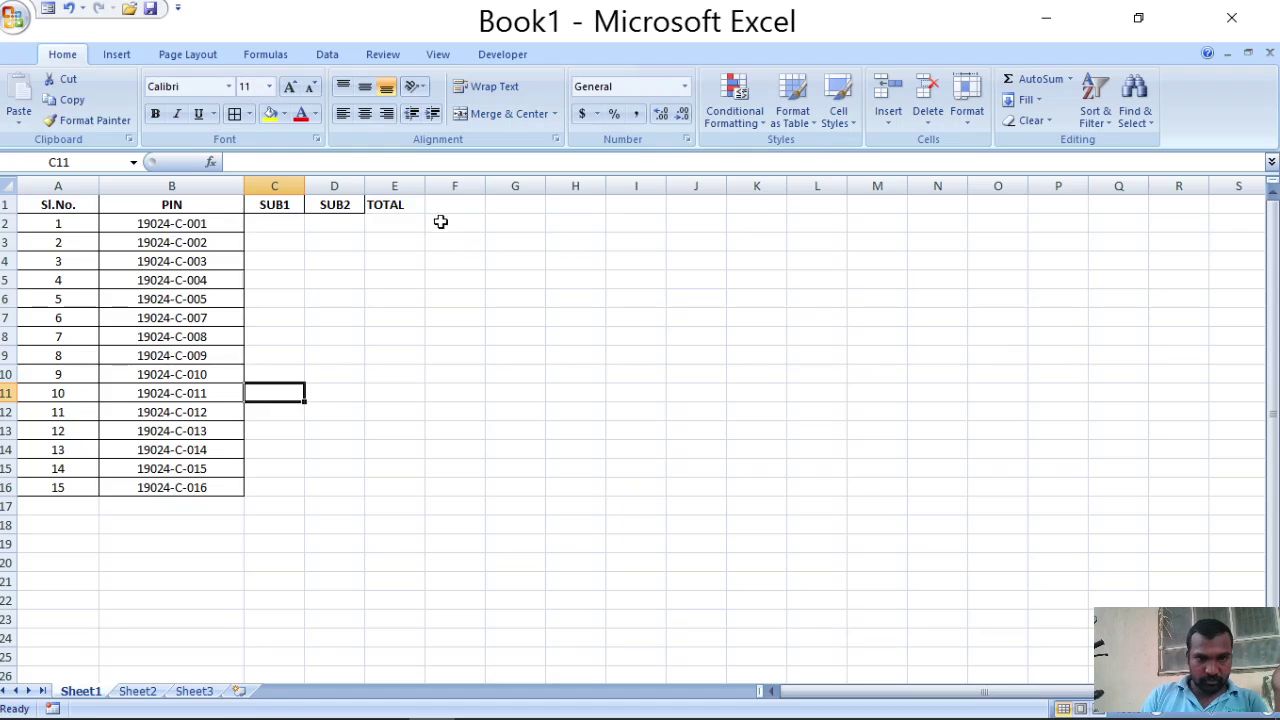
Step: Apply All Borders to the new columns' range C1:E16
{"action": "left_click_drag", "start_coordinate": [289, 205], "coordinate": [375, 490]}
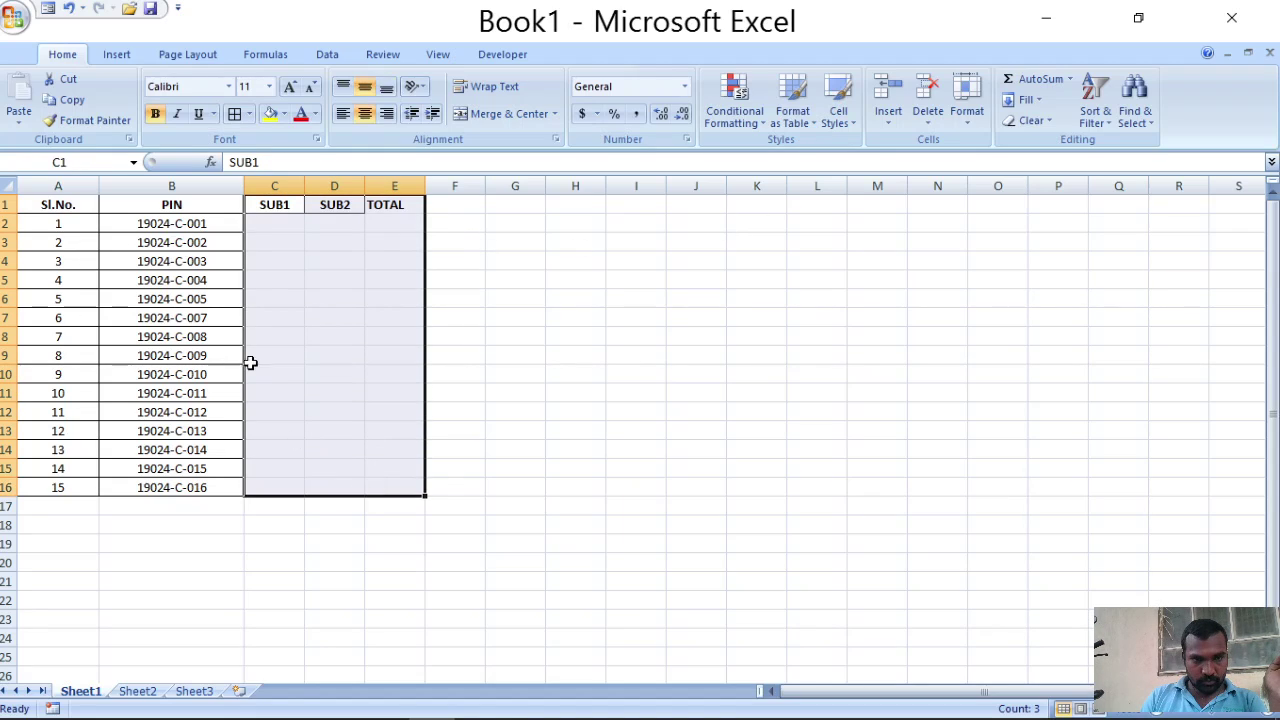
{"action": "left_click", "coordinate": [234, 113]}
{"action": "left_click", "coordinate": [575, 412]}
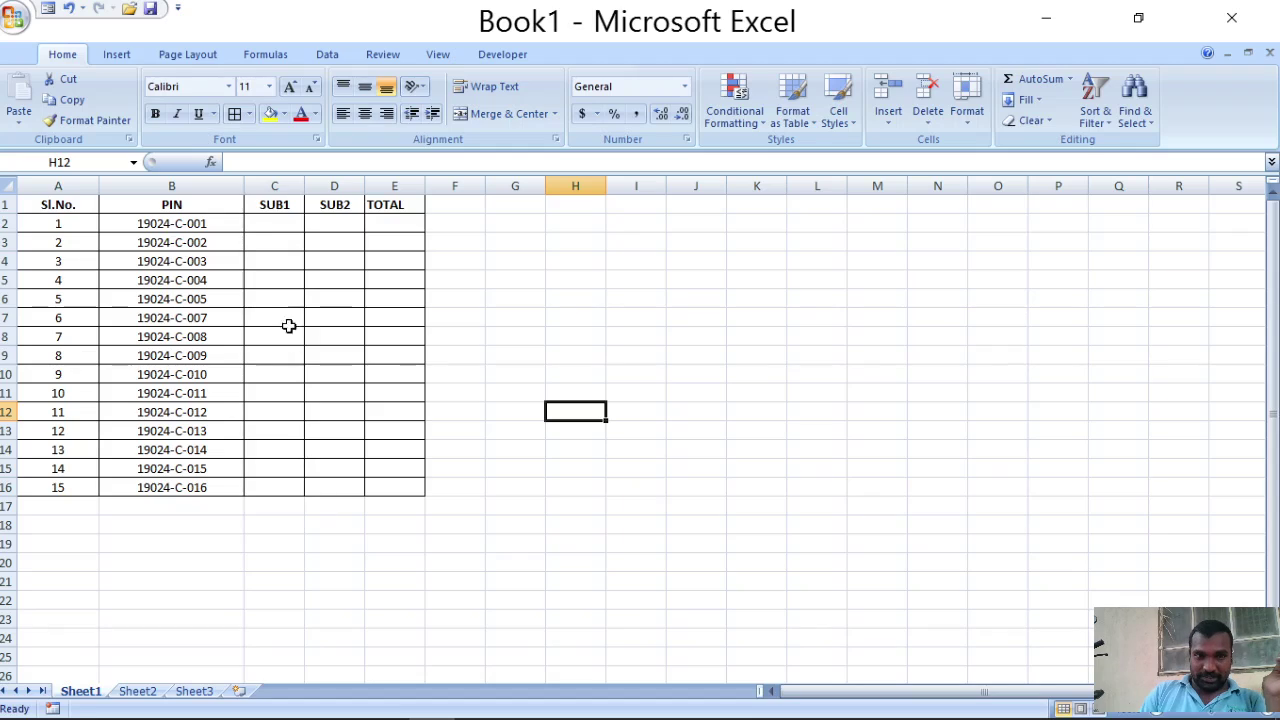
Step: Enter the SUB1 marks 12, 13 and 11 in cells C2 to C4
{"action": "left_click", "coordinate": [298, 226]}
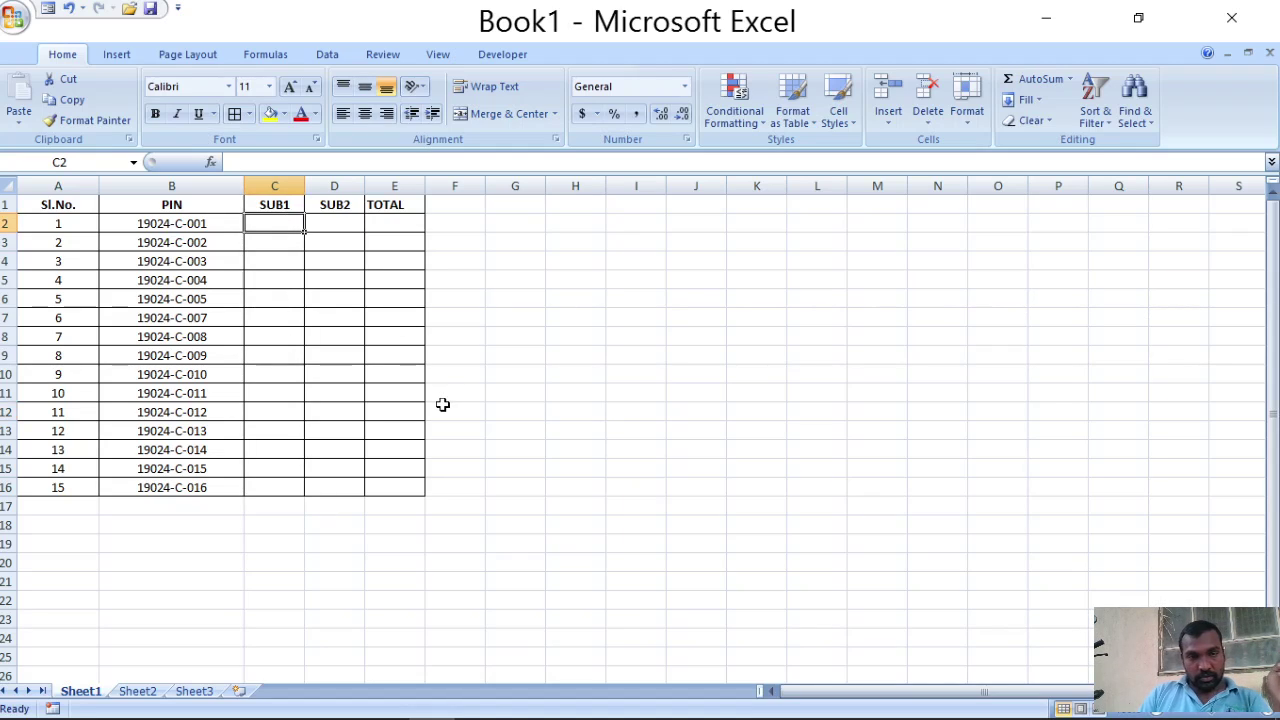
{"action": "type", "text": "12"}
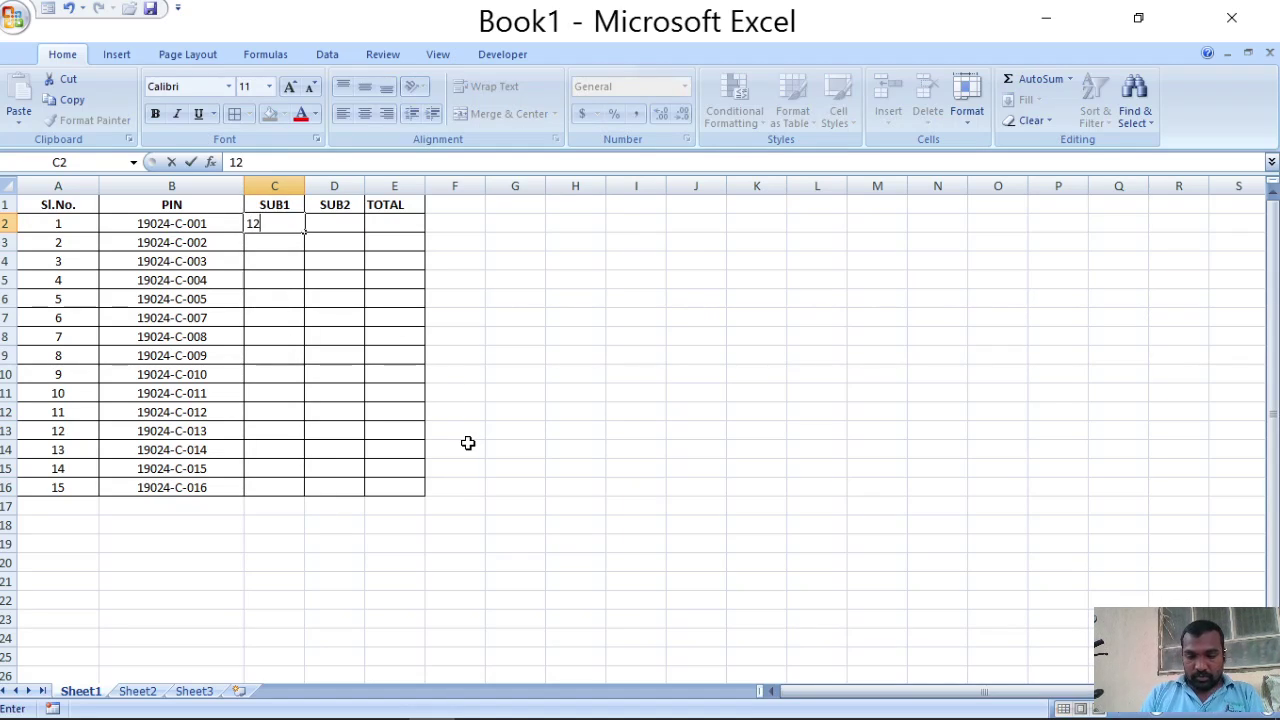
{"action": "key", "text": "Return"}
{"action": "type", "text": "13"}
{"action": "key", "text": "Return"}
{"action": "type", "text": "11"}
{"action": "key", "text": "Return"}
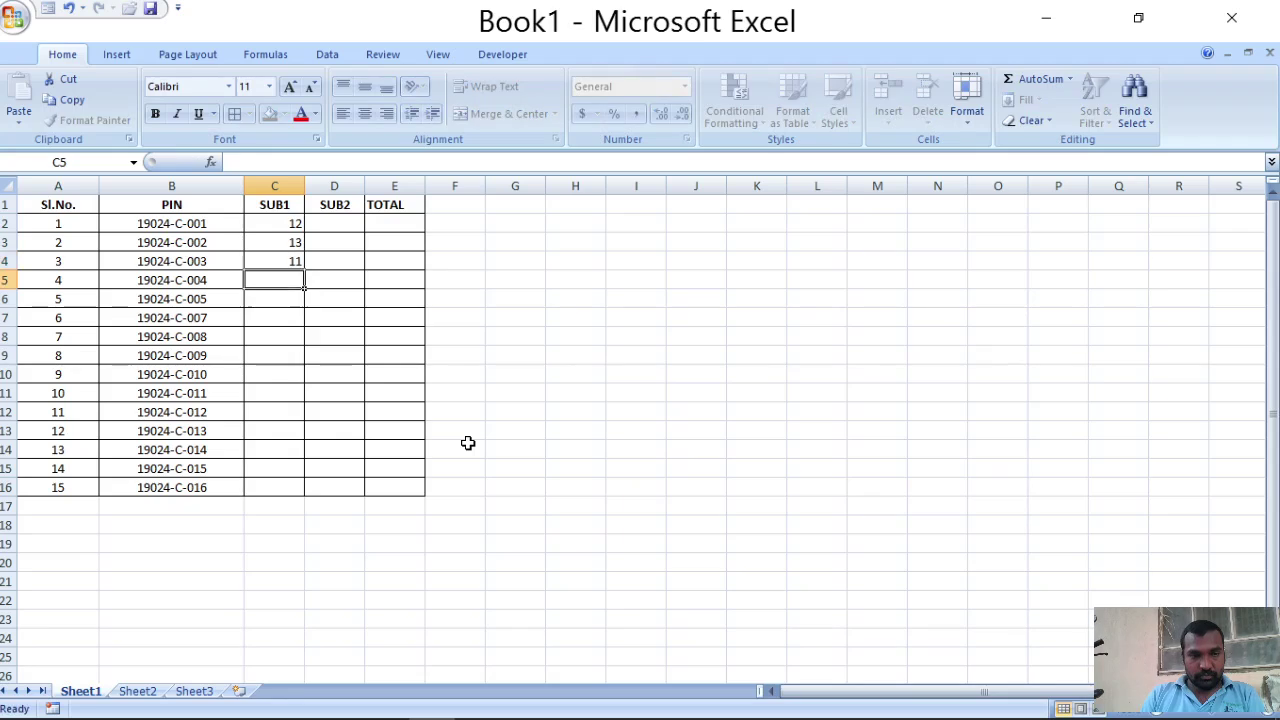
Step: Enter the SUB1 marks 11, 10 and 13 in cells C5 to C7, correcting any mistyped mark
{"action": "type", "text": "112"}
{"action": "key", "text": "Return"}
{"action": "type", "text": "1"}
{"action": "key", "text": "Up"}
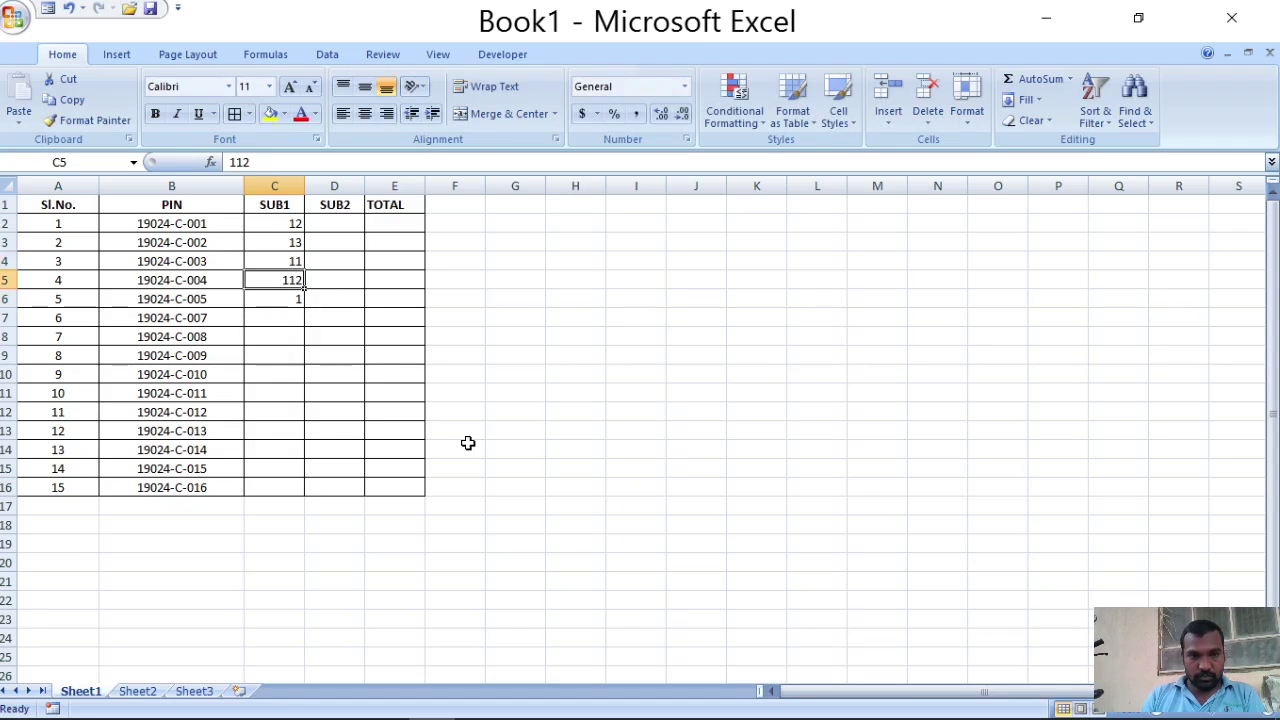
{"action": "type", "text": "11"}
{"action": "key", "text": "Return"}
{"action": "type", "text": "10"}
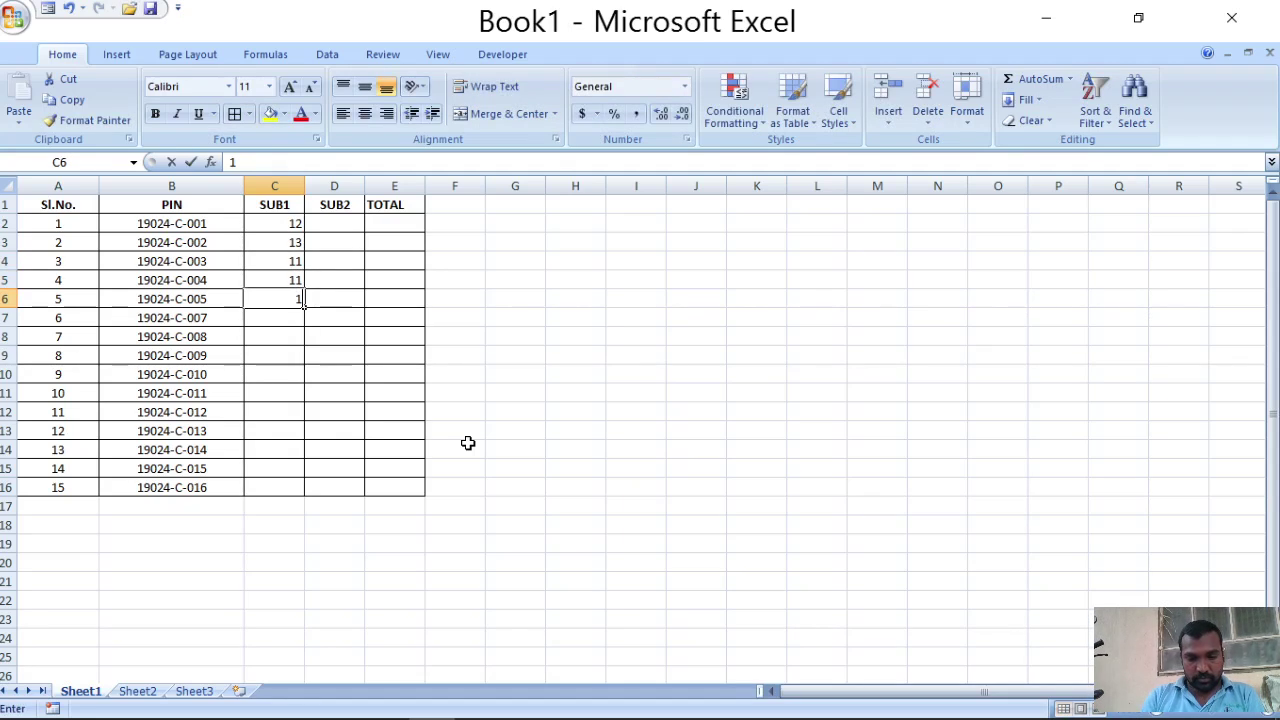
{"action": "key", "text": "Return"}
{"action": "type", "text": "13"}
{"action": "key", "text": "Return"}
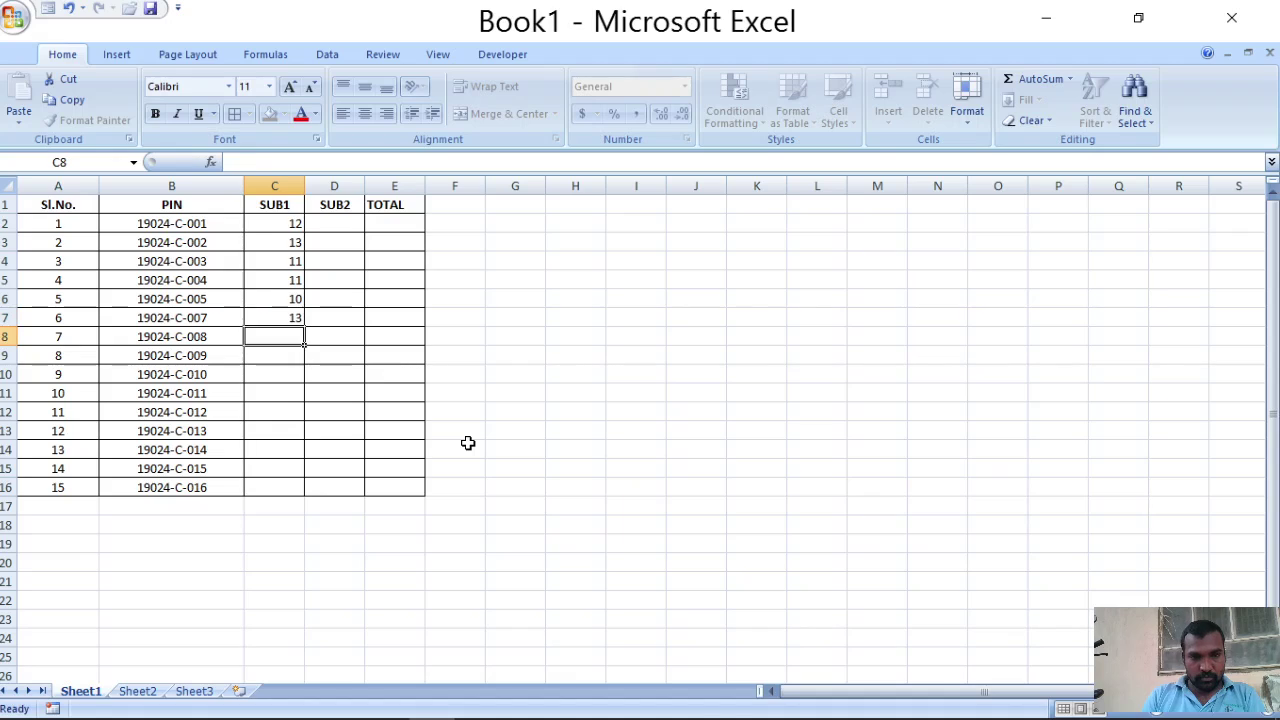
Step: Enter the SUB1 marks 14, 12, 12, 11 and 11 in cells C8 to C12
{"action": "type", "text": "14"}
{"action": "key", "text": "Return"}
{"action": "type", "text": "12"}
{"action": "key", "text": "Return"}
{"action": "type", "text": "12"}
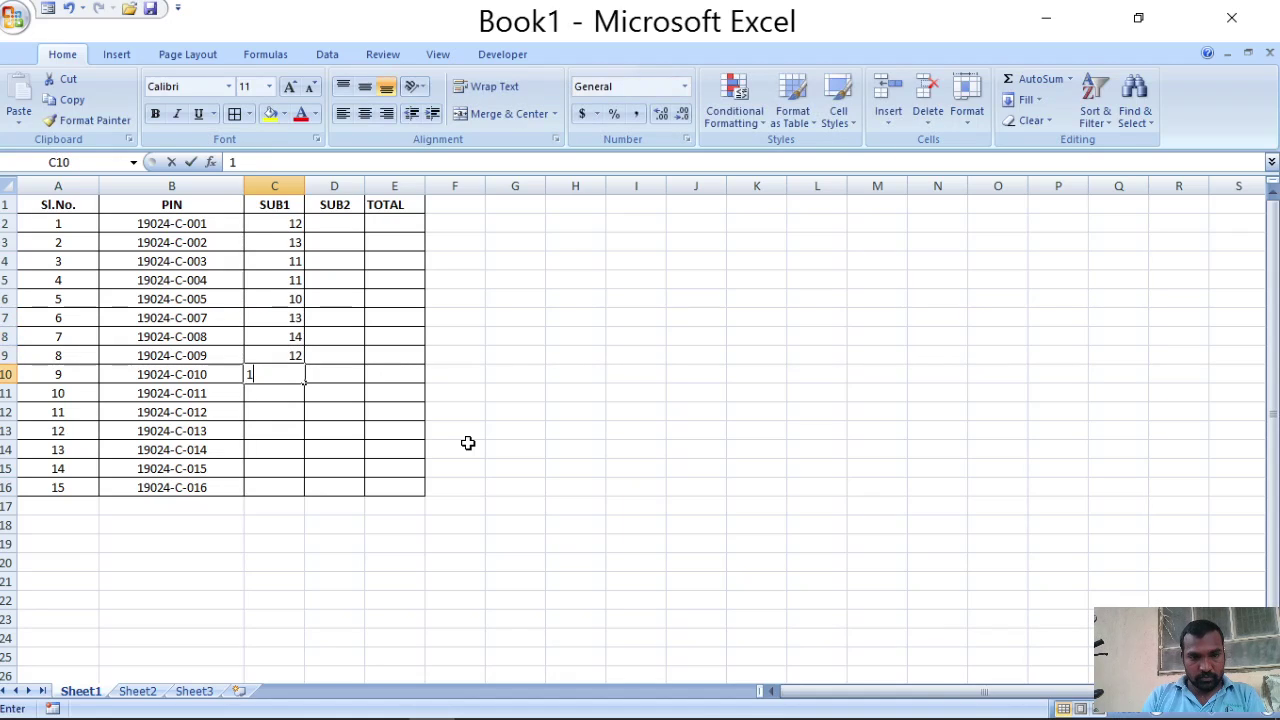
{"action": "key", "text": "Return"}
{"action": "type", "text": "11"}
{"action": "key", "text": "Return"}
{"action": "type", "text": "11"}
{"action": "key", "text": "Return"}
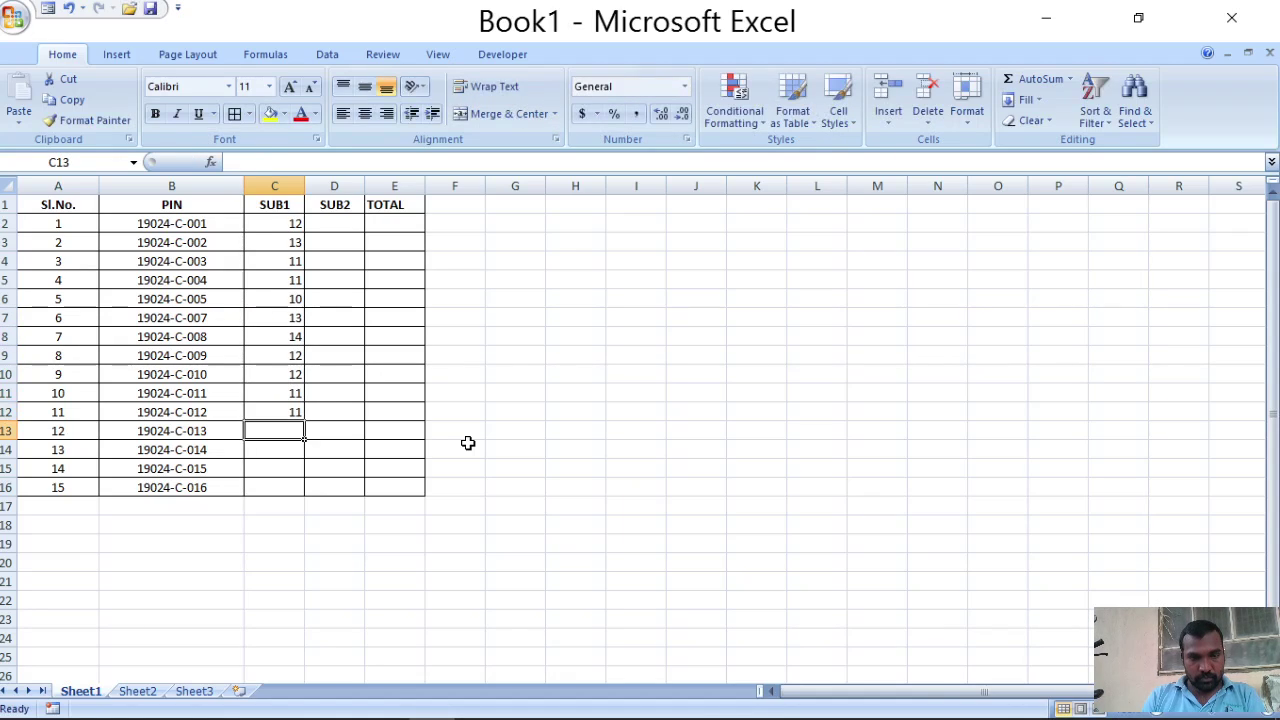
Step: Enter the SUB1 mark 10 in cell C13, overwriting the mistyped entry
{"action": "type", "text": "101"}
{"action": "key", "text": "Return"}
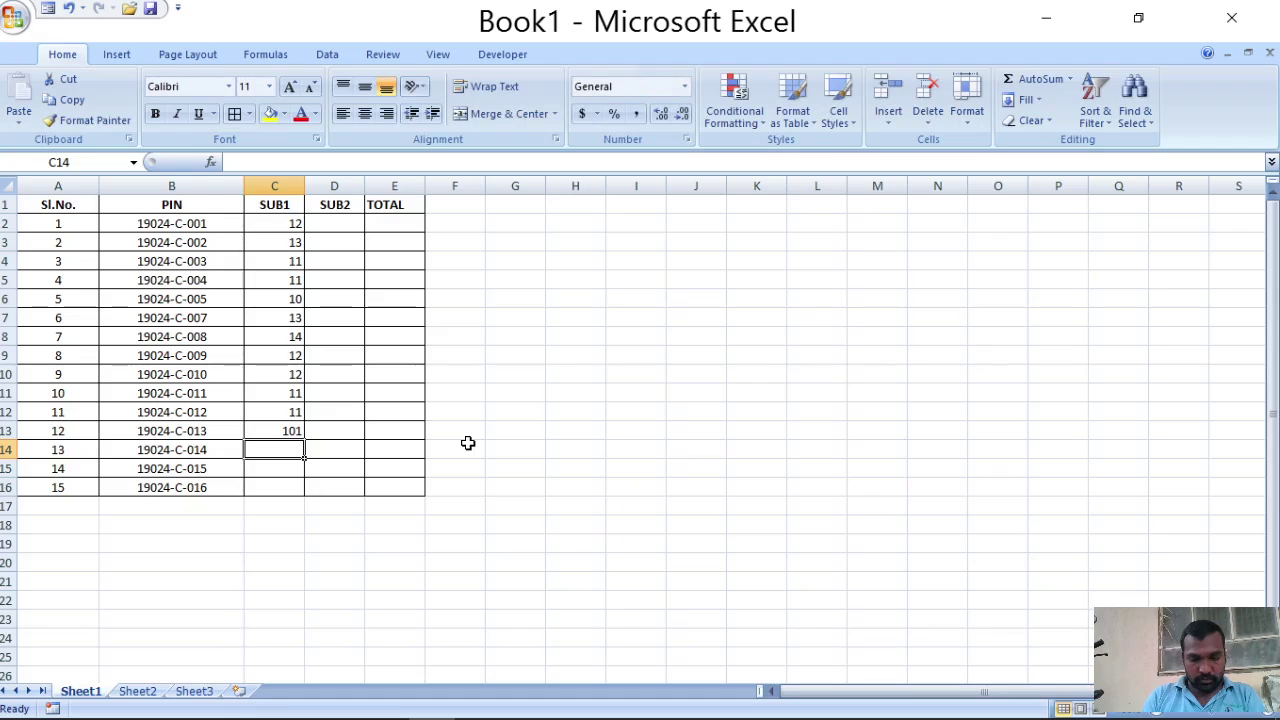
{"action": "key", "text": "Up"}
{"action": "type", "text": "10"}
{"action": "key", "text": "Return"}
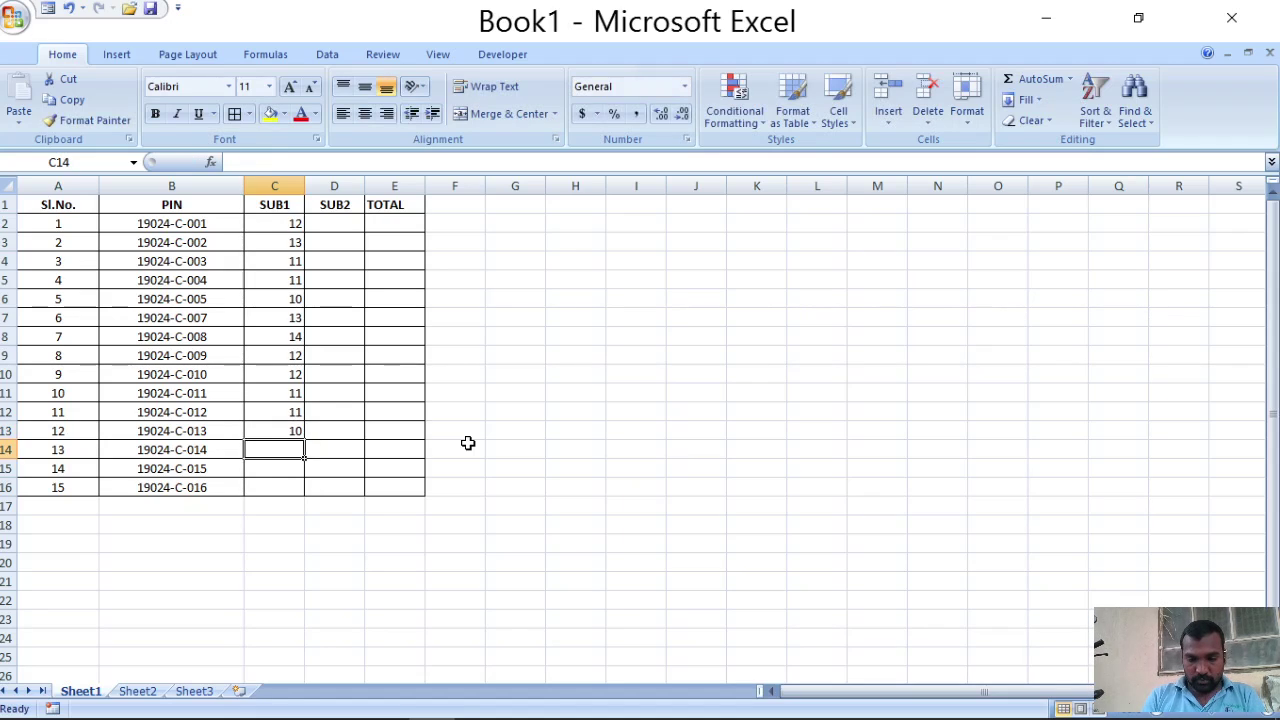
Step: Enter the SUB1 marks 9, 9 and 7 in cells C14 to C16, overwriting the mistyped last mark
{"action": "type", "text": "9"}
{"action": "key", "text": "Return"}
{"action": "type", "text": "9"}
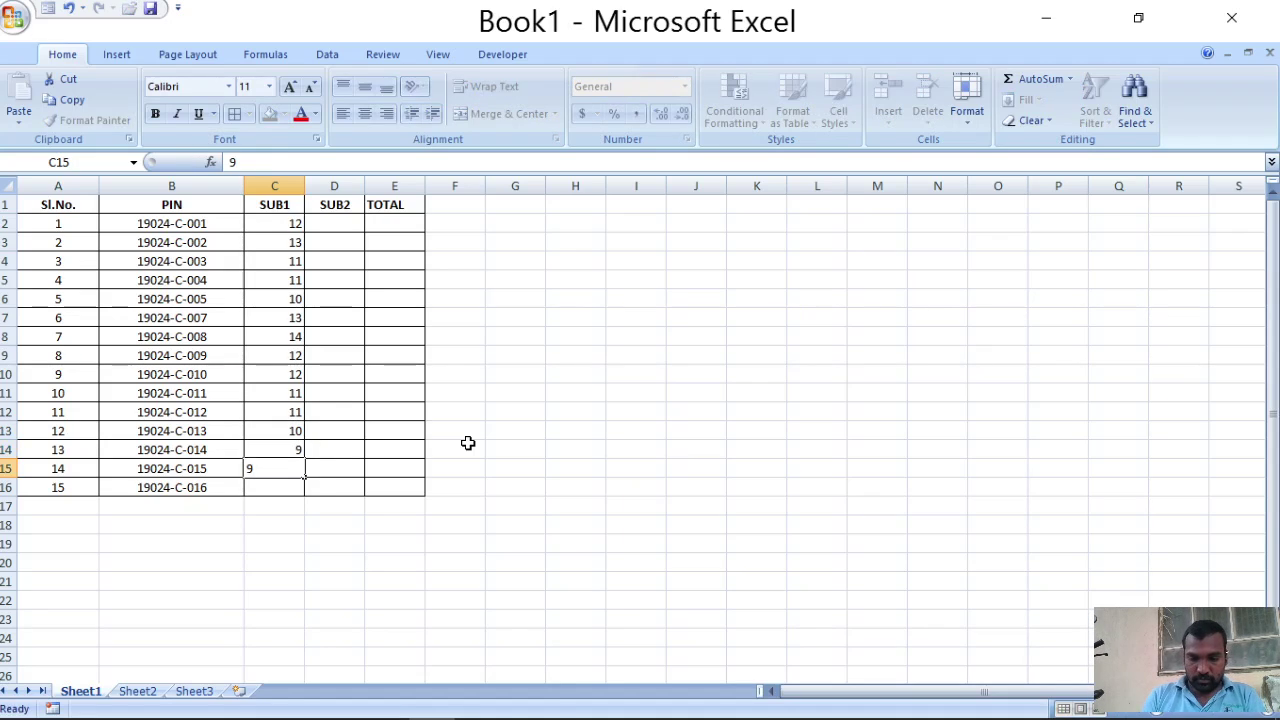
{"action": "key", "text": "Return"}
{"action": "type", "text": "6"}
{"action": "key", "text": "Return"}
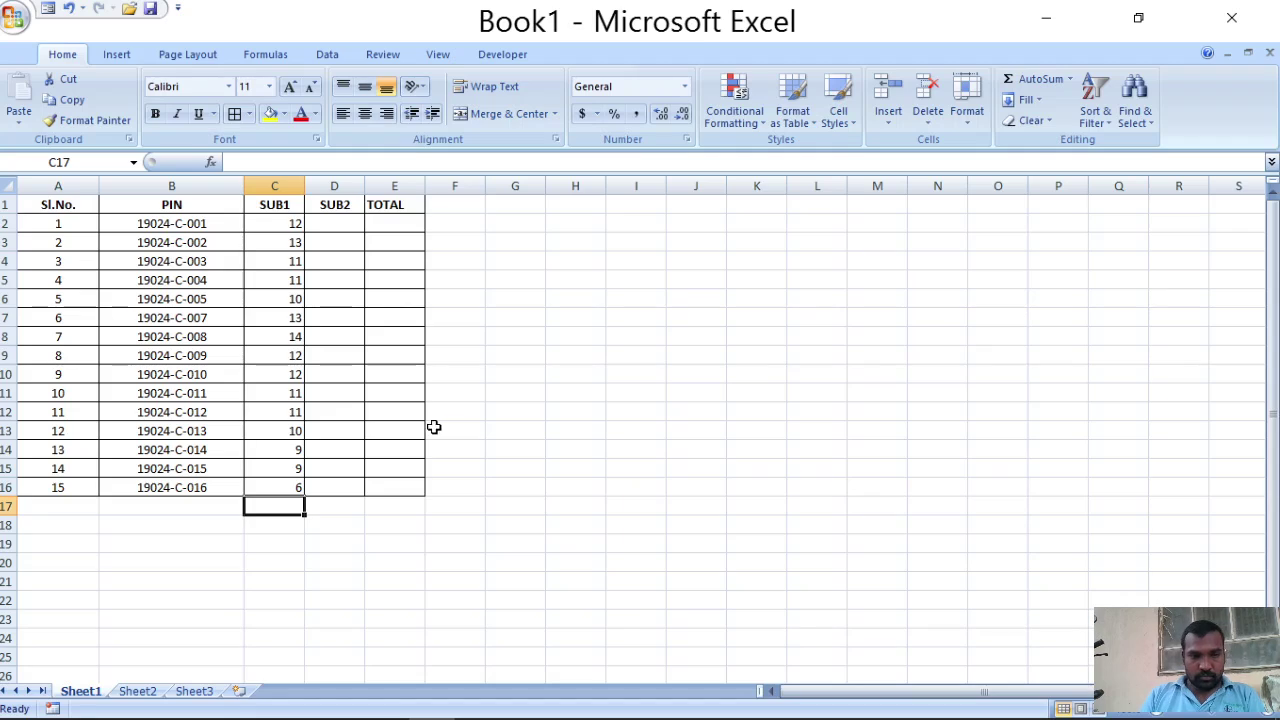
{"action": "left_click", "coordinate": [273, 485]}
{"action": "type", "text": "7"}
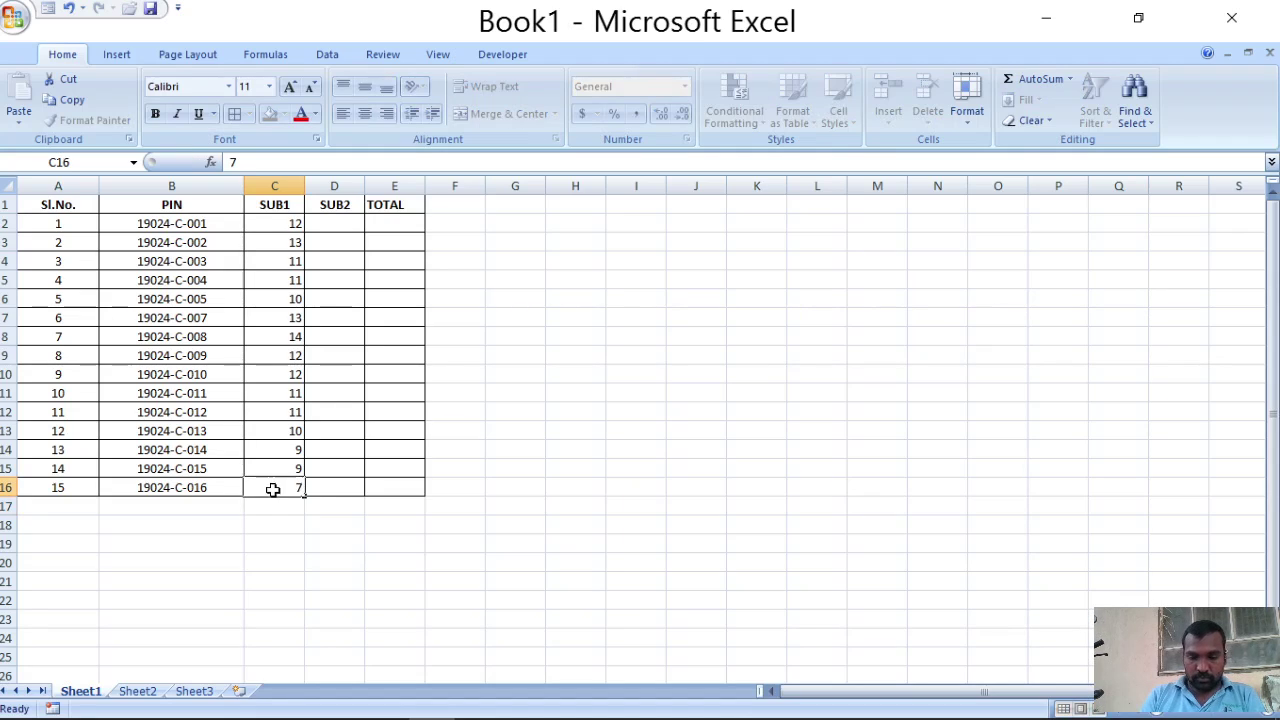
{"action": "key", "text": "Return"}
Step: Copy the SUB1 marks in C2:C16 into the SUB2 column starting at D2, keeping the source formatting
{"action": "left_click_drag", "start_coordinate": [286, 222], "coordinate": [277, 490]}
{"action": "key", "text": "ctrl+c"}
{"action": "left_click", "coordinate": [346, 223]}
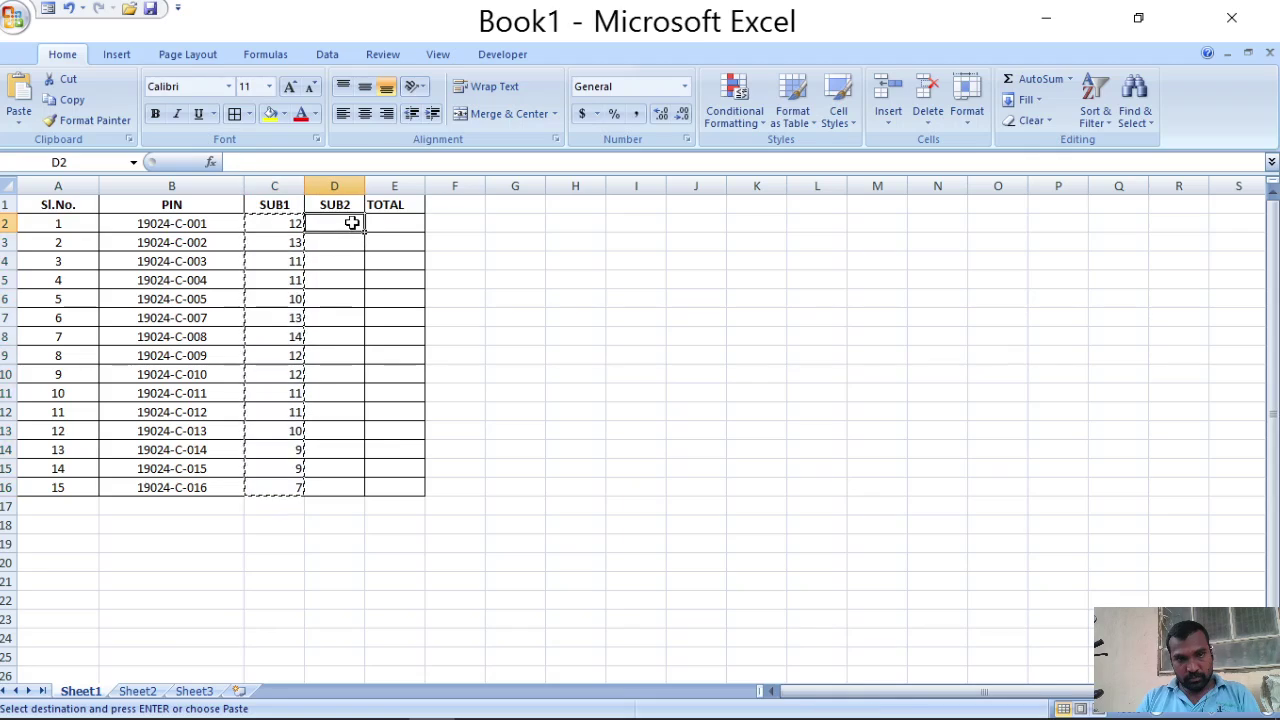
{"action": "key", "text": "ctrl+v"}
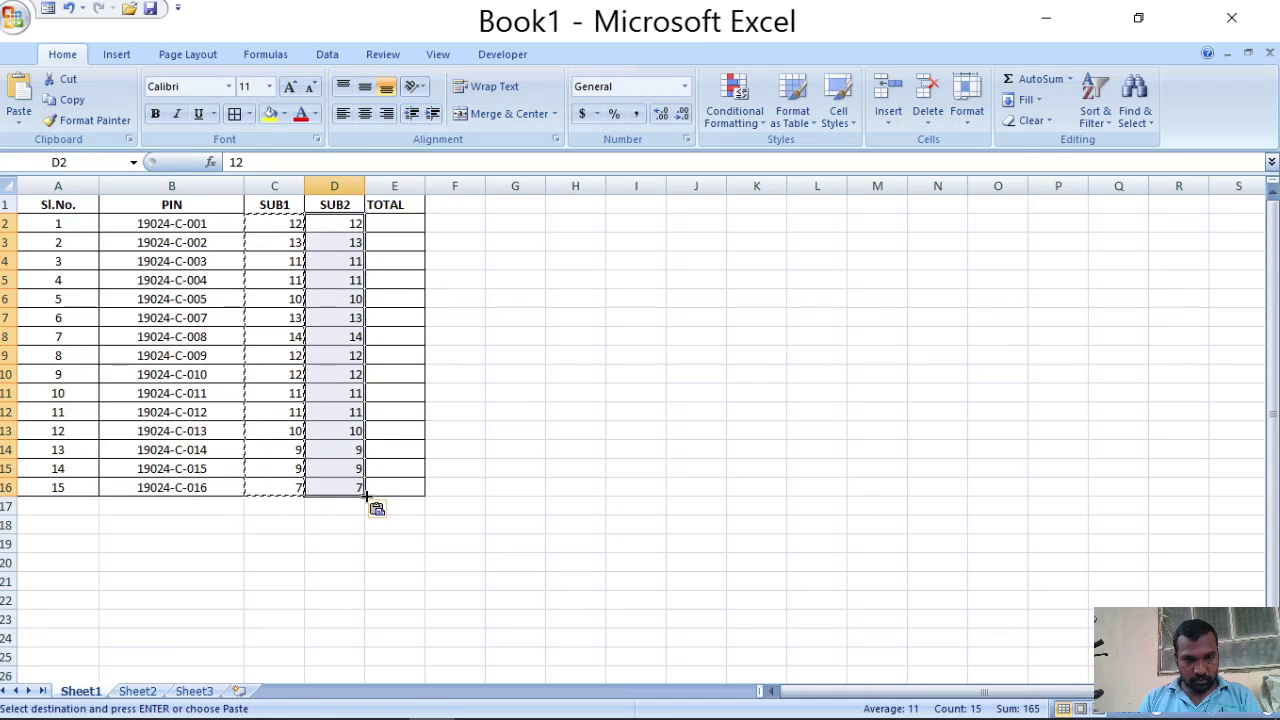
{"action": "left_click", "coordinate": [395, 511]}
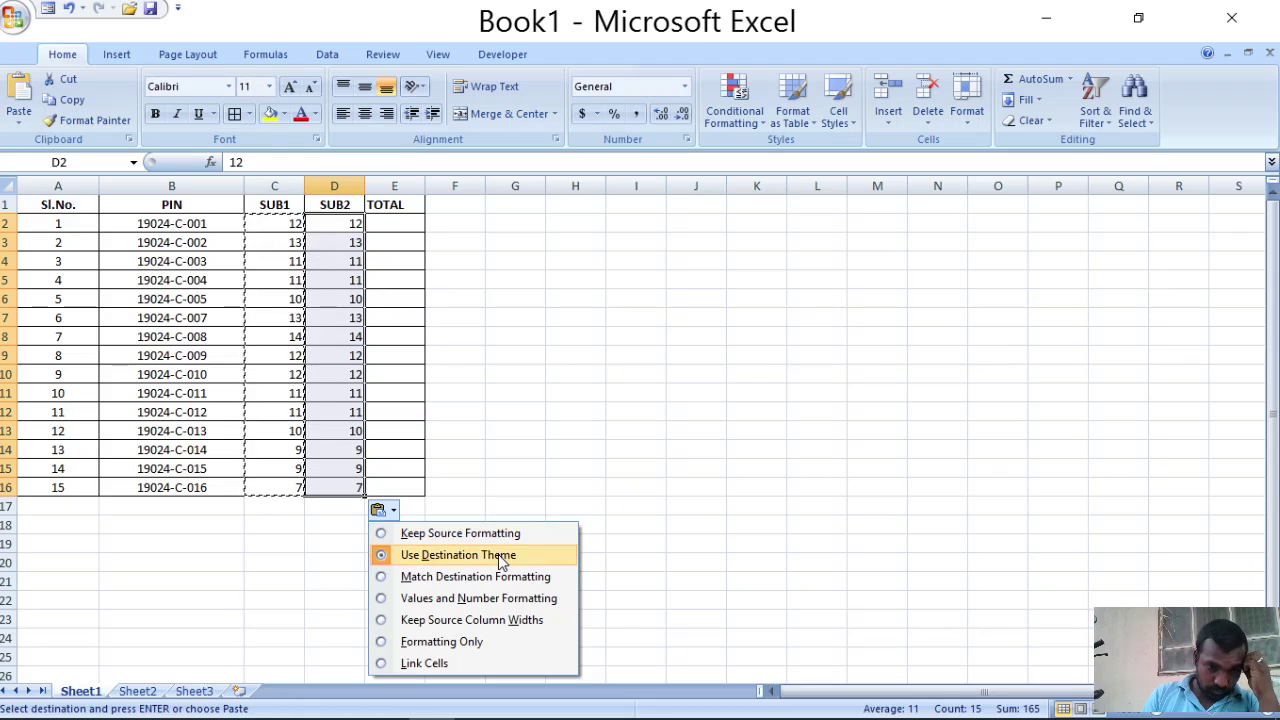
{"action": "left_click", "coordinate": [507, 533]}
{"action": "left_click", "coordinate": [432, 566]}
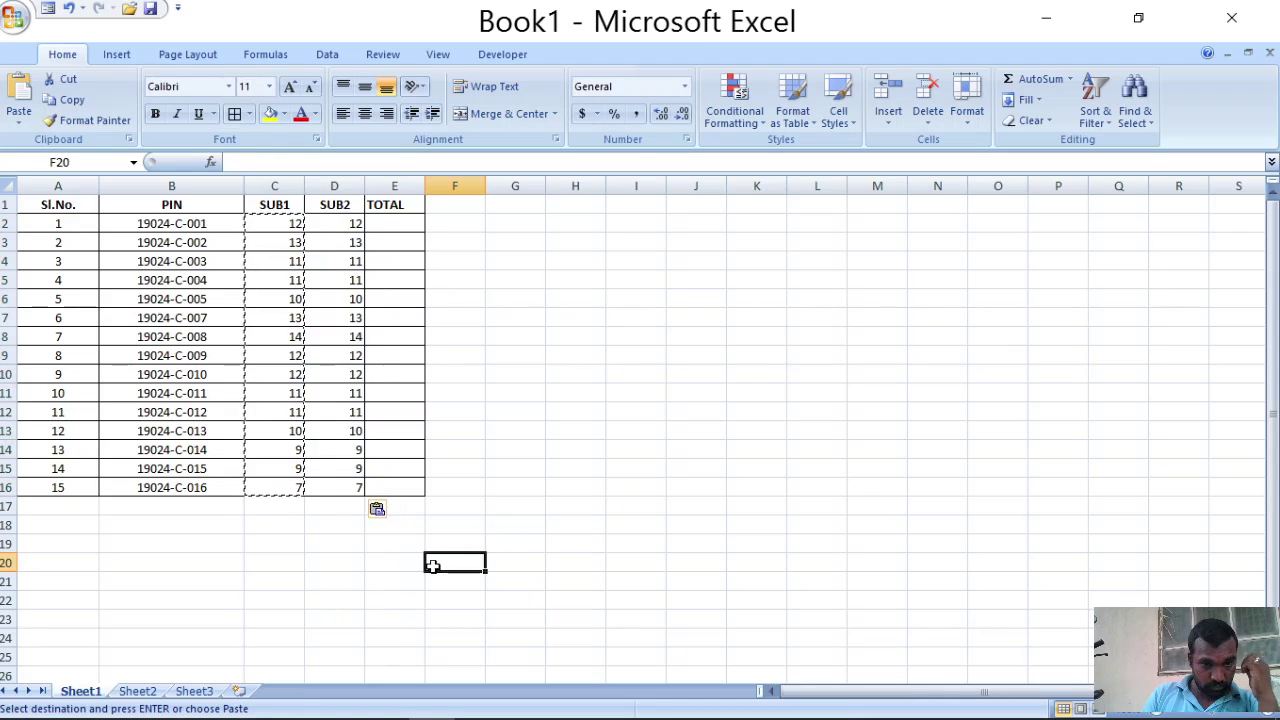
Step: Paste the copied SUB1 marks onto D2:D16 with Paste Special, using Values and the Add operation, and clear the copy selection
{"action": "left_click_drag", "start_coordinate": [346, 226], "coordinate": [351, 486]}
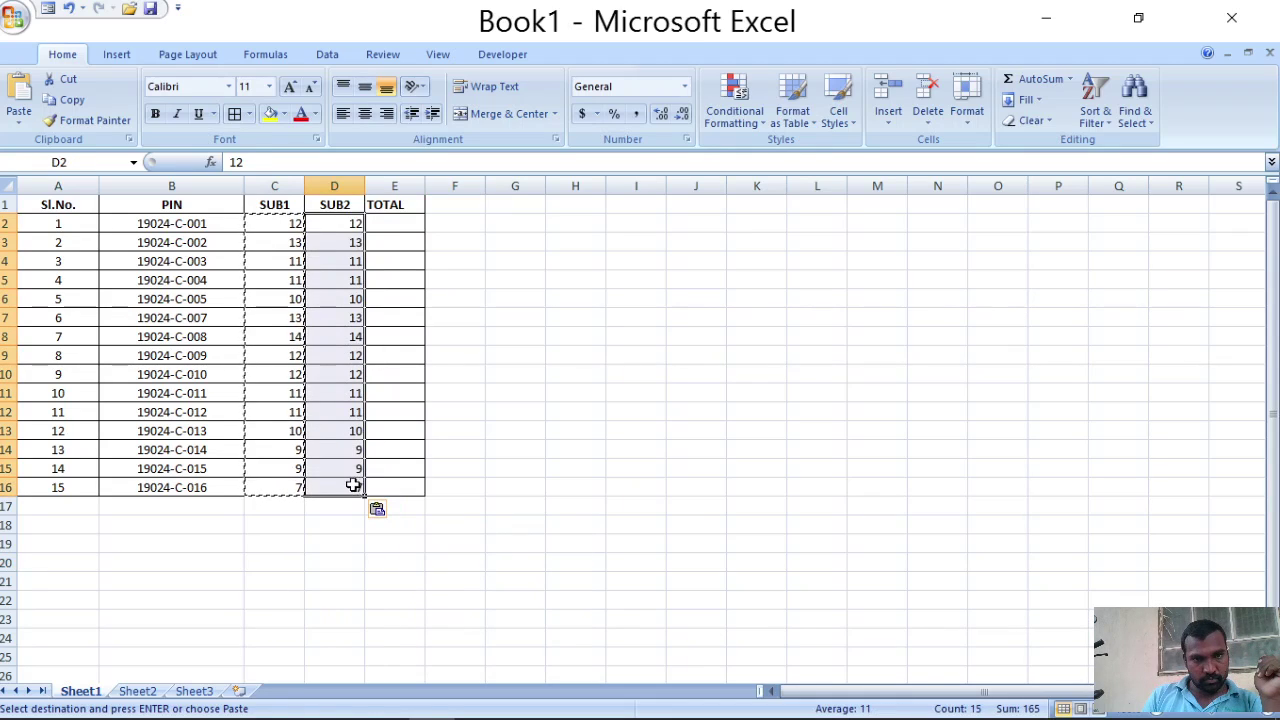
{"action": "right_click", "coordinate": [340, 294]}
{"action": "left_click", "coordinate": [390, 372]}
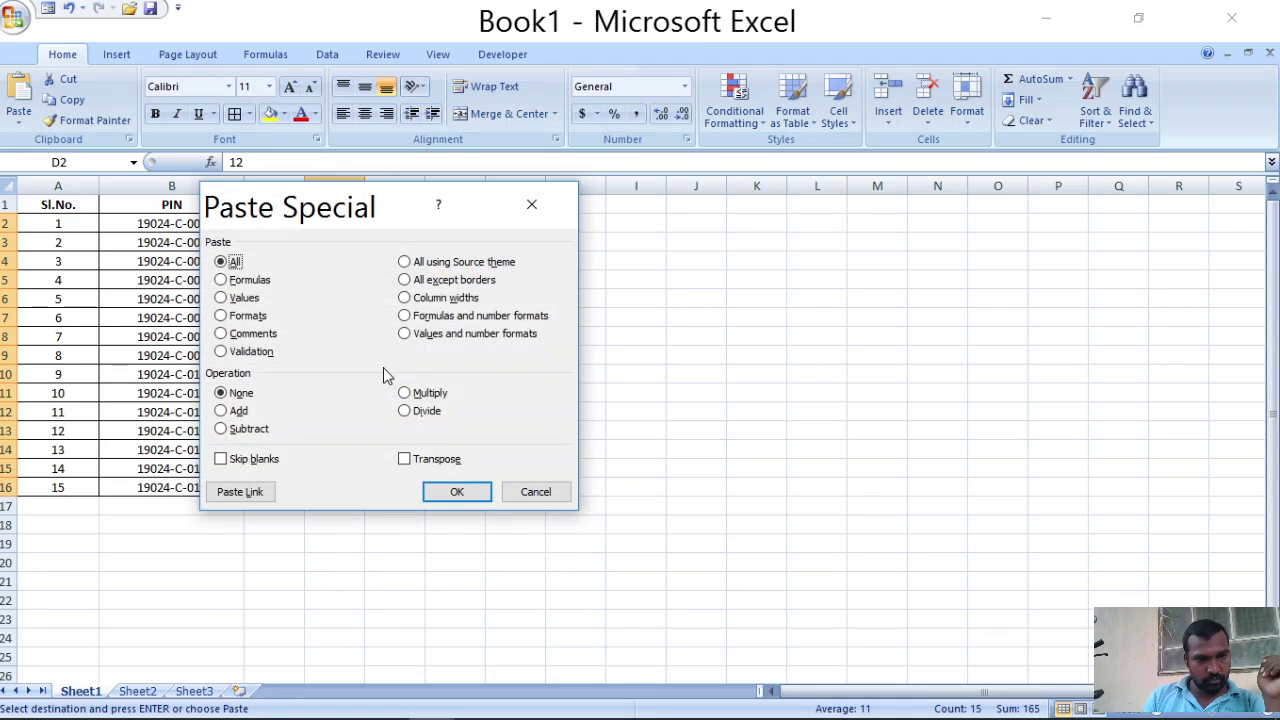
{"action": "left_click", "coordinate": [224, 299]}
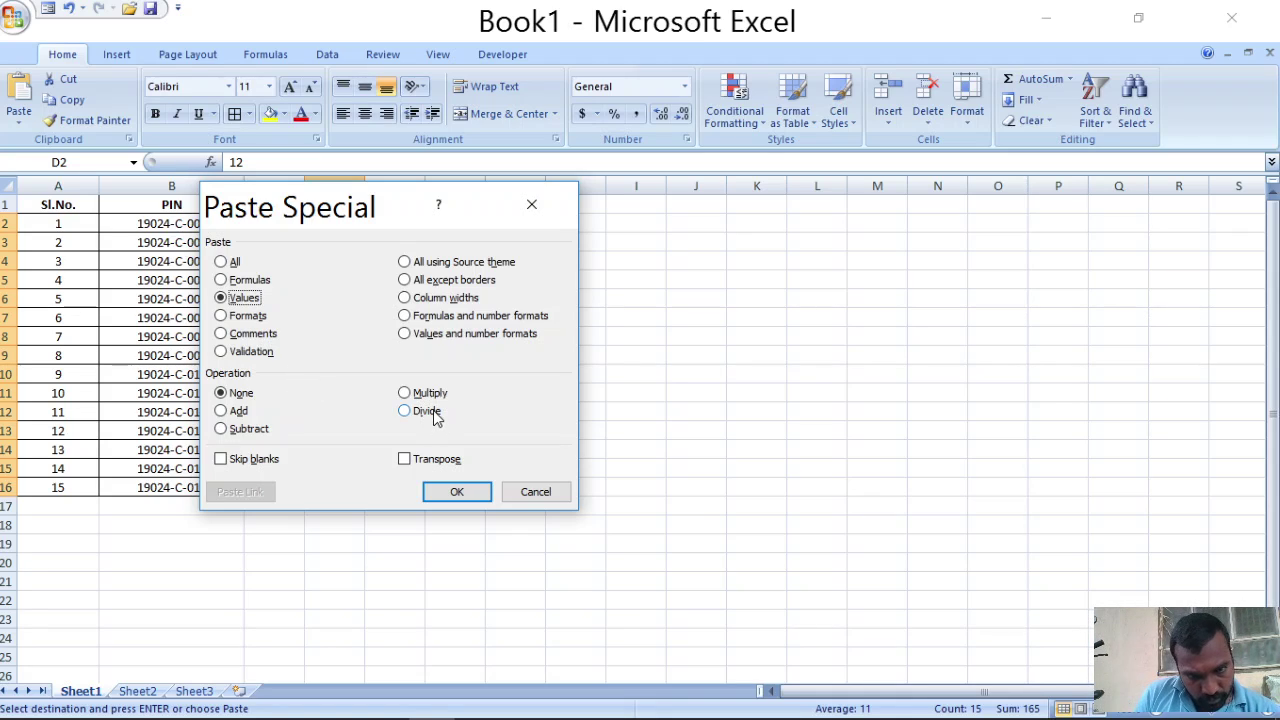
{"action": "left_click", "coordinate": [237, 412]}
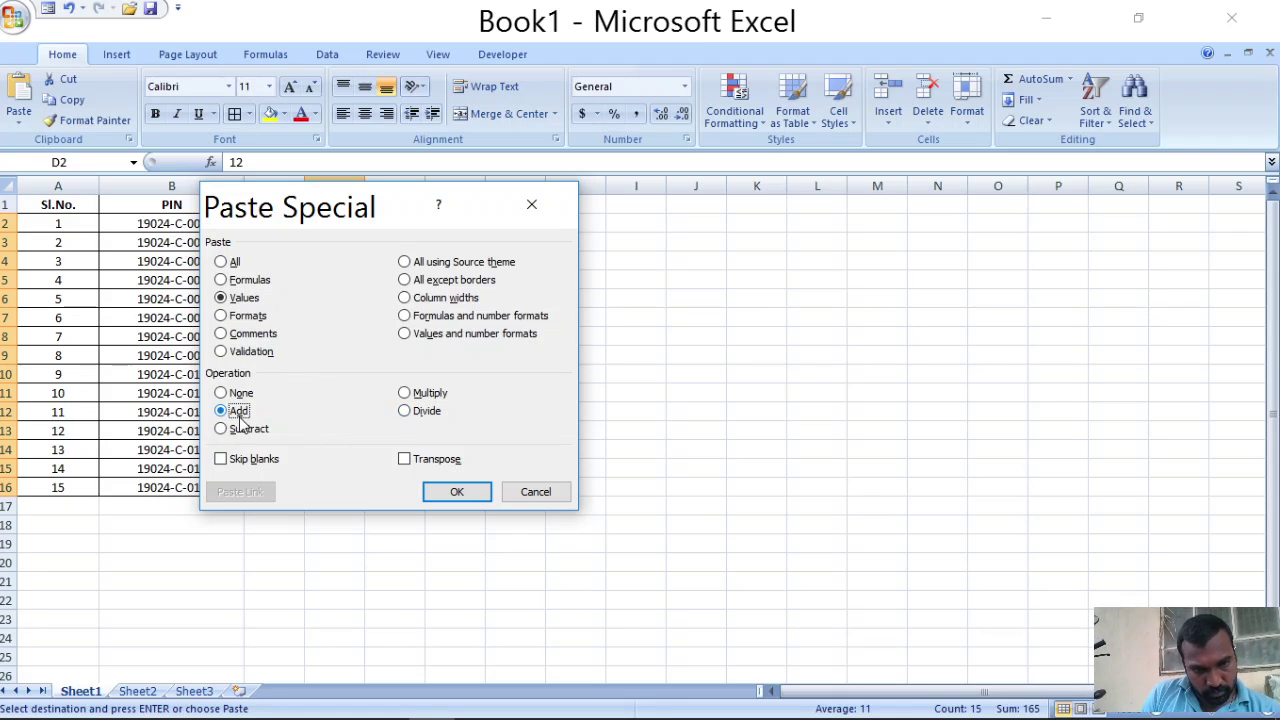
{"action": "left_click", "coordinate": [462, 493]}
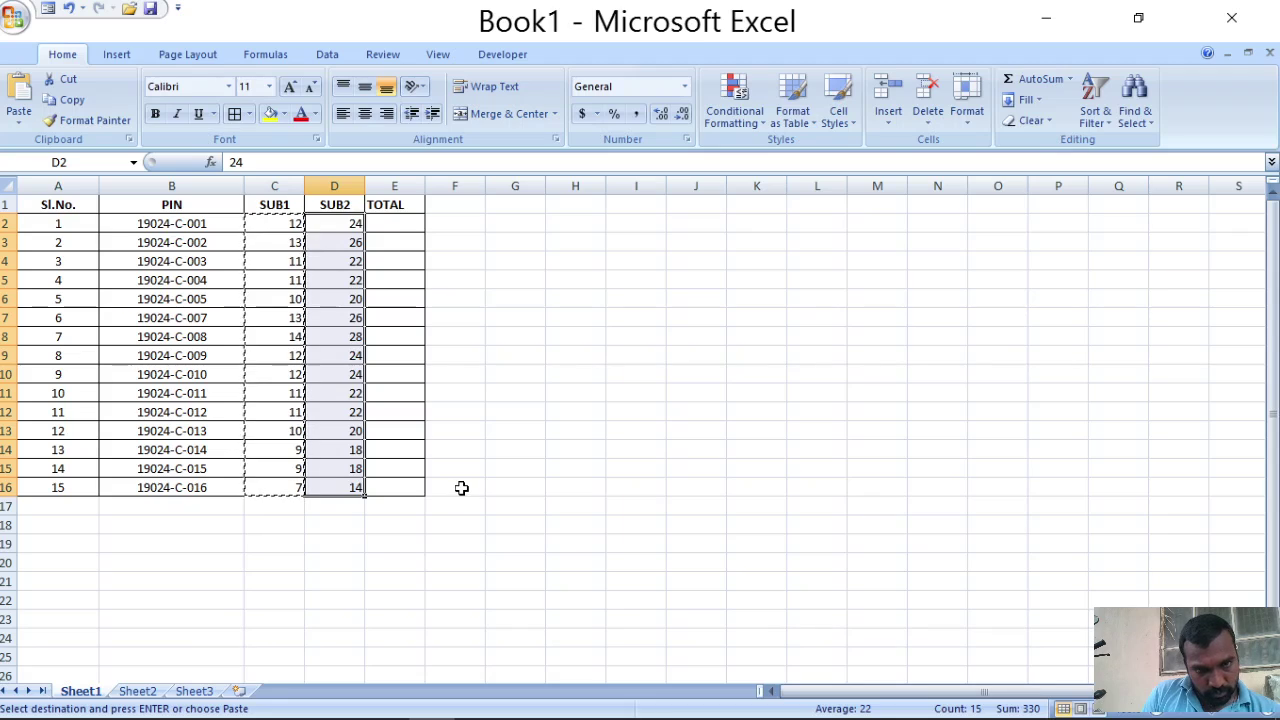
{"action": "left_click", "coordinate": [519, 469]}
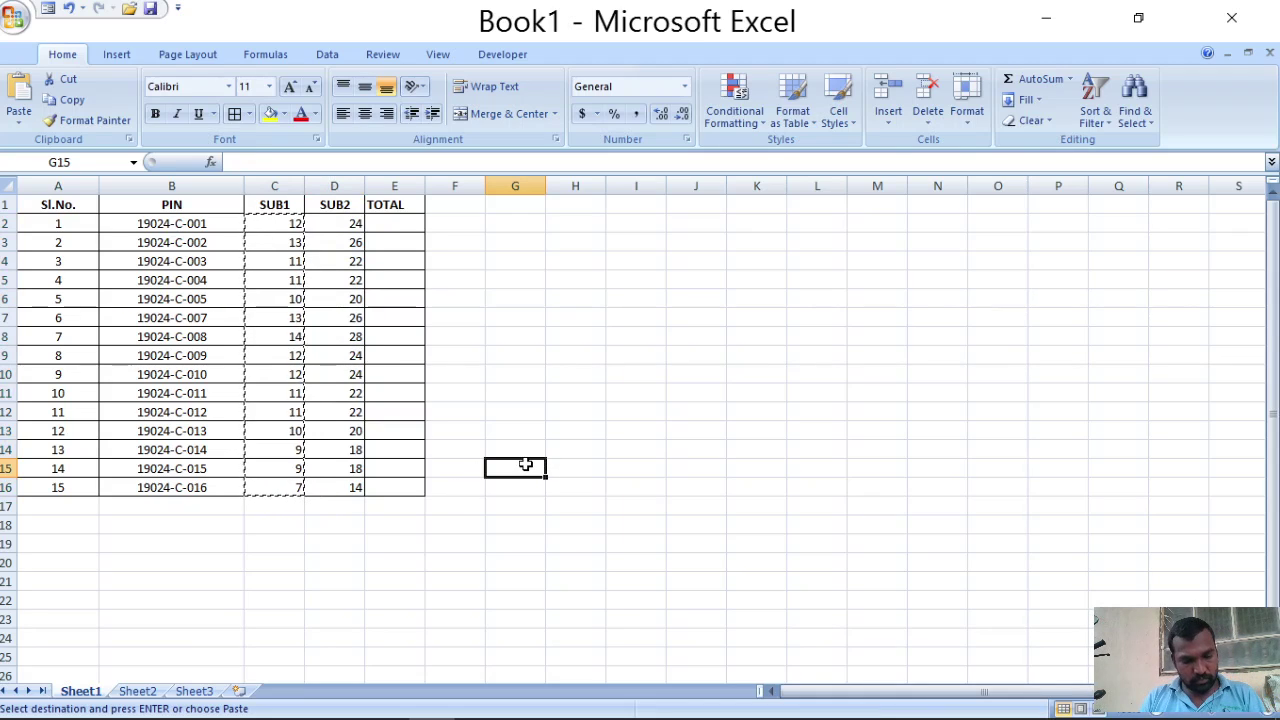
{"action": "key", "text": "Escape"}
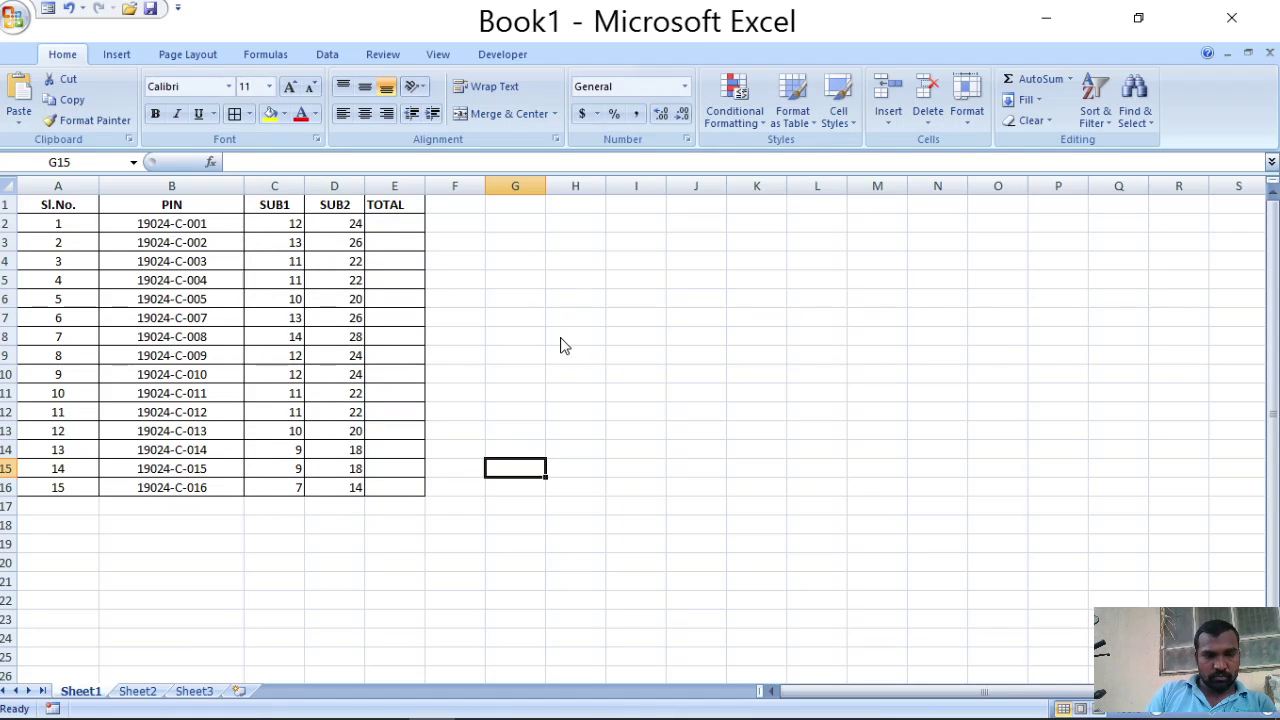
{"action": "key", "text": "ctrl+s"}
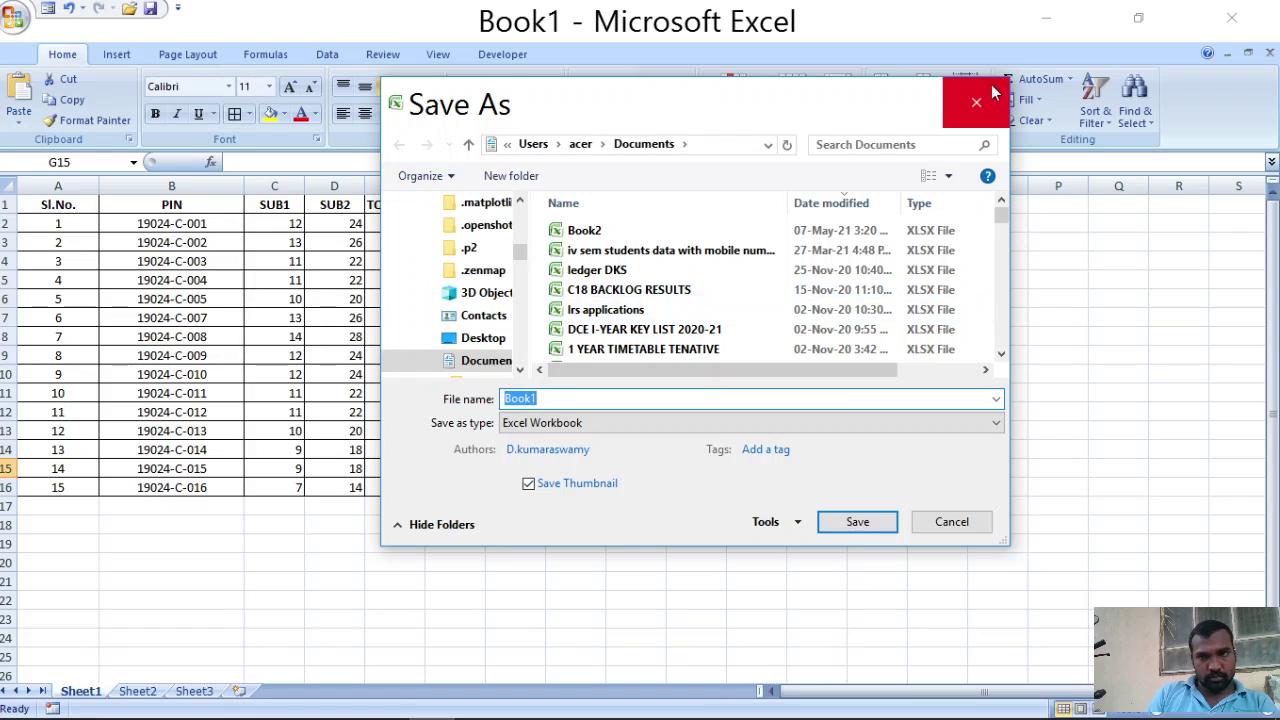
{"action": "left_click", "coordinate": [976, 102]}
{"action": "left_click", "coordinate": [480, 620]}
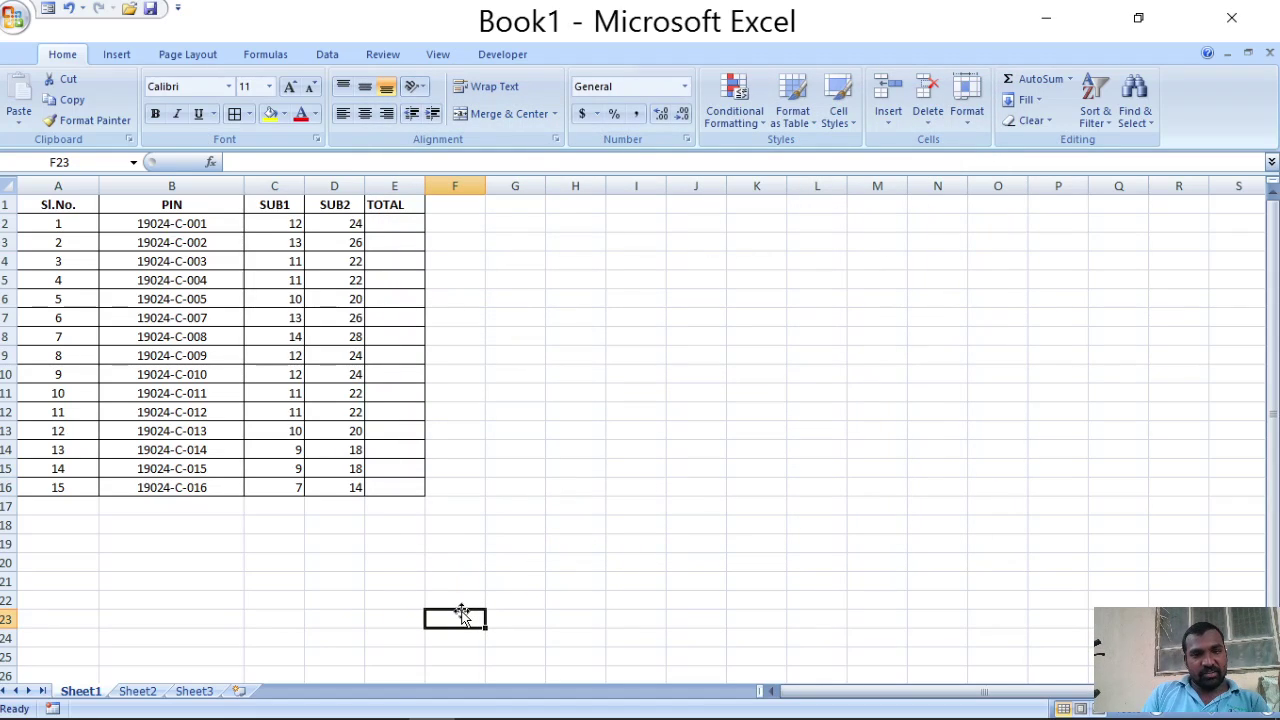
Step: Centre the SUB1 and SUB2 marks horizontally in cells C2:D16
{"action": "left_click_drag", "start_coordinate": [274, 228], "coordinate": [328, 484]}
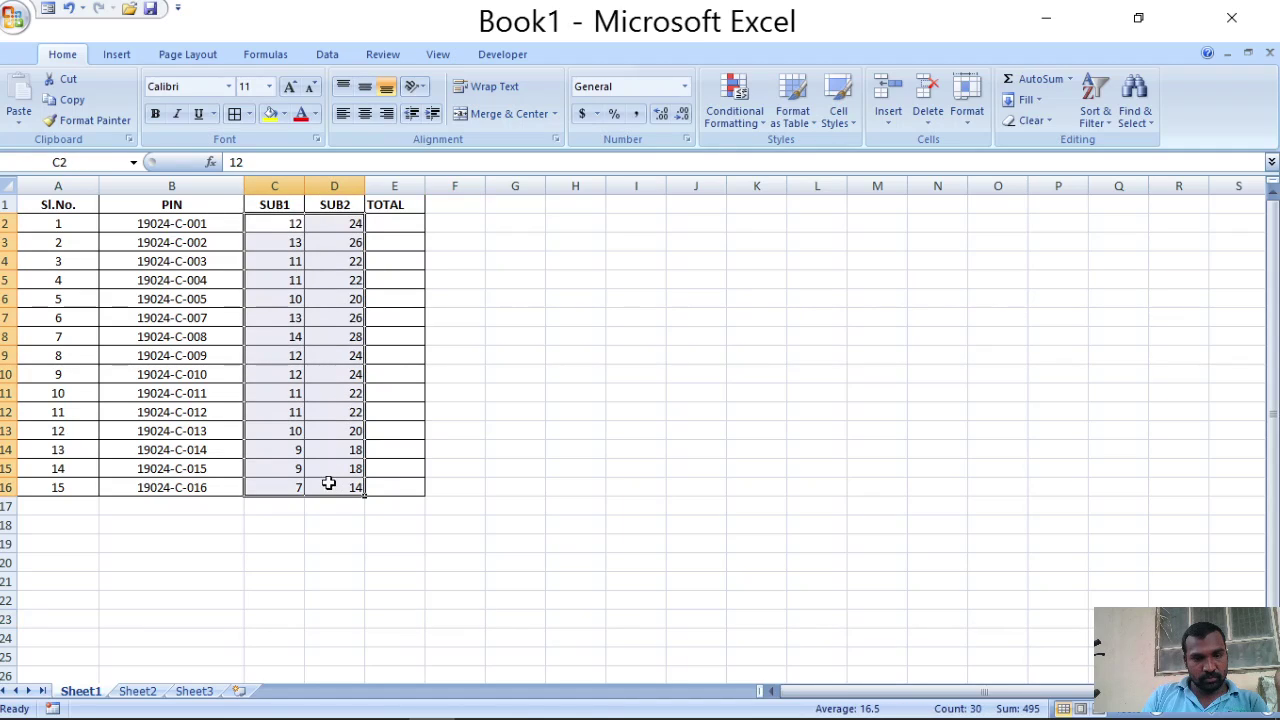
{"action": "left_click", "coordinate": [362, 115]}
{"action": "left_click", "coordinate": [564, 414]}
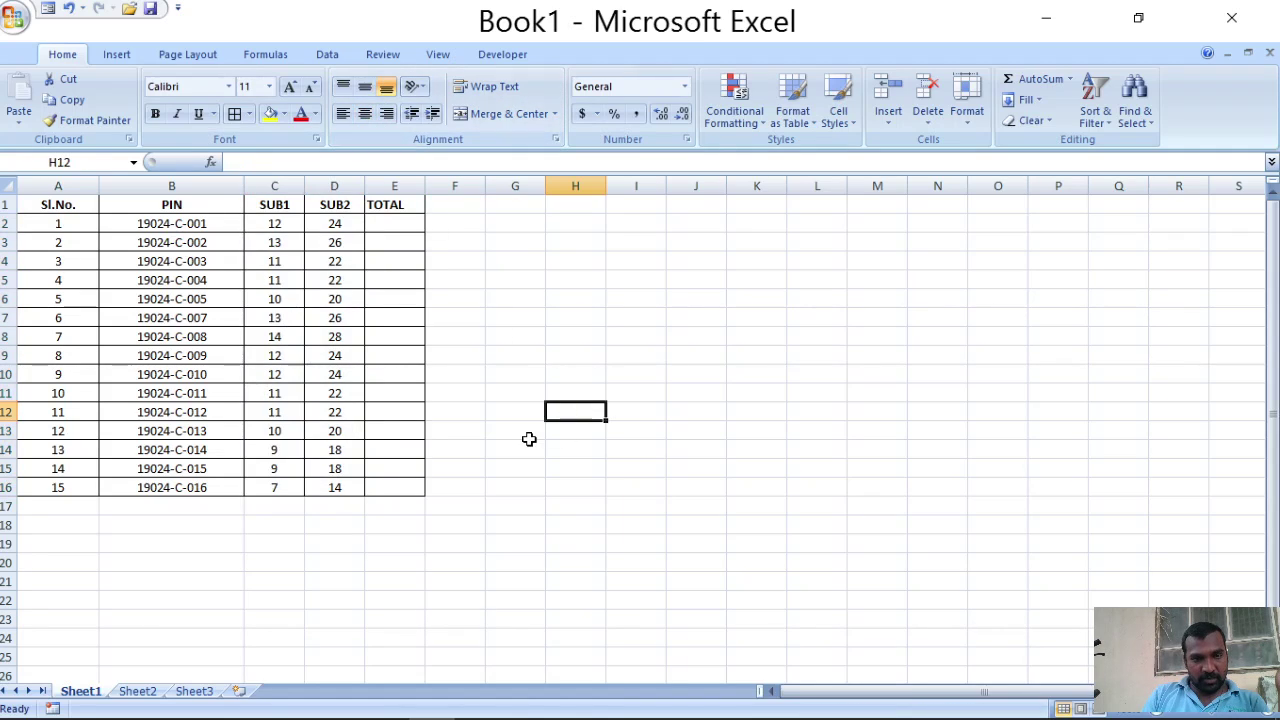
Step: Enter the formula =C2+D2 in cell E2 to add the first student's SUB1 and SUB2 marks
{"action": "left_click", "coordinate": [404, 230]}
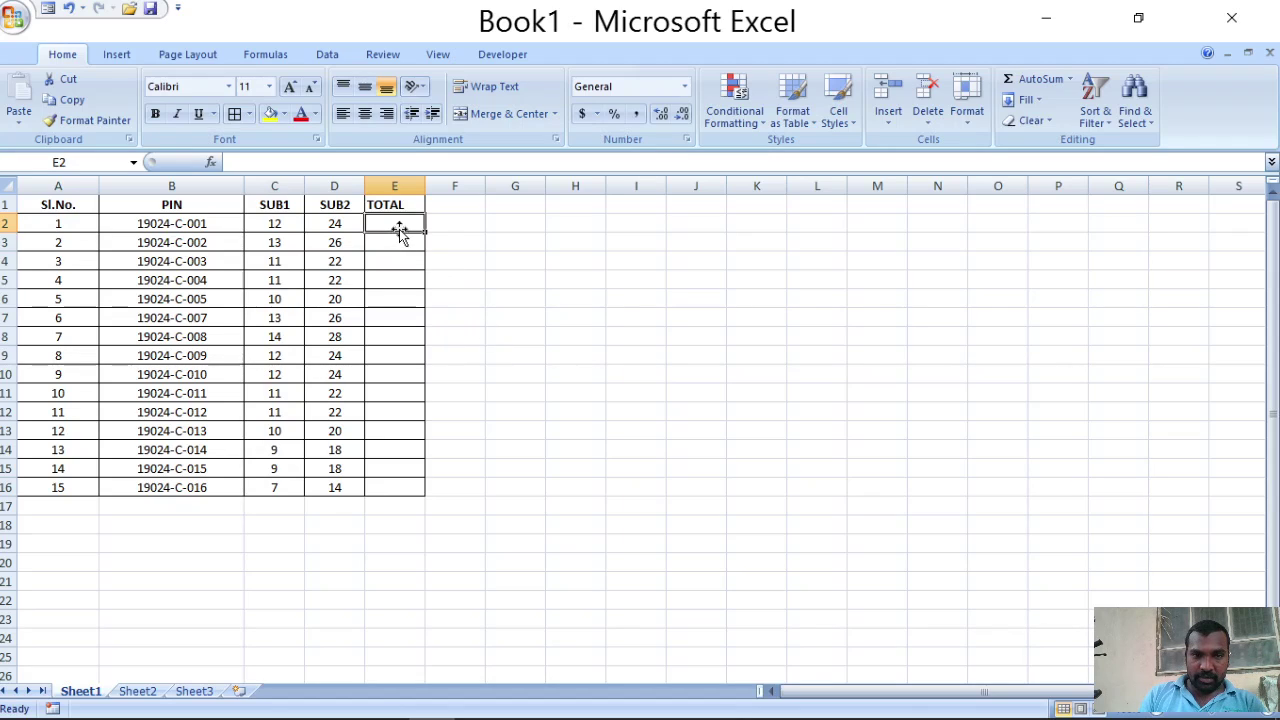
{"action": "type", "text": "="}
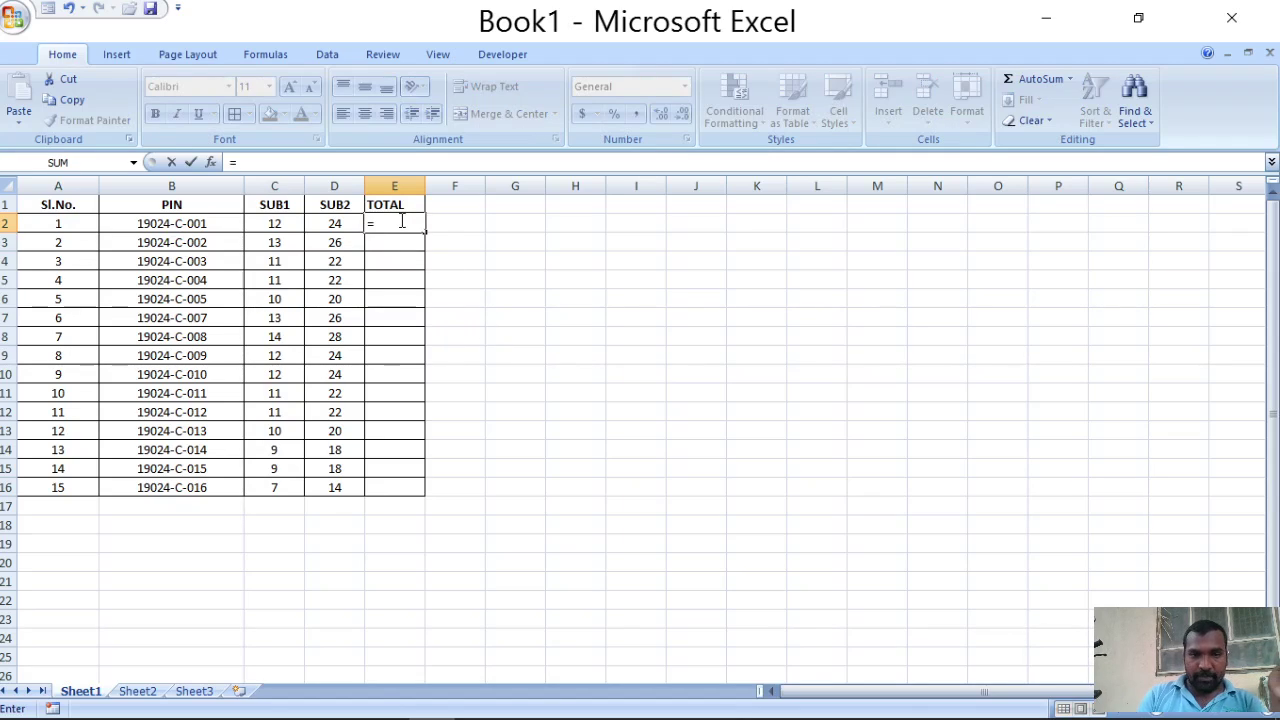
{"action": "left_click", "coordinate": [280, 226]}
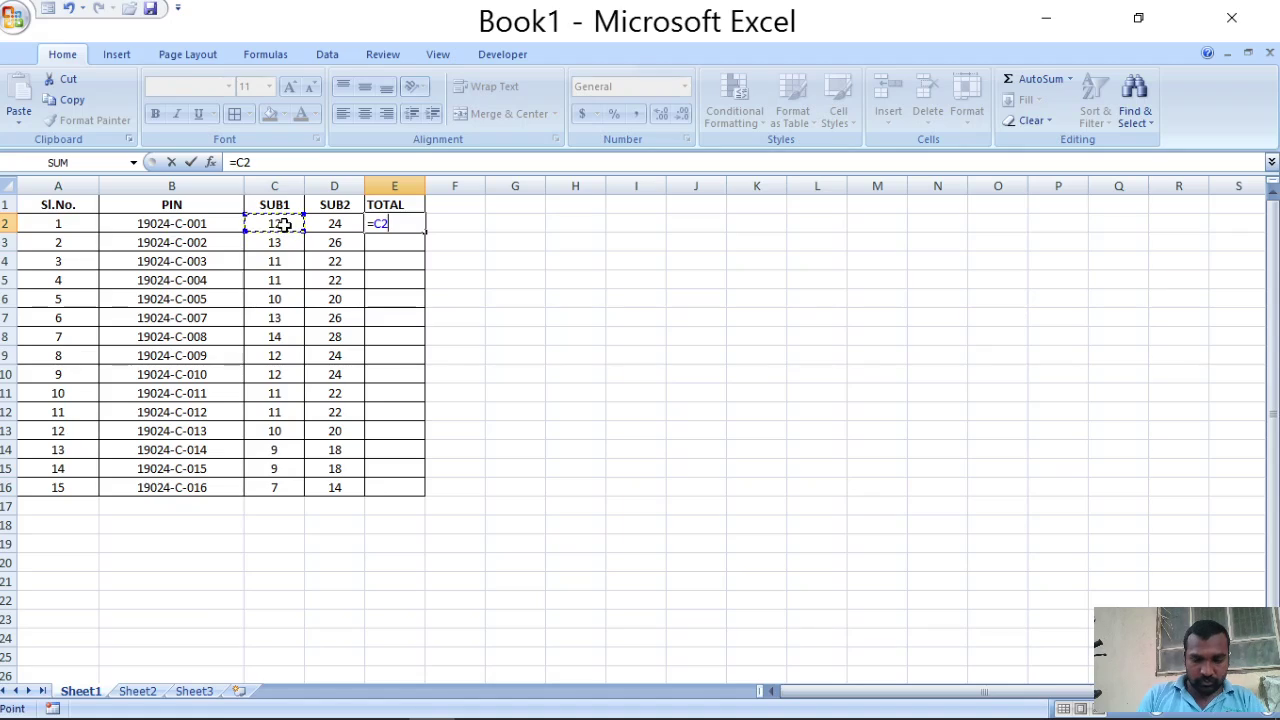
{"action": "type", "text": "+"}
{"action": "left_click", "coordinate": [330, 222]}
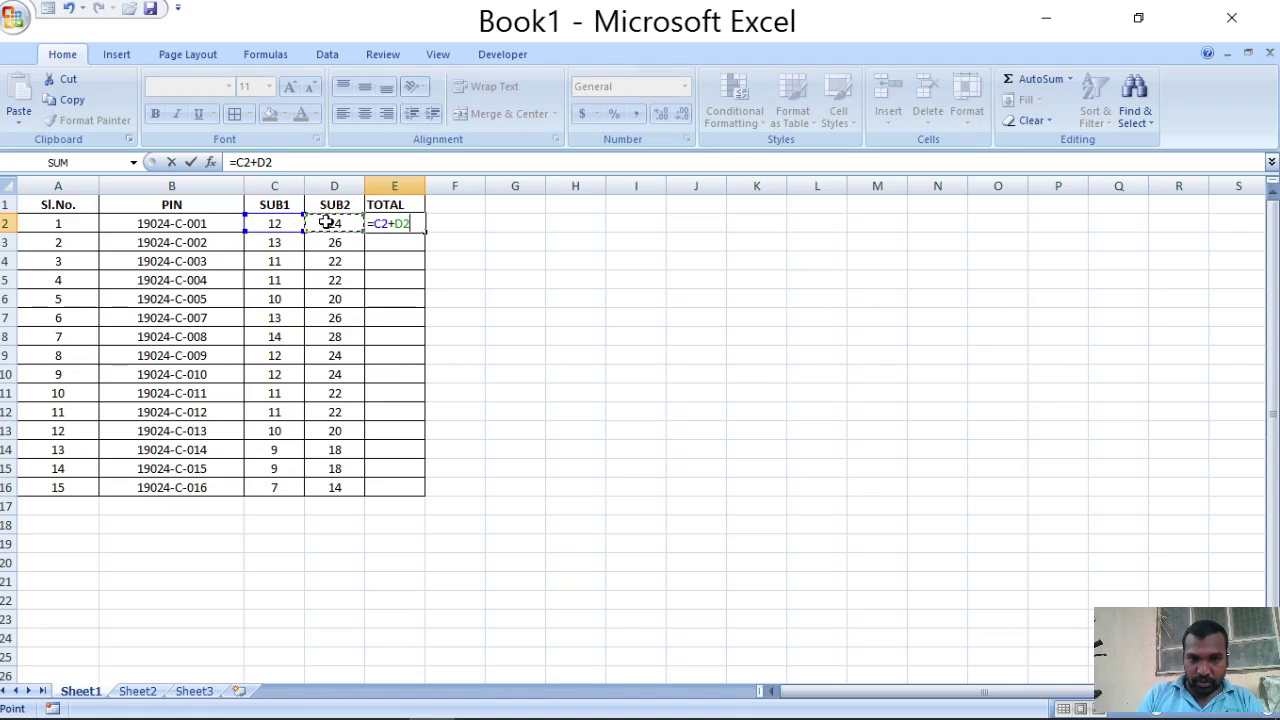
{"action": "key", "text": "Return"}
{"action": "left_click", "coordinate": [466, 283]}
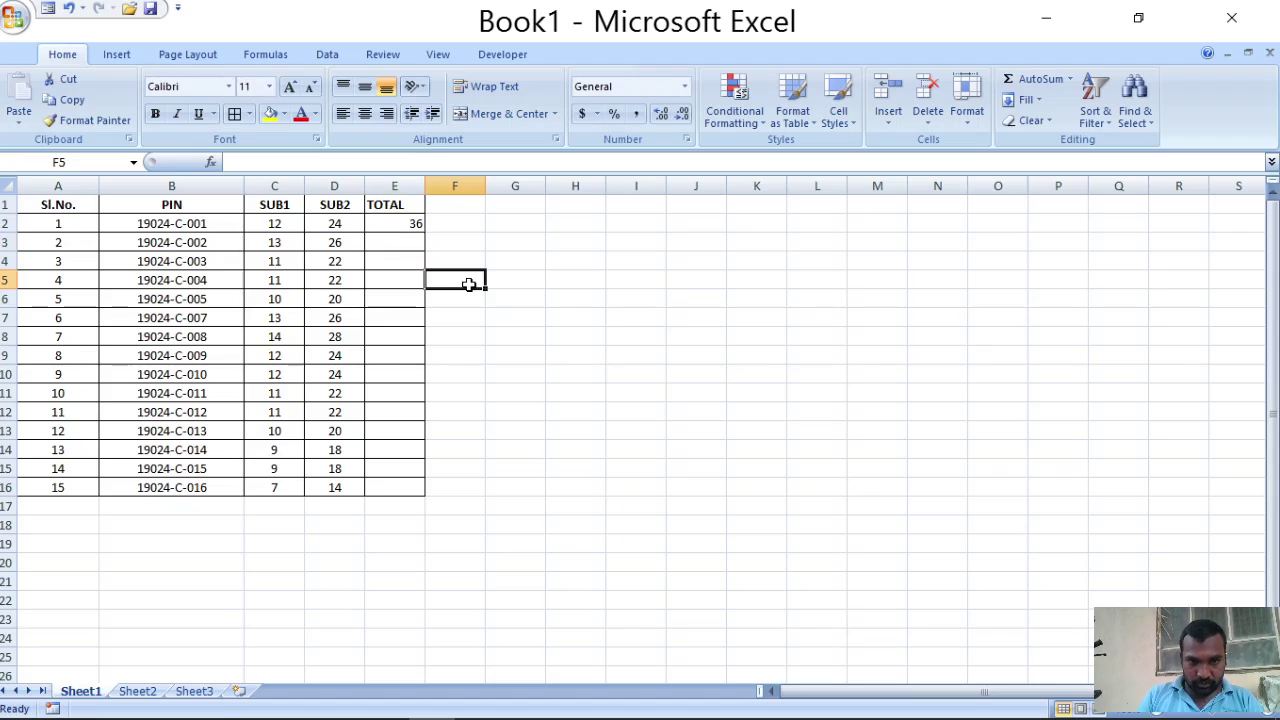
Step: Fill the total formula from E2 down the TOTAL column to E16
{"action": "left_click", "coordinate": [393, 218]}
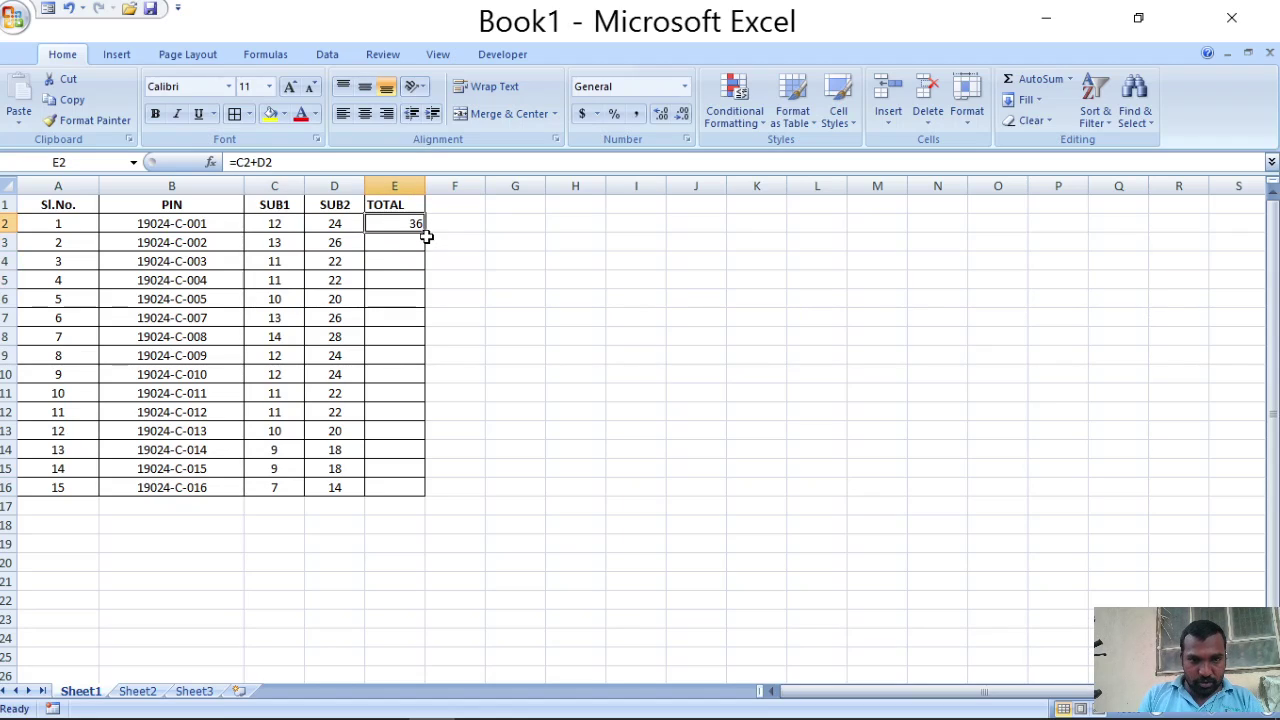
{"action": "double_click", "coordinate": [426, 232]}
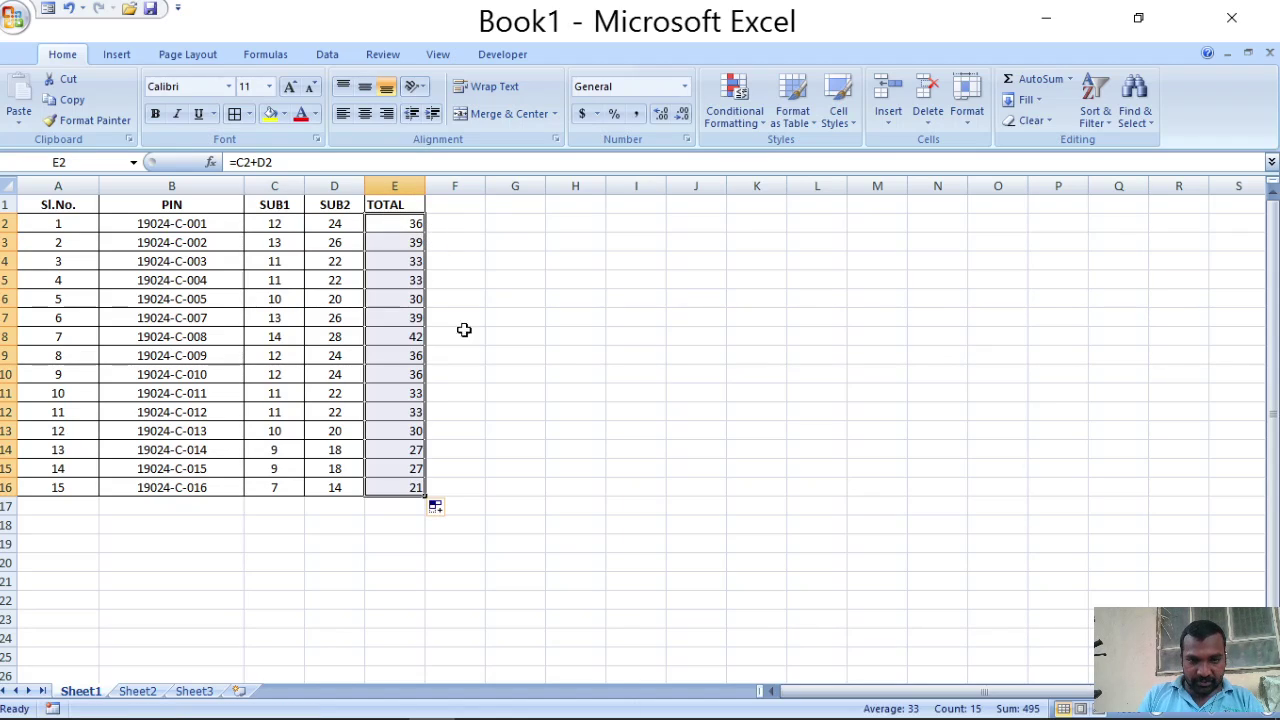
{"action": "left_click", "coordinate": [518, 411]}
Step: Examine the filled formulas in the TOTAL column, comparing cells such as E2, E3 and E6 with their SUB1 and SUB2 marks
{"action": "left_click_drag", "start_coordinate": [271, 246], "coordinate": [322, 301]}
{"action": "left_click", "coordinate": [297, 275]}
{"action": "left_click", "coordinate": [386, 280]}
{"action": "left_click", "coordinate": [386, 295]}
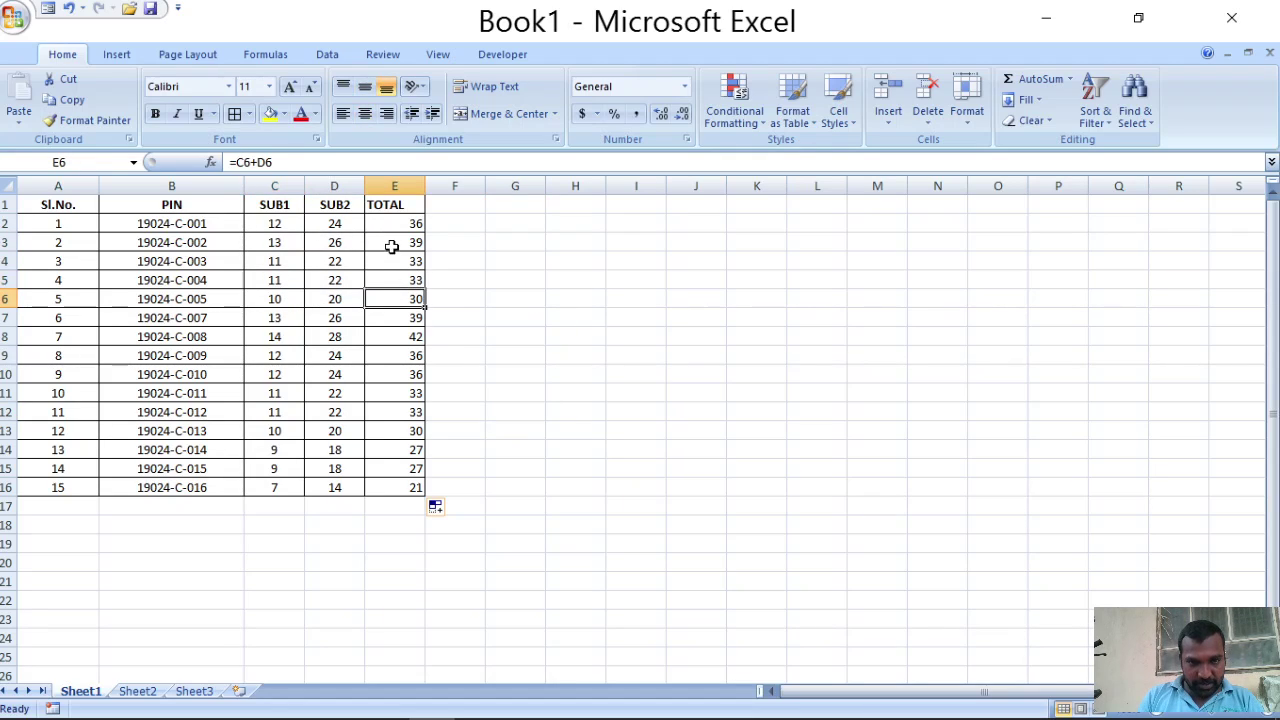
{"action": "left_click_drag", "start_coordinate": [295, 300], "coordinate": [392, 305]}
{"action": "left_click", "coordinate": [503, 360]}
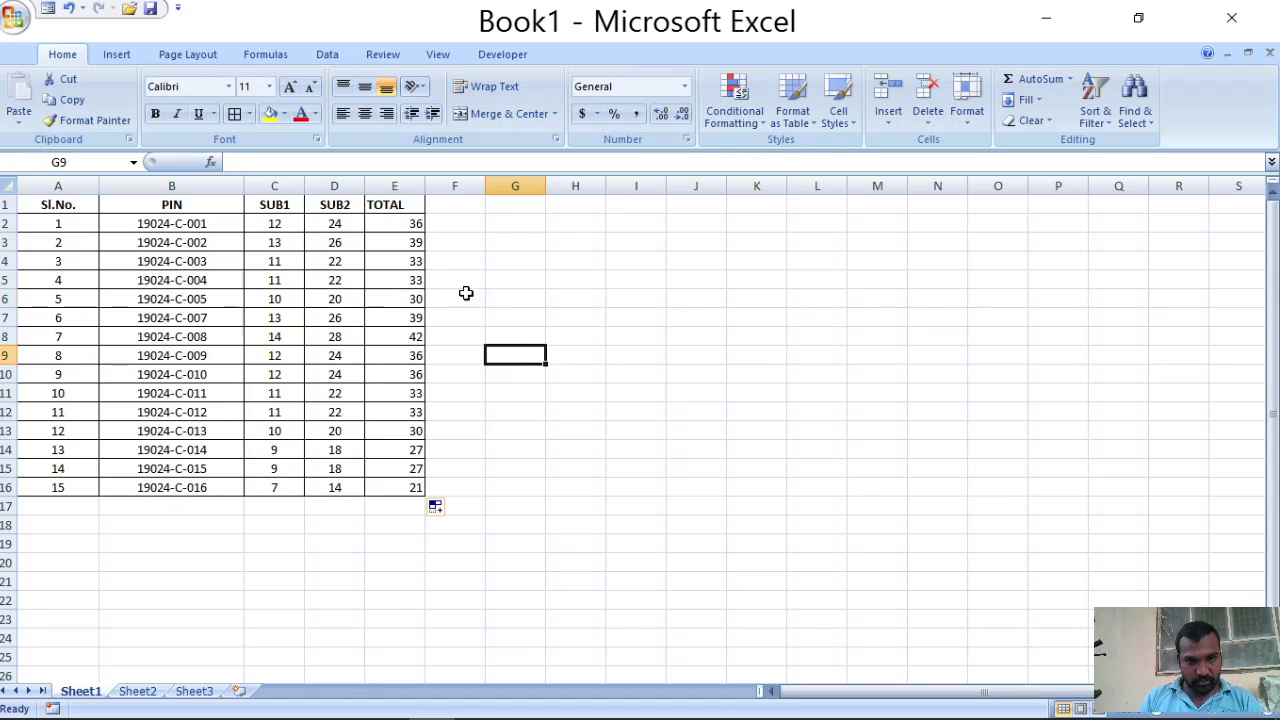
{"action": "left_click", "coordinate": [410, 226]}
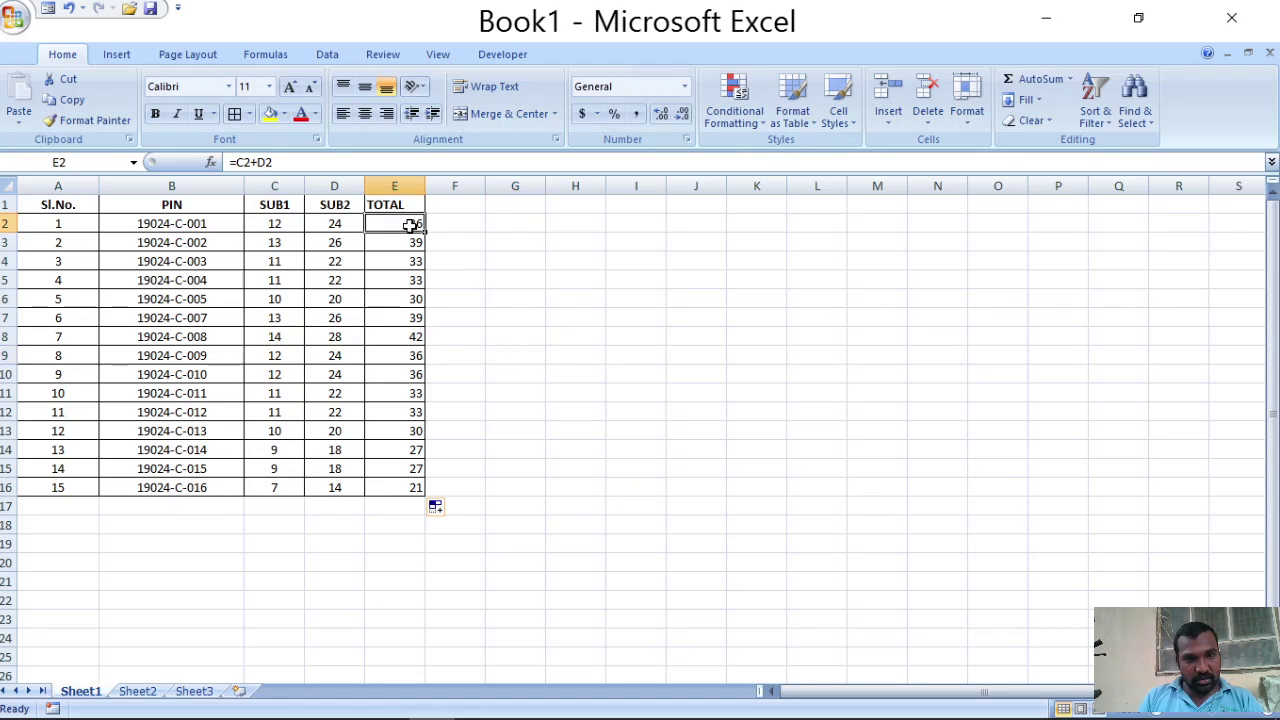
{"action": "left_click", "coordinate": [476, 333]}
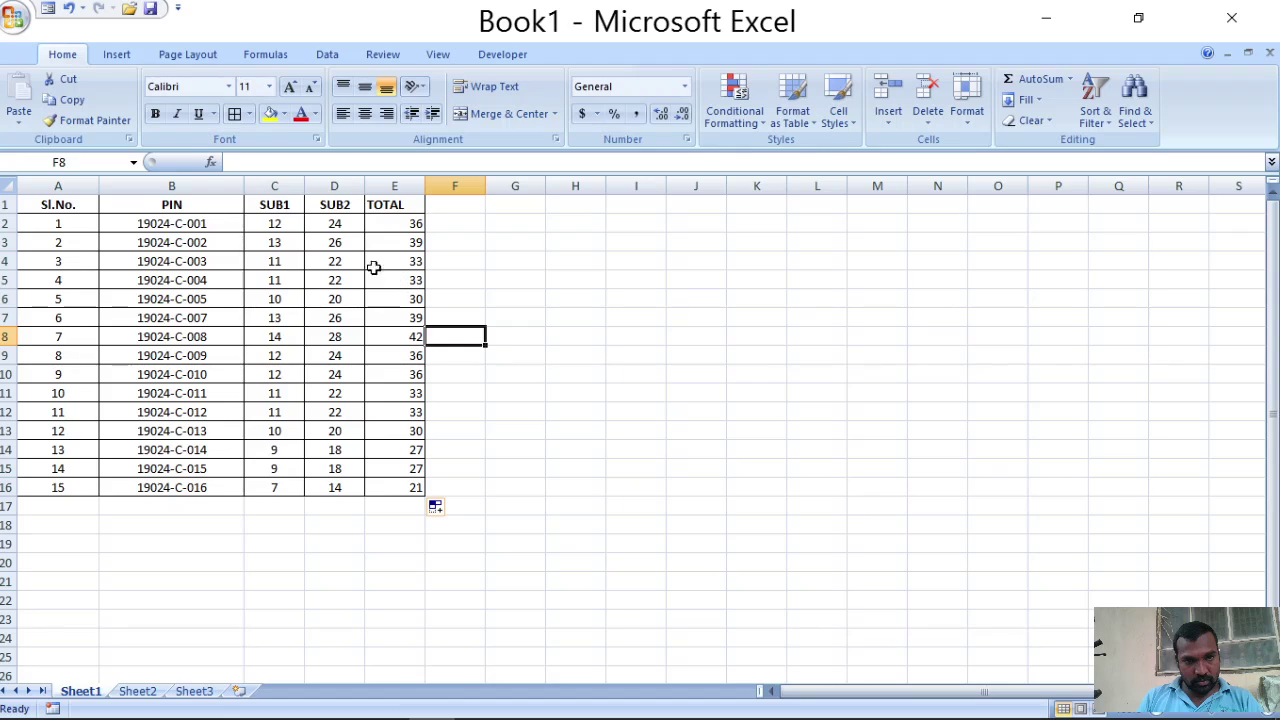
{"action": "left_click", "coordinate": [394, 223]}
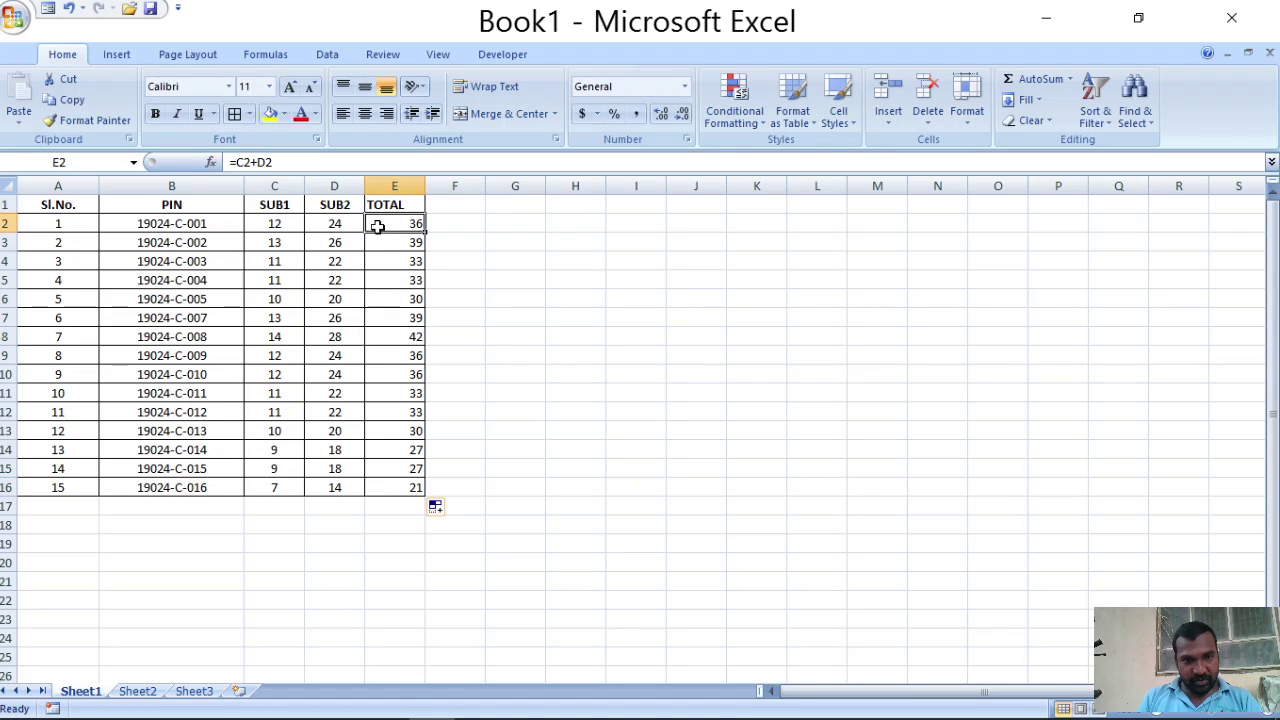
{"action": "left_click_drag", "start_coordinate": [297, 225], "coordinate": [333, 223]}
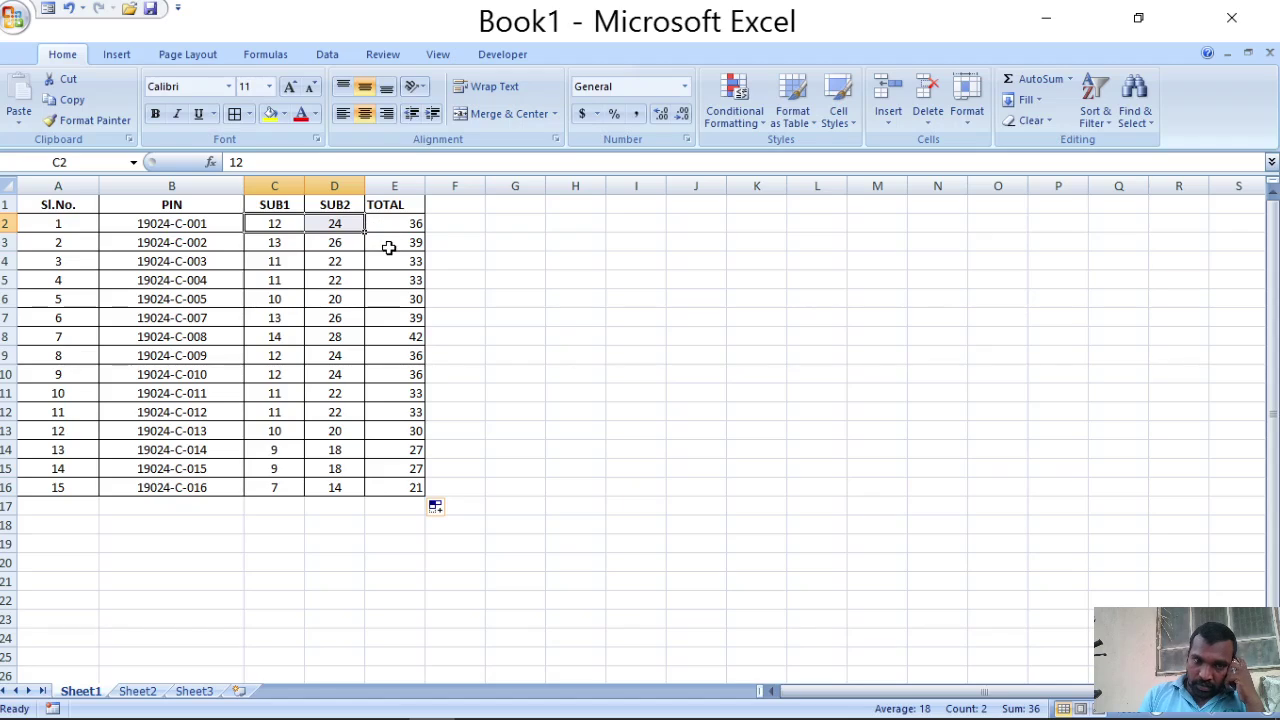
{"action": "left_click_drag", "start_coordinate": [403, 246], "coordinate": [404, 490]}
{"action": "left_click", "coordinate": [498, 477]}
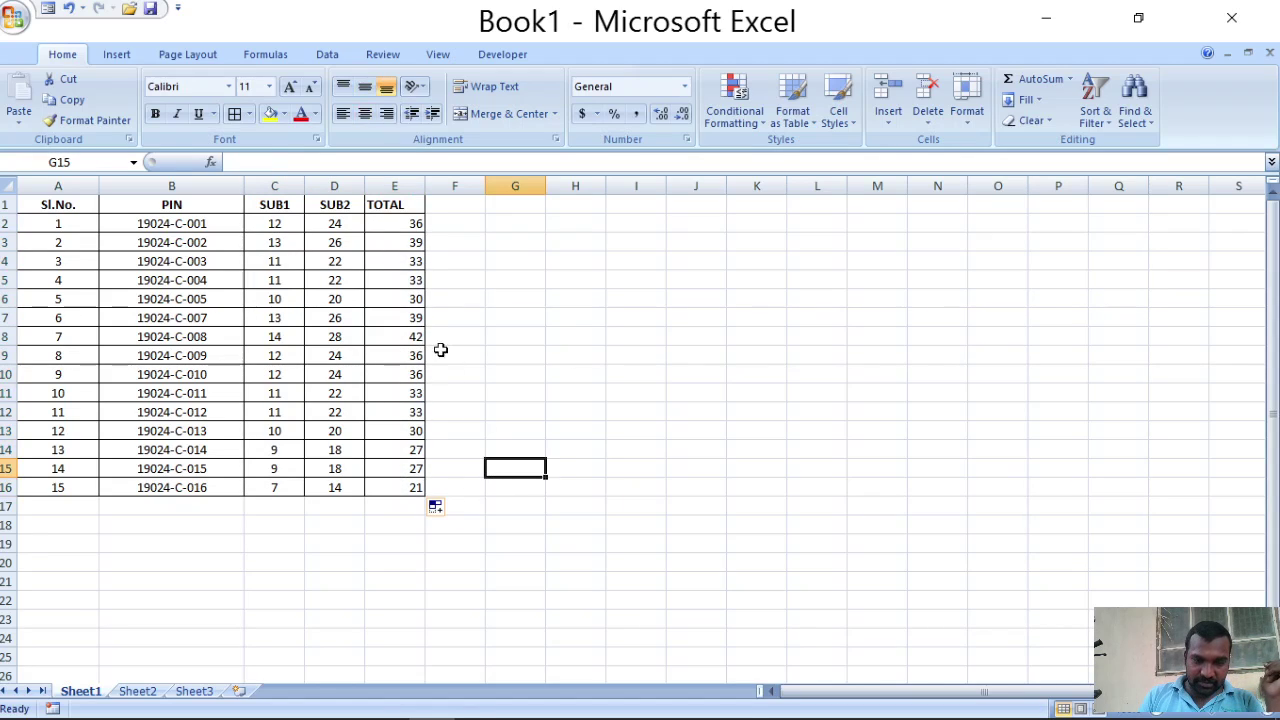
{"action": "left_click", "coordinate": [398, 222]}
{"action": "left_click", "coordinate": [397, 244]}
{"action": "left_click", "coordinate": [400, 225]}
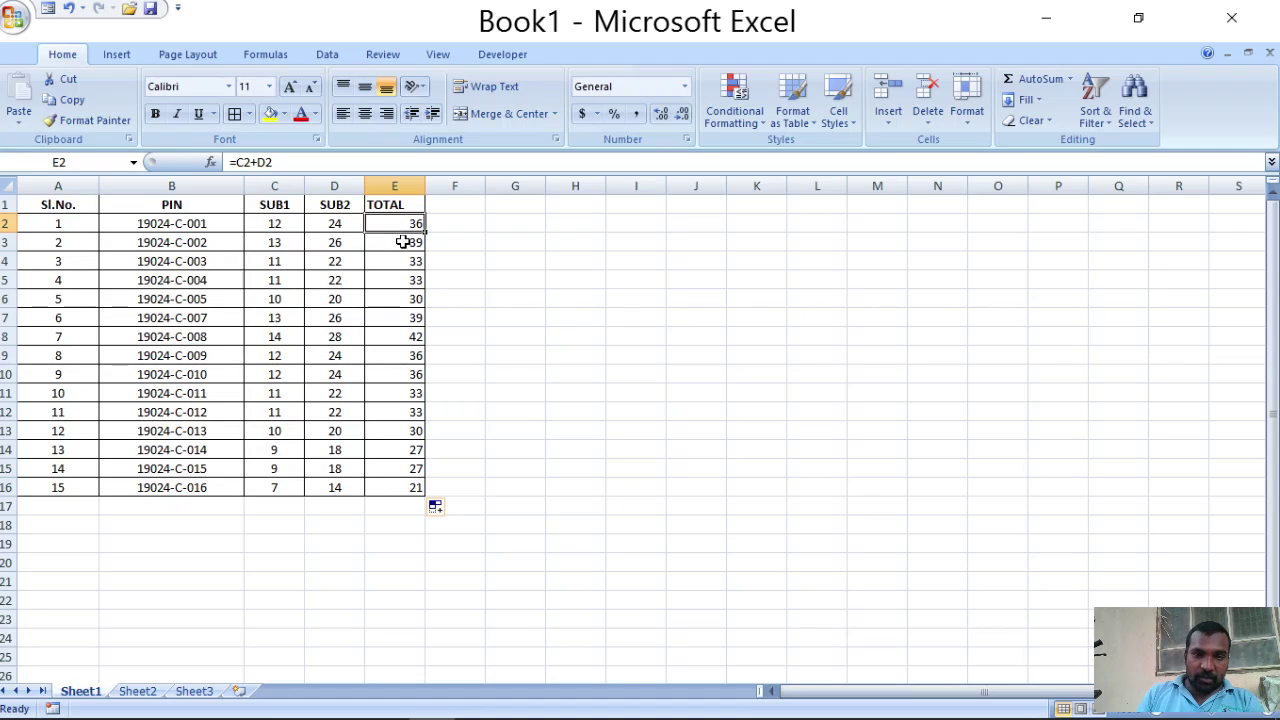
{"action": "left_click", "coordinate": [407, 243]}
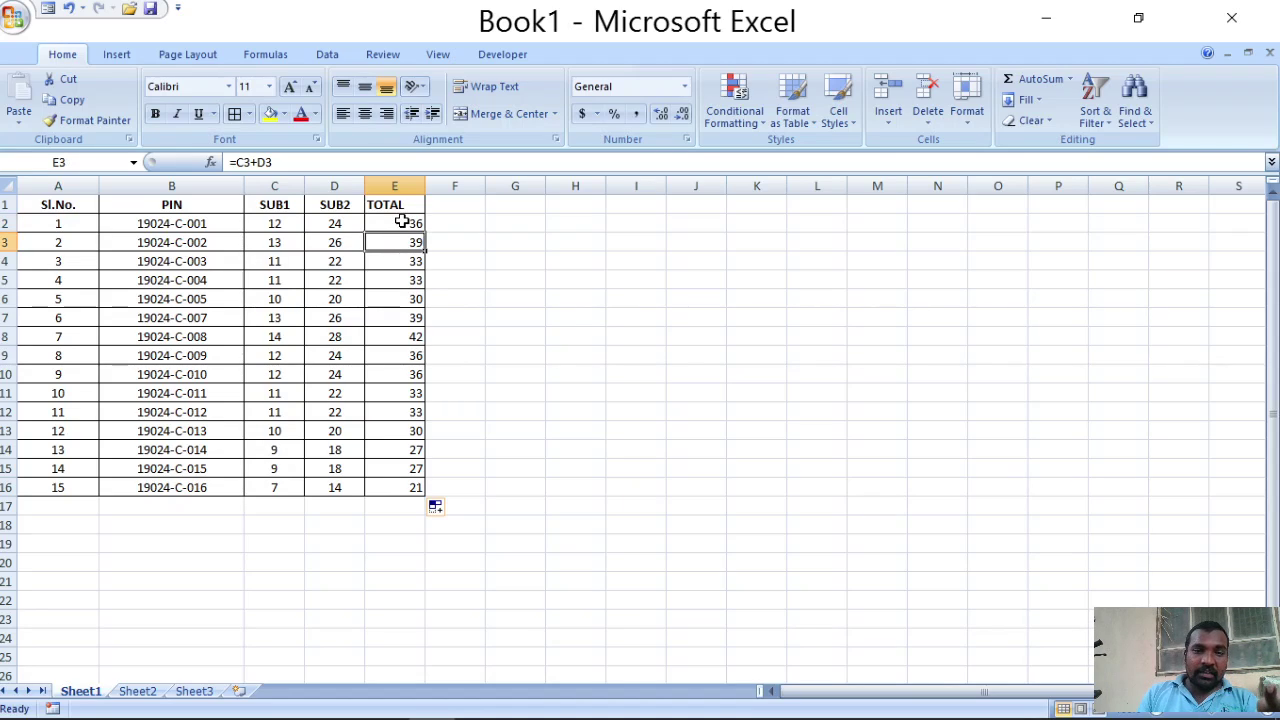
{"action": "left_click", "coordinate": [401, 221]}
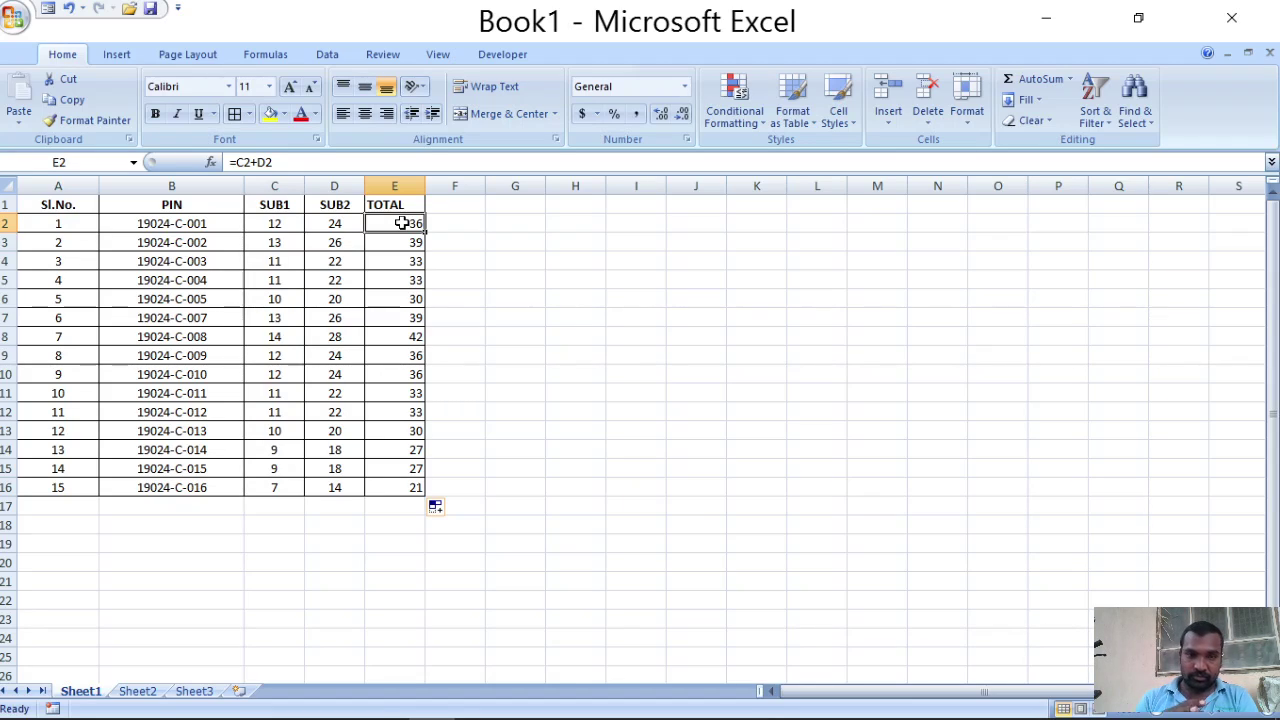
Step: Copy the mark list A1:E16 and use Paste Special to paste only its values starting at cell H1
{"action": "left_click", "coordinate": [570, 320]}
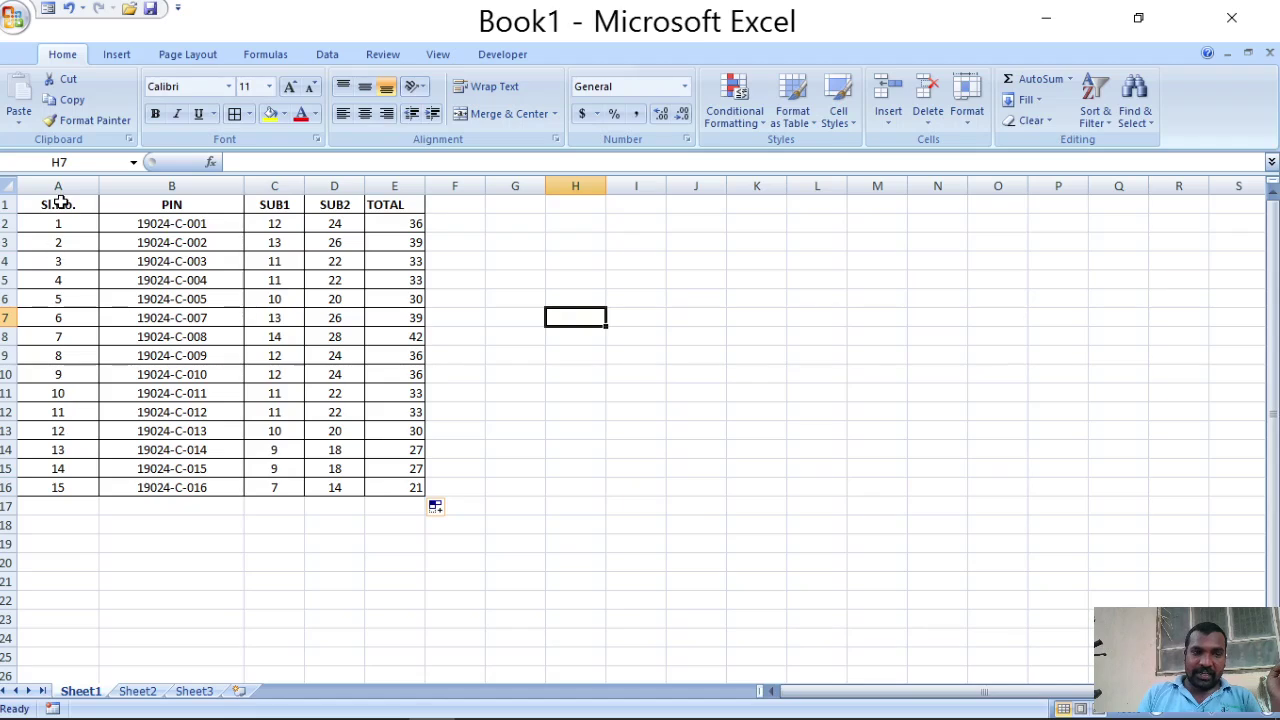
{"action": "left_click_drag", "start_coordinate": [60, 203], "coordinate": [380, 487]}
{"action": "key", "text": "ctrl+c"}
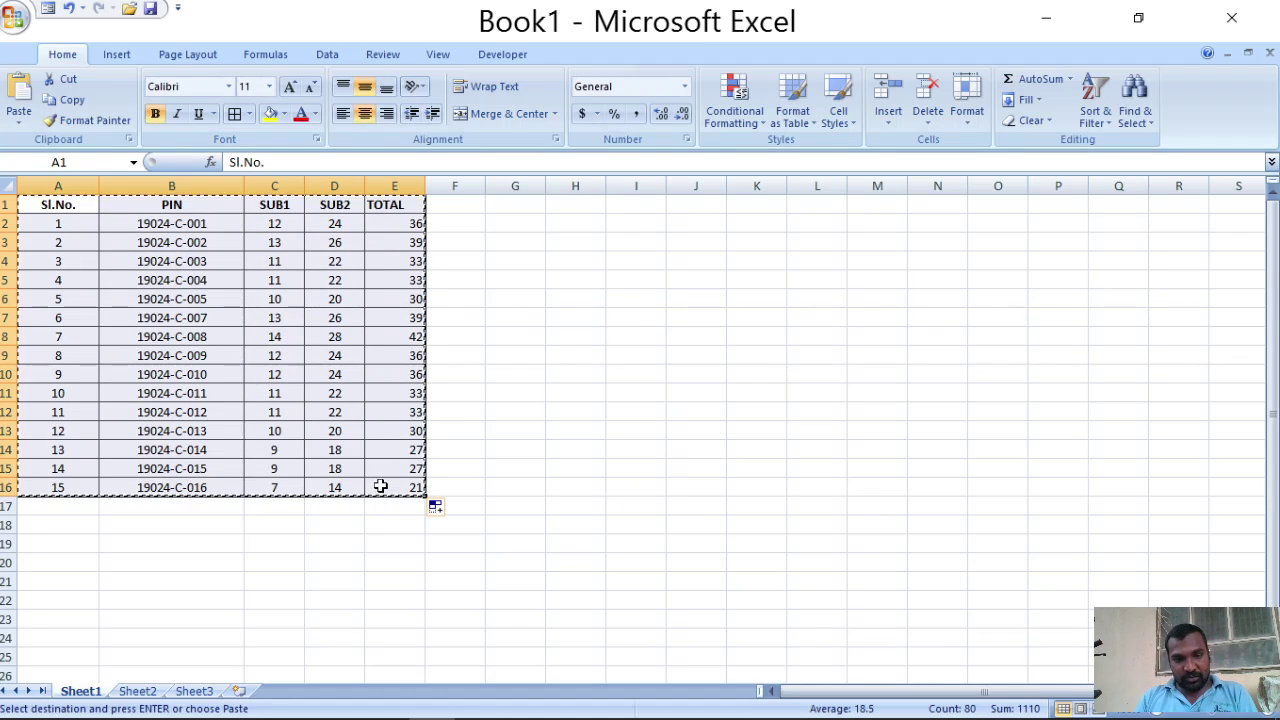
{"action": "left_click", "coordinate": [579, 203]}
{"action": "right_click", "coordinate": [579, 203]}
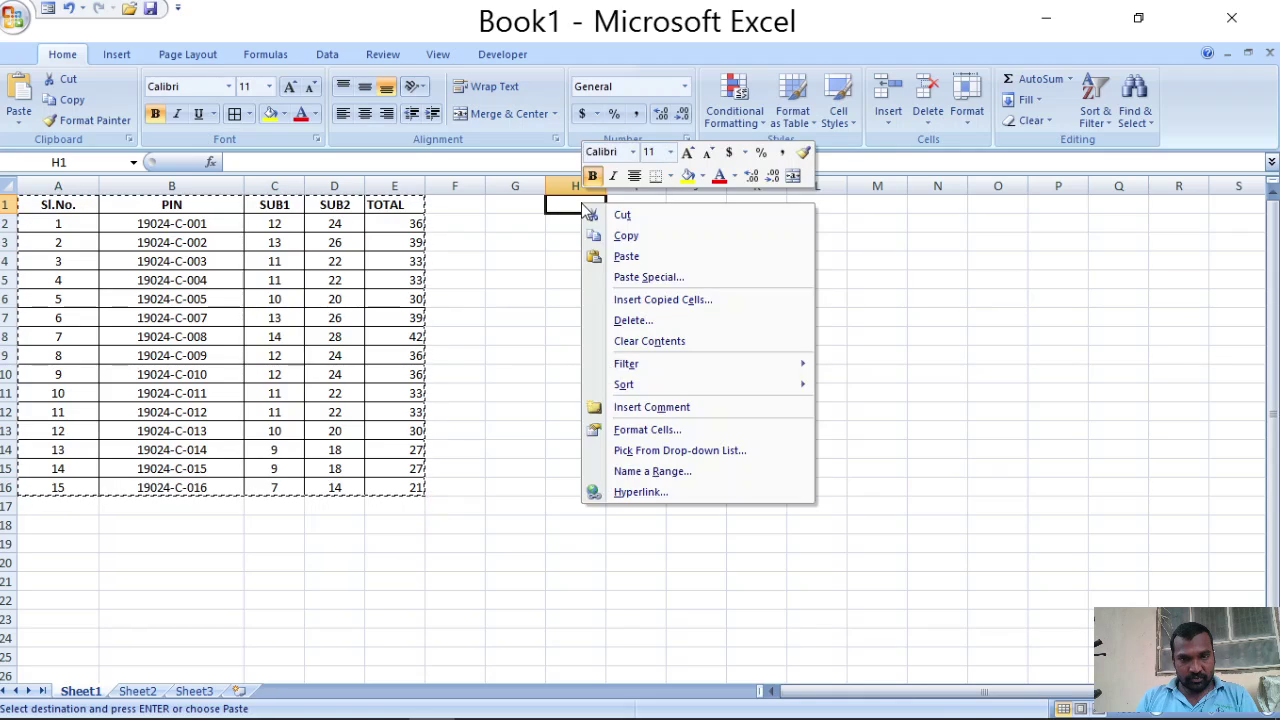
{"action": "left_click", "coordinate": [619, 279]}
{"action": "left_click", "coordinate": [466, 204]}
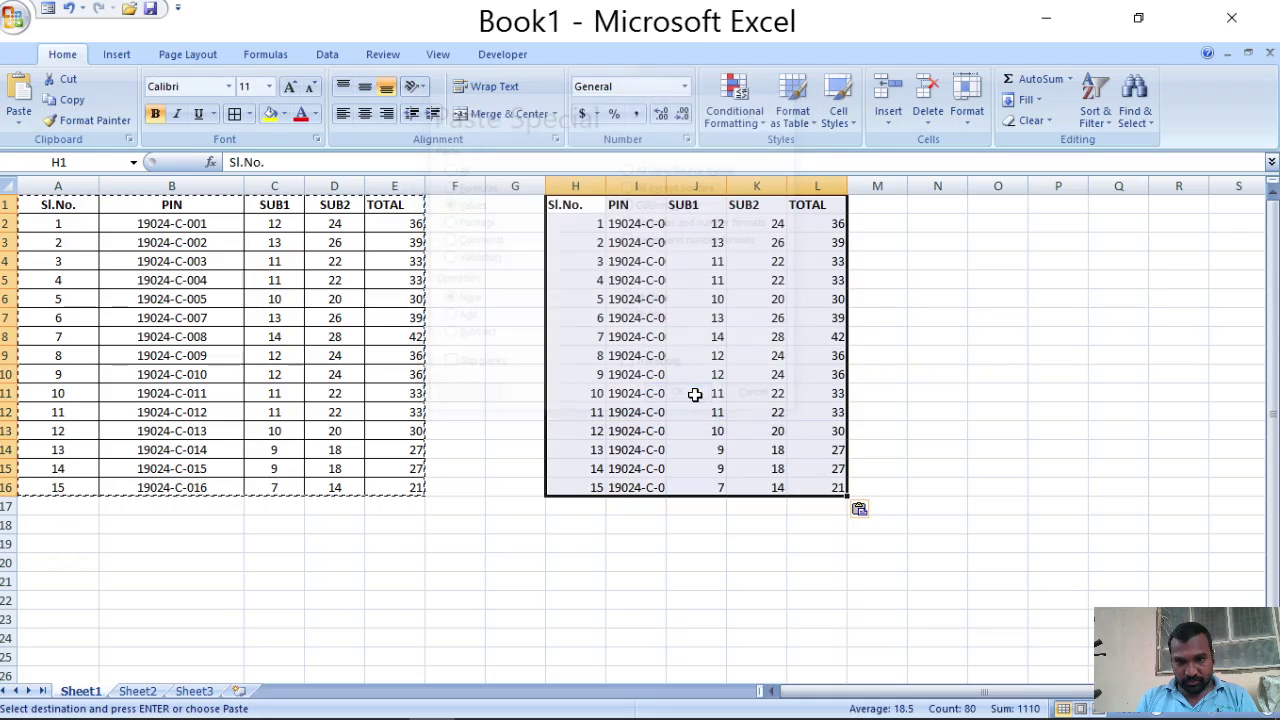
{"action": "left_click", "coordinate": [680, 399]}
{"action": "left_click", "coordinate": [983, 472]}
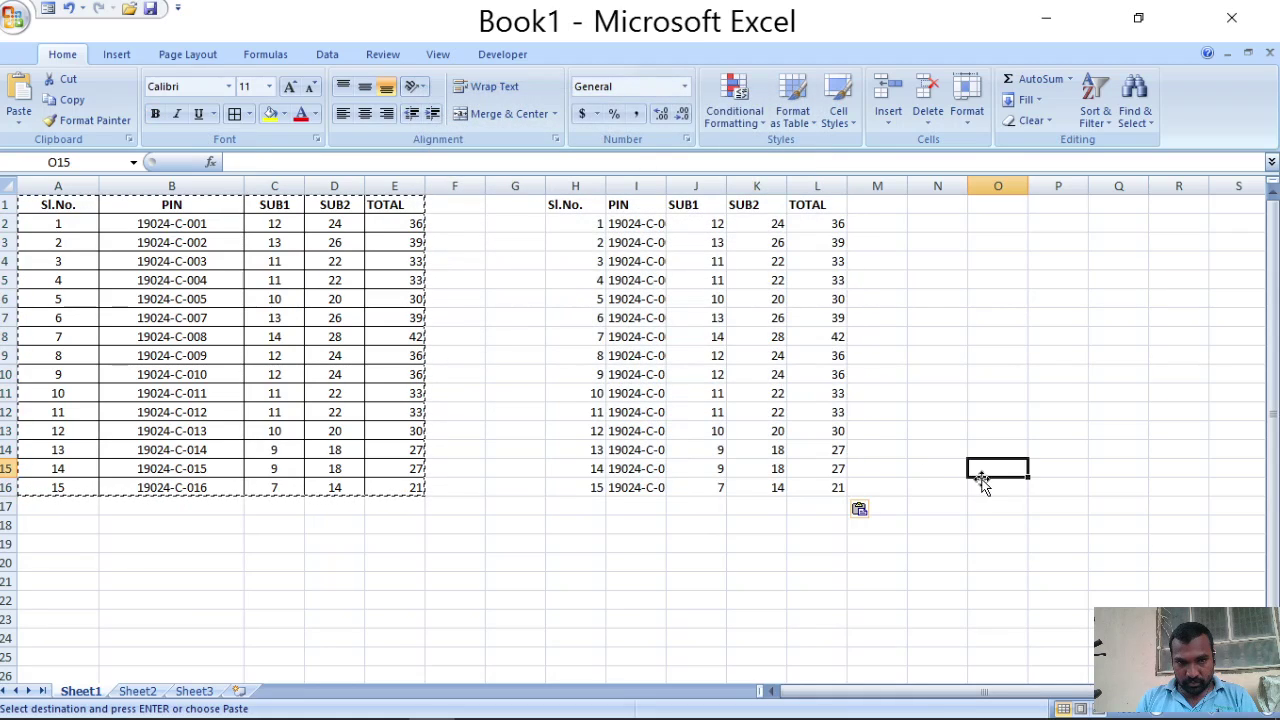
{"action": "key", "text": "ctrl+s"}
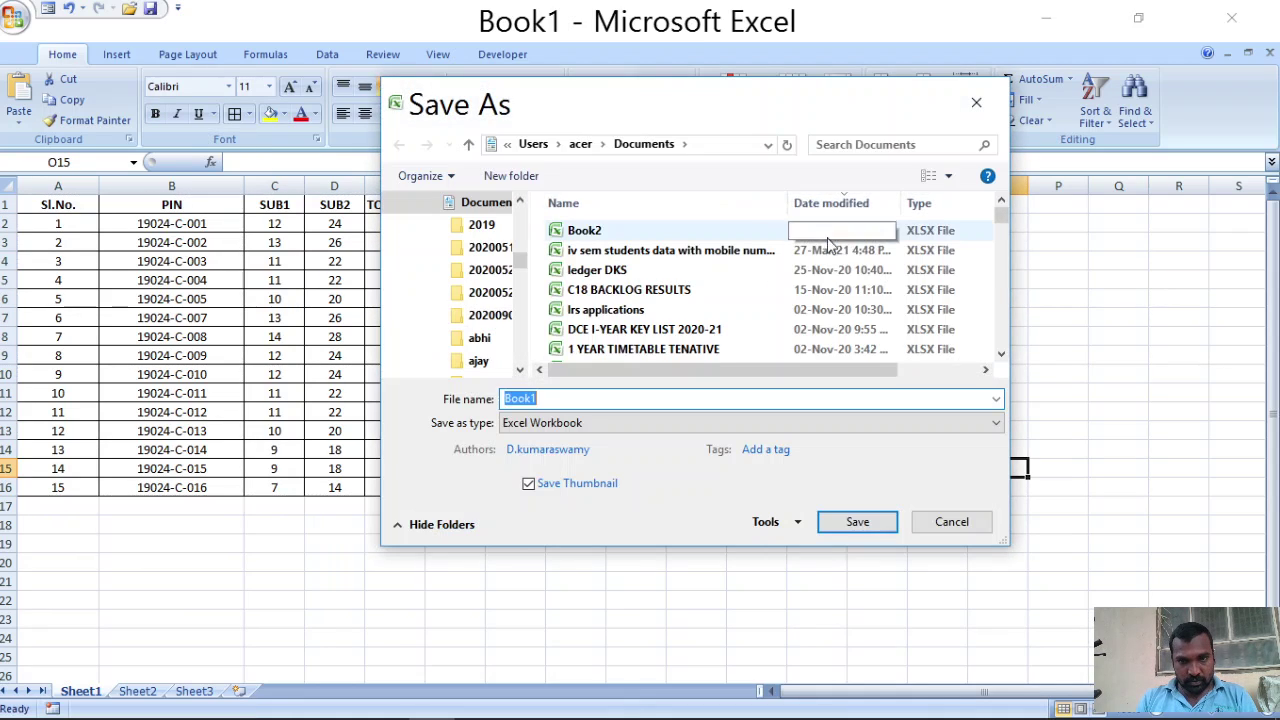
{"action": "left_click", "coordinate": [975, 100]}
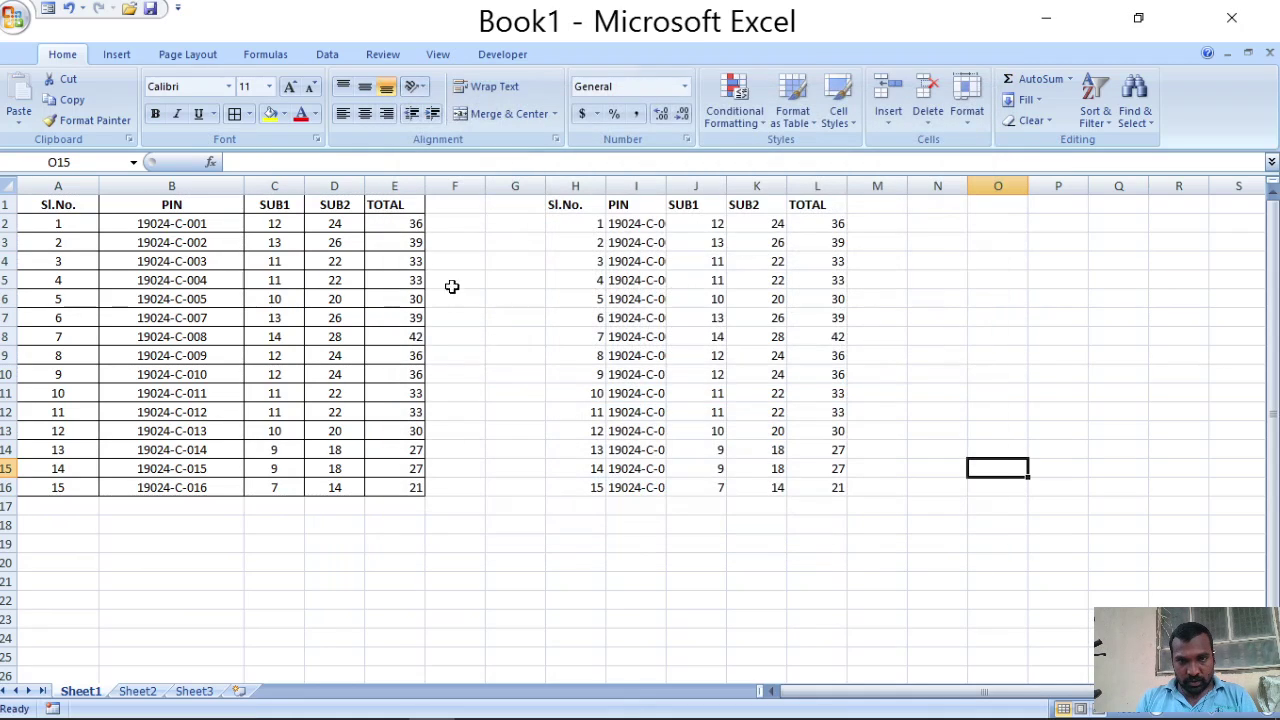
Step: Set the first student's SUB2 mark to 13 in both tables, in cells D2 and K2
{"action": "left_click", "coordinate": [320, 223]}
{"action": "type", "text": "11"}
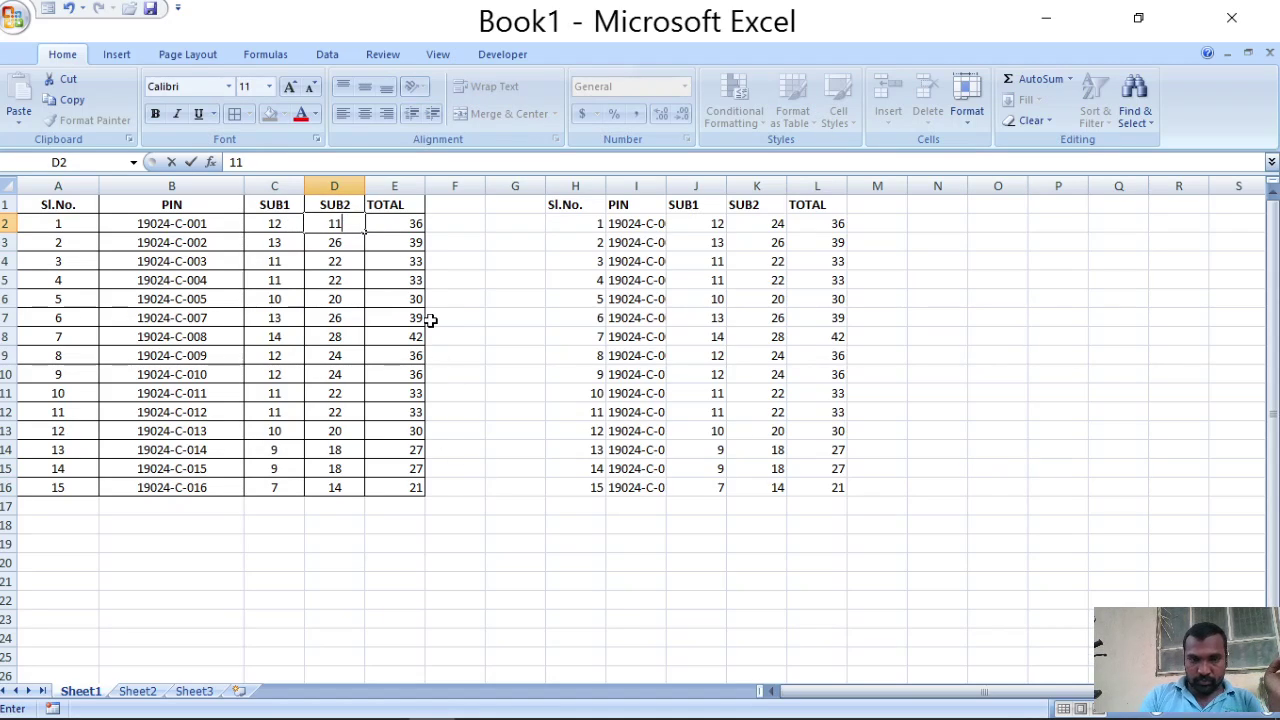
{"action": "type", "text": "33"}
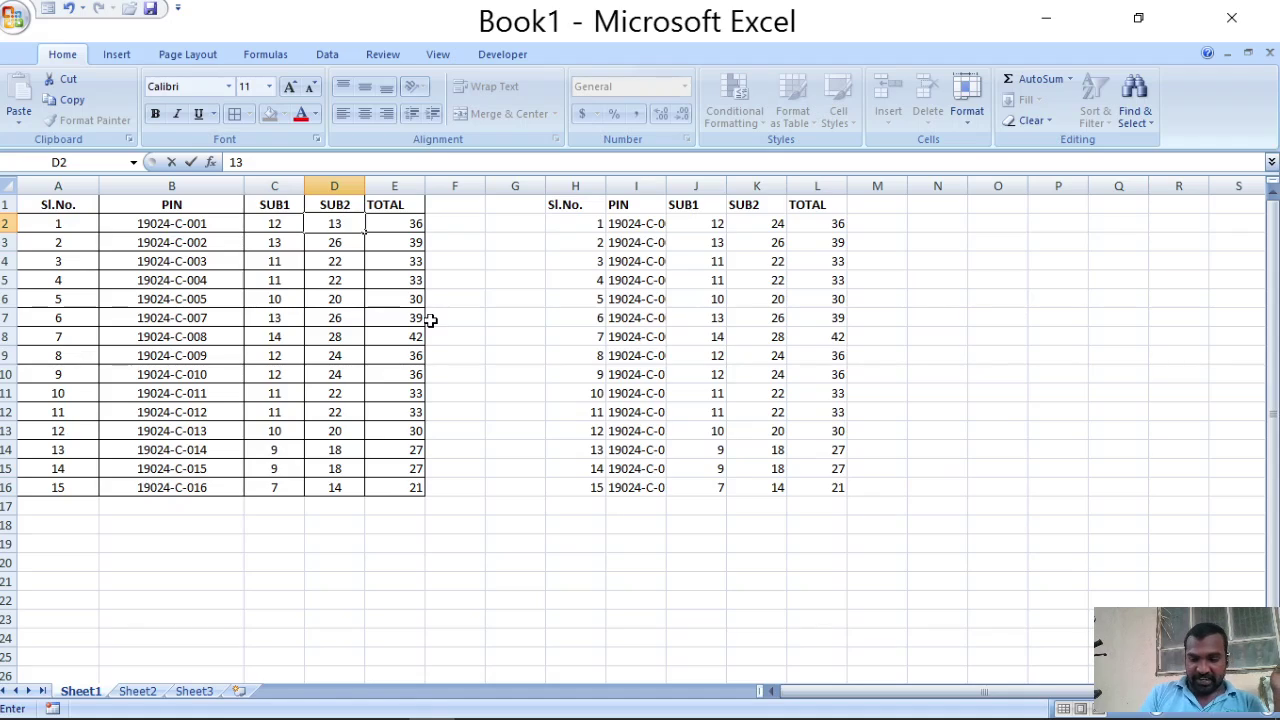
{"action": "key", "text": "Return"}
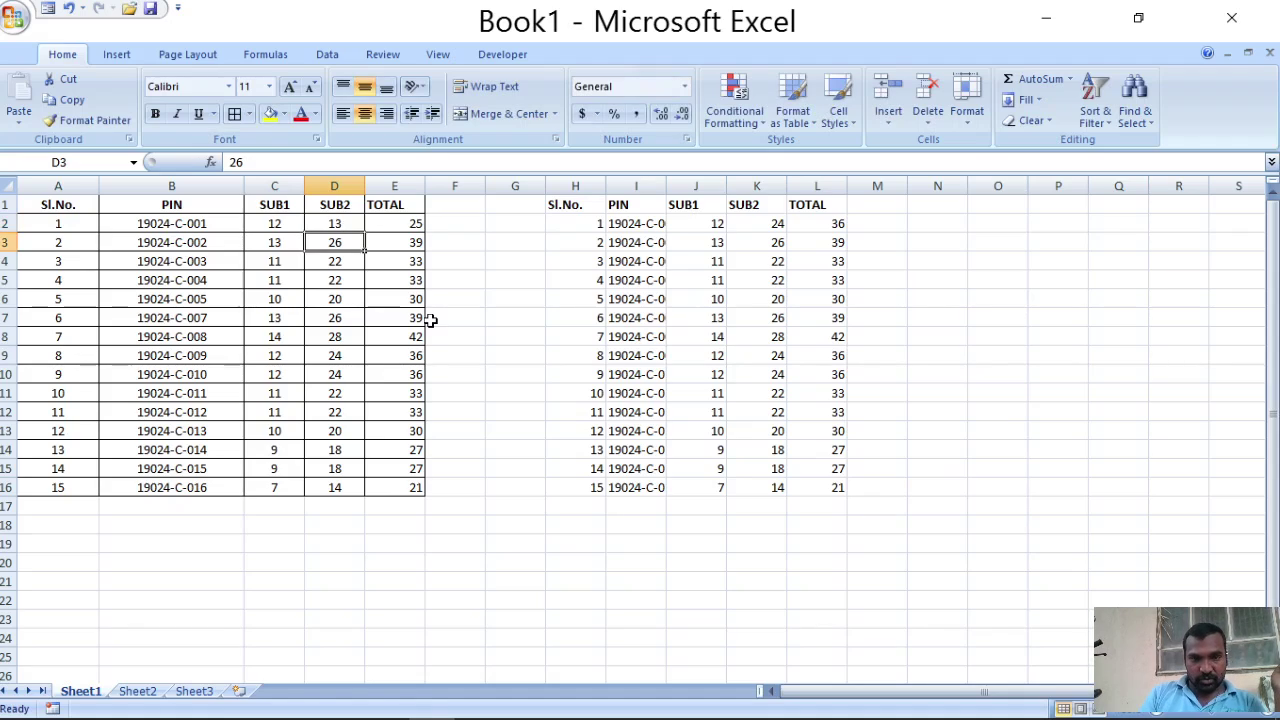
{"action": "left_click", "coordinate": [760, 226]}
{"action": "type", "text": "13"}
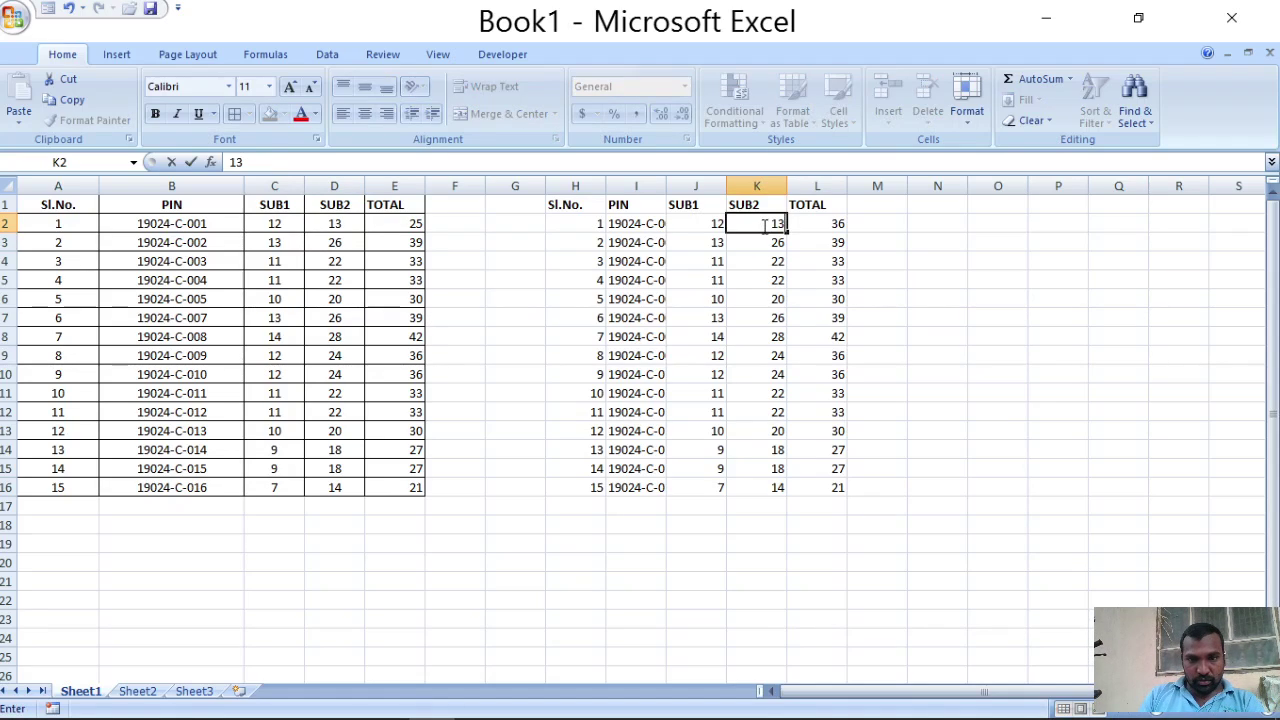
{"action": "key", "text": "Return"}
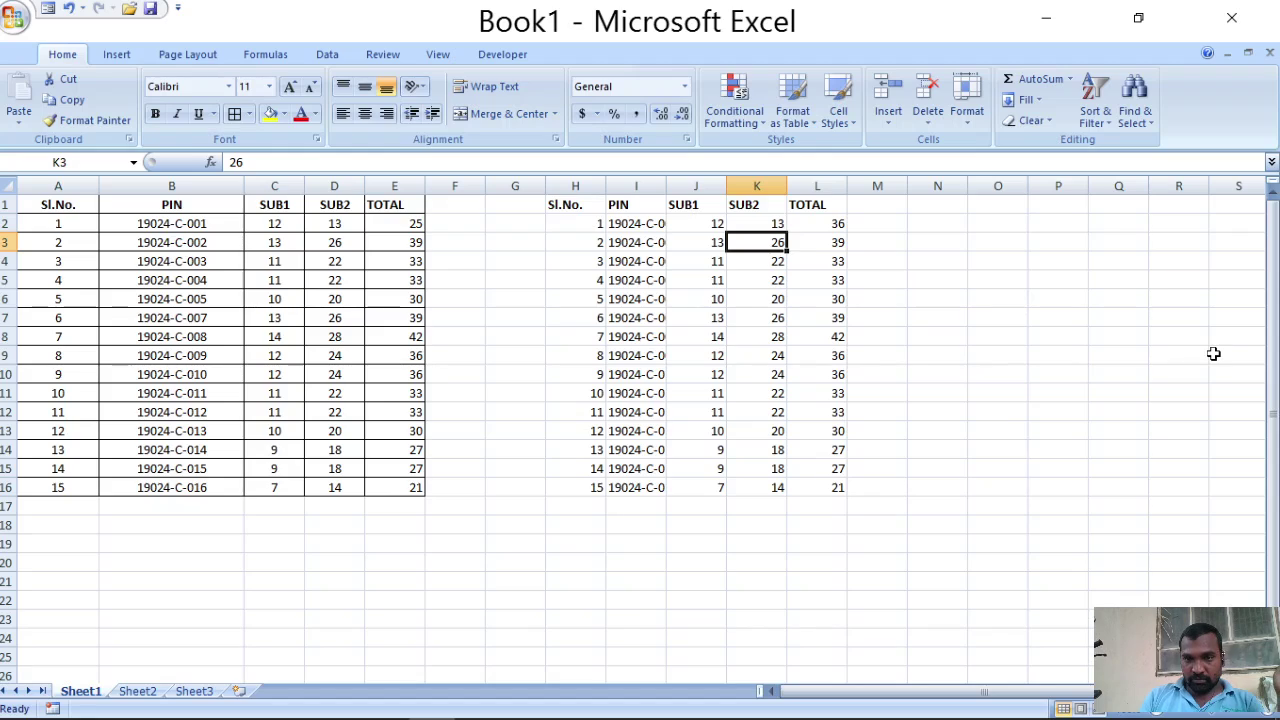
Step: Compare the contents of the pasted total in L2 with the formula behind the original total in E2
{"action": "left_click", "coordinate": [832, 224]}
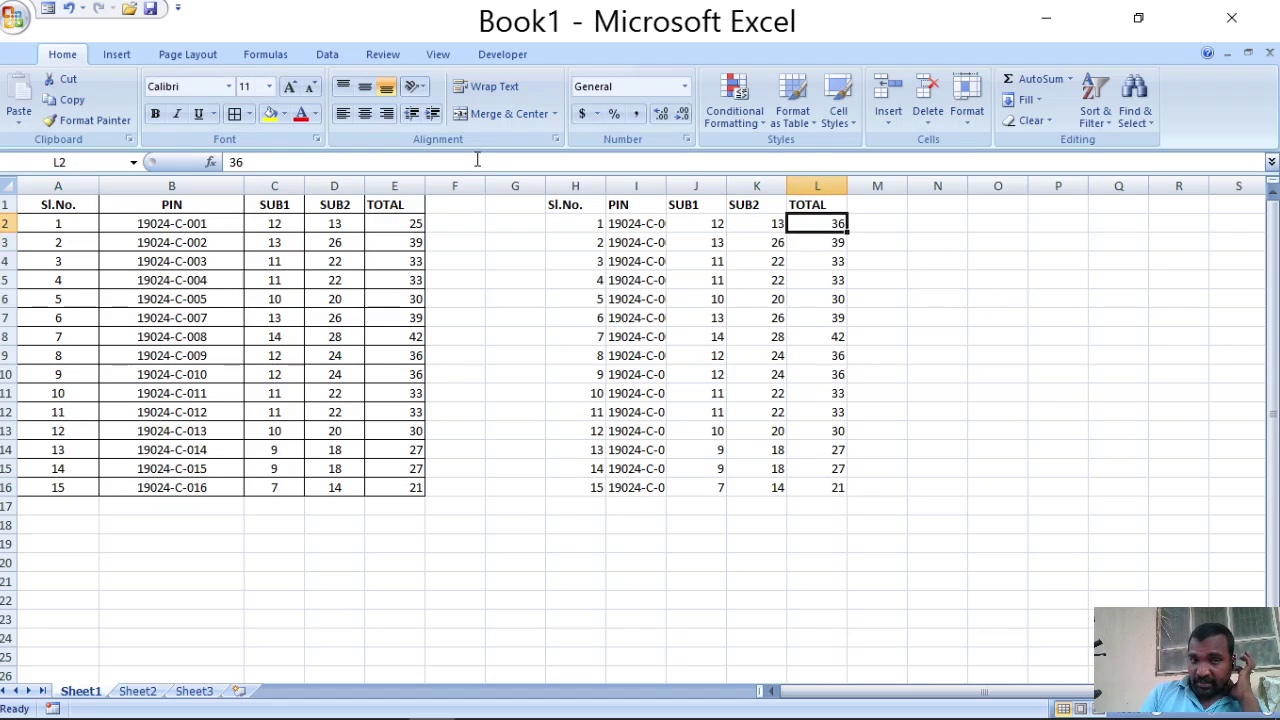
{"action": "left_click", "coordinate": [993, 308]}
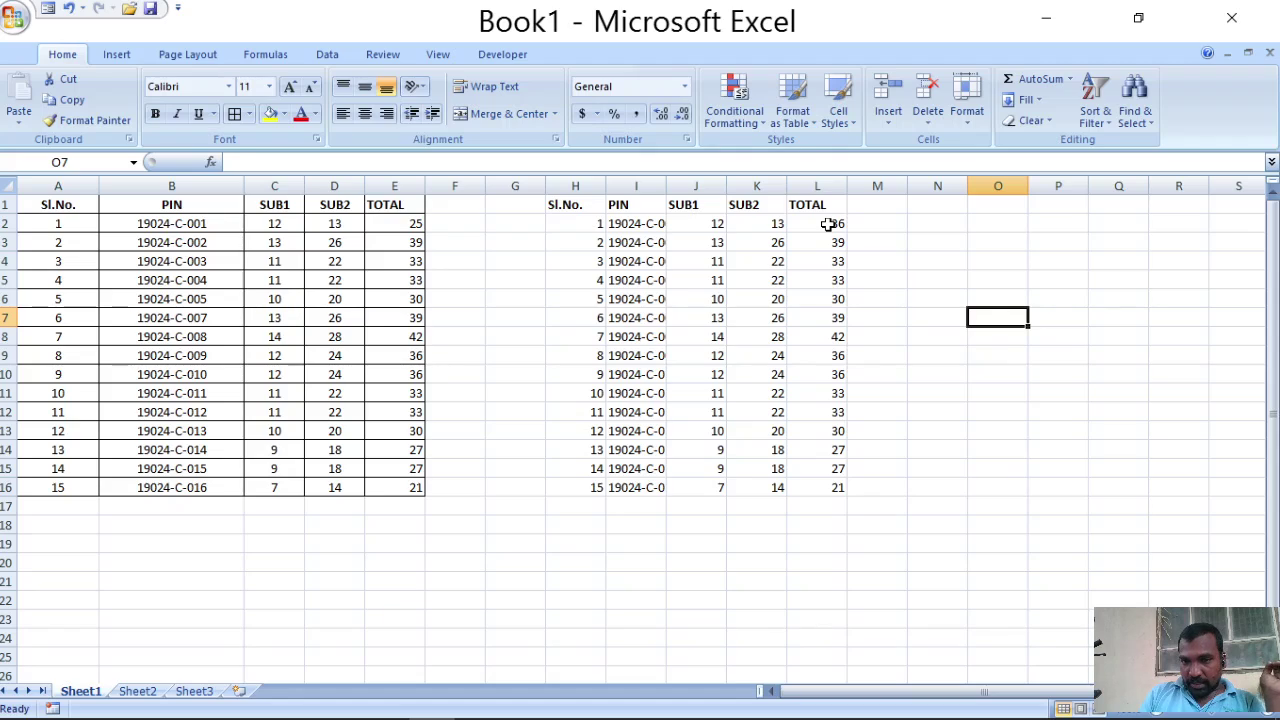
{"action": "left_click", "coordinate": [828, 224]}
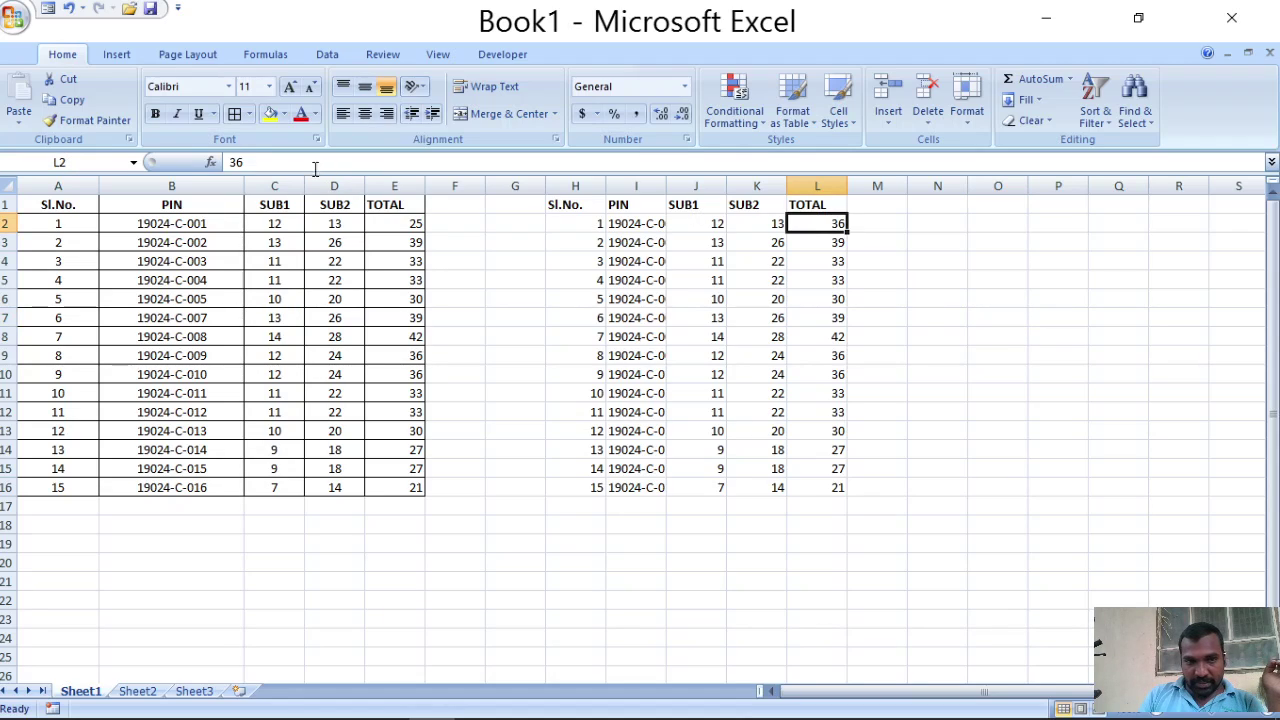
{"action": "left_click", "coordinate": [255, 162]}
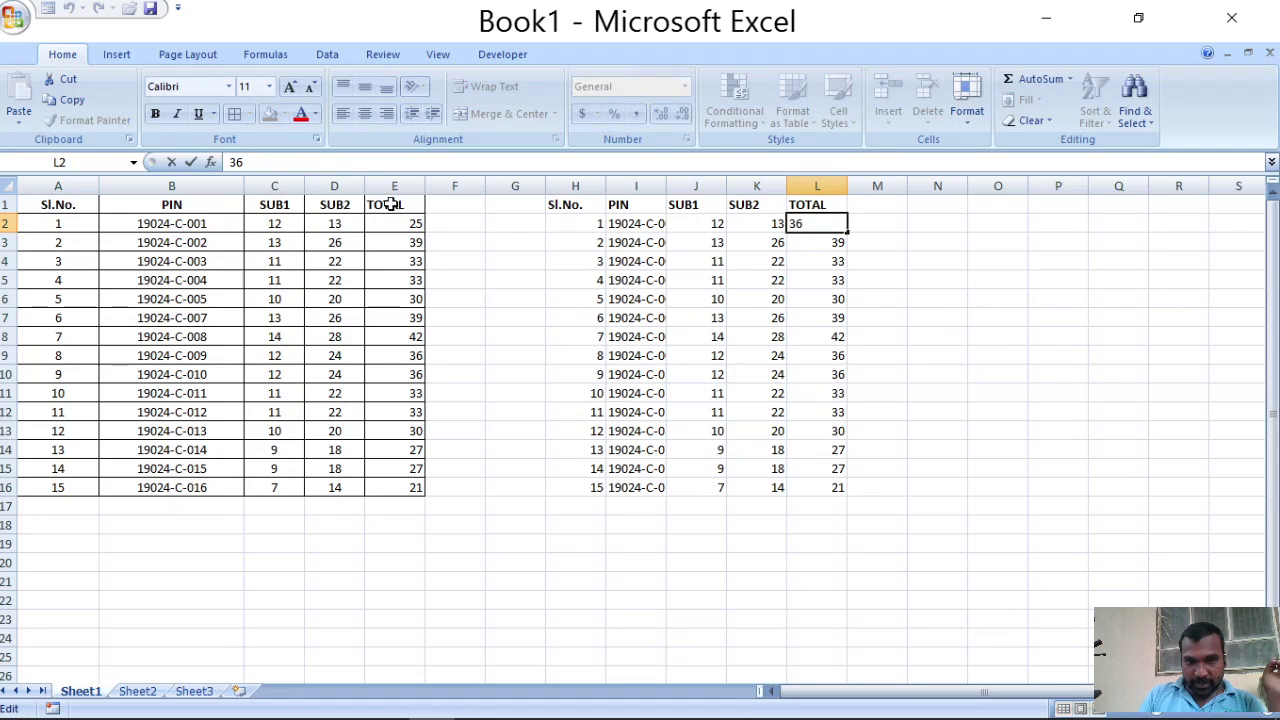
{"action": "left_click", "coordinate": [455, 280]}
{"action": "left_click", "coordinate": [408, 222]}
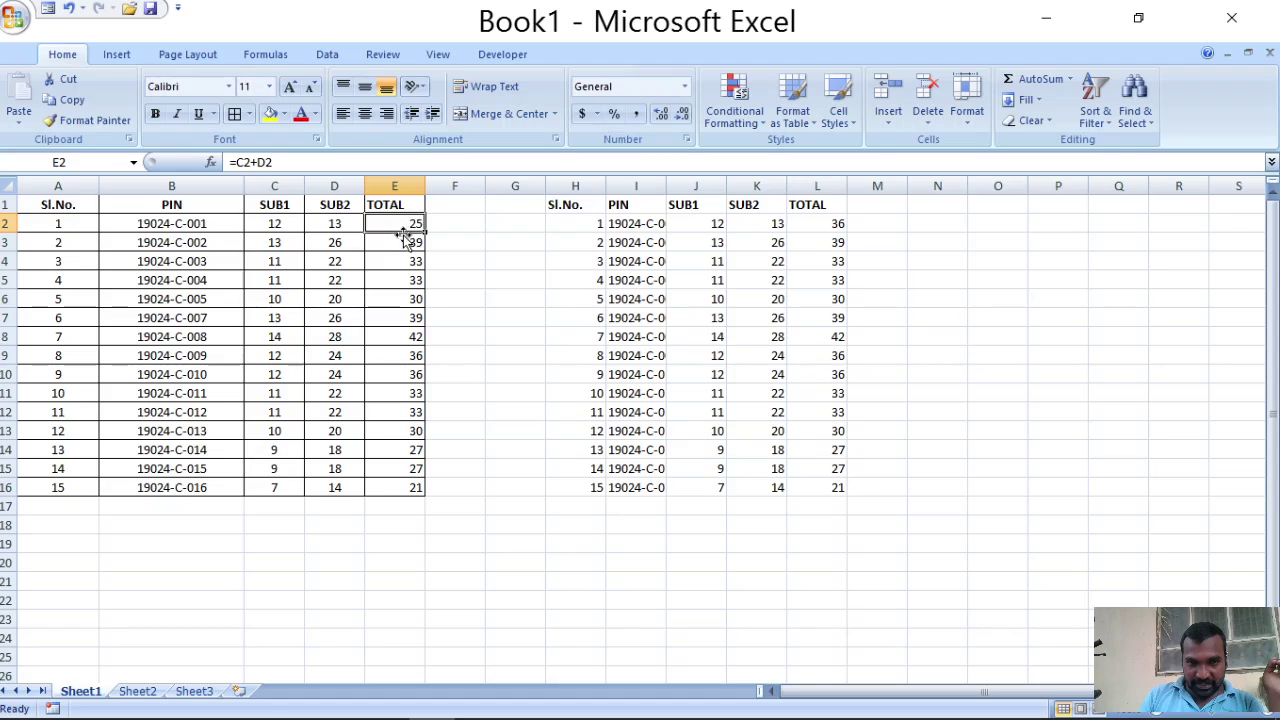
{"action": "left_click", "coordinate": [307, 162]}
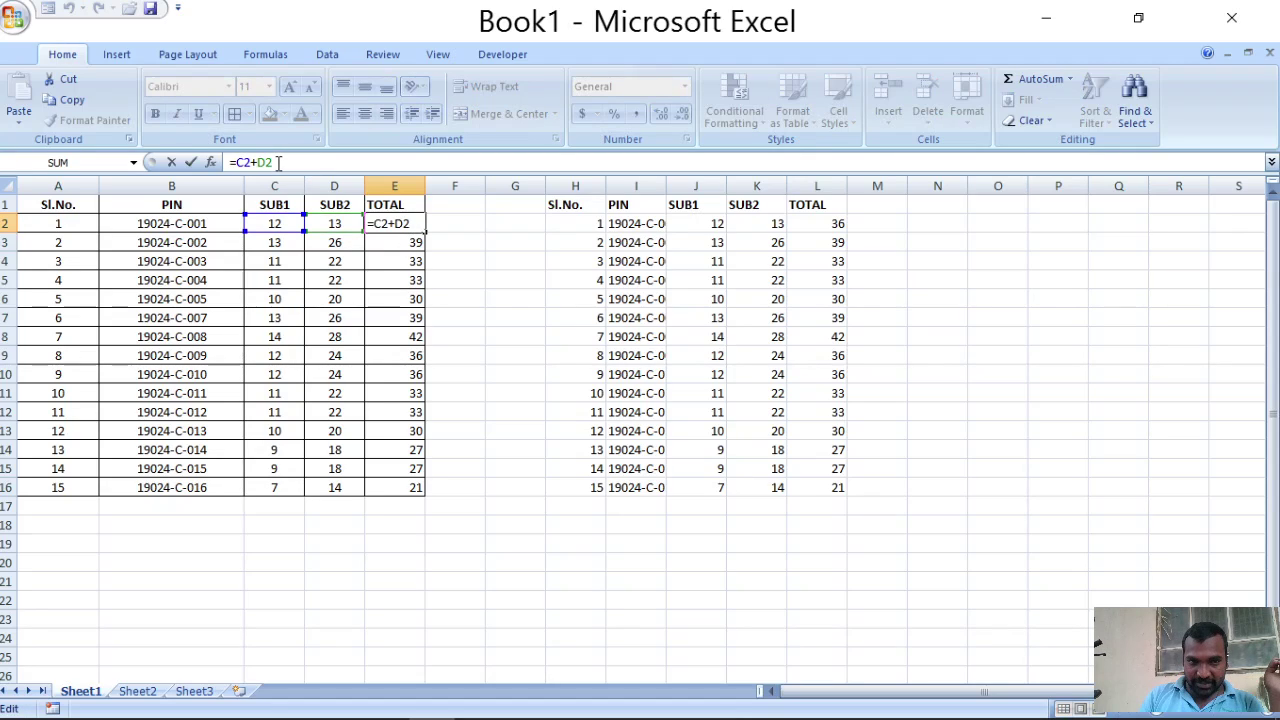
{"action": "left_click_drag", "start_coordinate": [276, 162], "coordinate": [236, 162]}
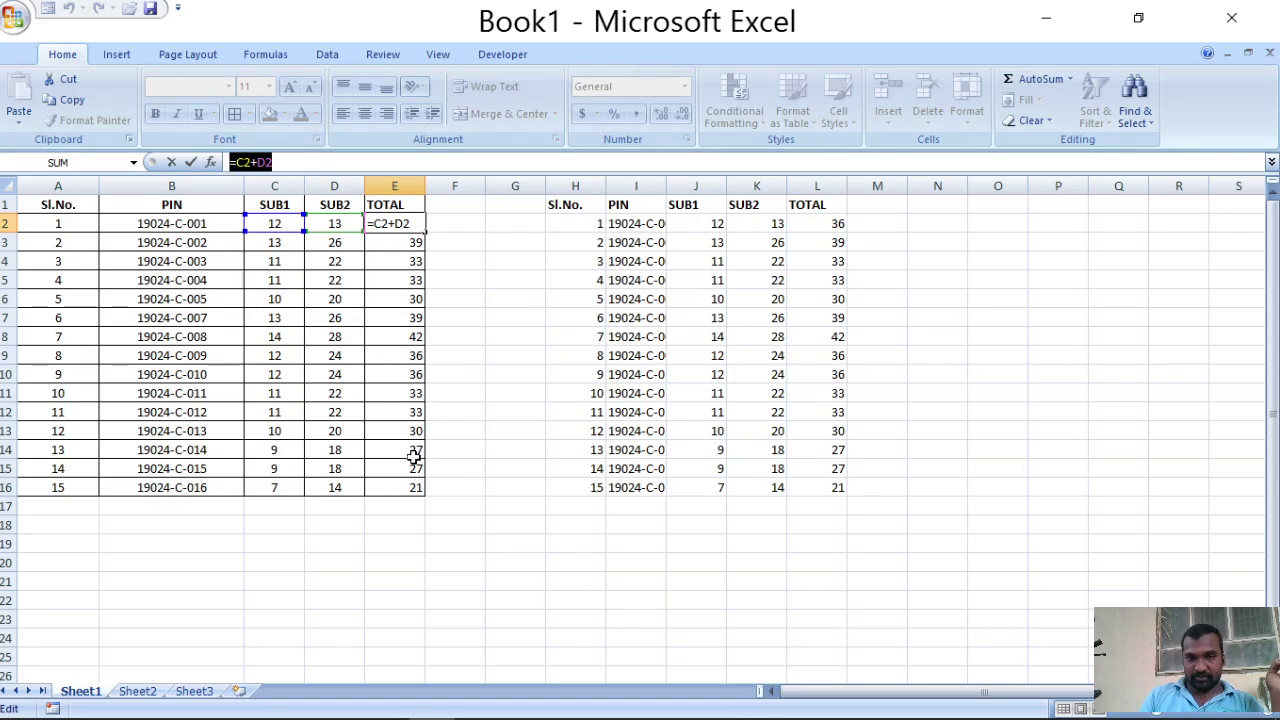
{"action": "left_click", "coordinate": [557, 625]}
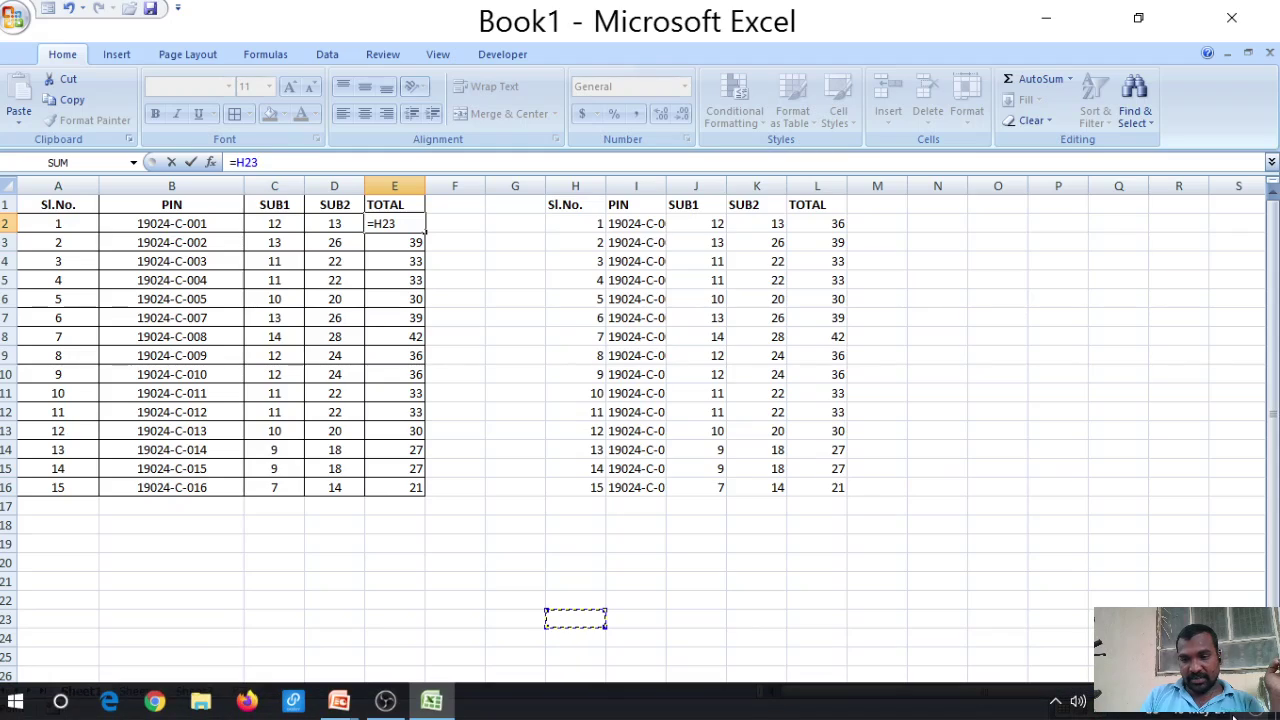
{"action": "left_click", "coordinate": [1074, 450]}
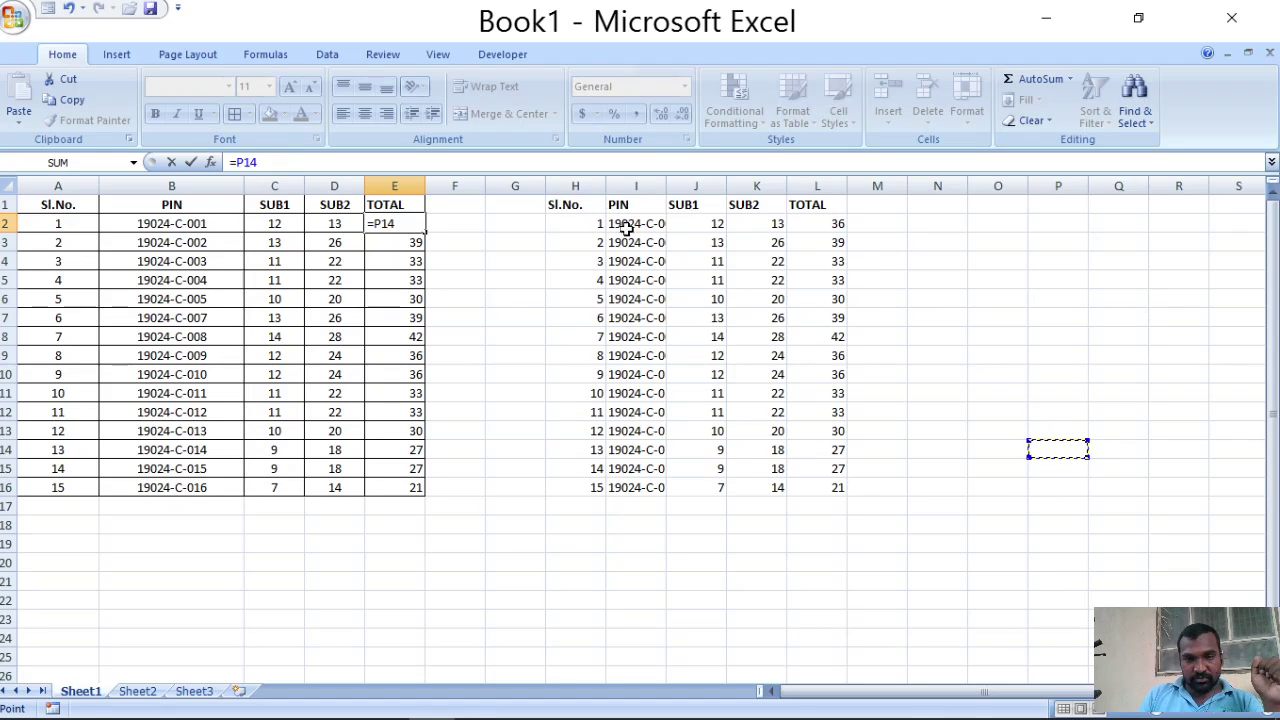
{"action": "left_click", "coordinate": [560, 203]}
{"action": "left_click", "coordinate": [1118, 411]}
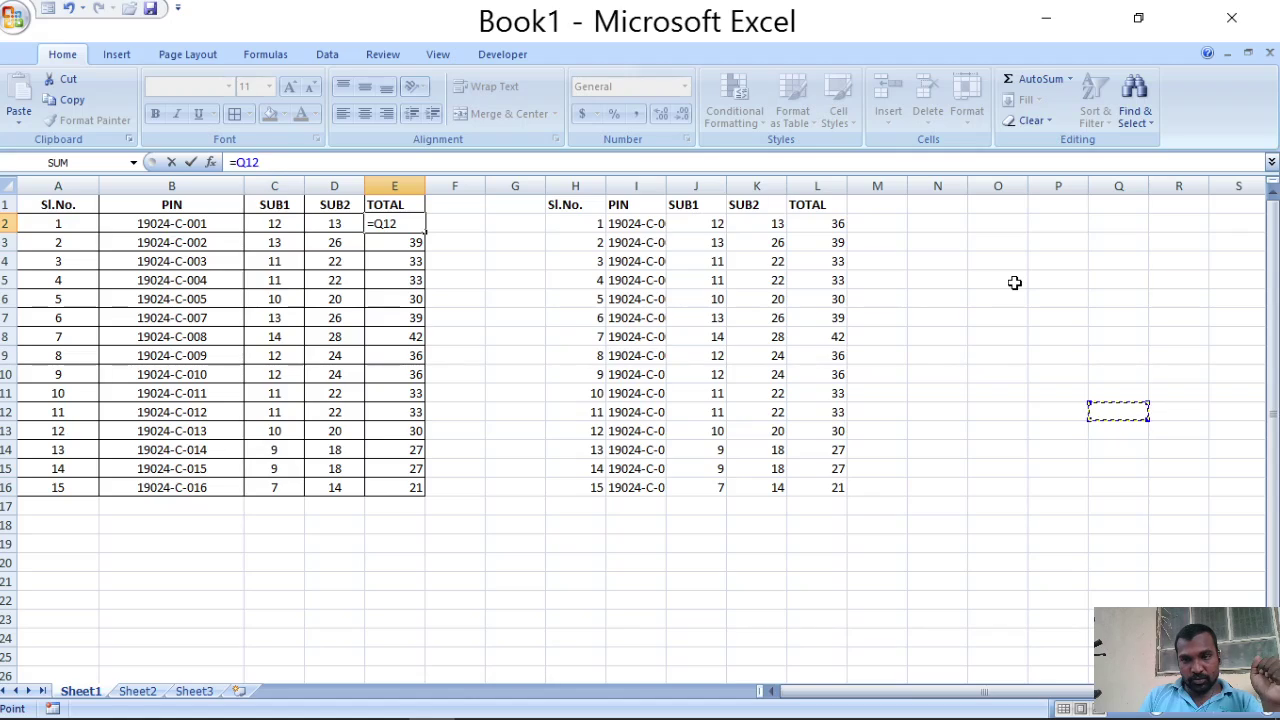
{"action": "key", "text": "Escape"}
{"action": "right_click", "coordinate": [1015, 283]}
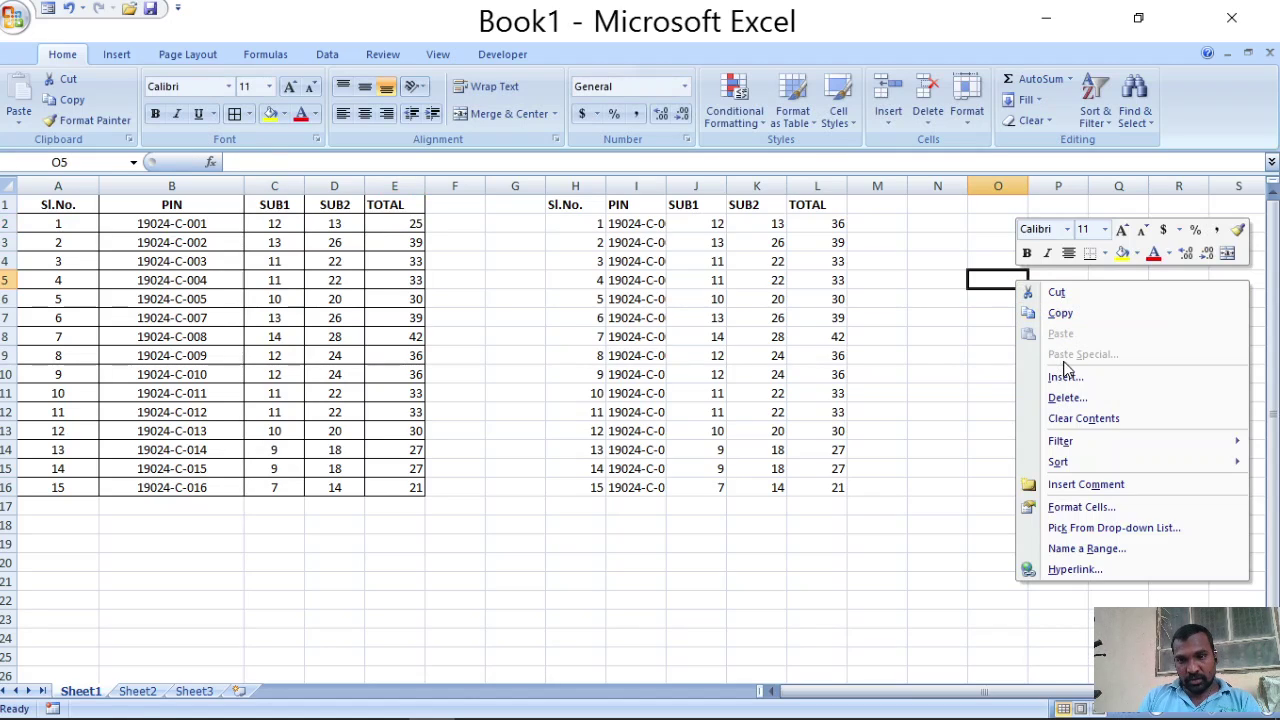
{"action": "key", "text": "Escape"}
Step: Copy the mark list A1:E16 and paste it with formulas and formatting over the second table at H1:L16
{"action": "left_click_drag", "start_coordinate": [49, 204], "coordinate": [376, 488]}
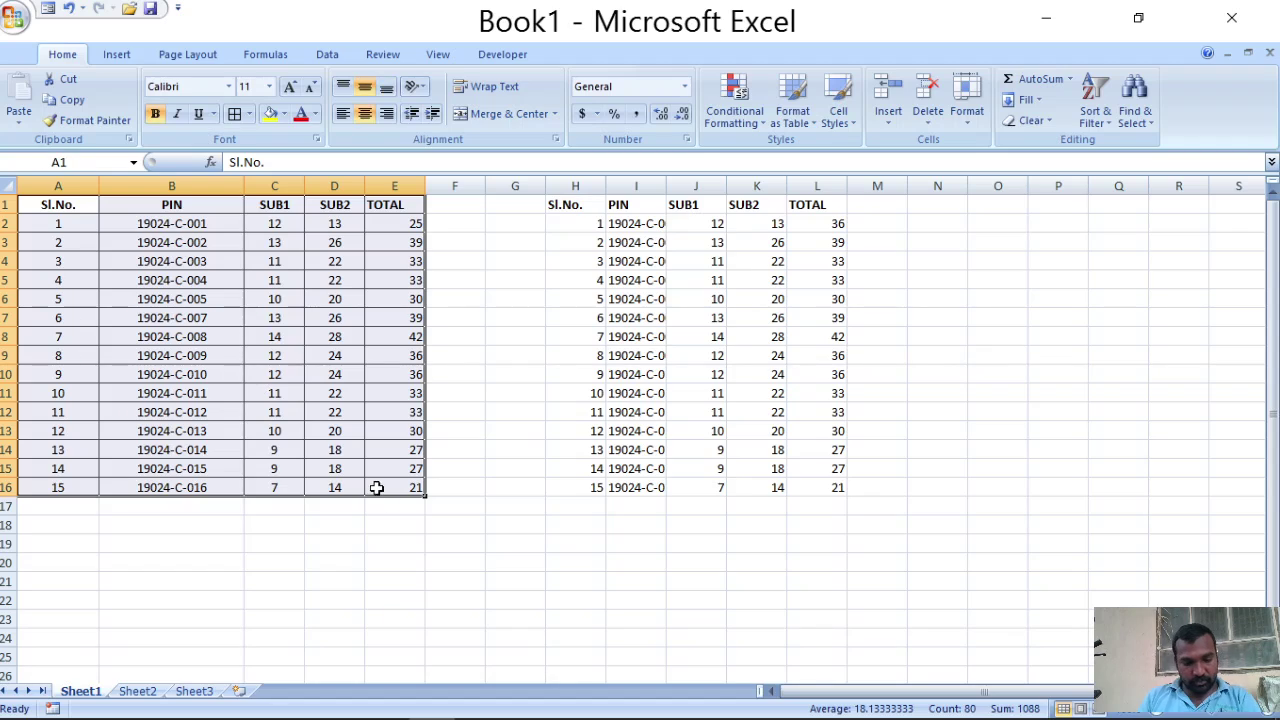
{"action": "key", "text": "ctrl+c"}
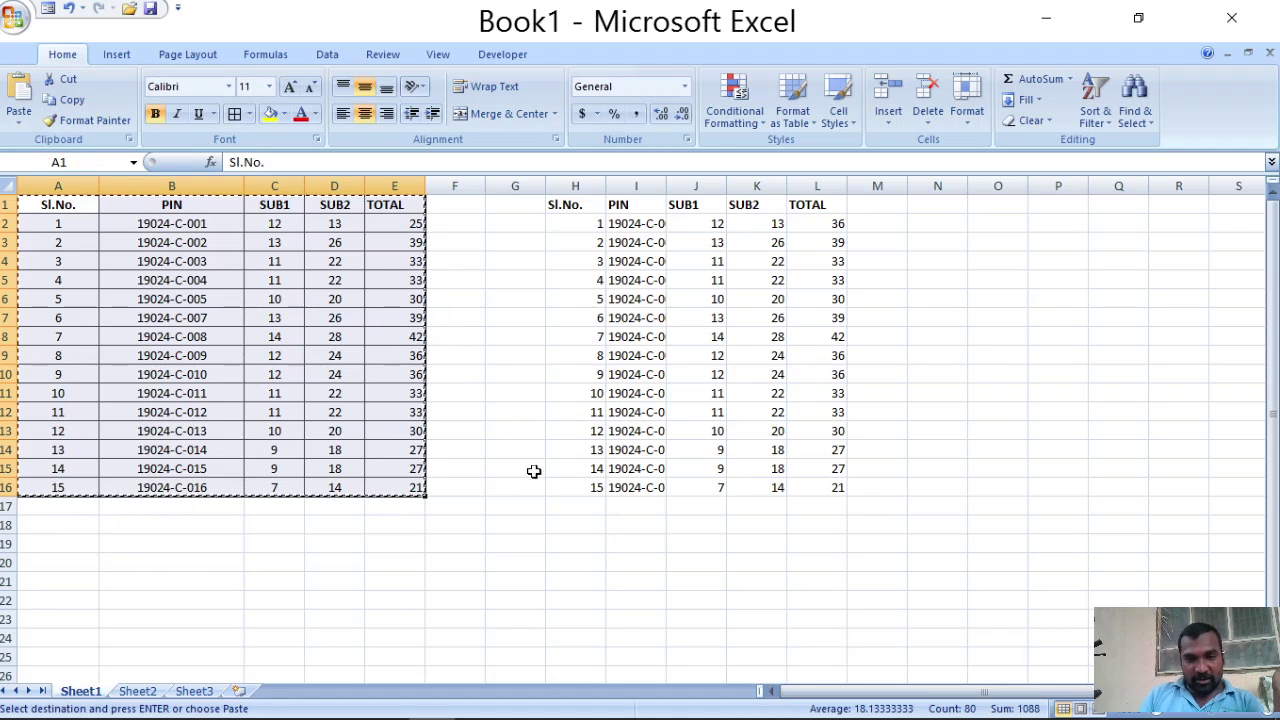
{"action": "left_click_drag", "start_coordinate": [563, 206], "coordinate": [837, 492]}
{"action": "right_click", "coordinate": [578, 208]}
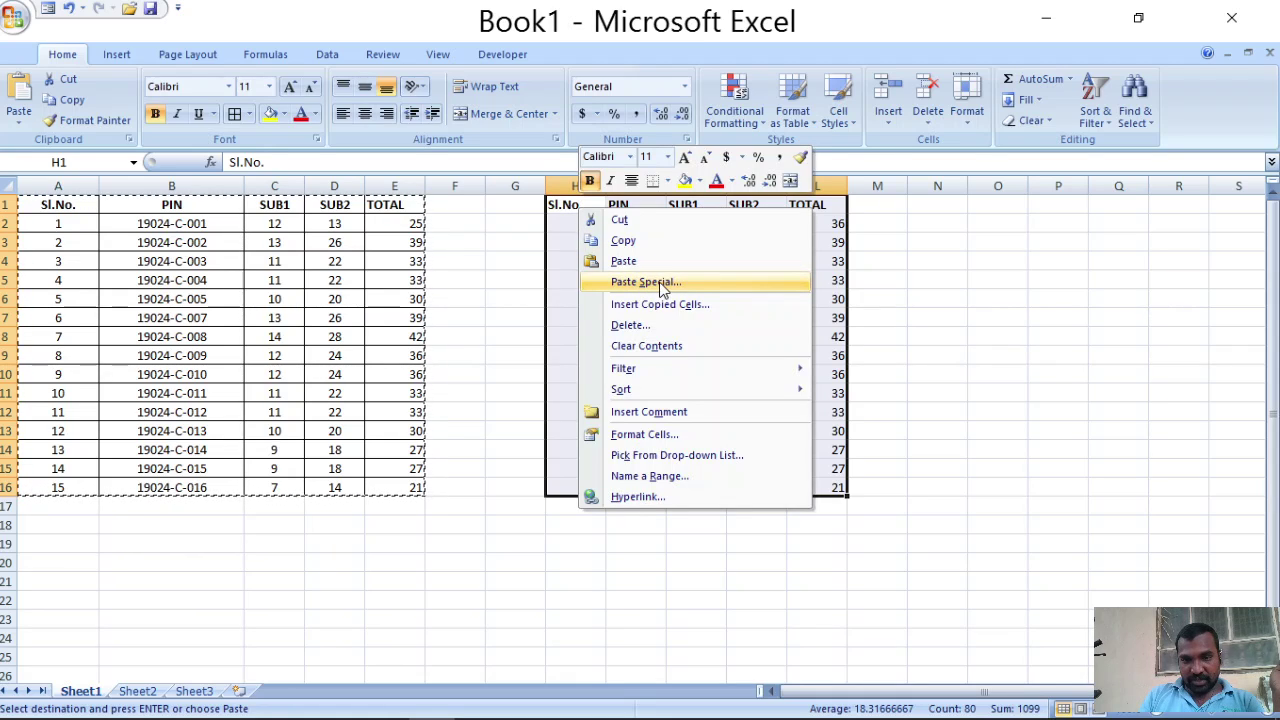
{"action": "left_click", "coordinate": [615, 261]}
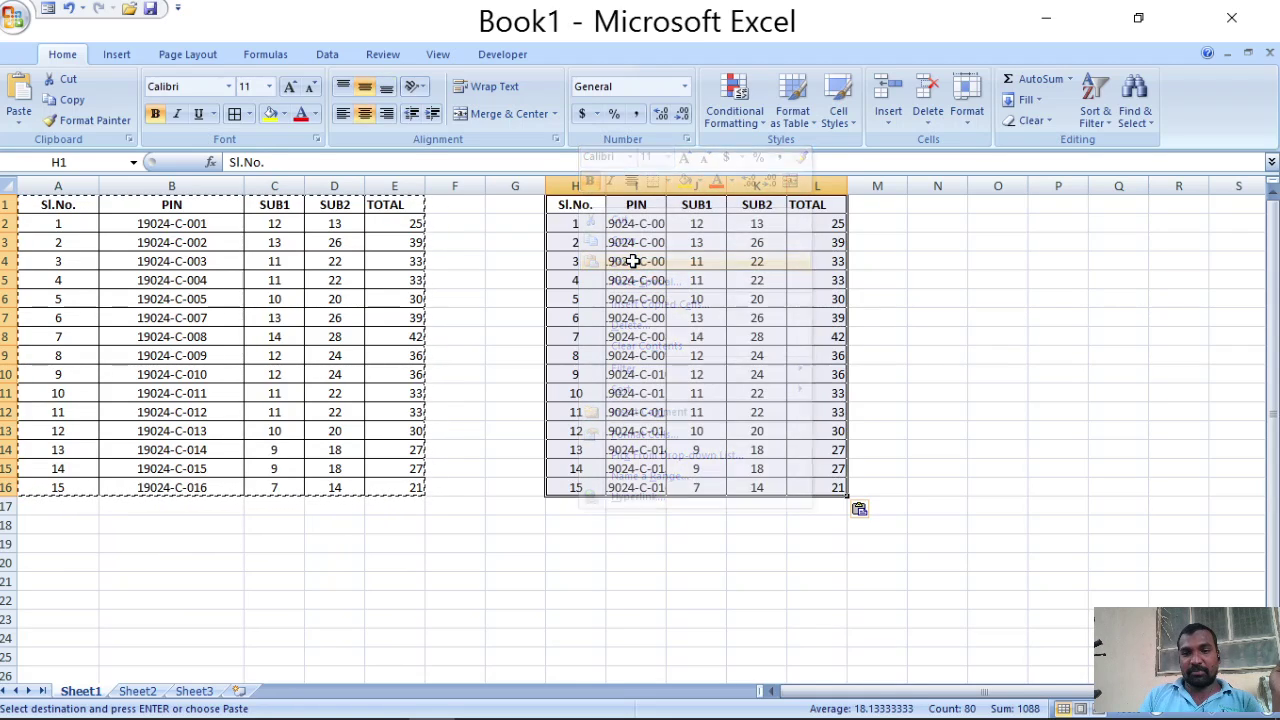
Step: Examine the formulas in the second table's TOTAL cells L2 to L5 and compare the references in L2 with those in E2
{"action": "left_click", "coordinate": [807, 226]}
{"action": "left_click", "coordinate": [818, 243]}
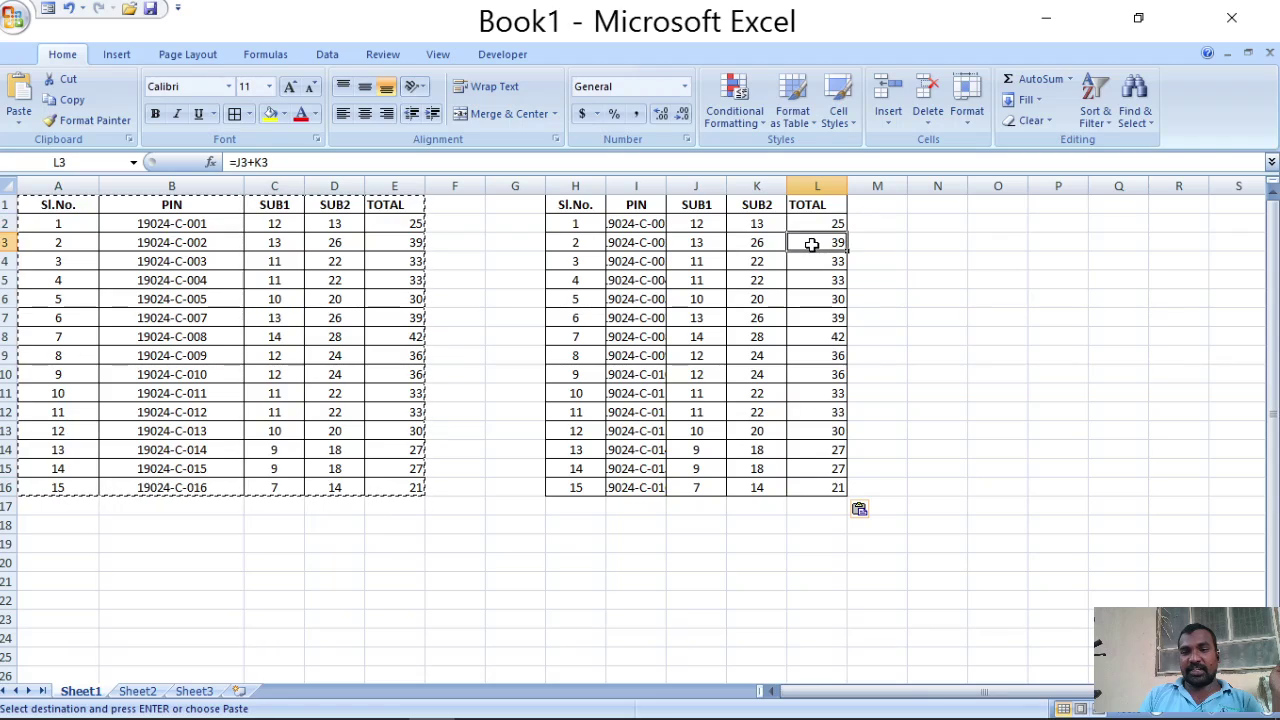
{"action": "left_click", "coordinate": [812, 259]}
{"action": "left_click", "coordinate": [813, 282]}
{"action": "left_click", "coordinate": [825, 225]}
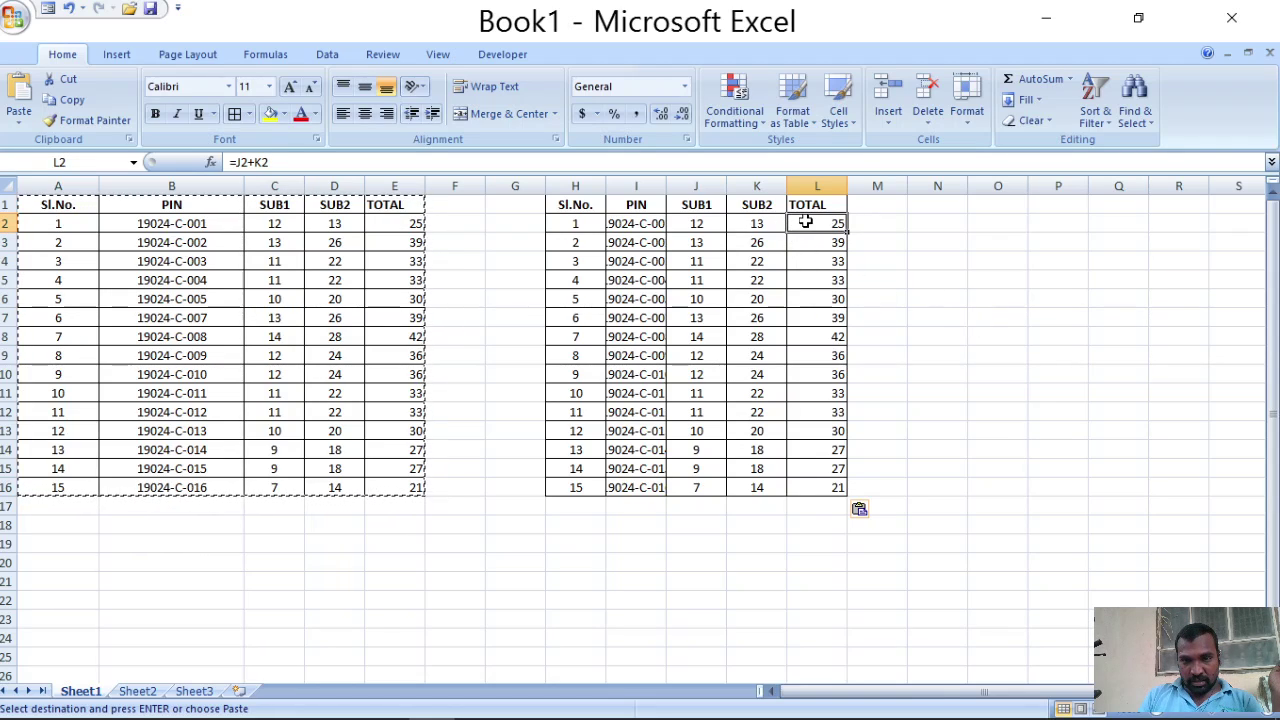
{"action": "left_click", "coordinate": [776, 165]}
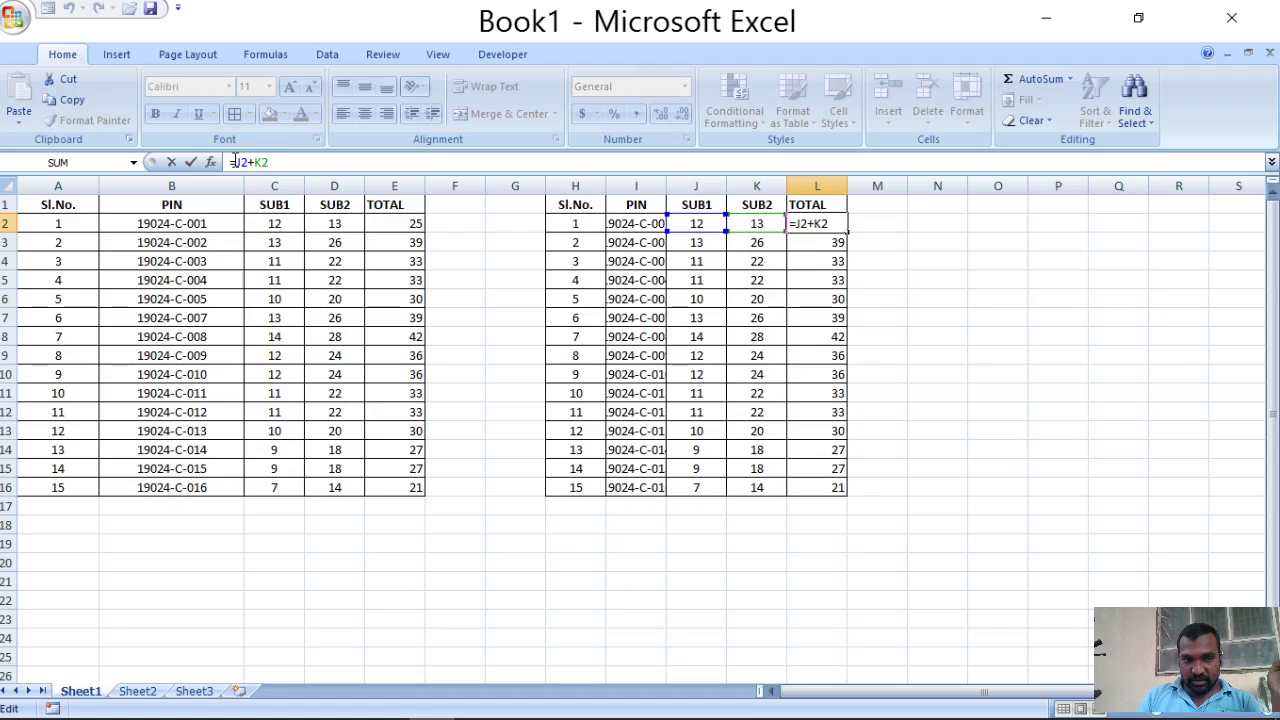
{"action": "left_click_drag", "start_coordinate": [236, 162], "coordinate": [268, 162]}
{"action": "left_click", "coordinate": [288, 162]}
{"action": "left_click", "coordinate": [388, 220]}
{"action": "left_click", "coordinate": [365, 162]}
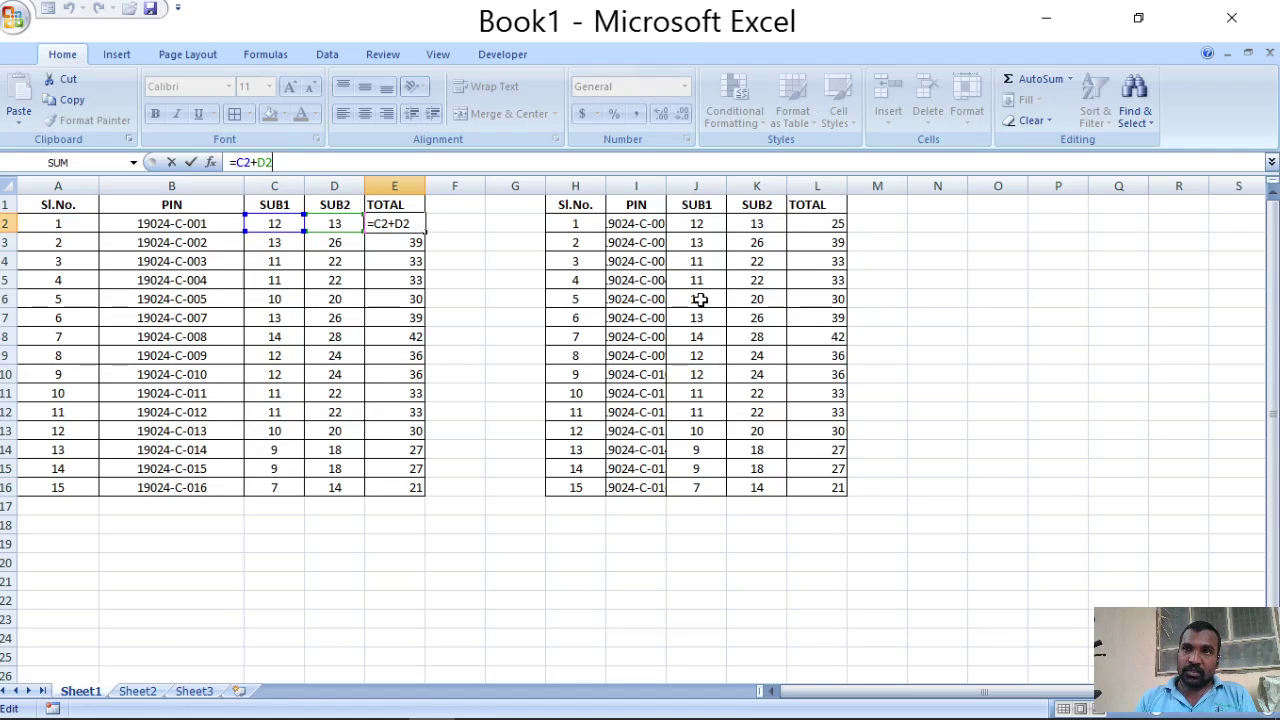
{"action": "left_click", "coordinate": [914, 203]}
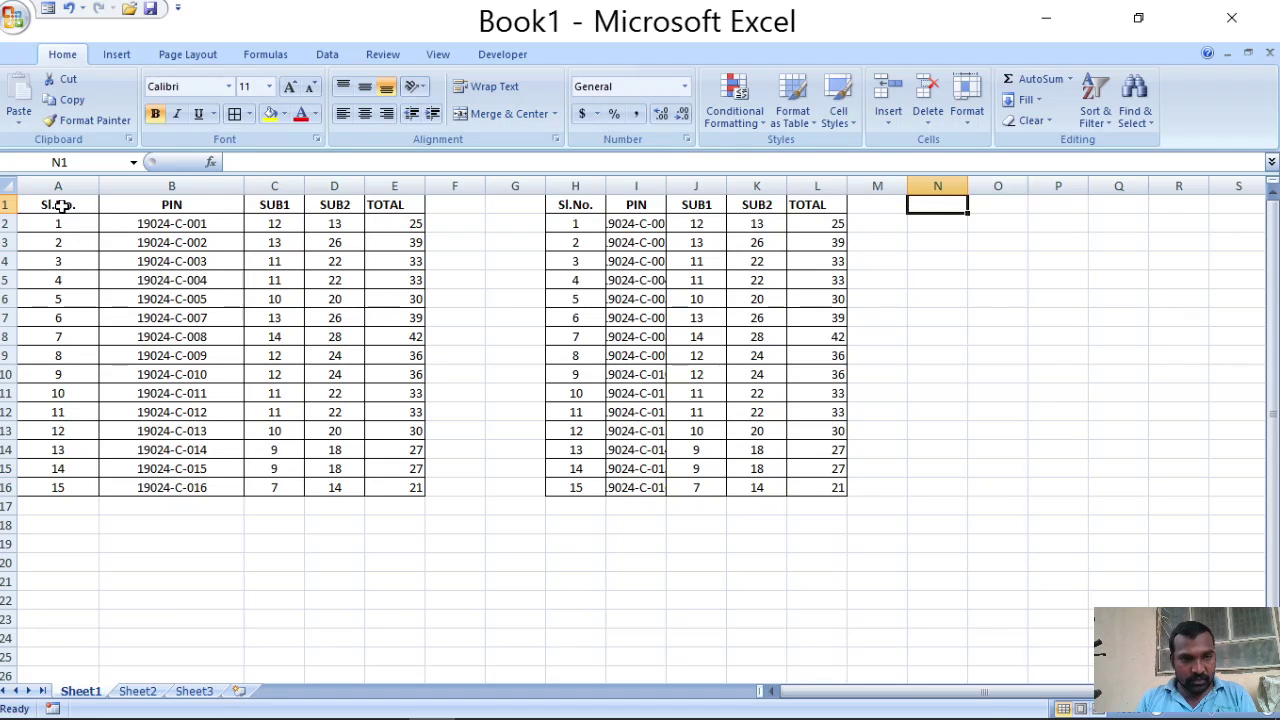
Step: Copy the mark list A1:E16 and paste it at N1 with Paste Special as transposed values
{"action": "left_click_drag", "start_coordinate": [57, 204], "coordinate": [414, 484]}
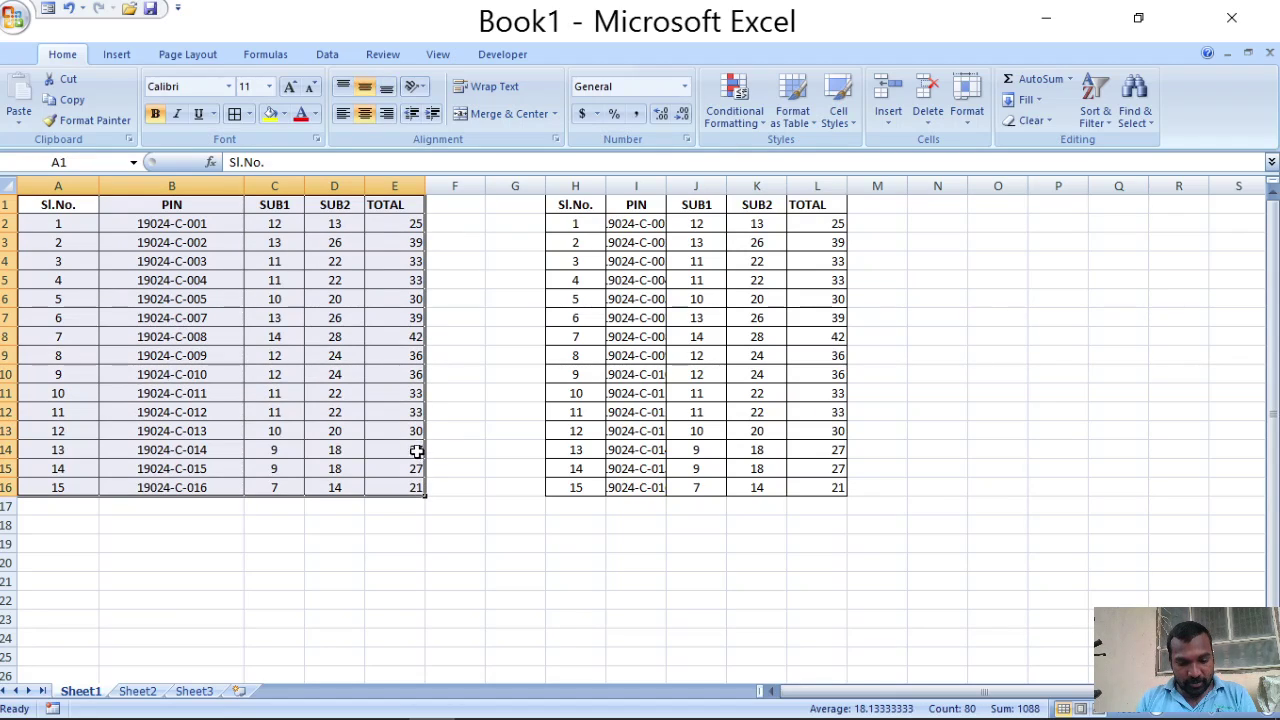
{"action": "key", "text": "ctrl+c"}
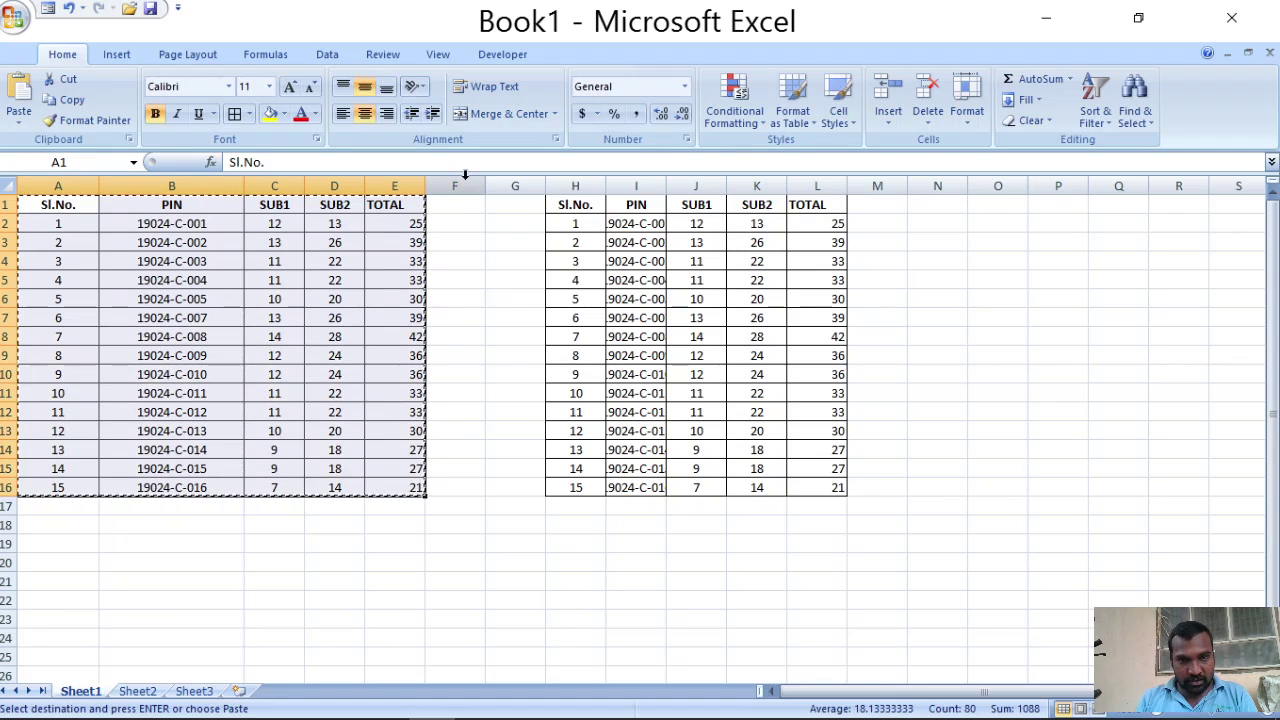
{"action": "left_click", "coordinate": [926, 204]}
{"action": "right_click", "coordinate": [926, 204]}
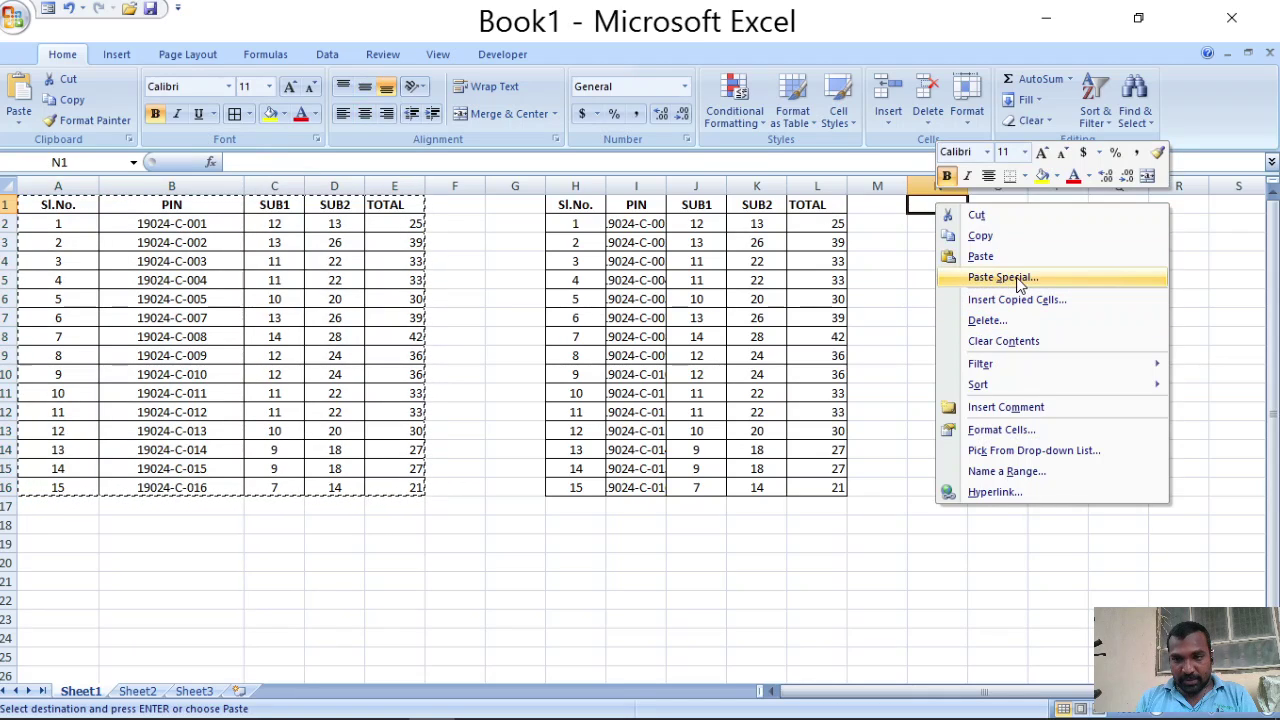
{"action": "left_click", "coordinate": [1012, 278]}
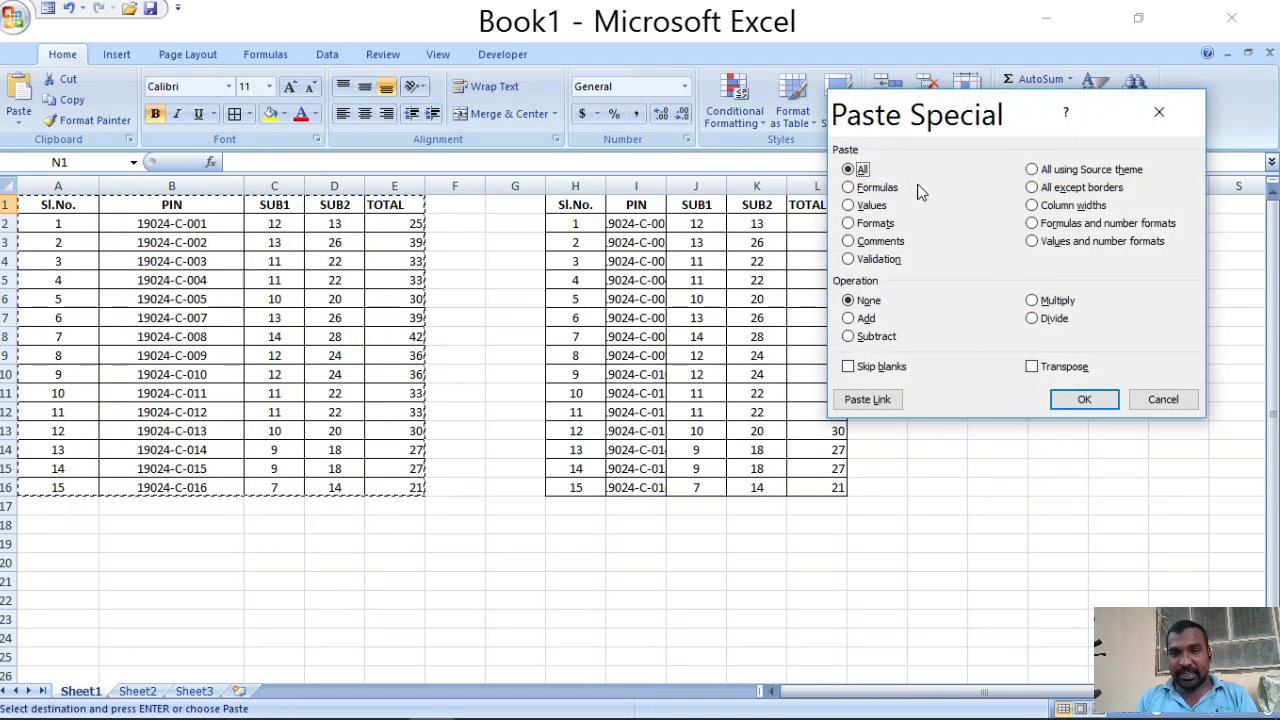
{"action": "left_click", "coordinate": [880, 207]}
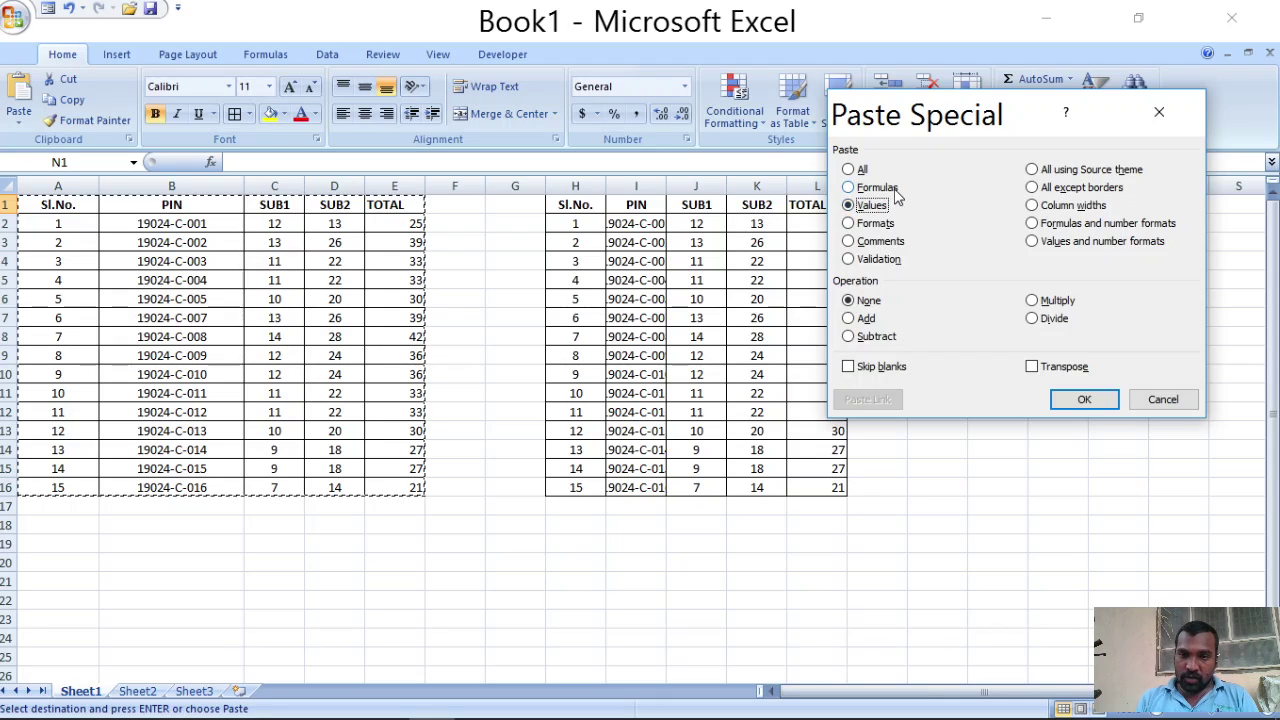
{"action": "left_click", "coordinate": [886, 190]}
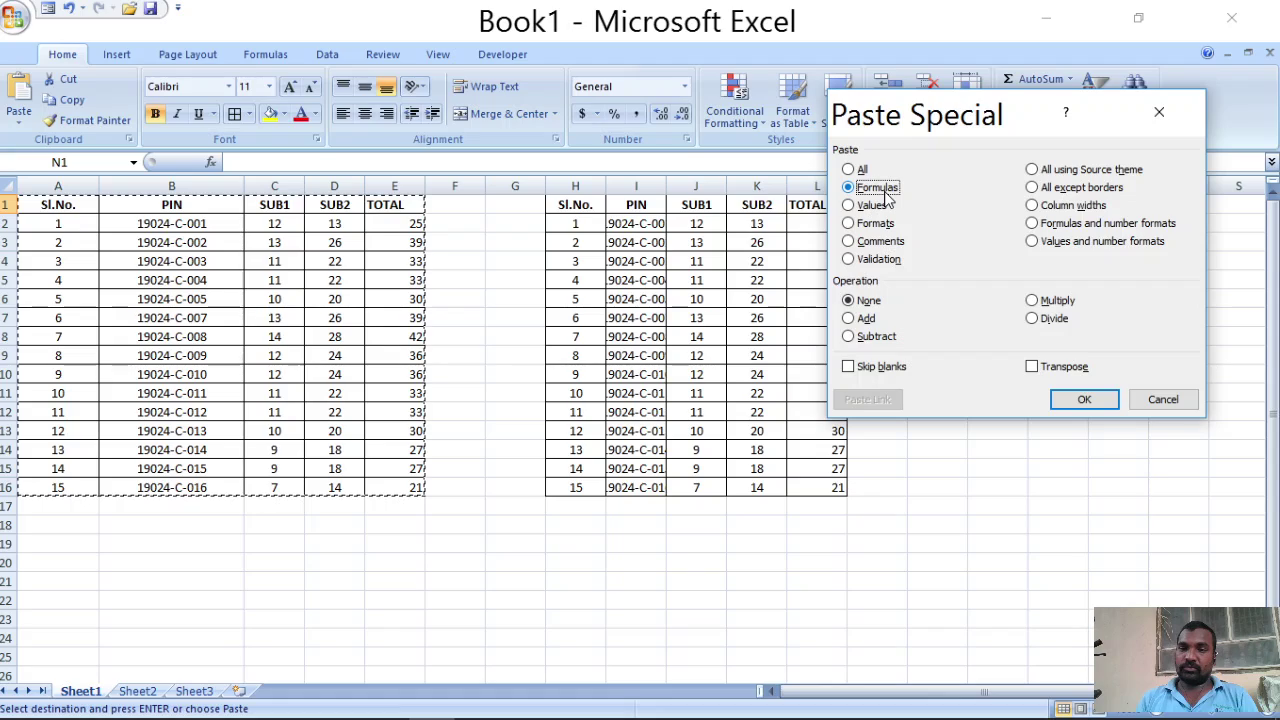
{"action": "left_click", "coordinate": [888, 228]}
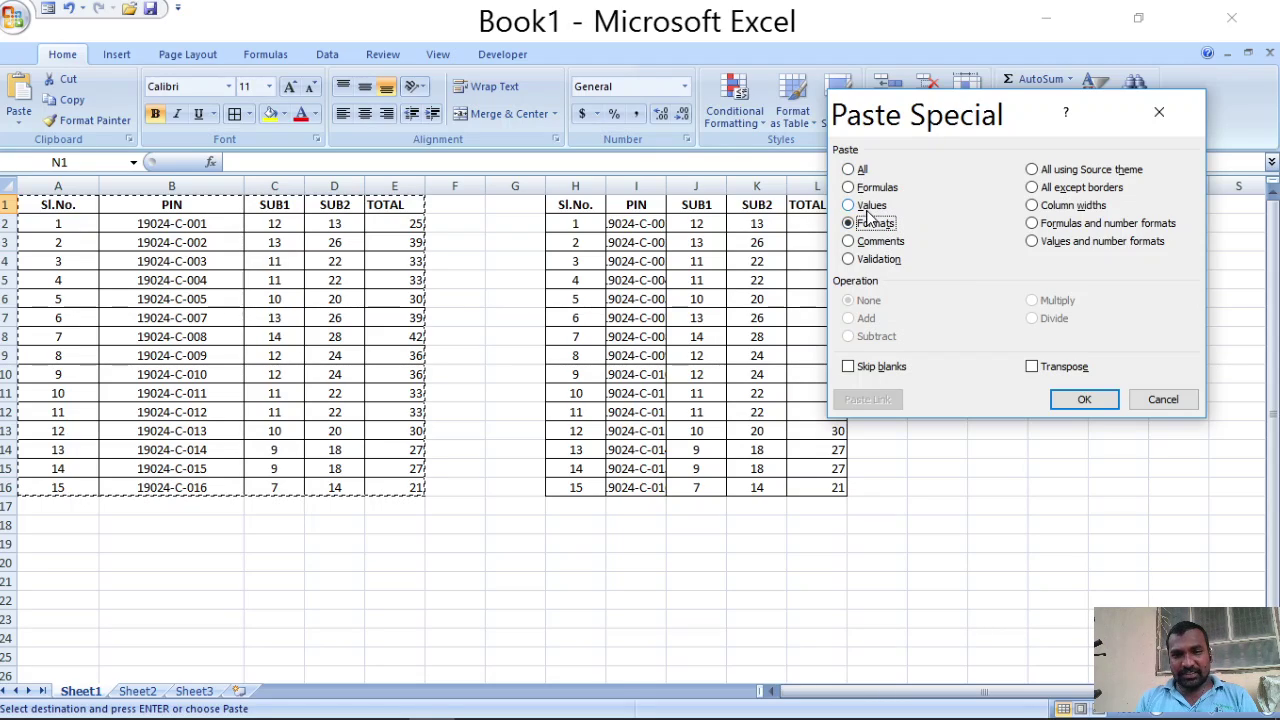
{"action": "left_click", "coordinate": [864, 171]}
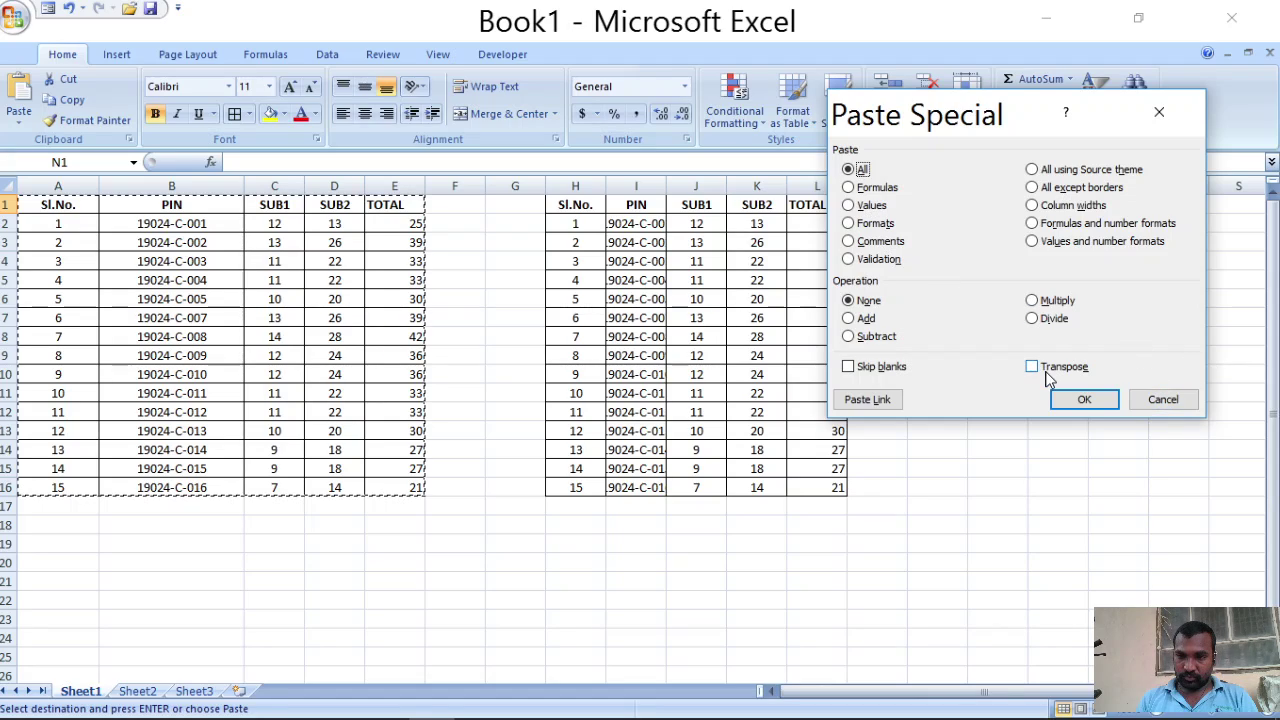
{"action": "left_click", "coordinate": [849, 187]}
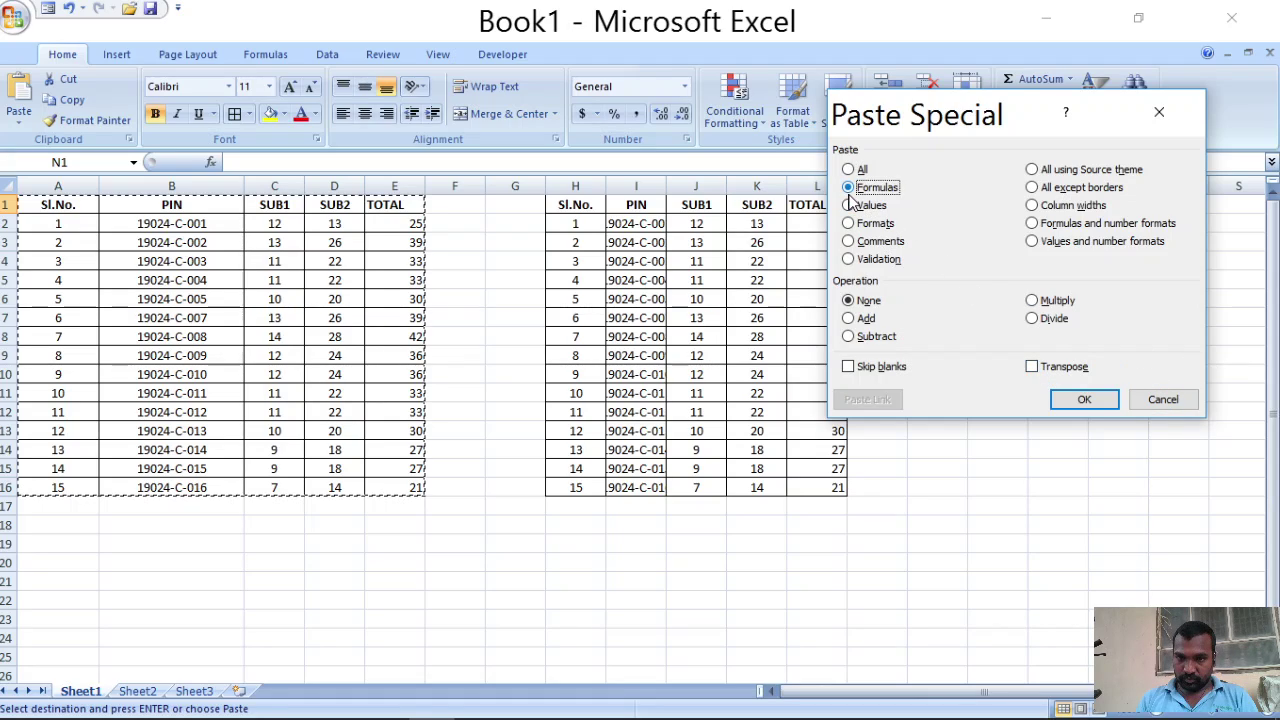
{"action": "left_click", "coordinate": [850, 205]}
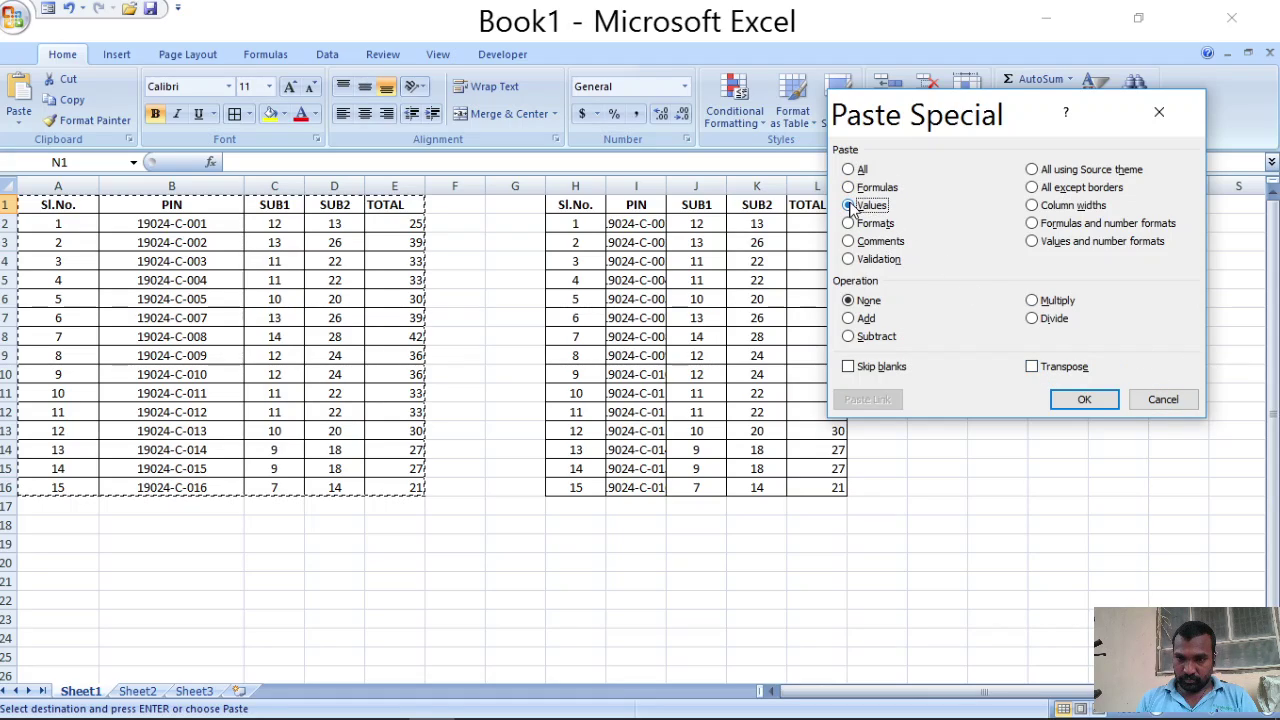
{"action": "left_click", "coordinate": [1033, 367]}
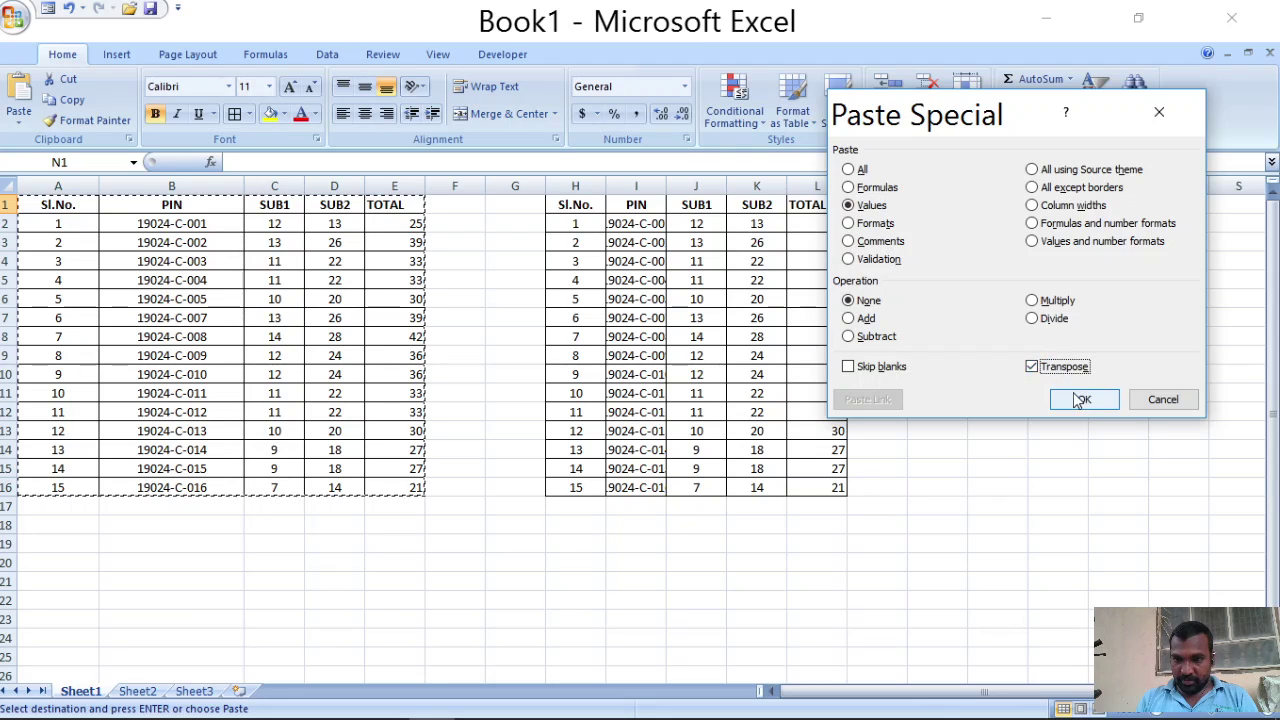
{"action": "left_click", "coordinate": [1075, 399]}
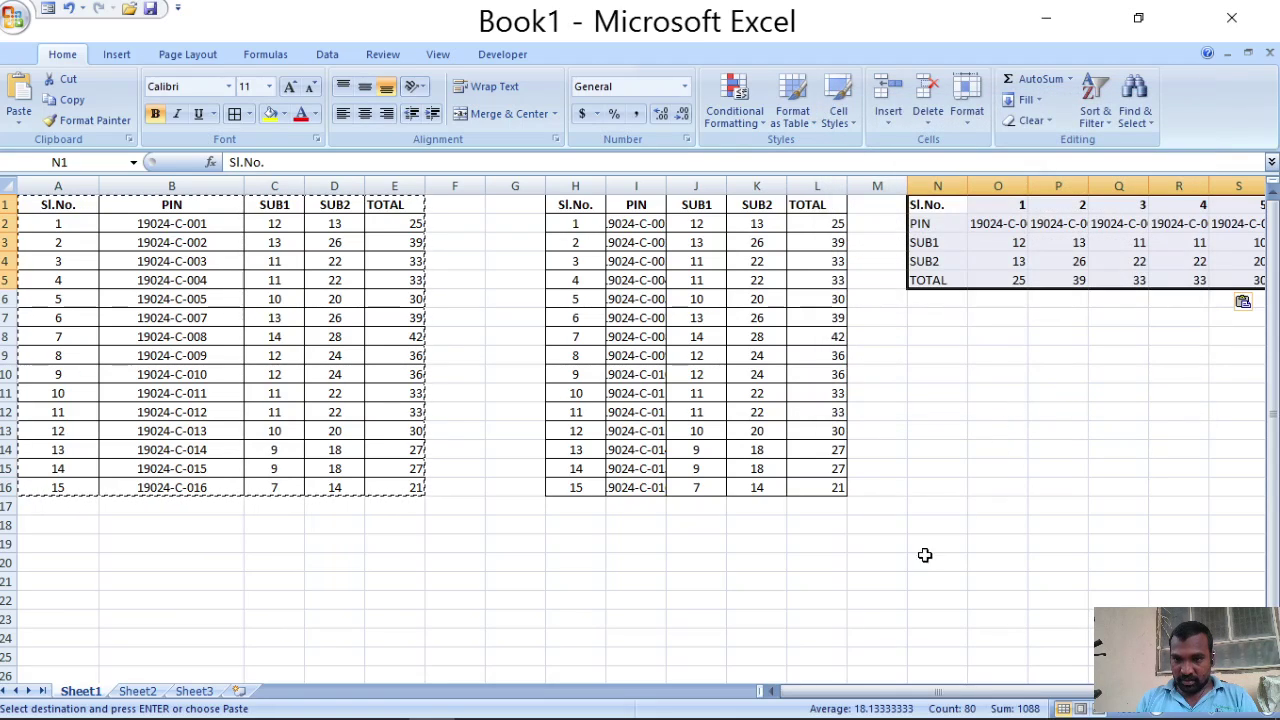
Step: Compare the PIN column in the second table with the PIN row of the transposed table
{"action": "mouse_move", "coordinate": [840, 692]}
{"action": "left_mouse_down"}
{"action": "mouse_move", "coordinate": [1000, 692]}
{"action": "mouse_move", "coordinate": [842, 692]}
{"action": "left_mouse_up"}
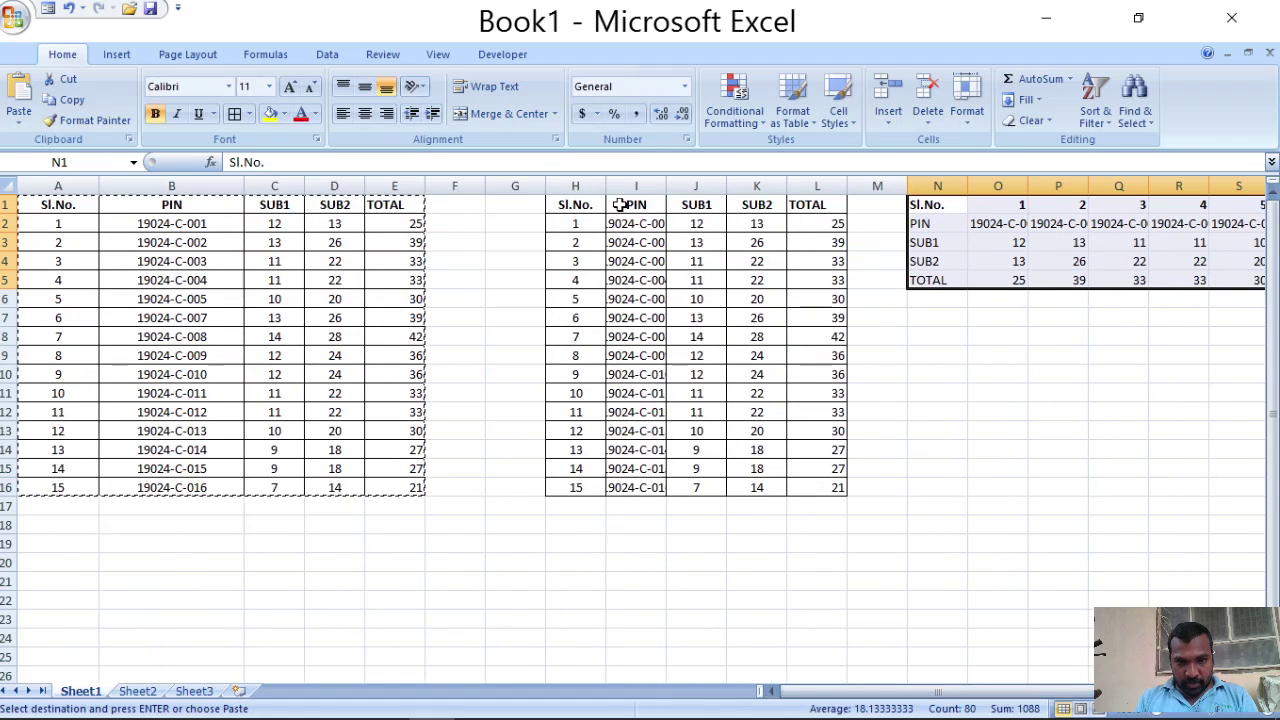
{"action": "left_click_drag", "start_coordinate": [620, 205], "coordinate": [620, 453]}
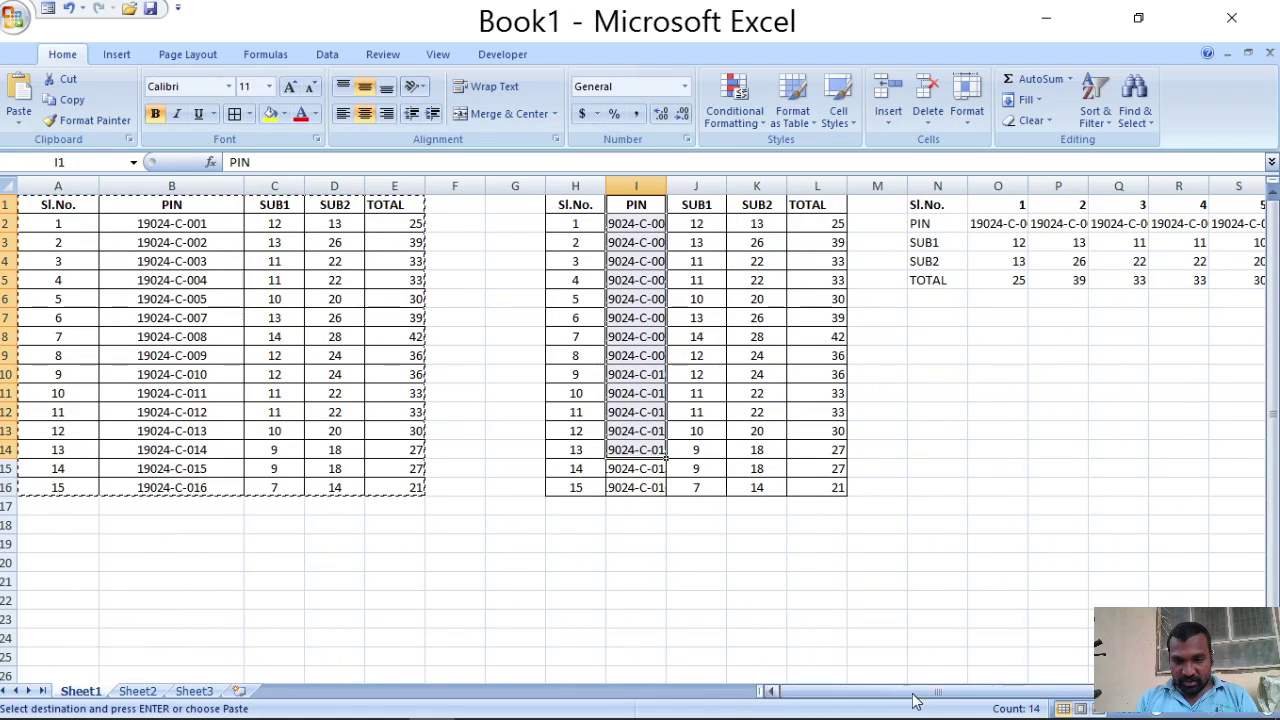
{"action": "left_click_drag", "start_coordinate": [914, 692], "coordinate": [1026, 692]}
{"action": "left_click_drag", "start_coordinate": [485, 222], "coordinate": [1240, 220]}
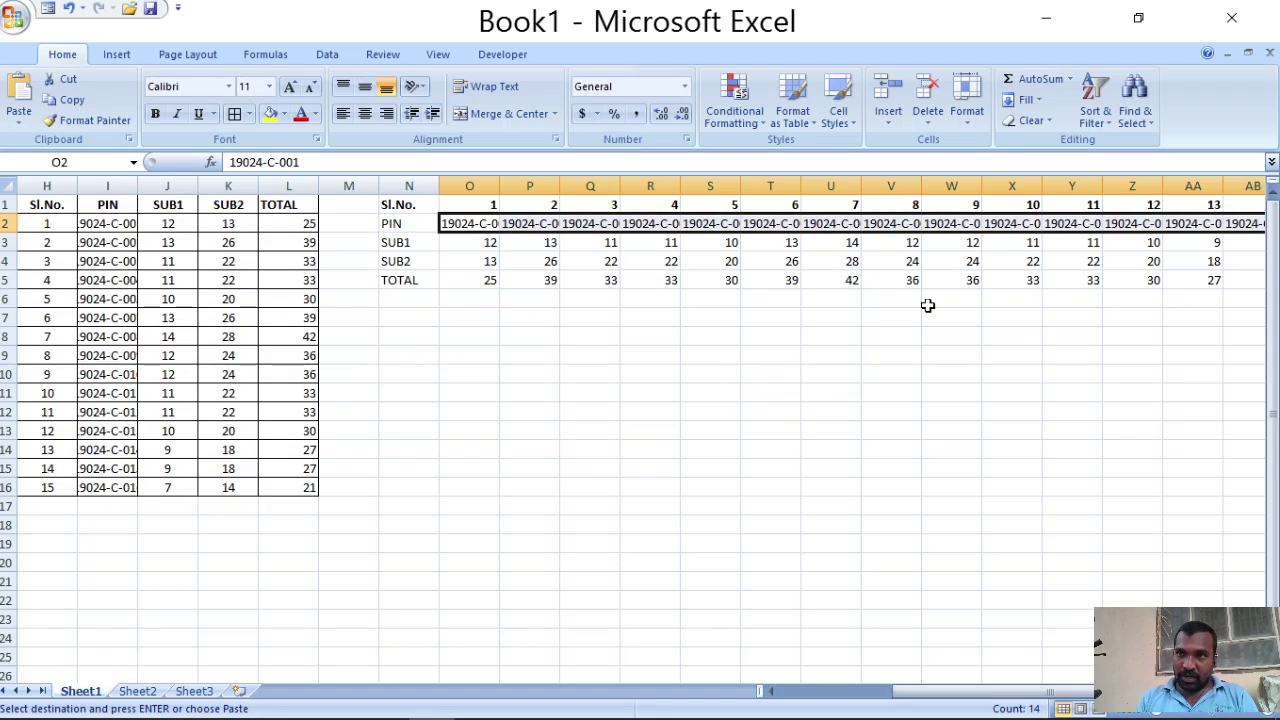
{"action": "left_click", "coordinate": [429, 318]}
{"action": "left_click", "coordinate": [418, 204]}
{"action": "right_click", "coordinate": [415, 201]}
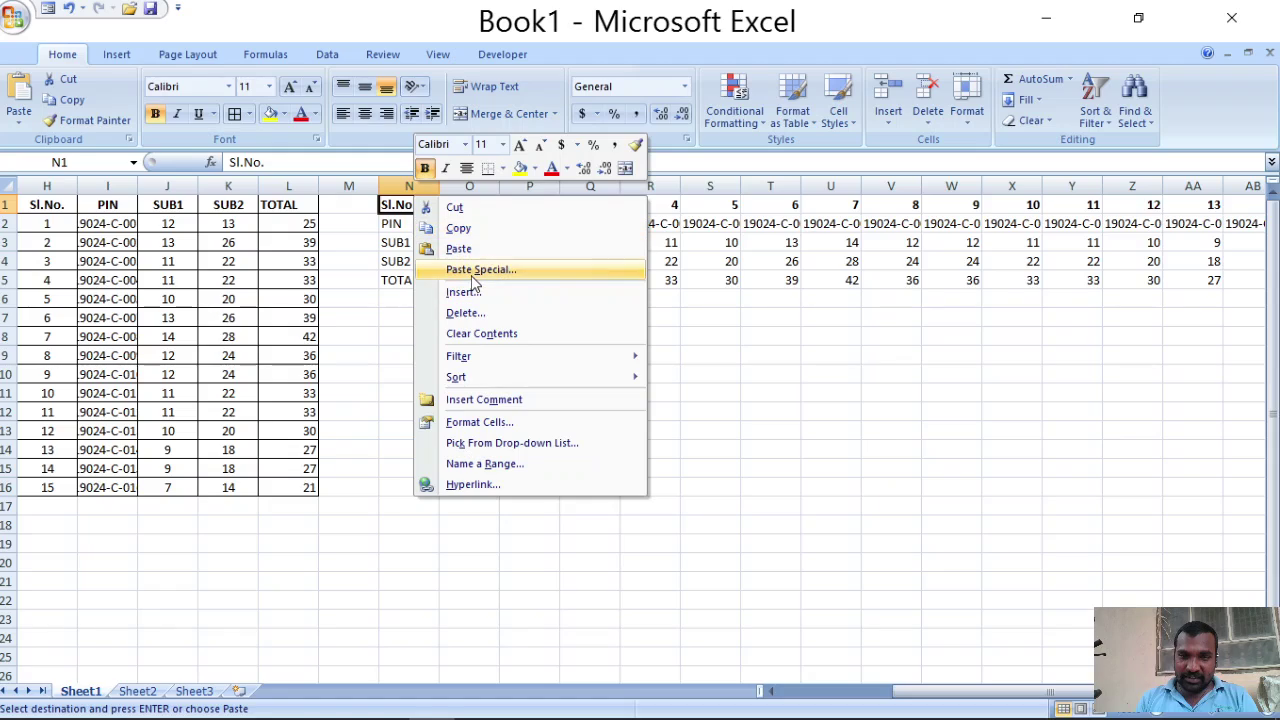
{"action": "left_click", "coordinate": [476, 270]}
{"action": "left_click", "coordinate": [522, 363]}
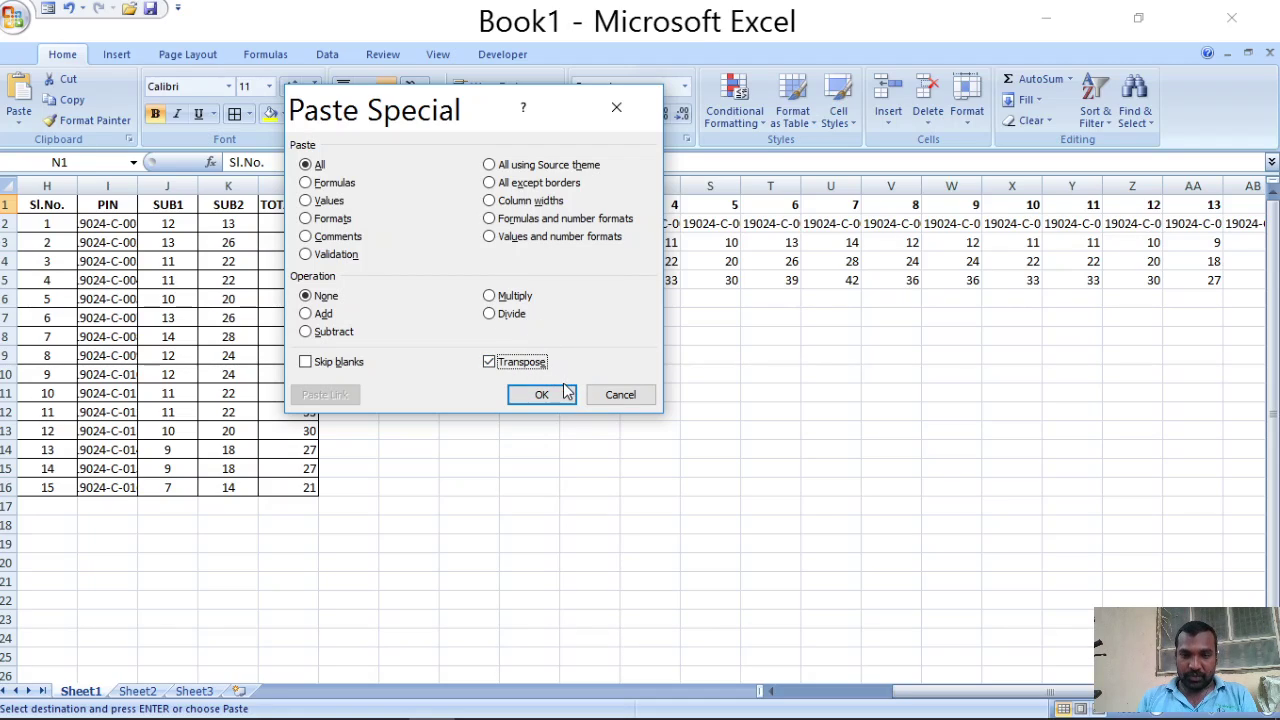
{"action": "left_click", "coordinate": [628, 396]}
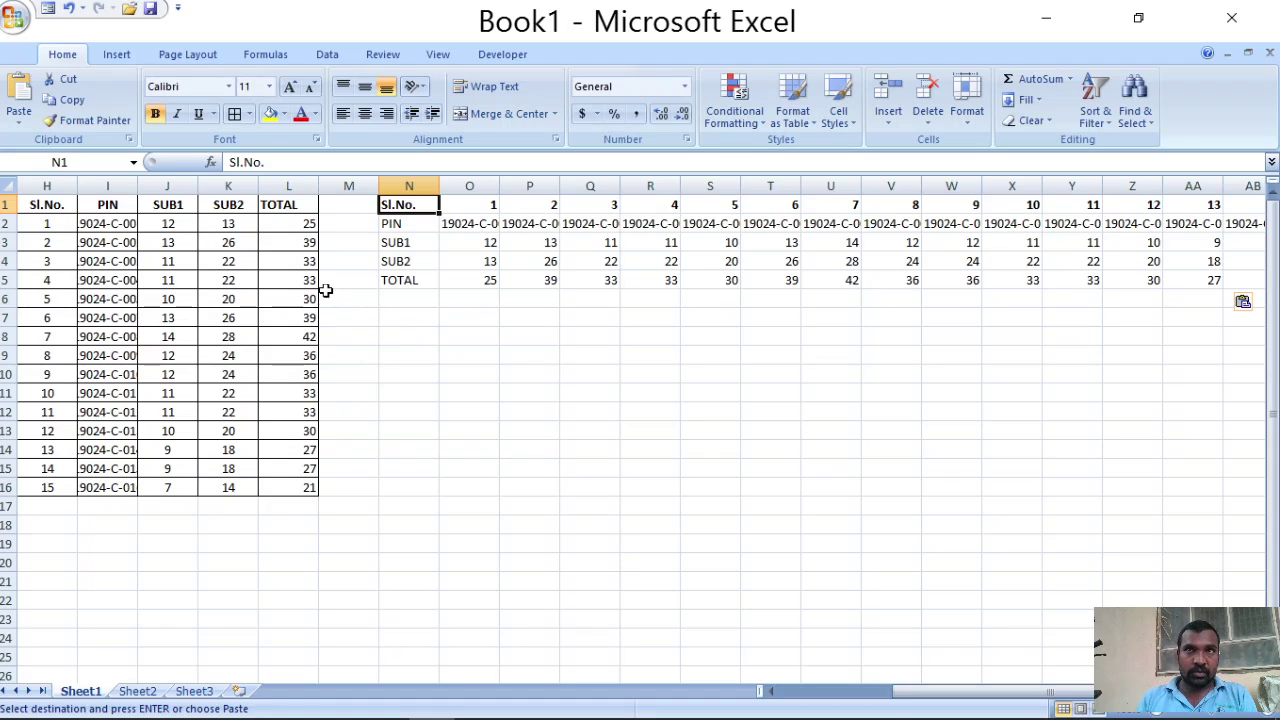
{"action": "left_click", "coordinate": [157, 224]}
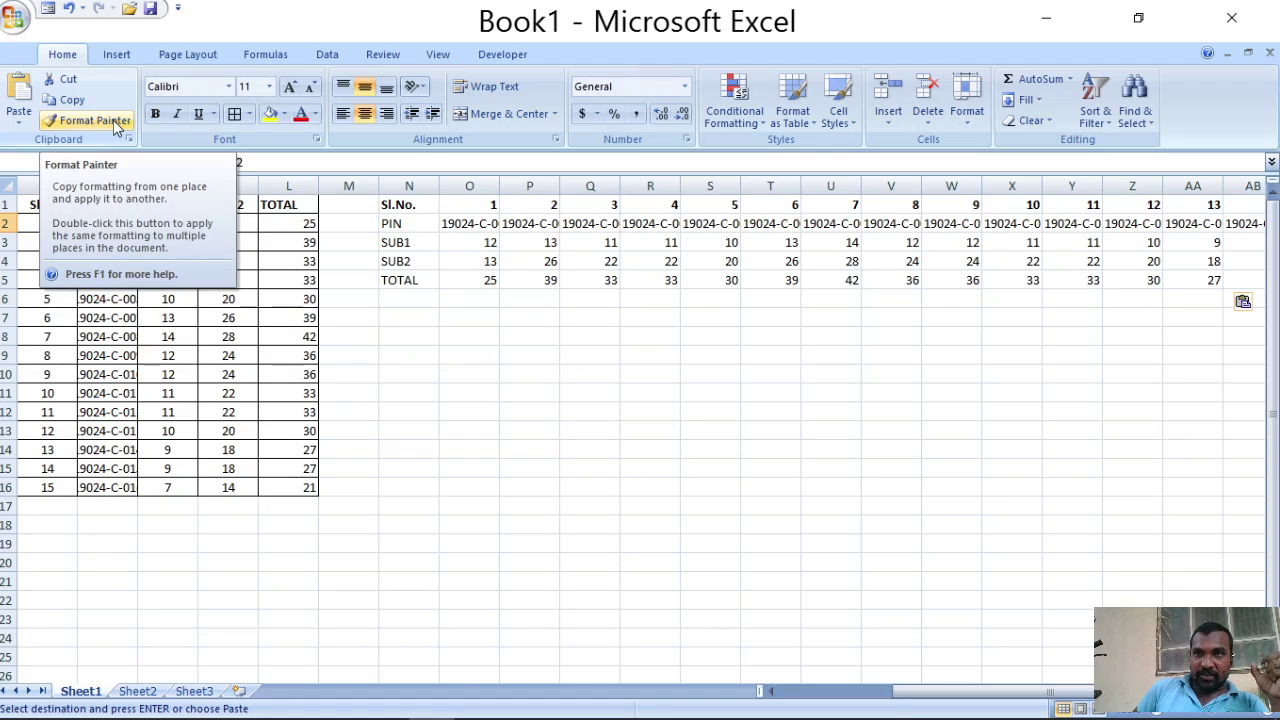
{"action": "left_click", "coordinate": [425, 413]}
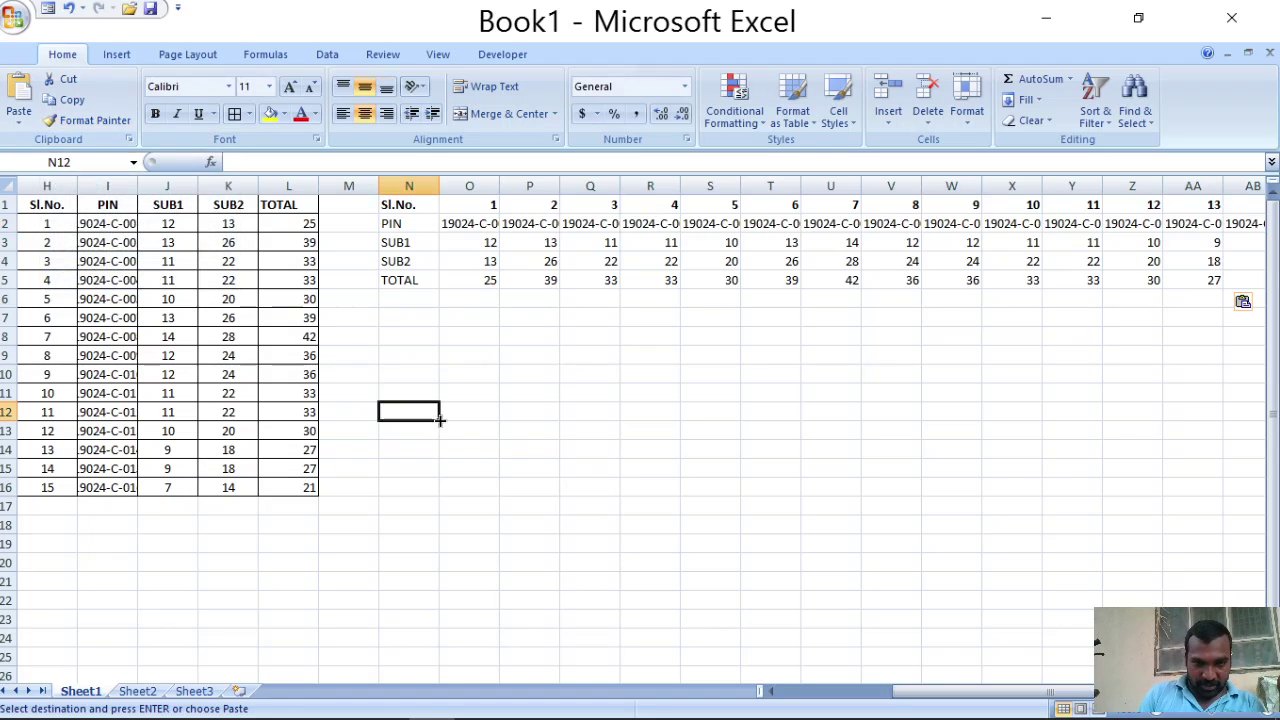
Step: Centre the TOTAL label in N5 horizontally and widen column N
{"action": "left_click", "coordinate": [400, 283]}
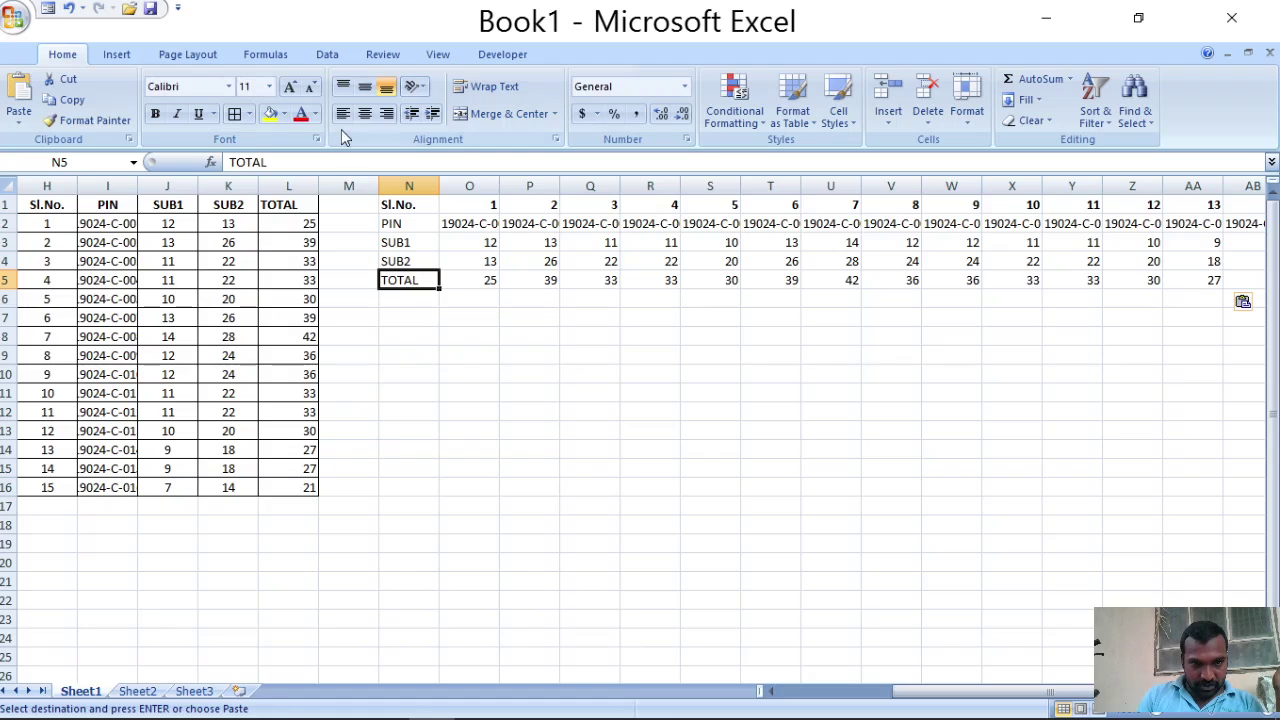
{"action": "left_click", "coordinate": [365, 113]}
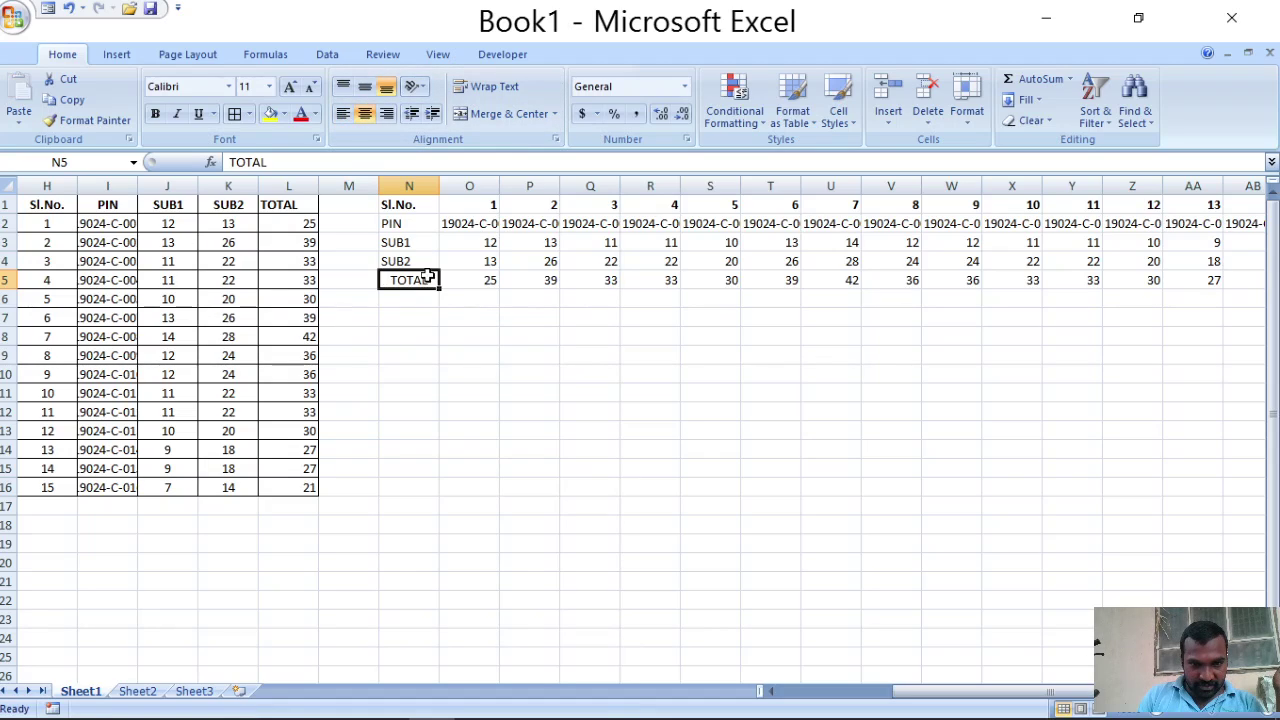
{"action": "left_click_drag", "start_coordinate": [439, 186], "coordinate": [491, 186]}
{"action": "key", "text": "Down"}
{"action": "key", "text": "Down"}
{"action": "key", "text": "Down"}
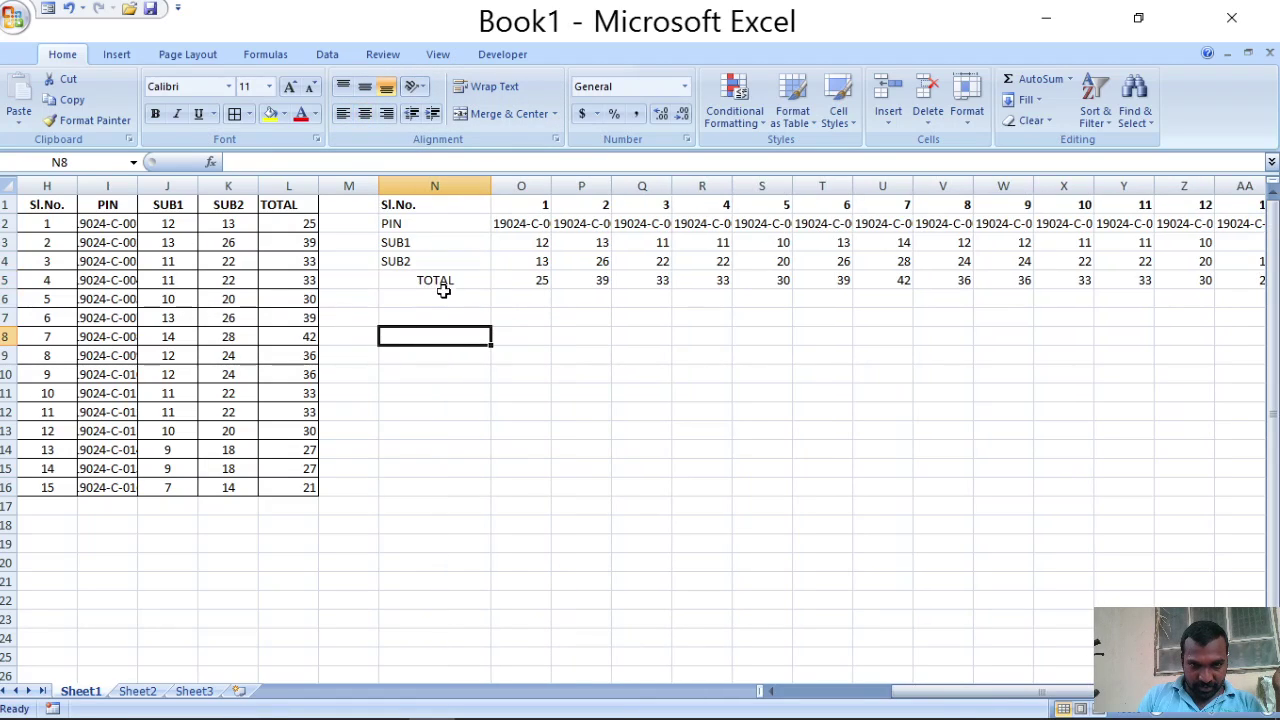
Step: Set the TOTAL label in N5 to middle vertical alignment with centred horizontal alignment
{"action": "left_click", "coordinate": [443, 284]}
{"action": "left_click", "coordinate": [366, 116]}
{"action": "left_click", "coordinate": [366, 89]}
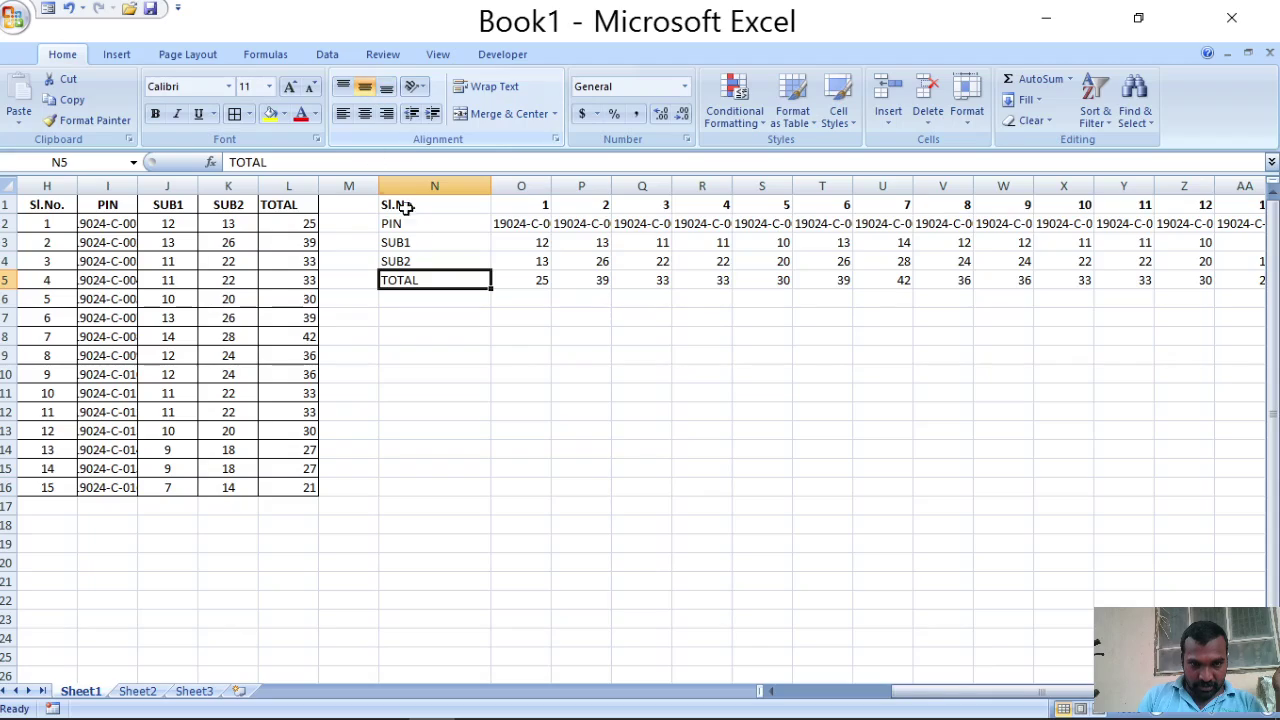
{"action": "left_click", "coordinate": [365, 113]}
{"action": "left_click", "coordinate": [448, 410]}
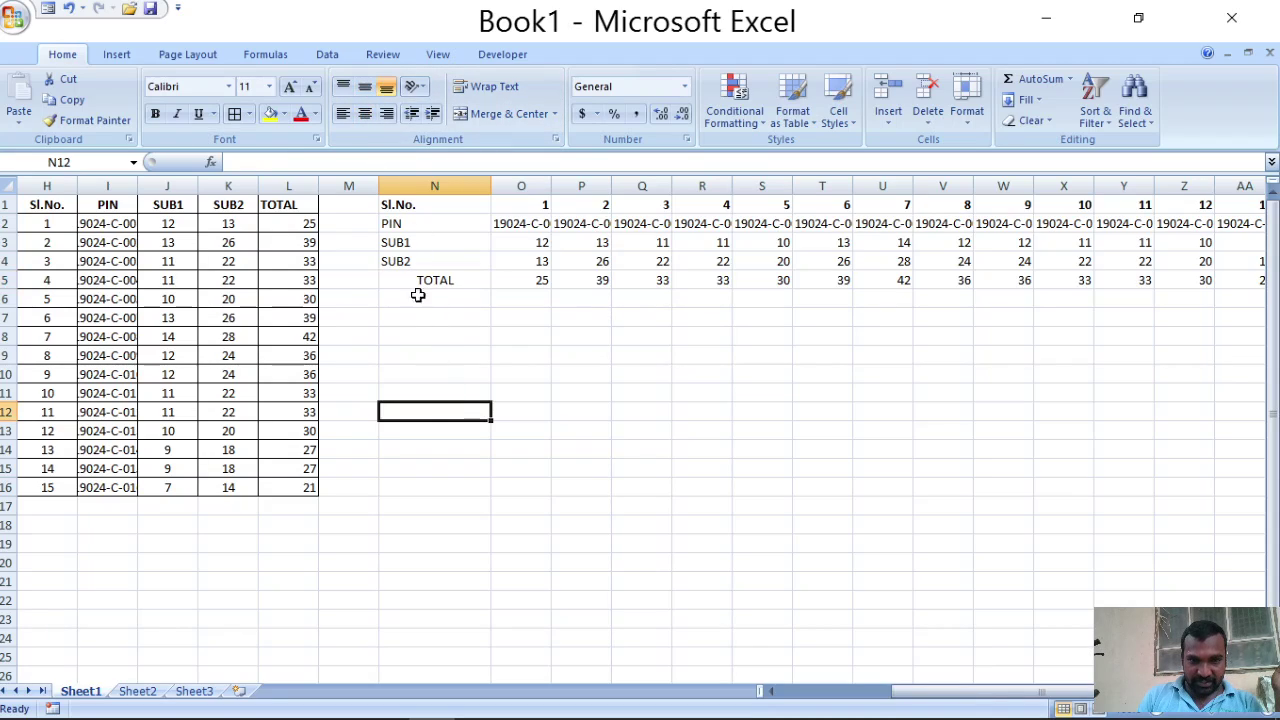
Step: Copy the formatting of the TOTAL label in N5 onto the SUB2 label in N4 with Format Painter
{"action": "left_click", "coordinate": [409, 264]}
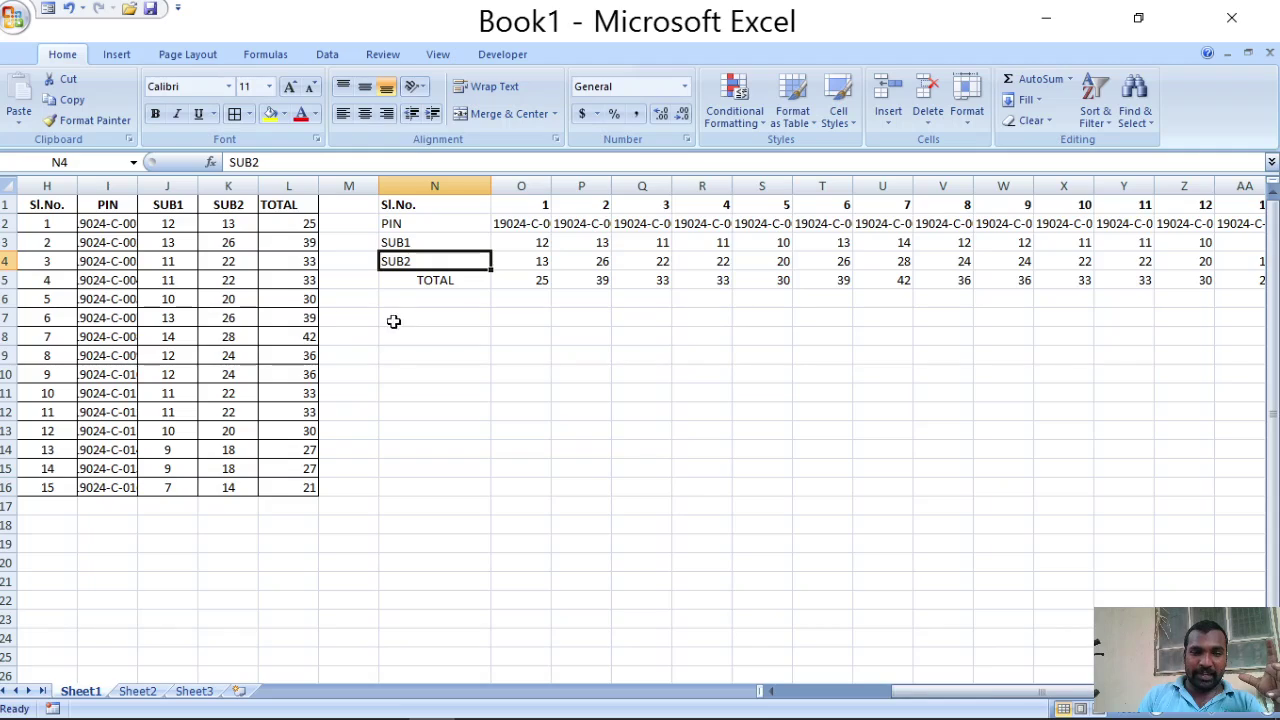
{"action": "left_click", "coordinate": [441, 283]}
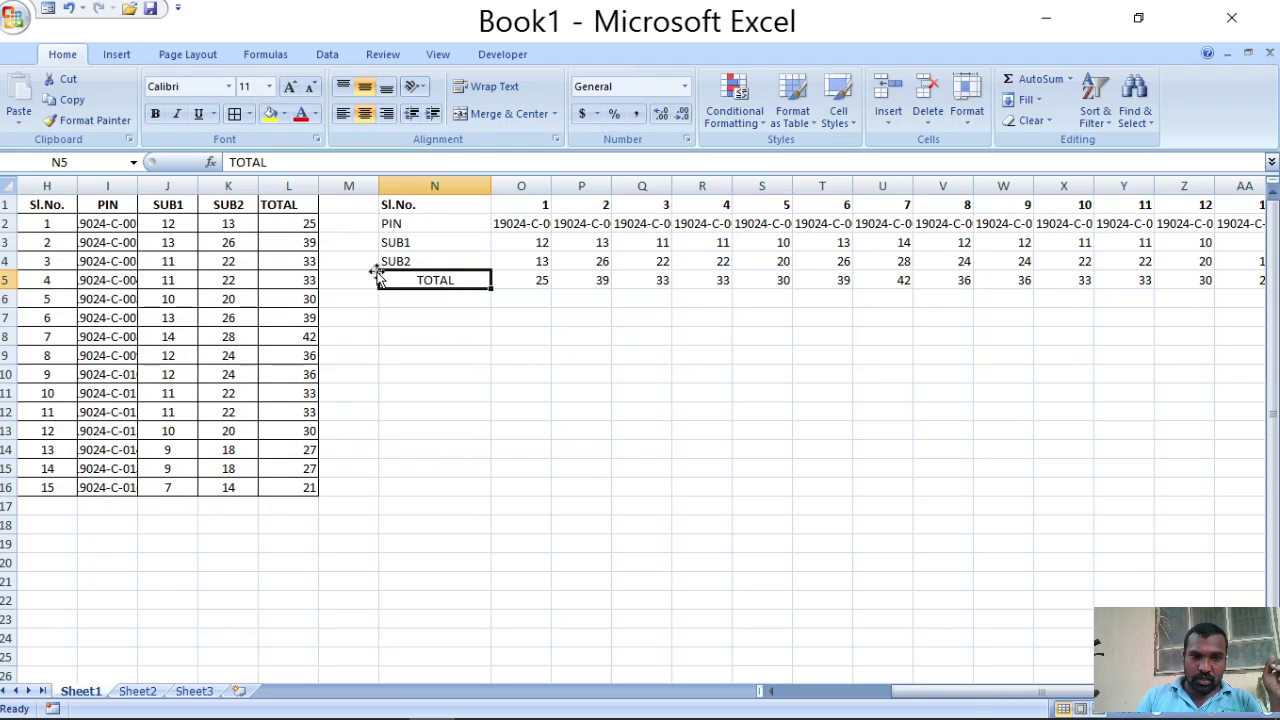
{"action": "left_click", "coordinate": [108, 121]}
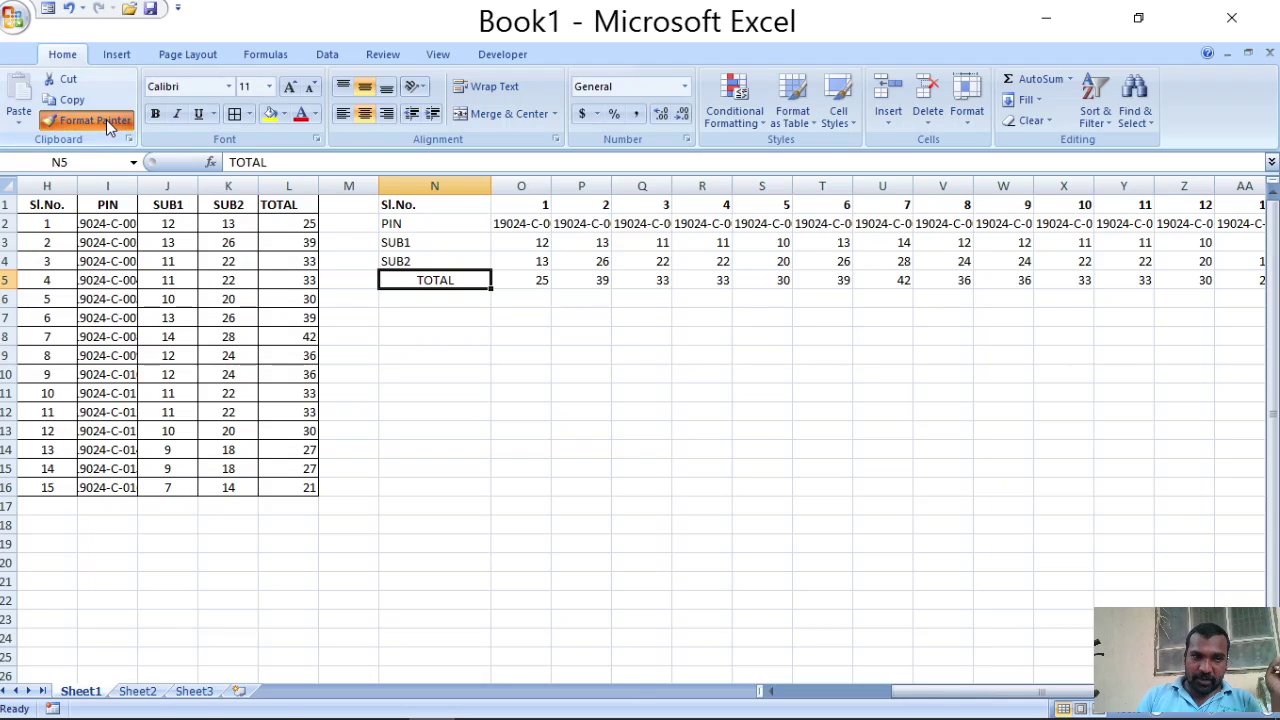
{"action": "left_click", "coordinate": [412, 262]}
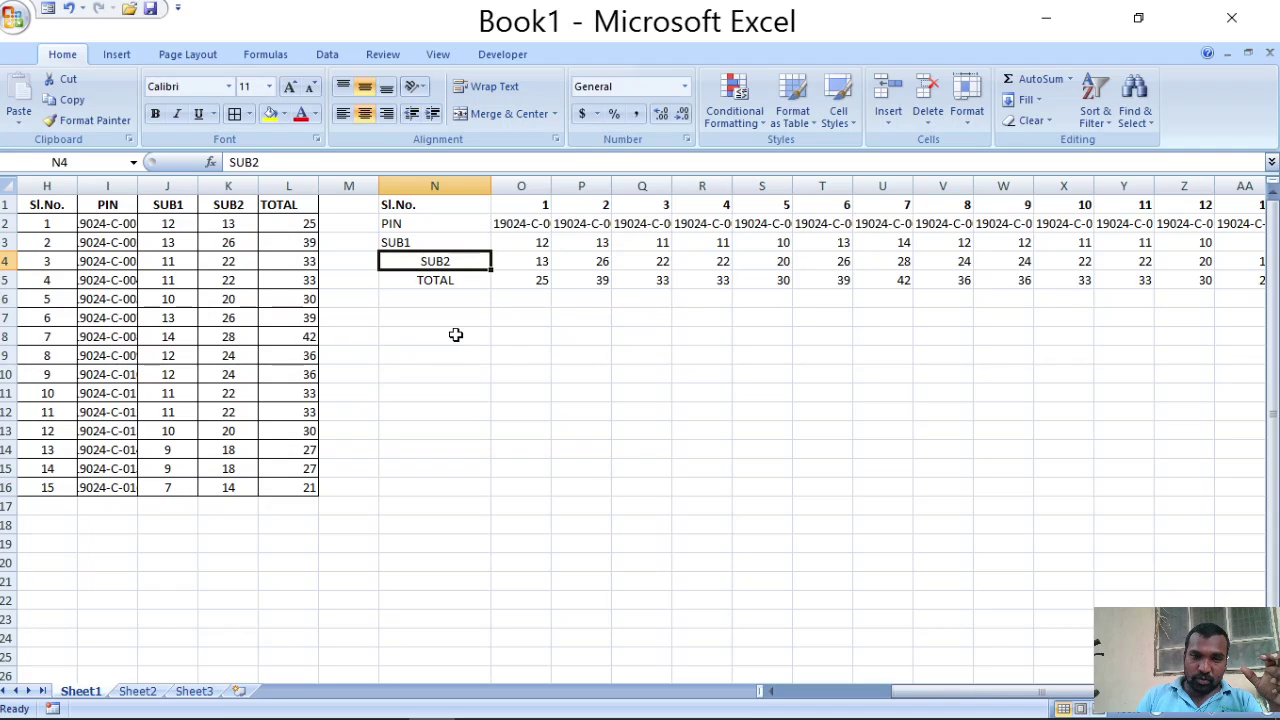
{"action": "left_click", "coordinate": [455, 280]}
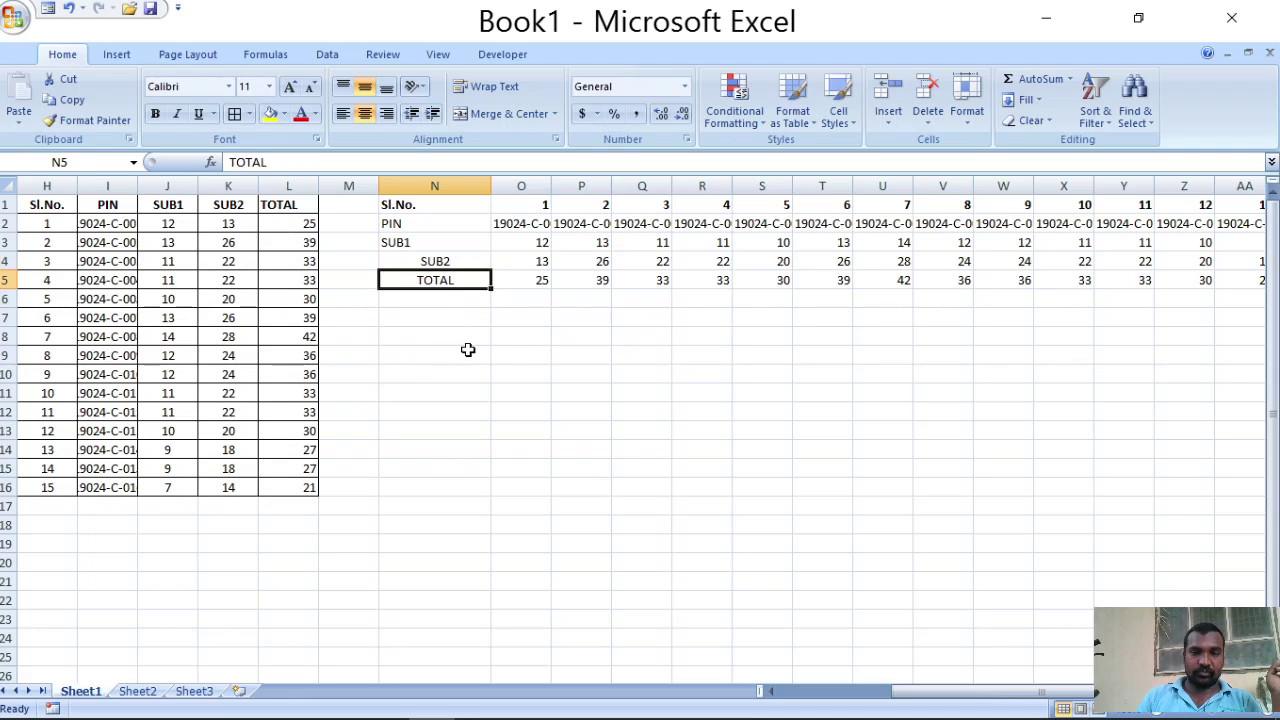
{"action": "left_click", "coordinate": [466, 262]}
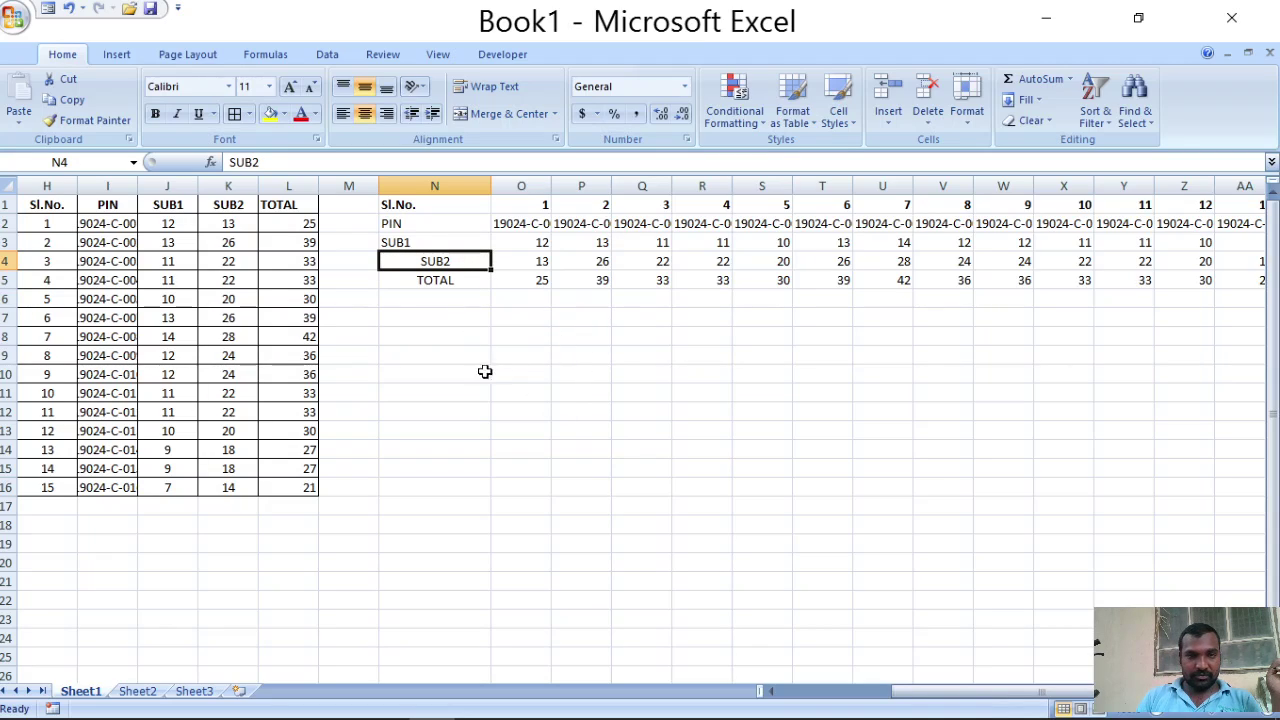
{"action": "left_click", "coordinate": [450, 390]}
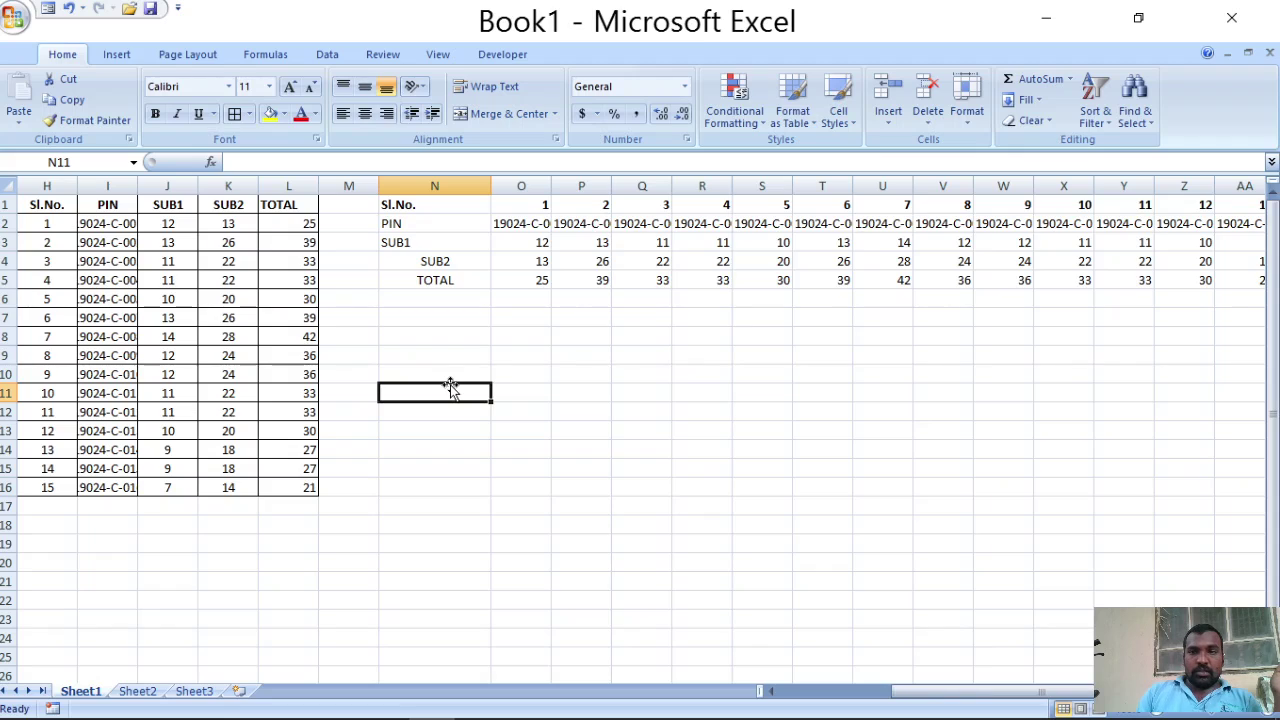
{"action": "mouse_move", "coordinate": [1100, 714]}
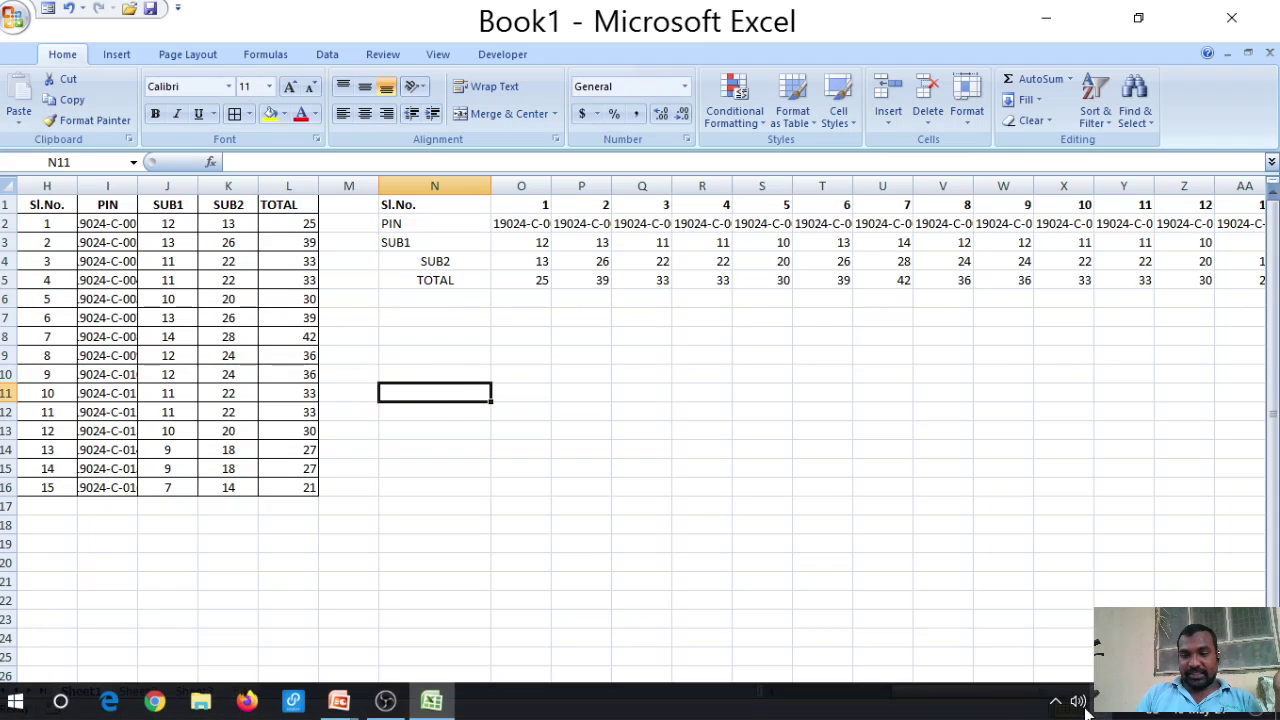
{"action": "left_click", "coordinate": [387, 704]}
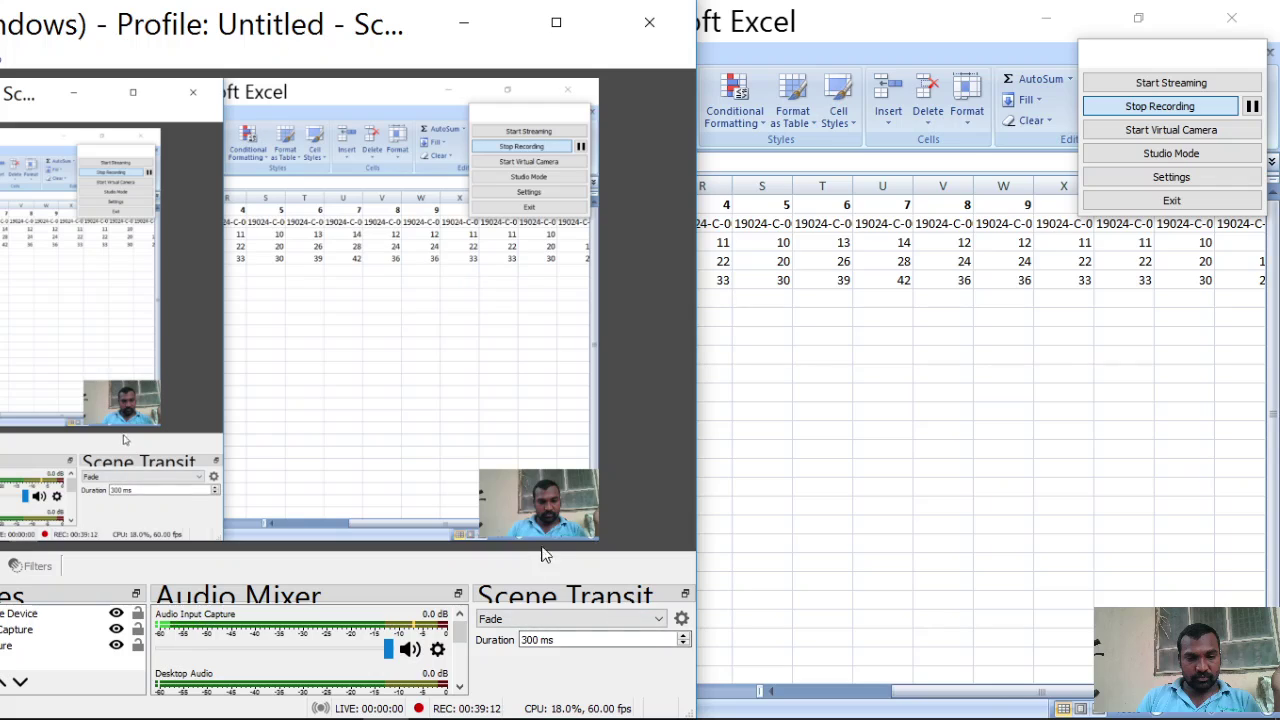
{"action": "left_click", "coordinate": [476, 30]}
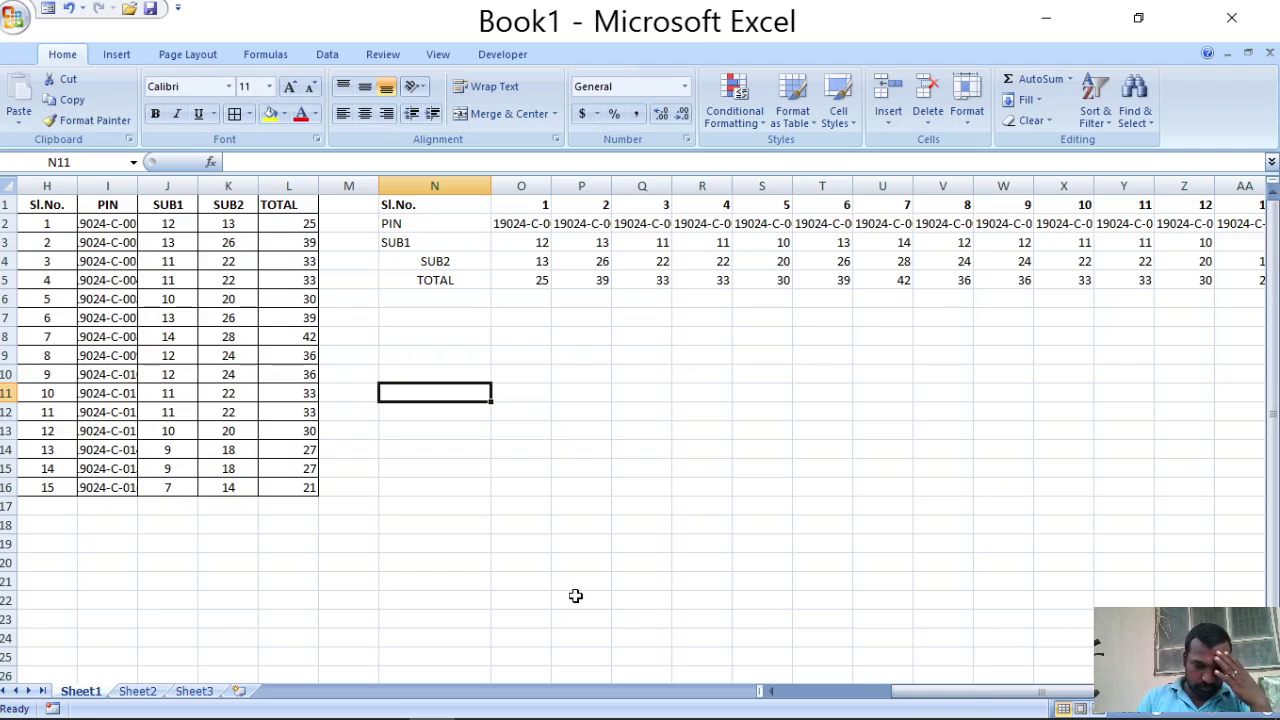
Step: Switch to the Working with Cells presentation in PowerPoint, review its slides including the fill handle one, and return to the Excel workbook
{"action": "mouse_move", "coordinate": [337, 712]}
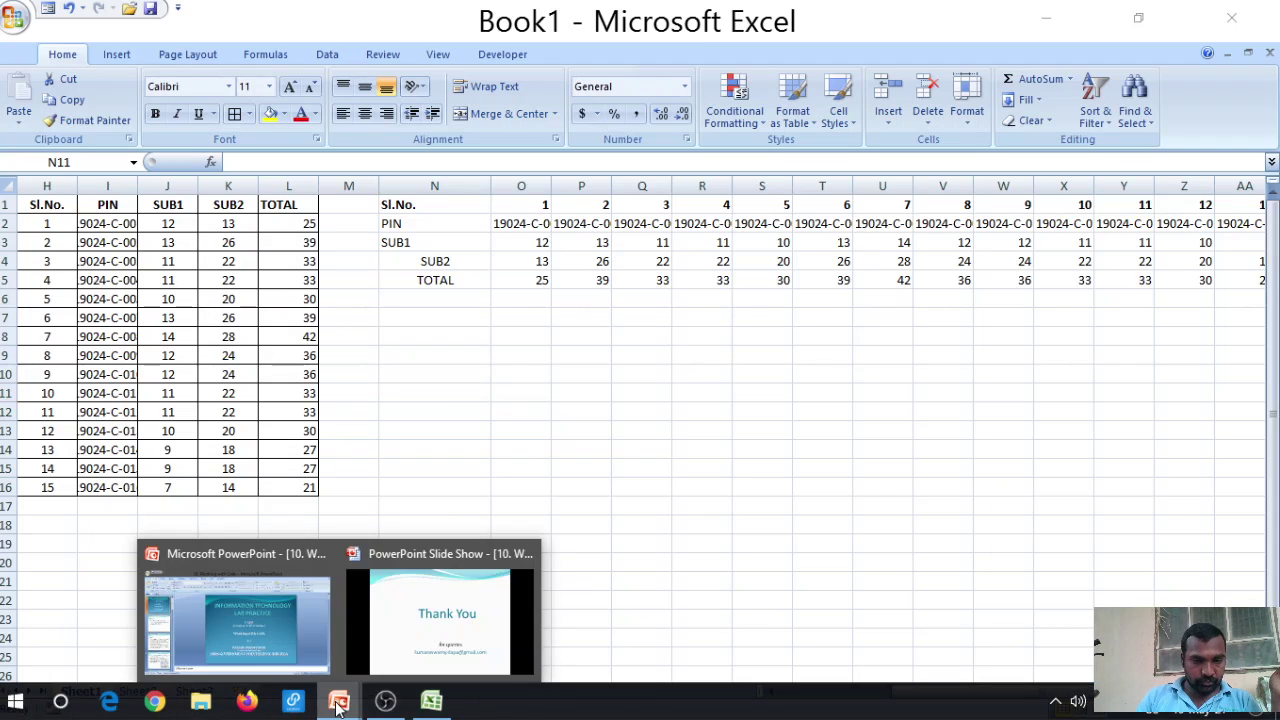
{"action": "left_click", "coordinate": [287, 615]}
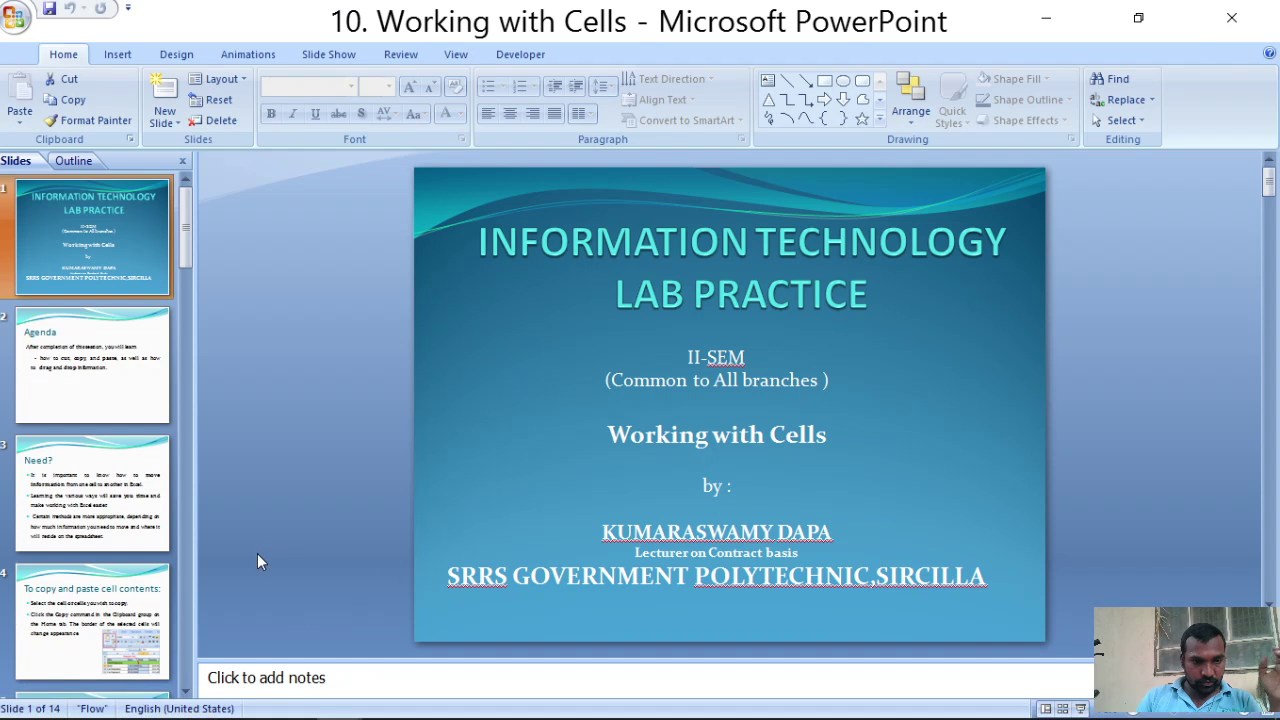
{"action": "scroll", "coordinate": [119, 558], "scroll_direction": "down", "scroll_amount": 6}
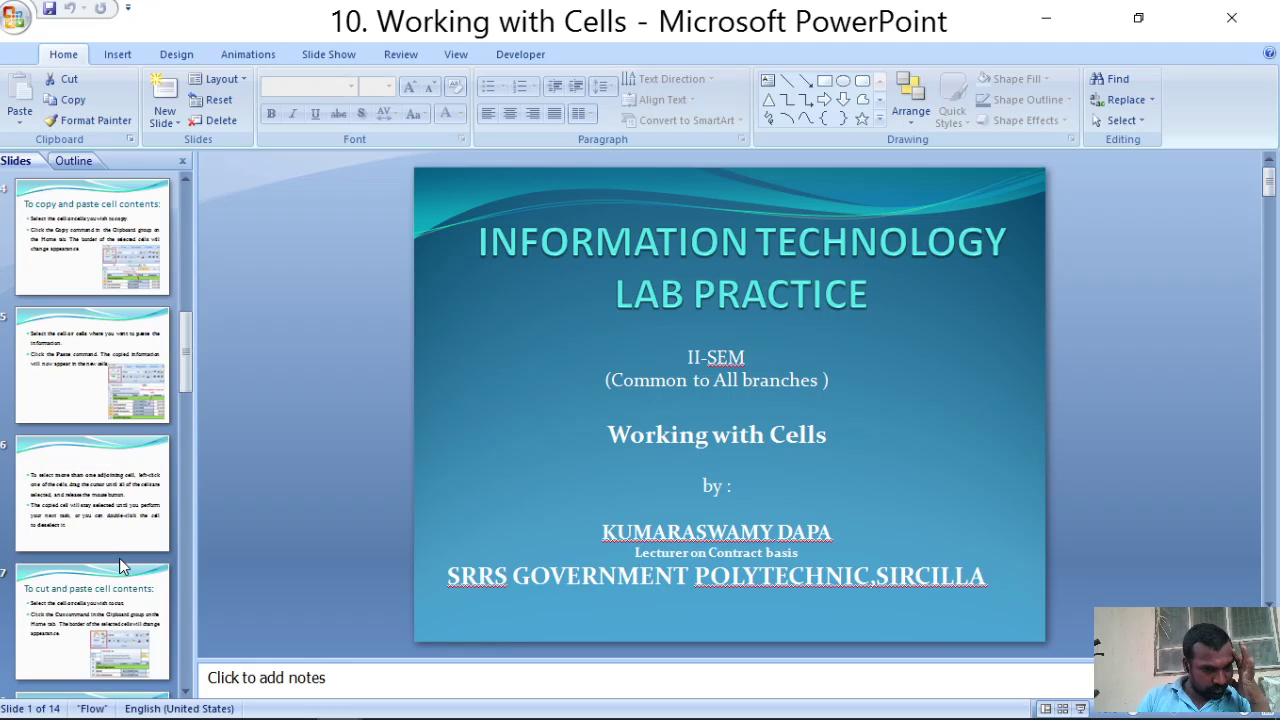
{"action": "scroll", "coordinate": [119, 558], "scroll_direction": "down", "scroll_amount": 3}
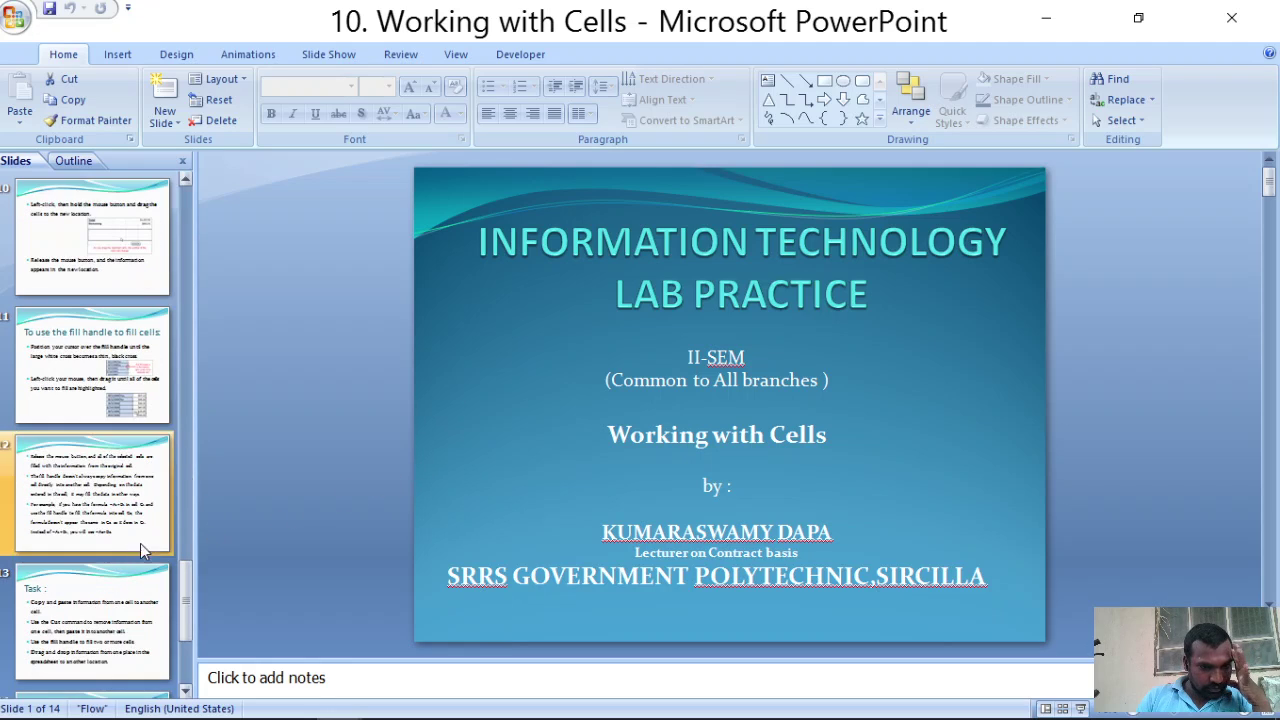
{"action": "left_click", "coordinate": [137, 403]}
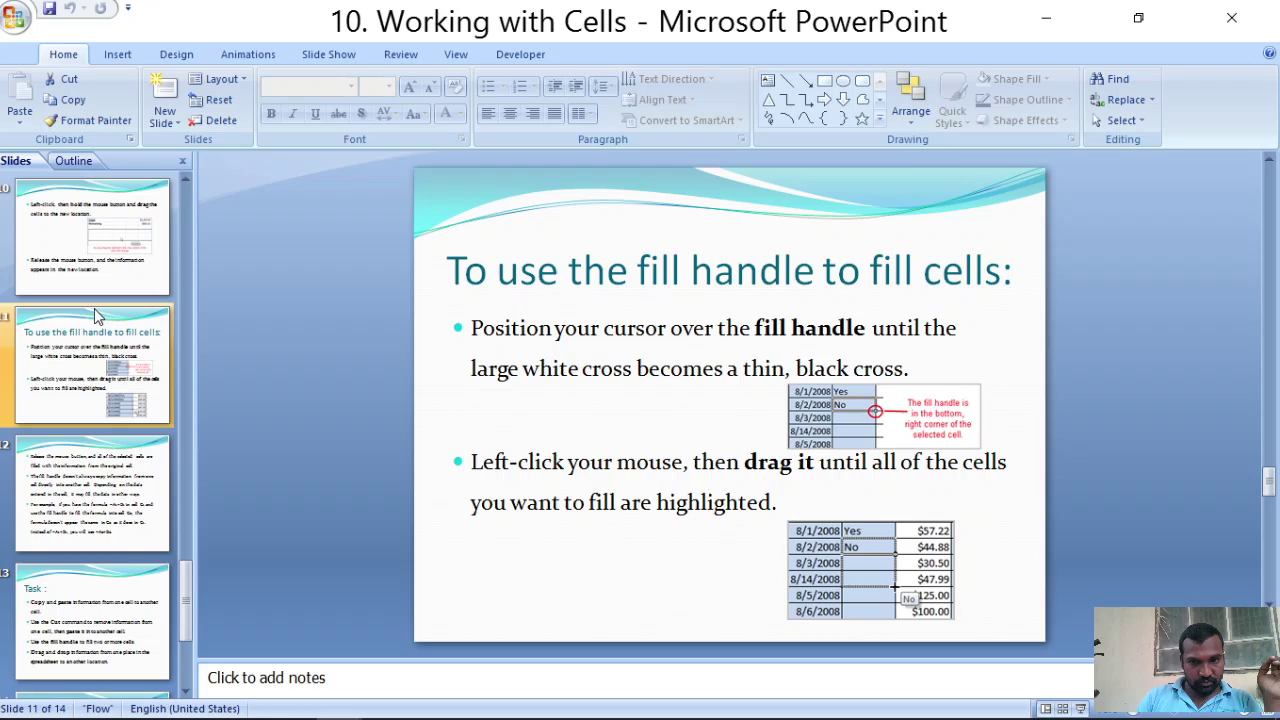
{"action": "scroll", "coordinate": [97, 316], "scroll_direction": "up", "scroll_amount": 1}
{"action": "scroll", "coordinate": [97, 316], "scroll_direction": "up", "scroll_amount": 2}
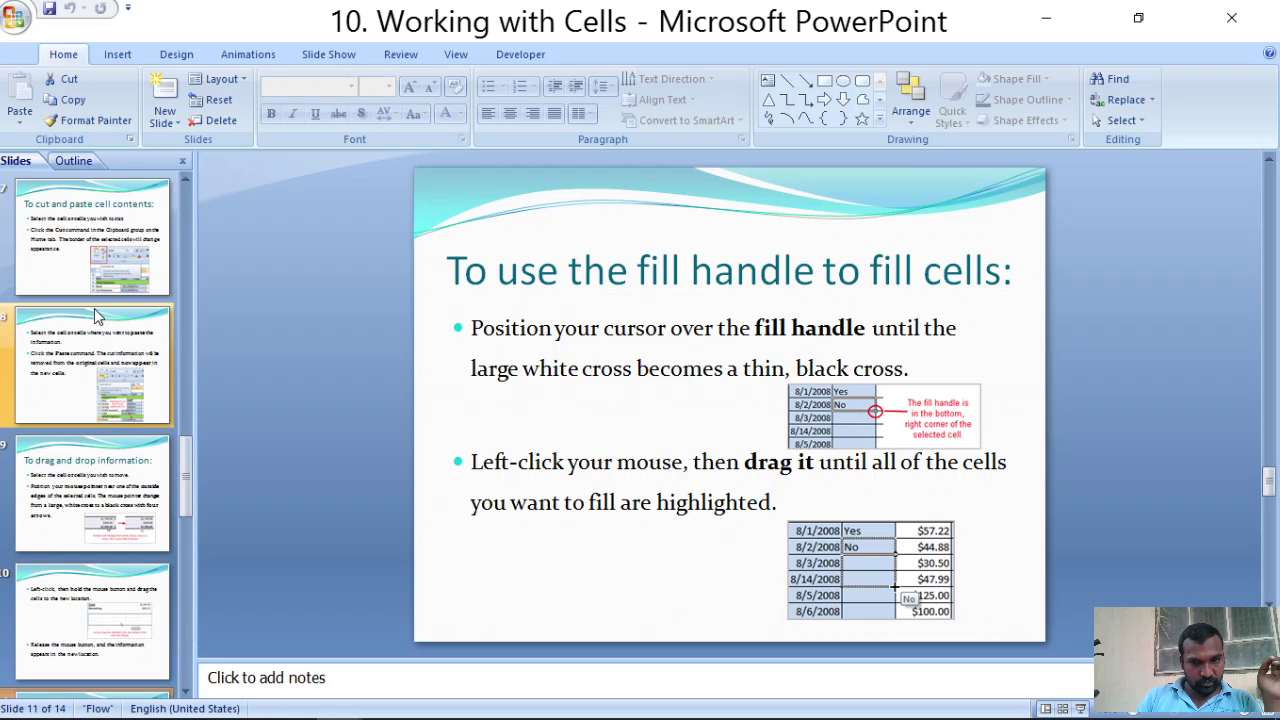
{"action": "scroll", "coordinate": [97, 316], "scroll_direction": "up", "scroll_amount": 3}
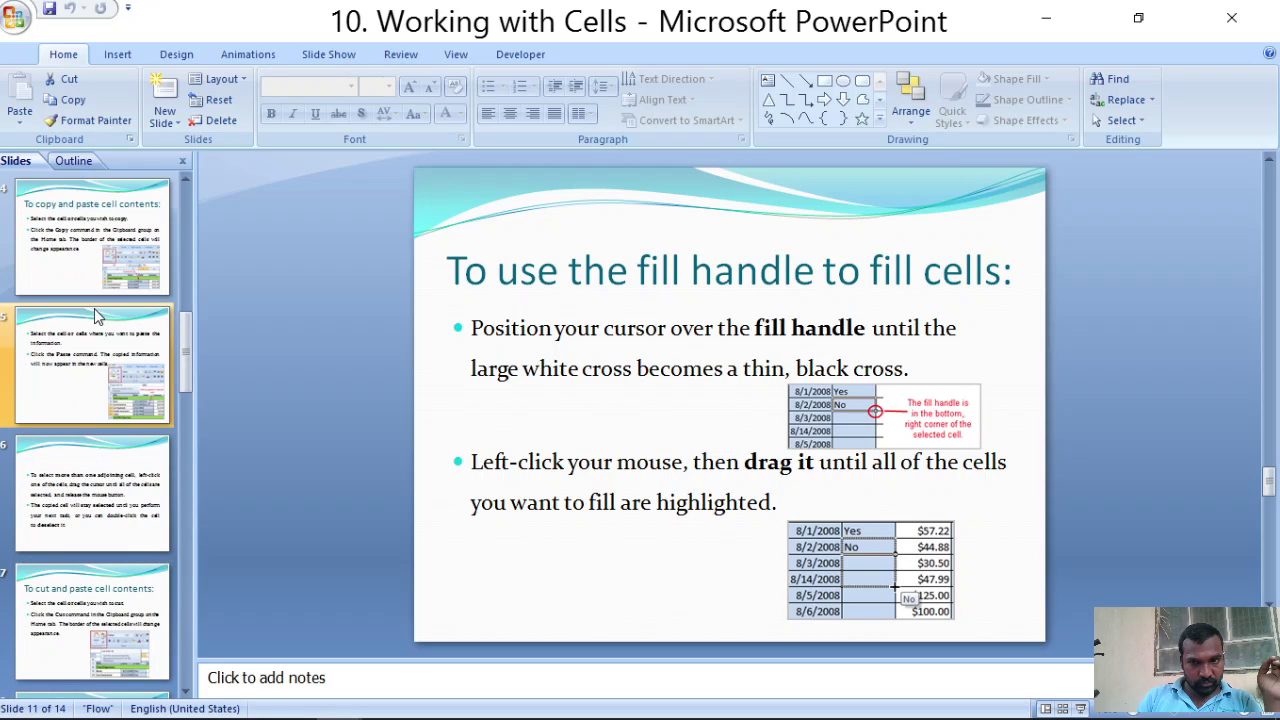
{"action": "scroll", "coordinate": [94, 308], "scroll_direction": "up", "scroll_amount": 3}
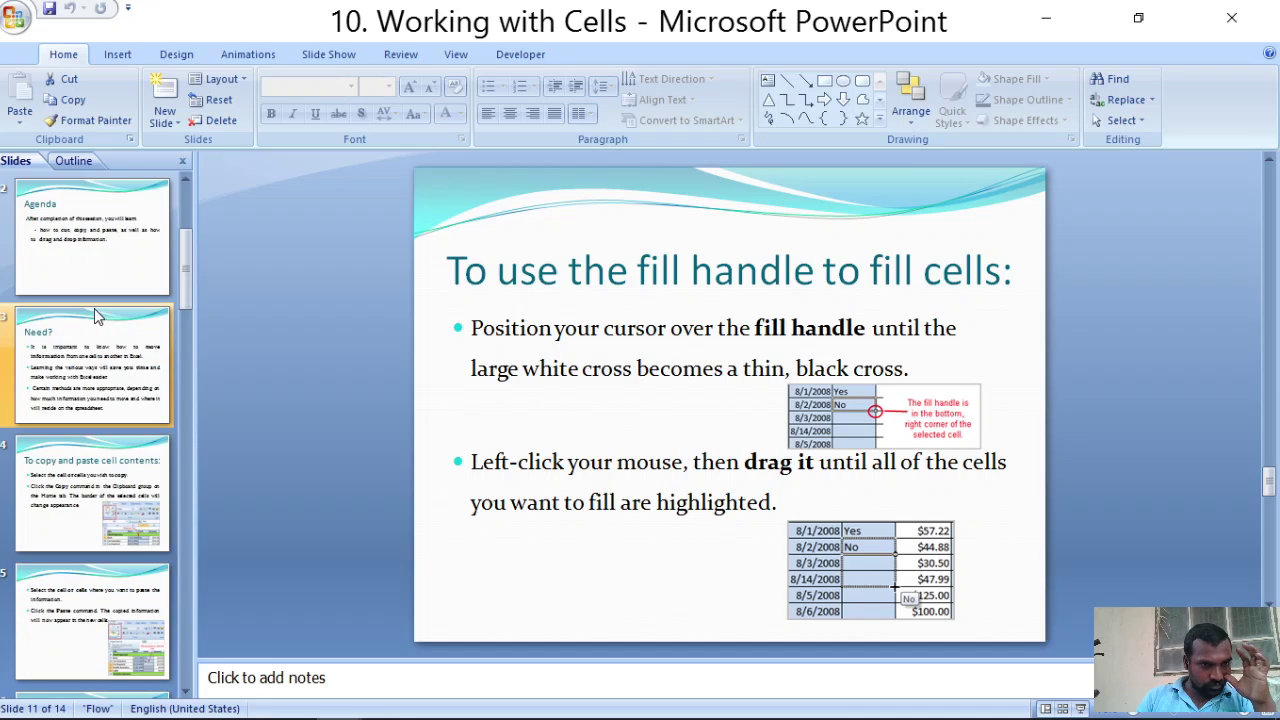
{"action": "left_click", "coordinate": [1046, 18]}
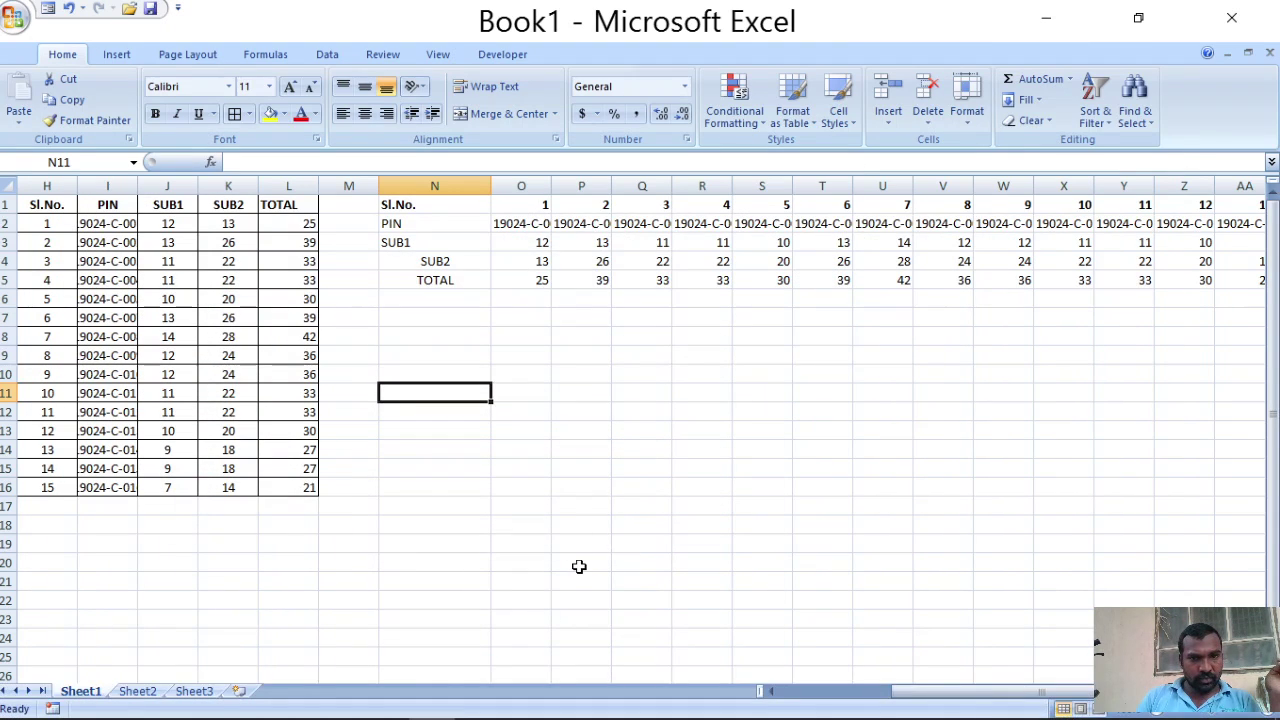
{"action": "left_click", "coordinate": [518, 568]}
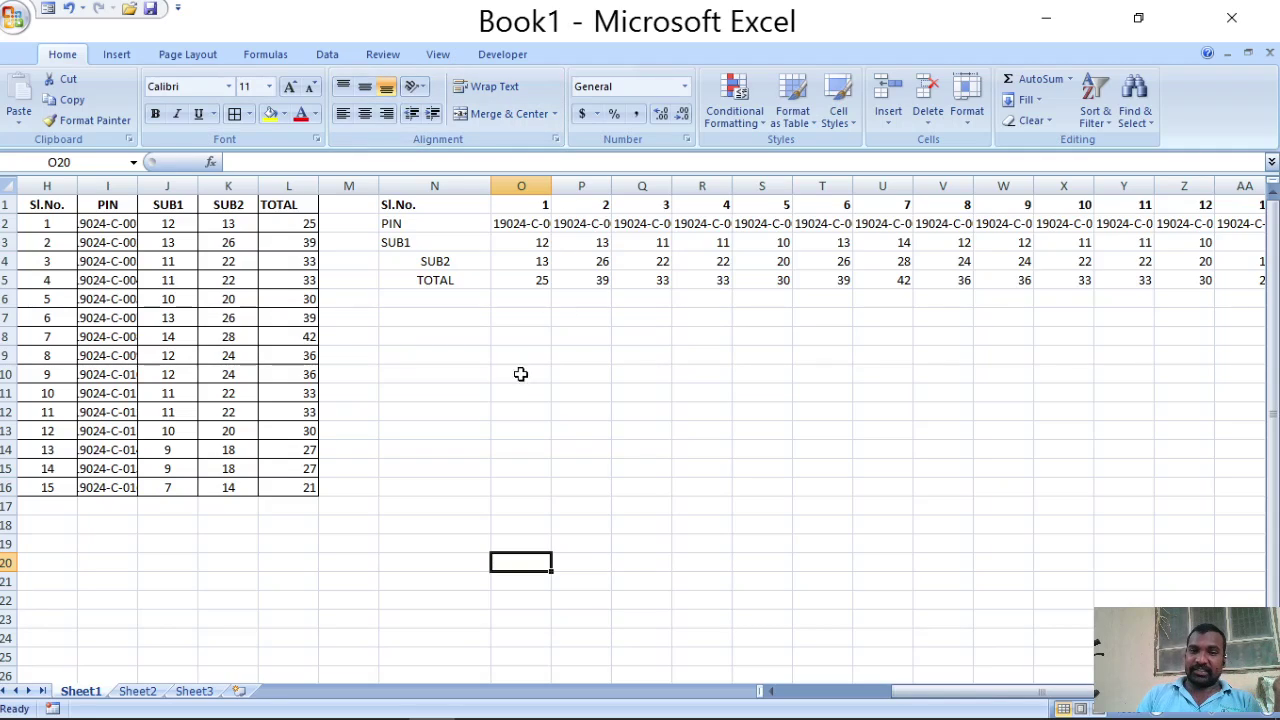
Step: On Sheet2, enter the period headings I, II, III and IV in cells D5 to G5
{"action": "left_click", "coordinate": [145, 691]}
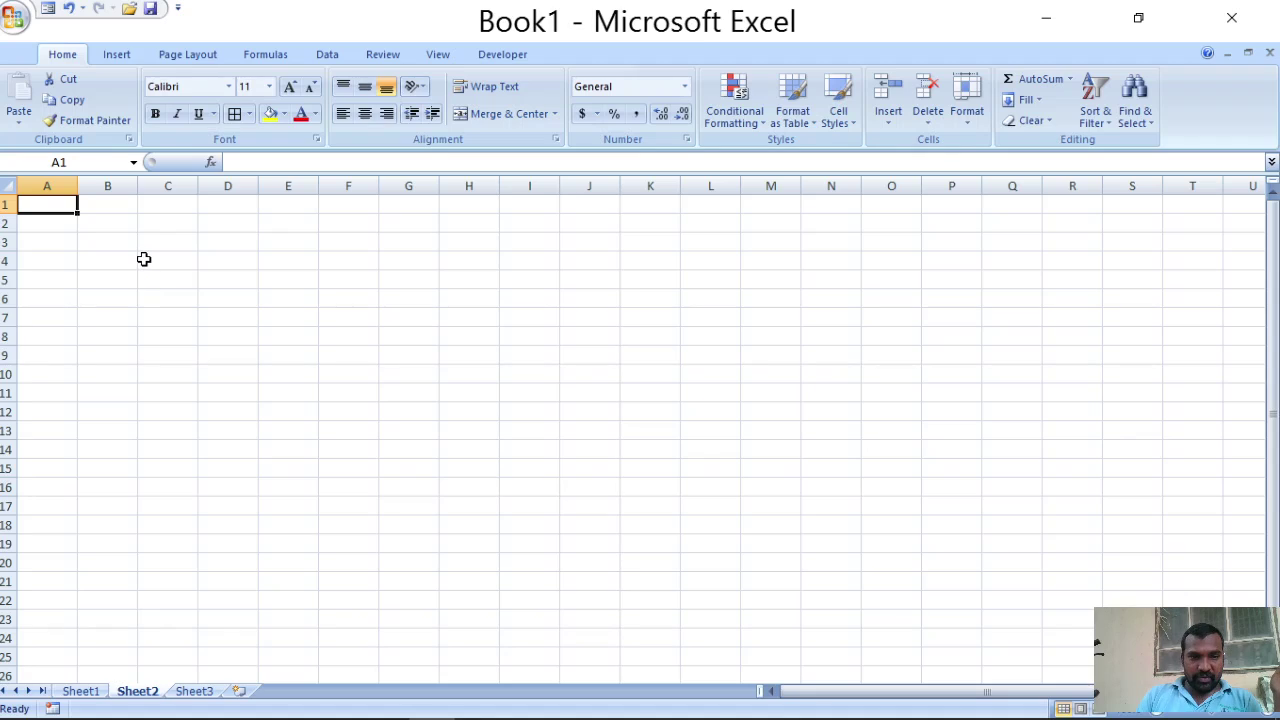
{"action": "left_click_drag", "start_coordinate": [143, 260], "coordinate": [763, 494]}
{"action": "left_click", "coordinate": [446, 559]}
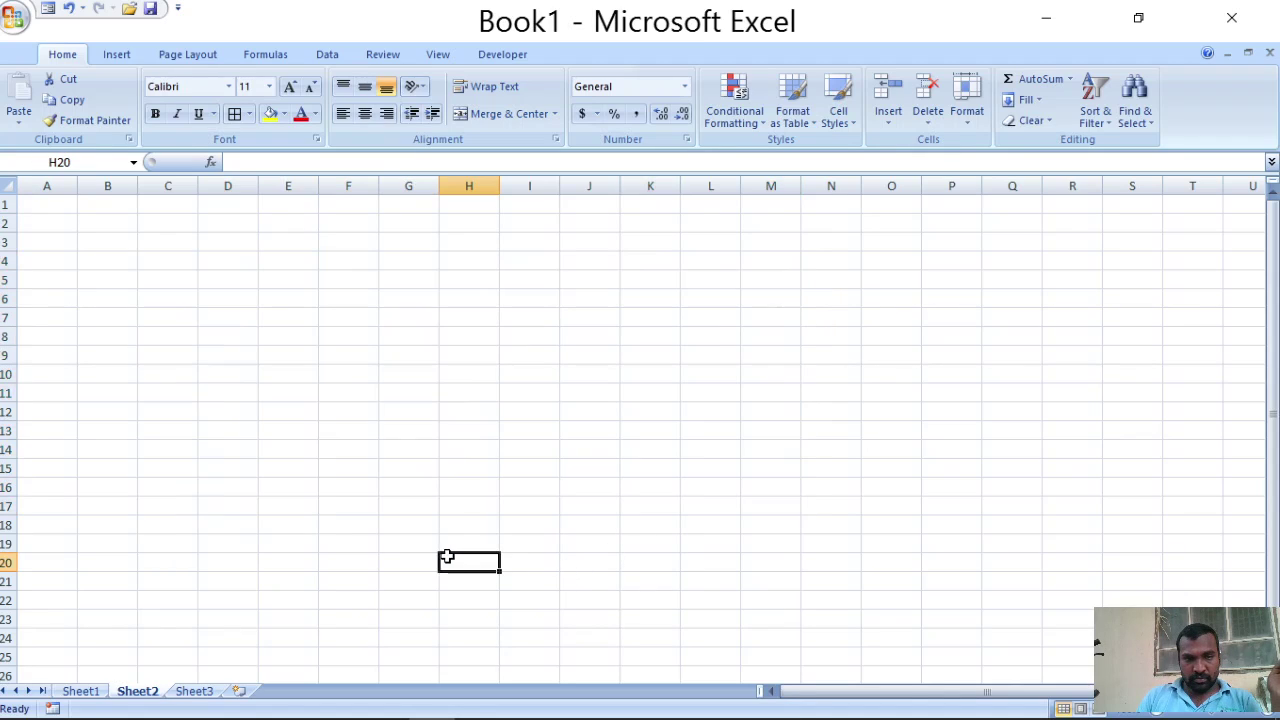
{"action": "left_click", "coordinate": [212, 279]}
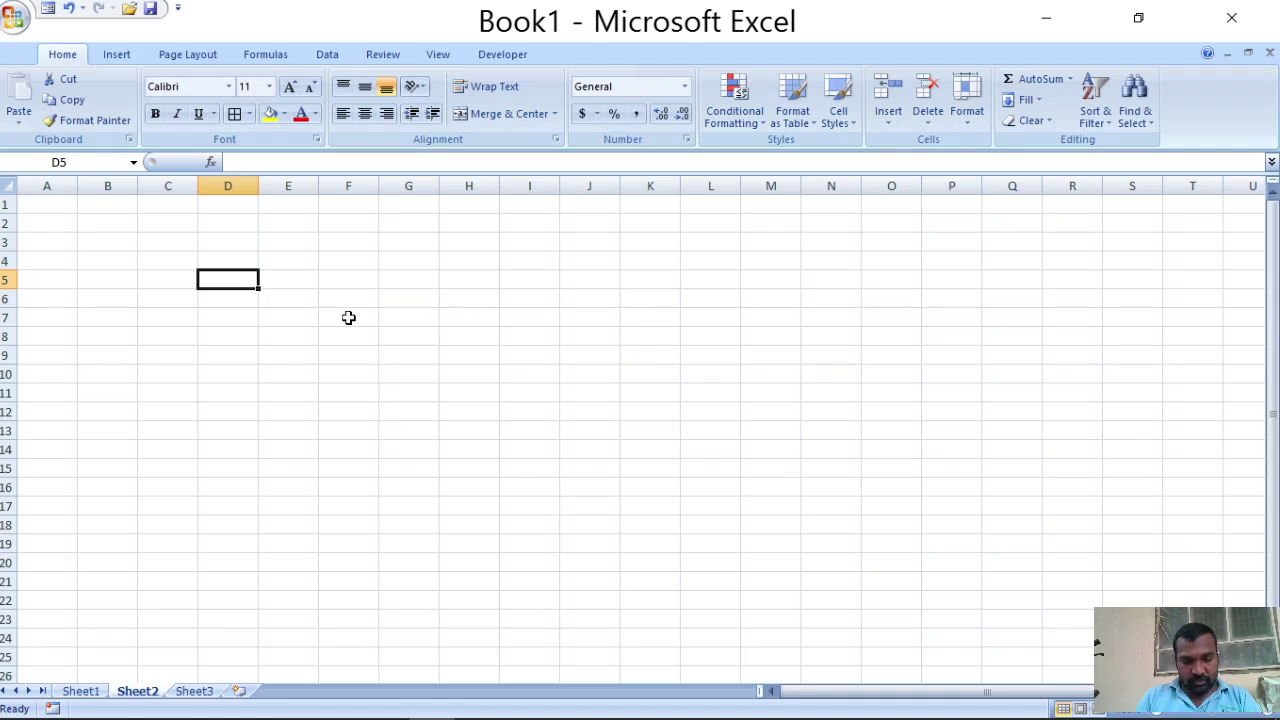
{"action": "key", "text": "Caps_Lock"}
{"action": "type", "text": "i"}
{"action": "key", "text": "BackSpace"}
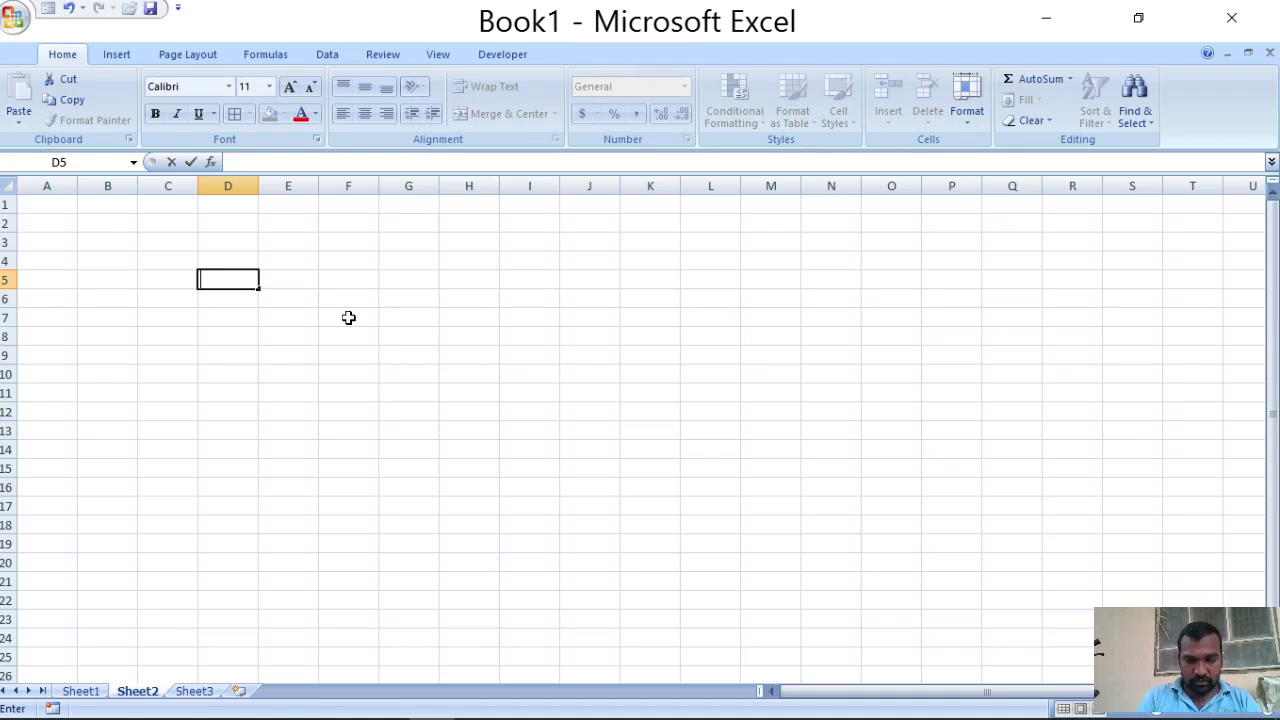
{"action": "key", "text": "Caps_Lock"}
{"action": "type", "text": "I"}
{"action": "key", "text": "Tab"}
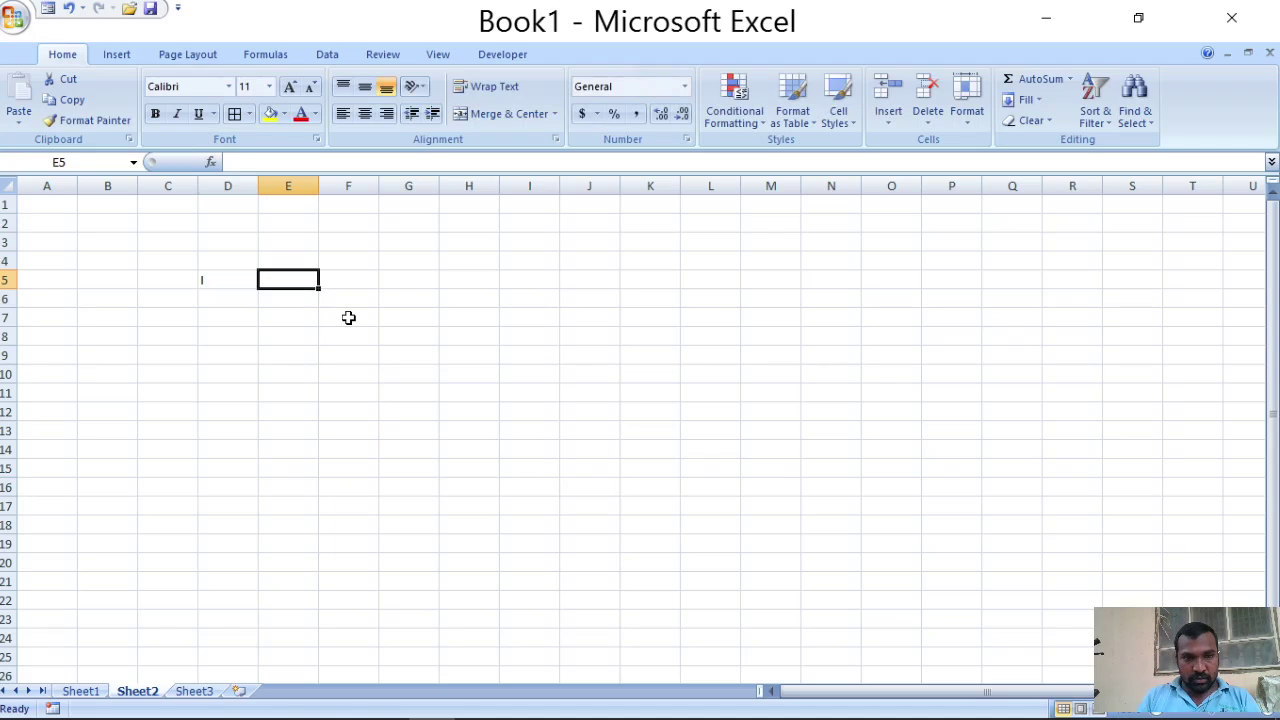
{"action": "type", "text": "II"}
{"action": "key", "text": "Tab"}
{"action": "type", "text": "III"}
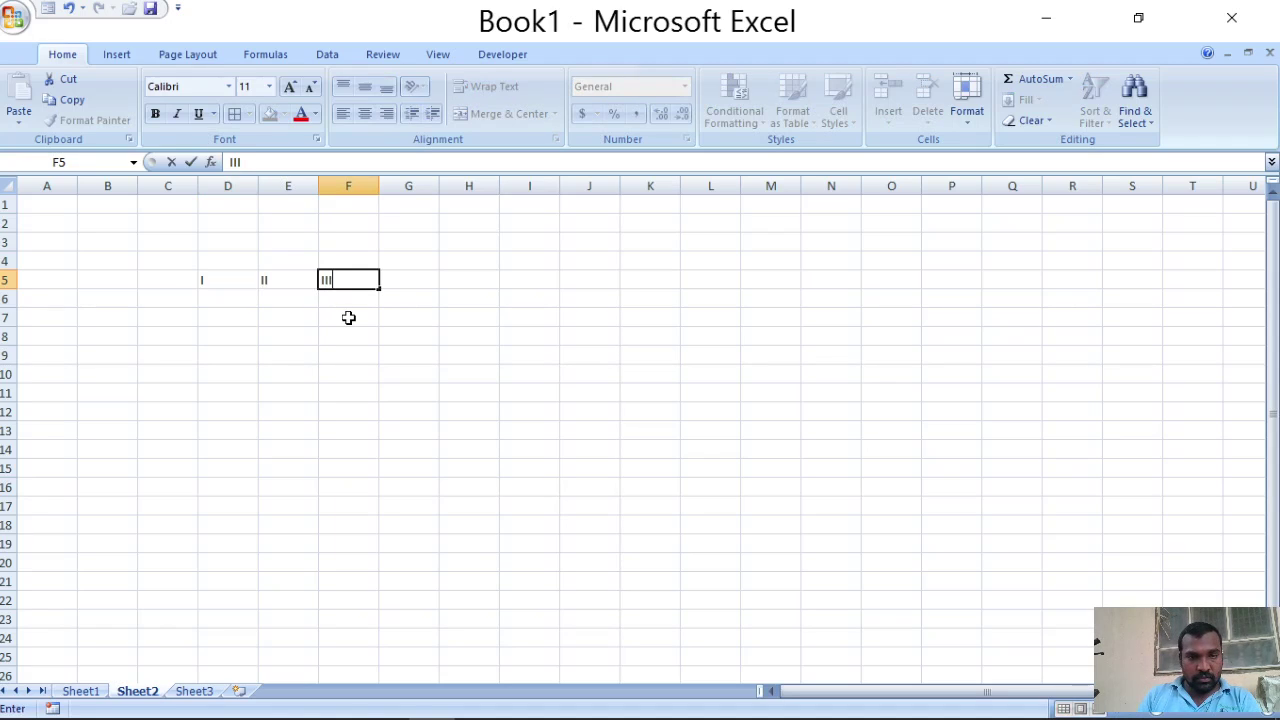
{"action": "key", "text": "Tab"}
{"action": "type", "text": "I"}
{"action": "key", "text": "Tab"}
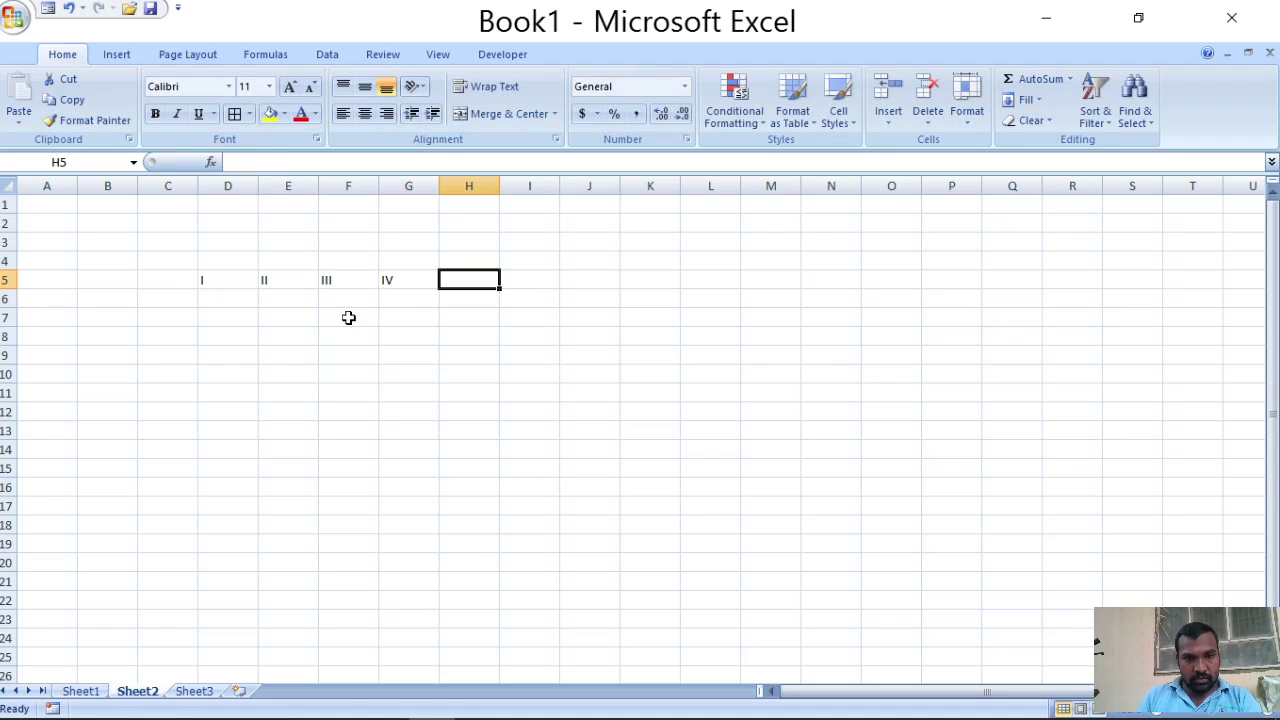
Step: Leave H5 blank and enter the period headings V, VI and VII in cells I5 to K5
{"action": "key", "text": "Tab"}
{"action": "type", "text": "V"}
{"action": "key", "text": "Tab"}
{"action": "type", "text": "VI"}
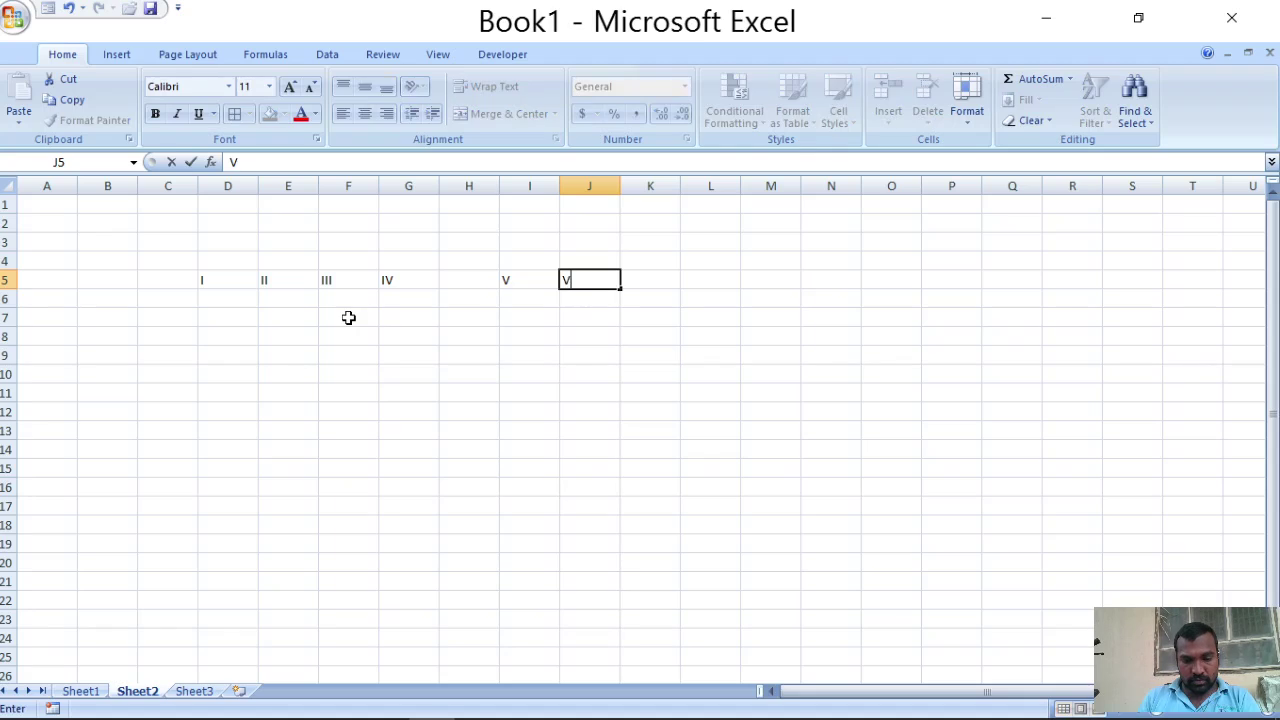
{"action": "key", "text": "Tab"}
{"action": "type", "text": "VI"}
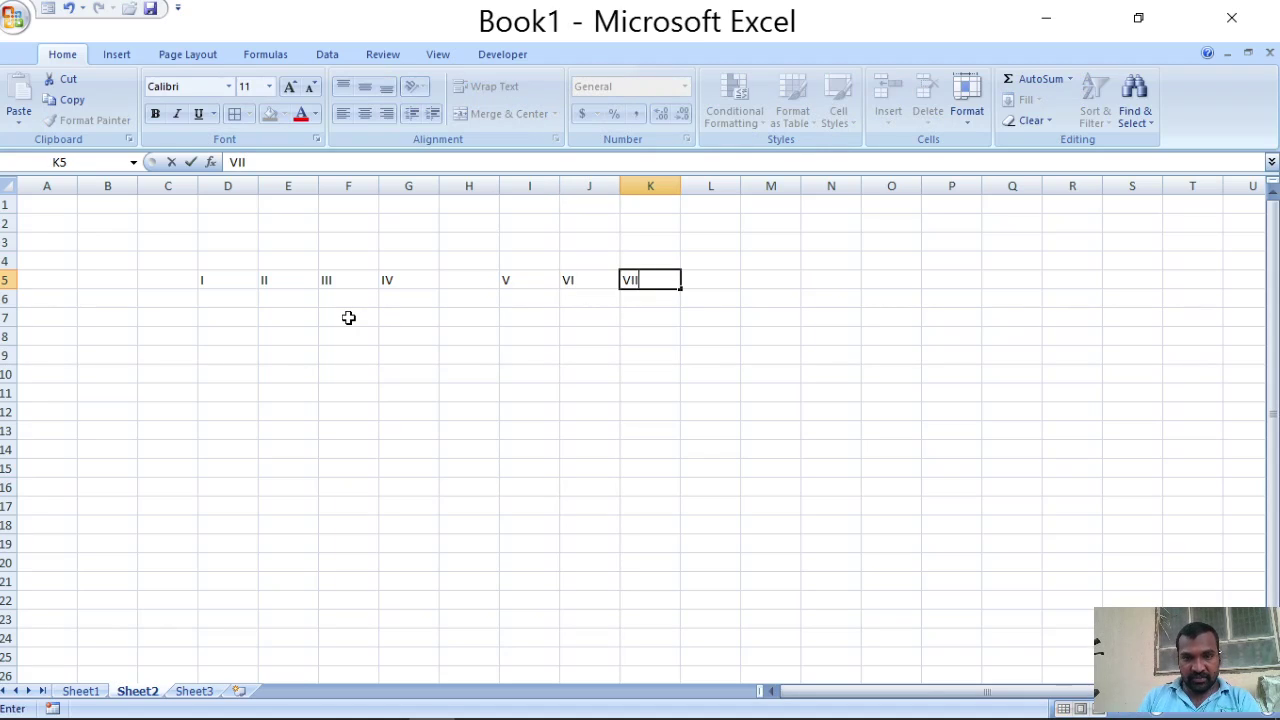
{"action": "type", "text": "I"}
{"action": "key", "text": "Return"}
Step: Enter MON in C6 and fill the weekday series down to SAT in C11
{"action": "left_click", "coordinate": [158, 304]}
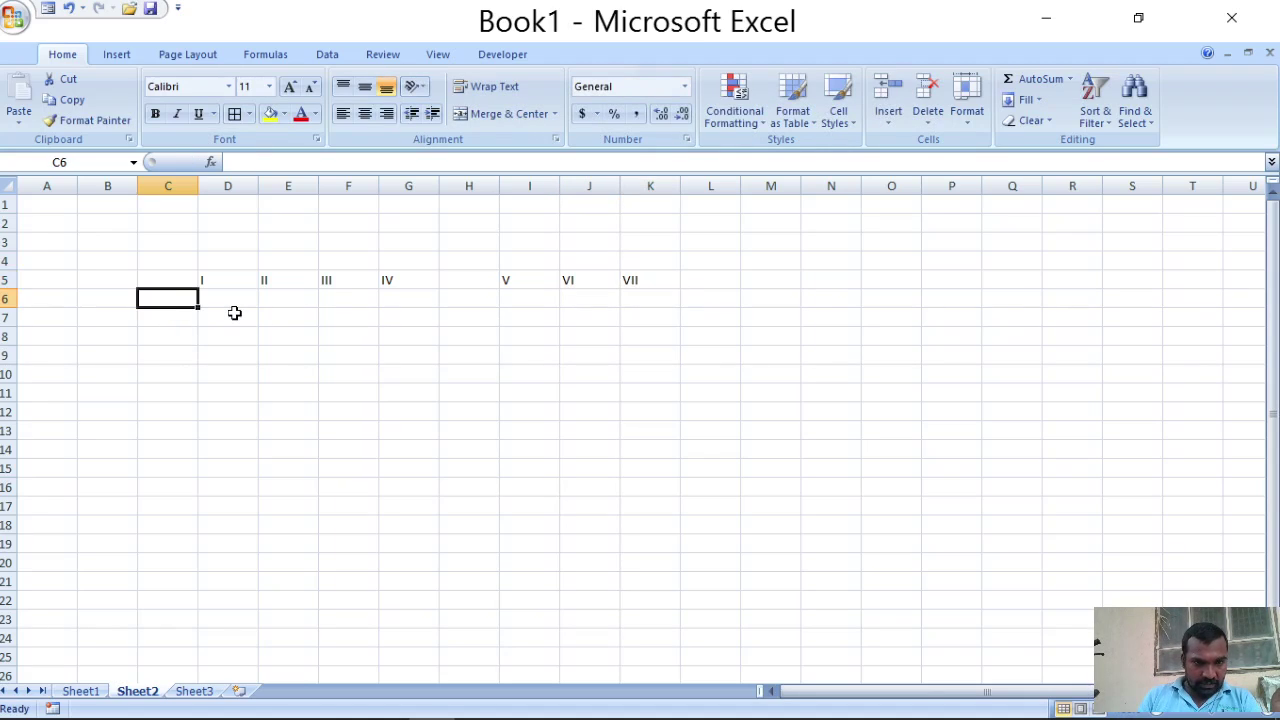
{"action": "type", "text": "MON"}
{"action": "key", "text": "Return"}
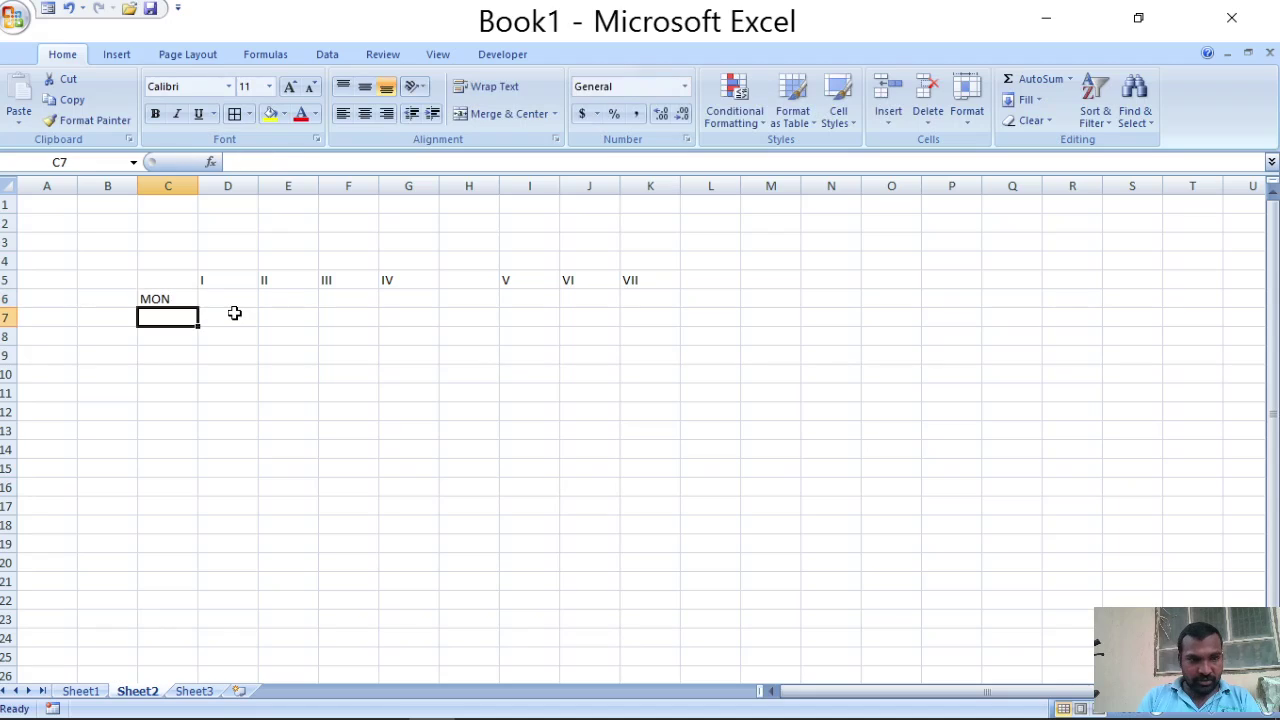
{"action": "left_click", "coordinate": [170, 305]}
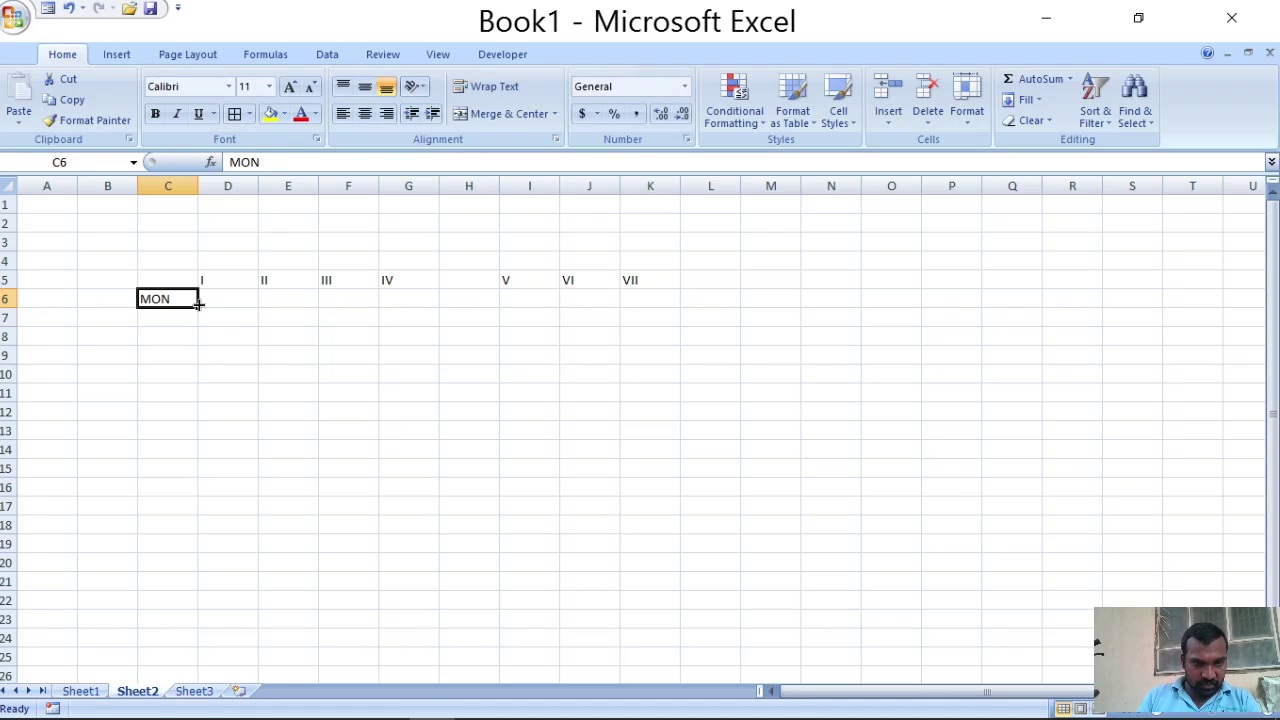
{"action": "left_click_drag", "start_coordinate": [198, 308], "coordinate": [204, 413]}
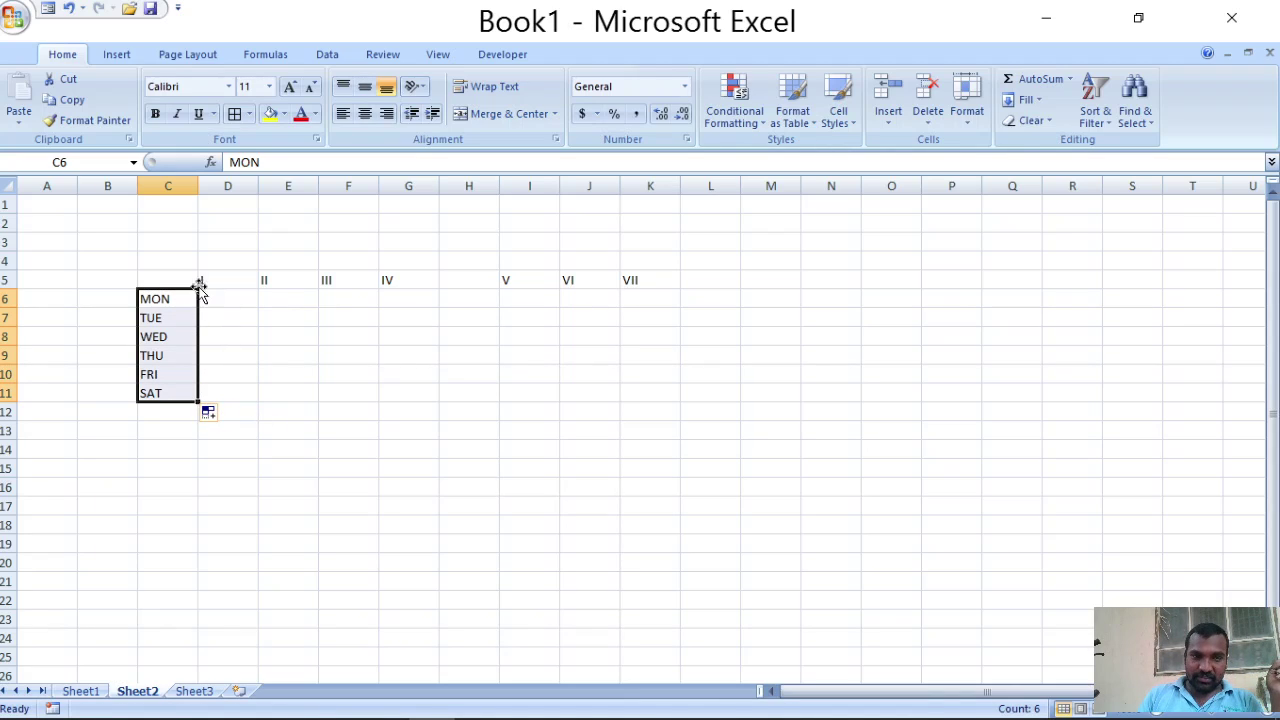
Step: Apply all borders to the timetable range C5:K10
{"action": "left_click_drag", "start_coordinate": [178, 278], "coordinate": [623, 383]}
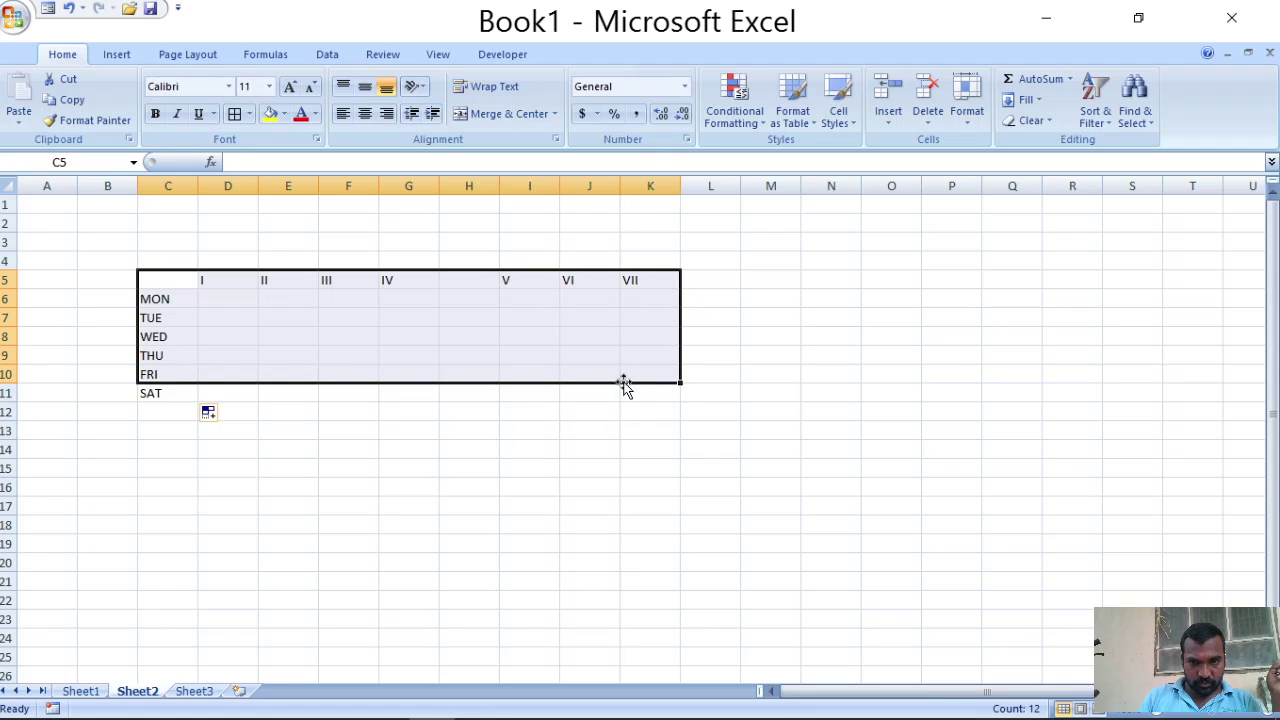
{"action": "left_click", "coordinate": [233, 114]}
{"action": "left_click", "coordinate": [446, 472]}
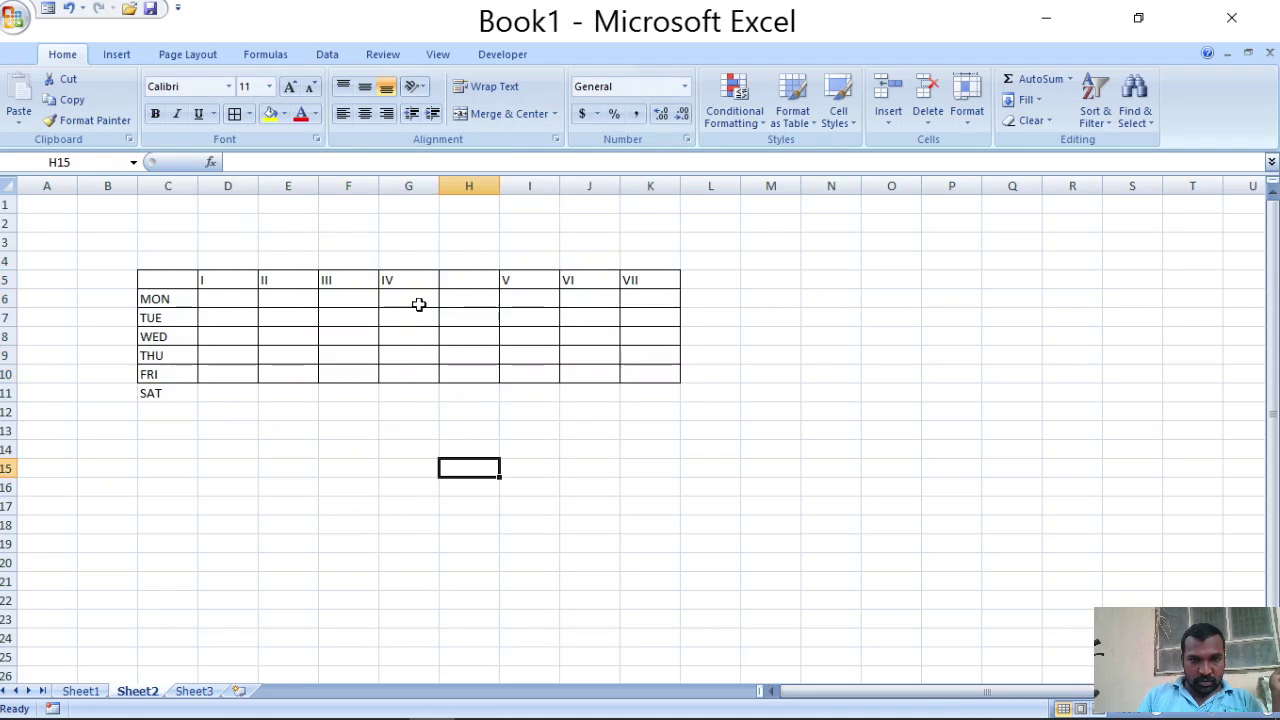
Step: Merge and center the blank column cells H5:H10 and enter LUNCH in the merged cell
{"action": "left_click_drag", "start_coordinate": [443, 281], "coordinate": [461, 376]}
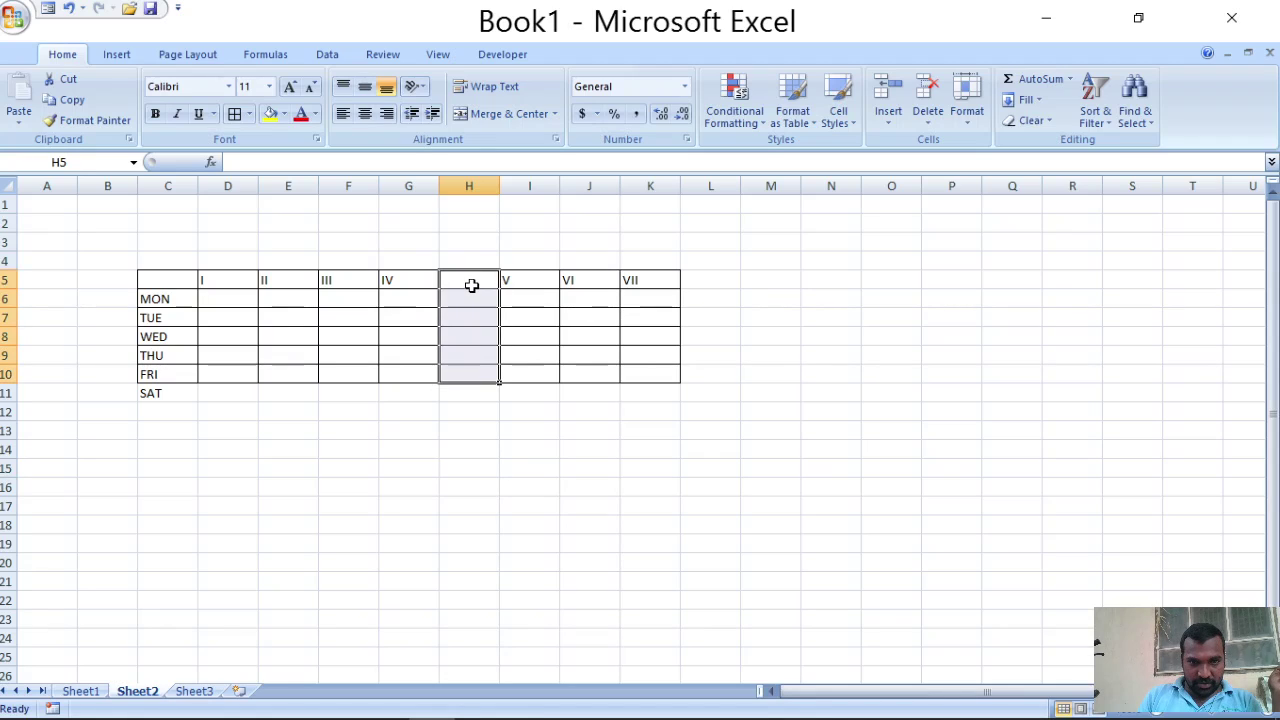
{"action": "left_click", "coordinate": [504, 116]}
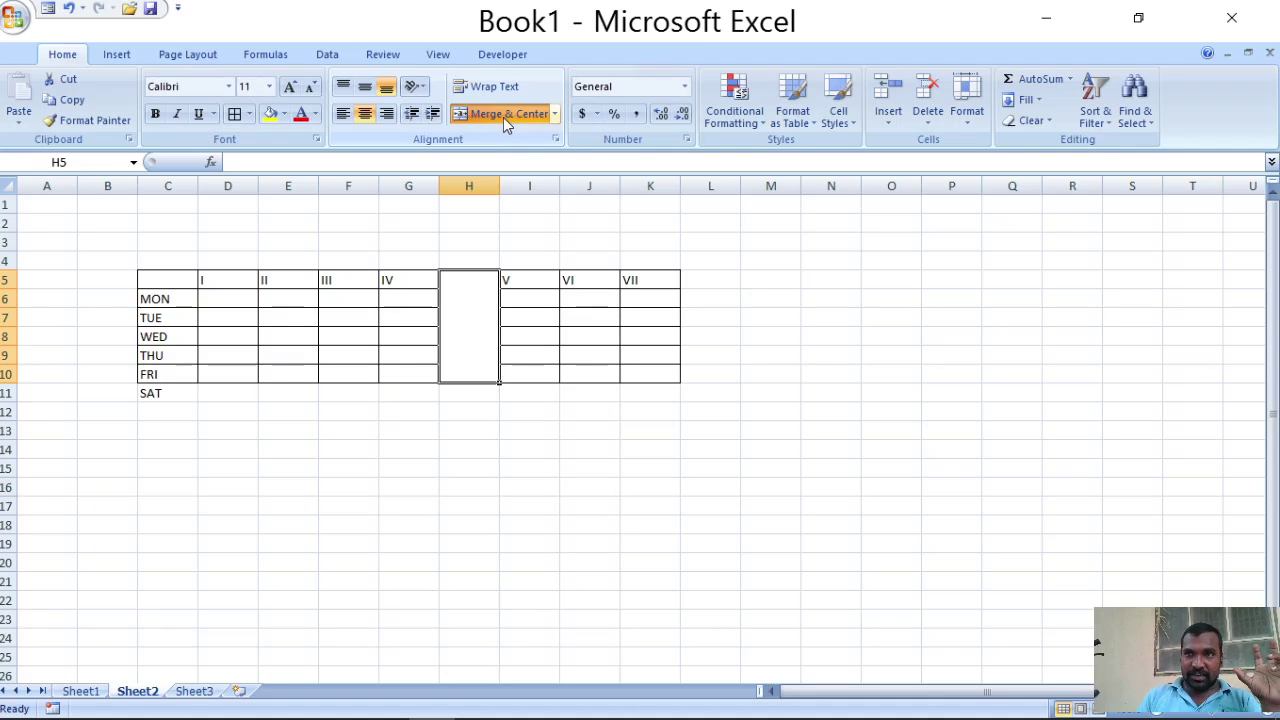
{"action": "double_click", "coordinate": [466, 306]}
{"action": "type", "text": "LUNCH"}
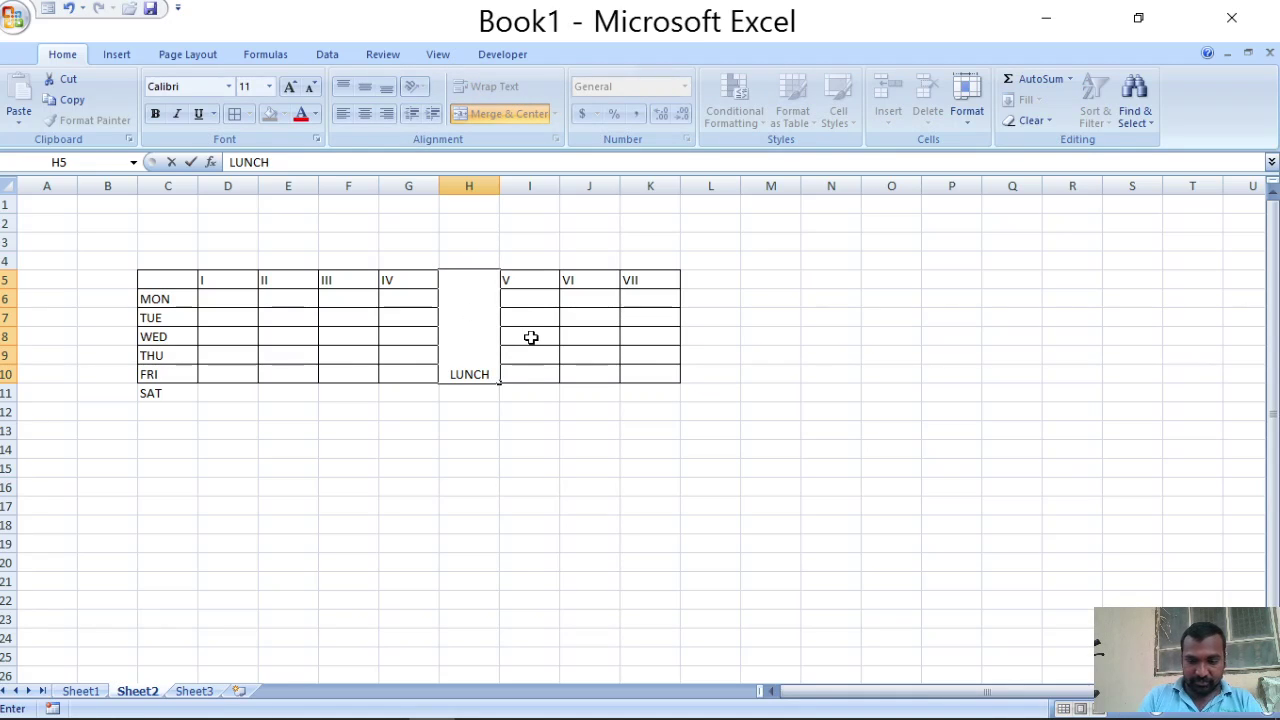
{"action": "key", "text": "Return"}
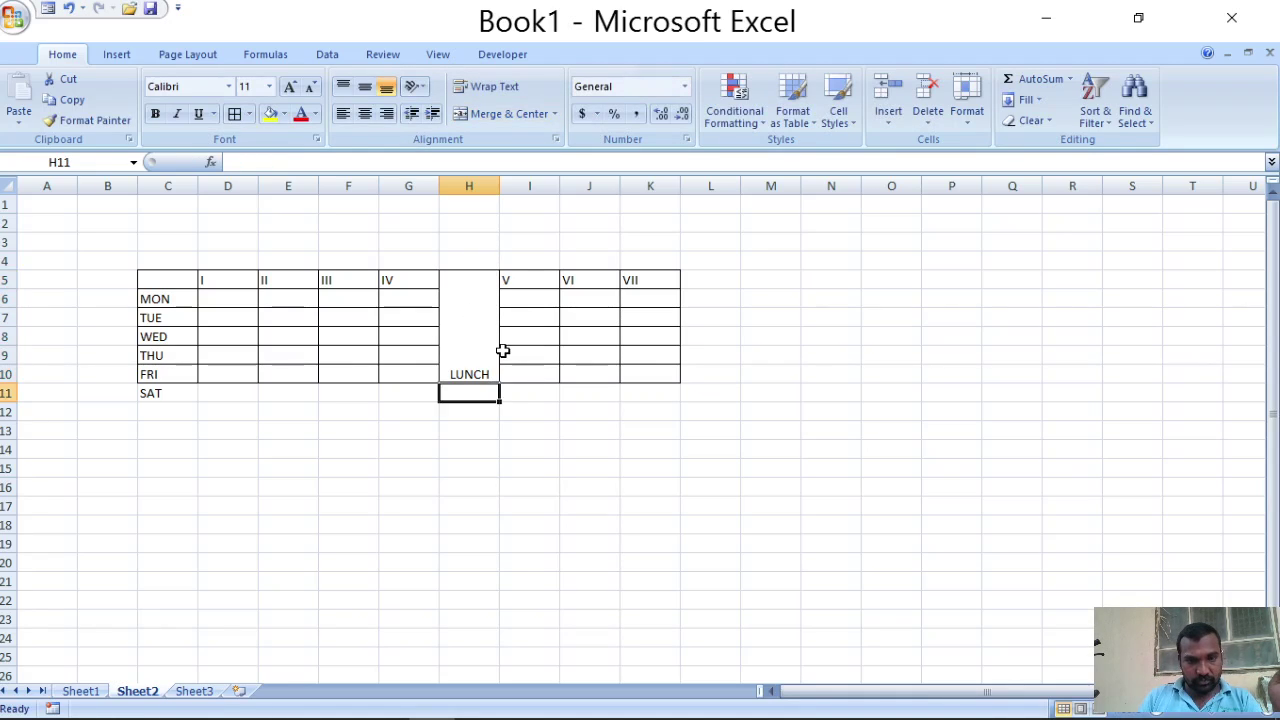
Step: Set the merged LUNCH cell to vertical text orientation and autofit the width of column H
{"action": "left_click", "coordinate": [480, 351]}
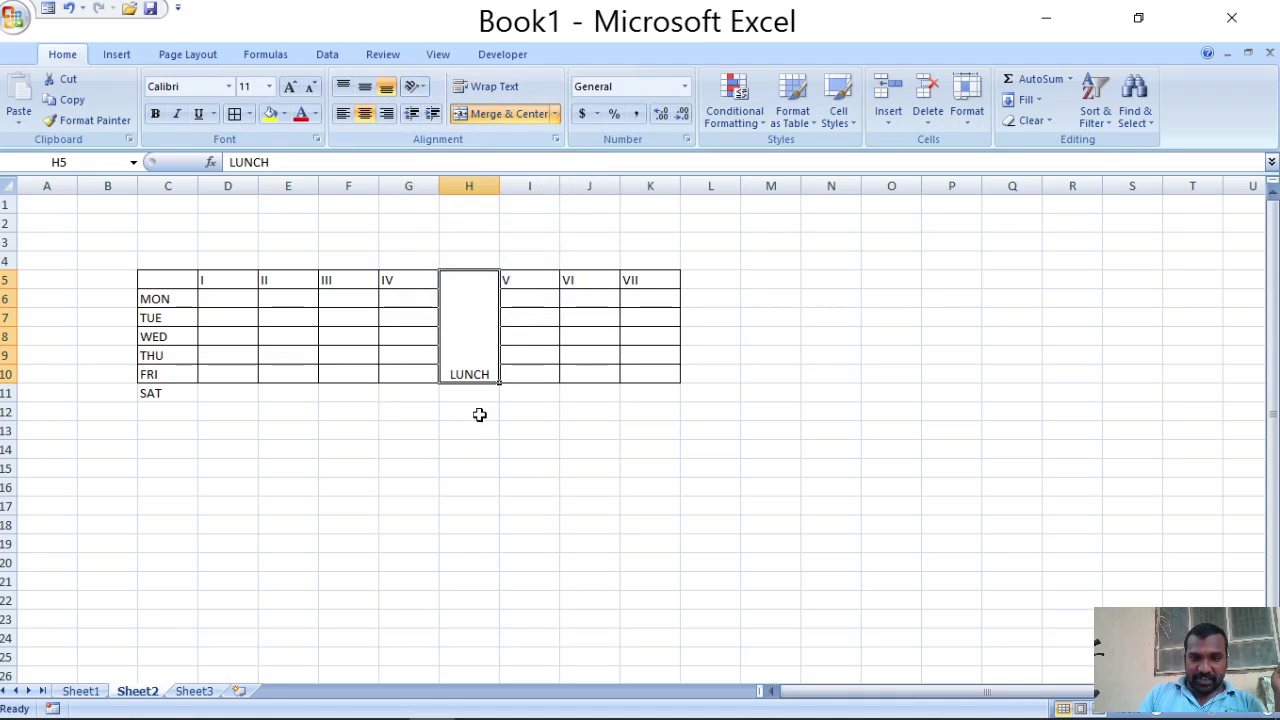
{"action": "left_click", "coordinate": [413, 86]}
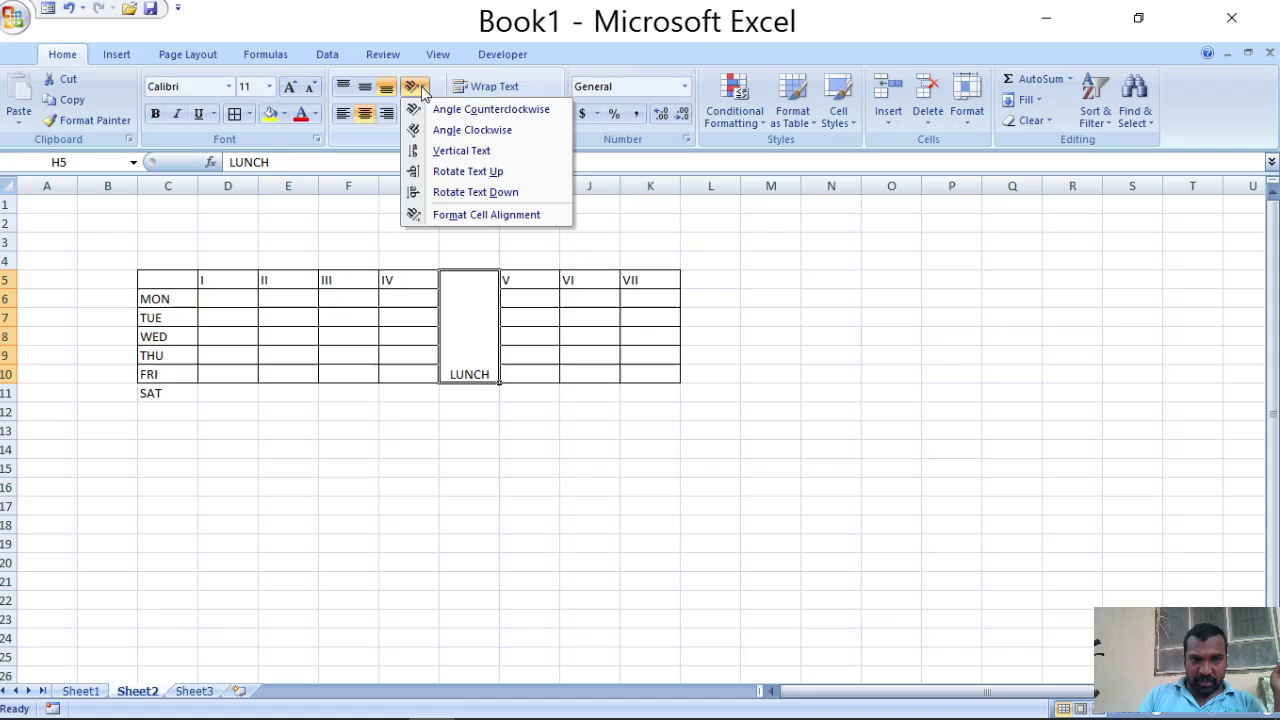
{"action": "left_click", "coordinate": [470, 151]}
{"action": "left_click", "coordinate": [490, 503]}
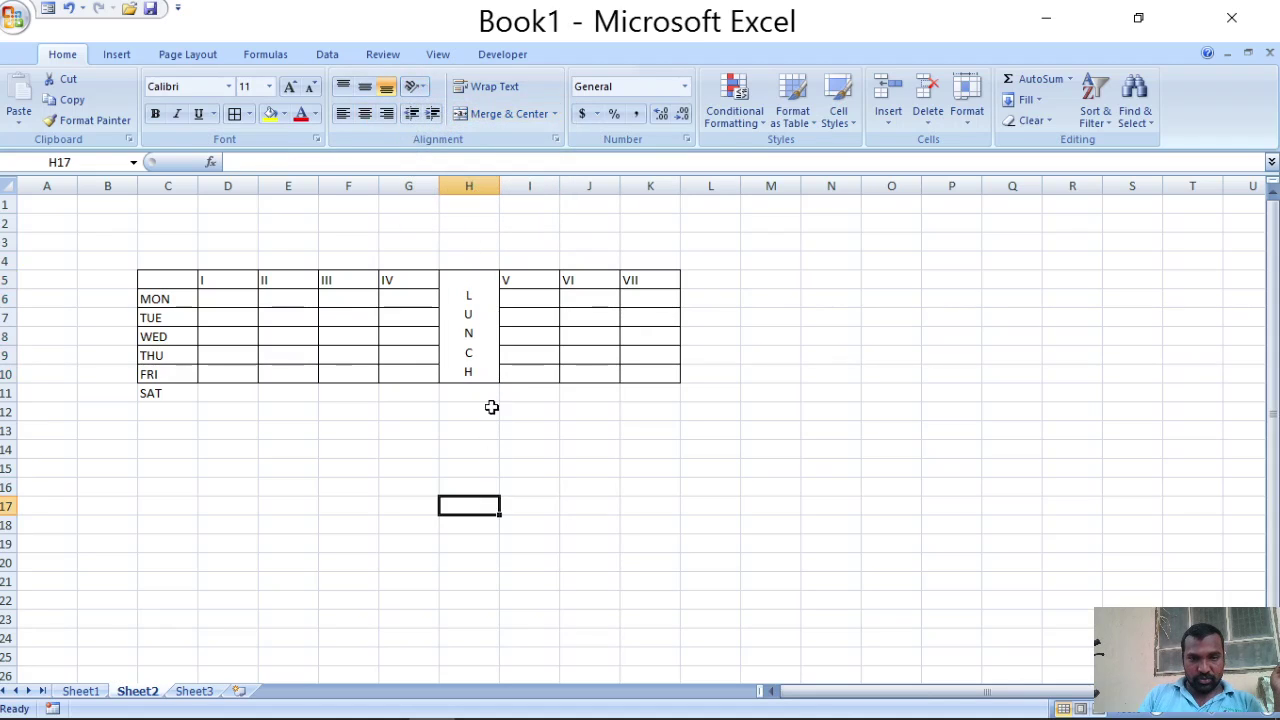
{"action": "double_click", "coordinate": [499, 189]}
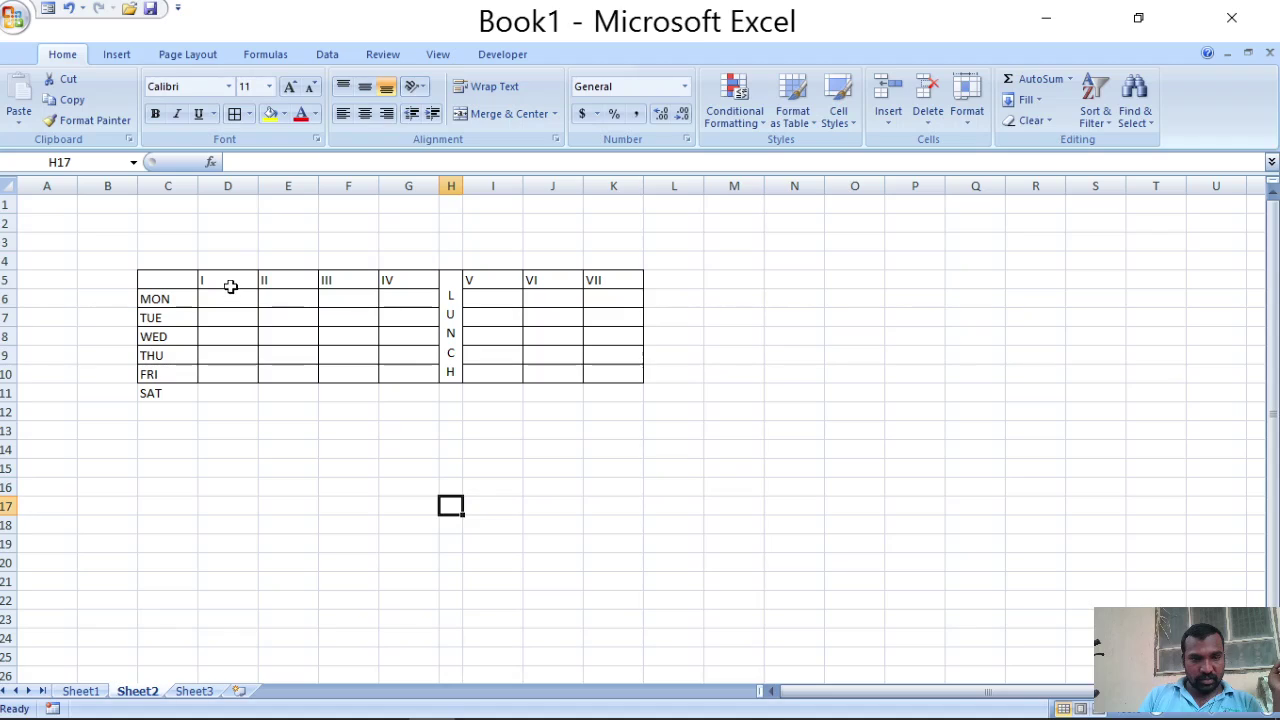
Step: Center the contents of the timetable range C5:K10 horizontally and align them to the middle vertically
{"action": "left_click", "coordinate": [178, 280]}
{"action": "left_click_drag", "start_coordinate": [178, 280], "coordinate": [620, 372]}
{"action": "left_click", "coordinate": [365, 113]}
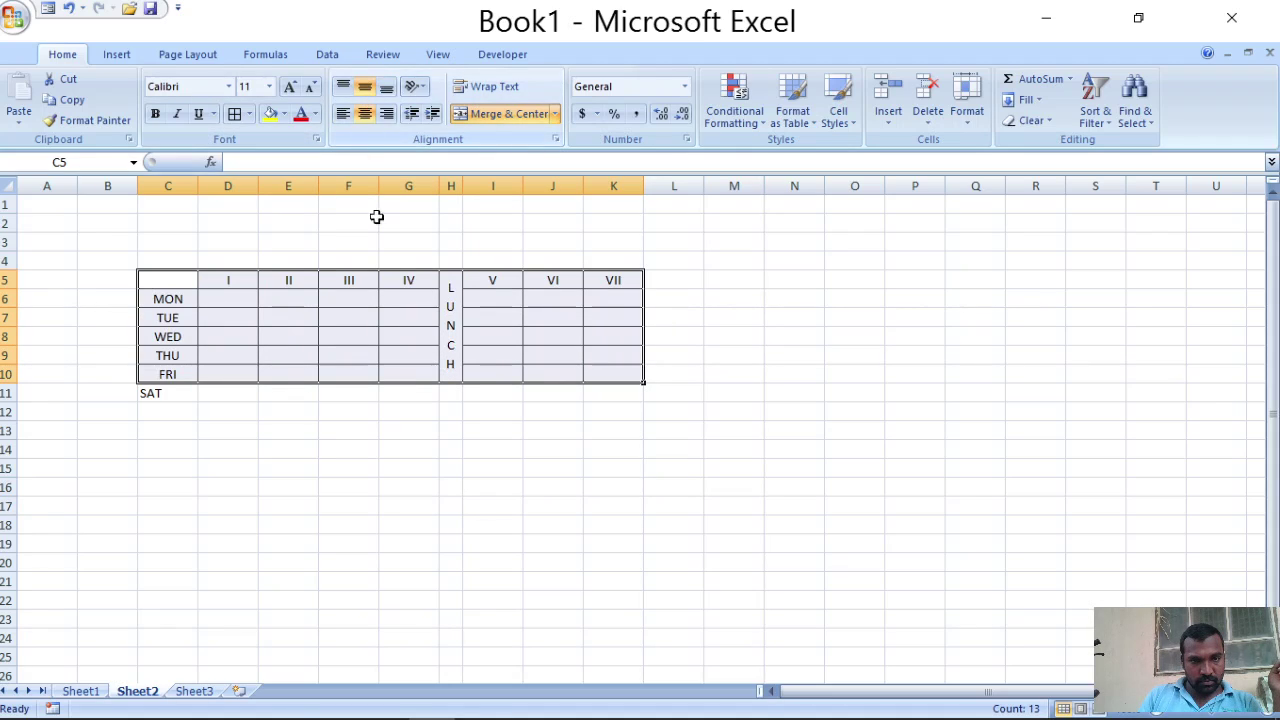
{"action": "left_click", "coordinate": [405, 433]}
Step: Apply all borders and centered, middle alignment to the timetable range C5:K11, including the SAT row
{"action": "left_click_drag", "start_coordinate": [171, 392], "coordinate": [597, 382]}
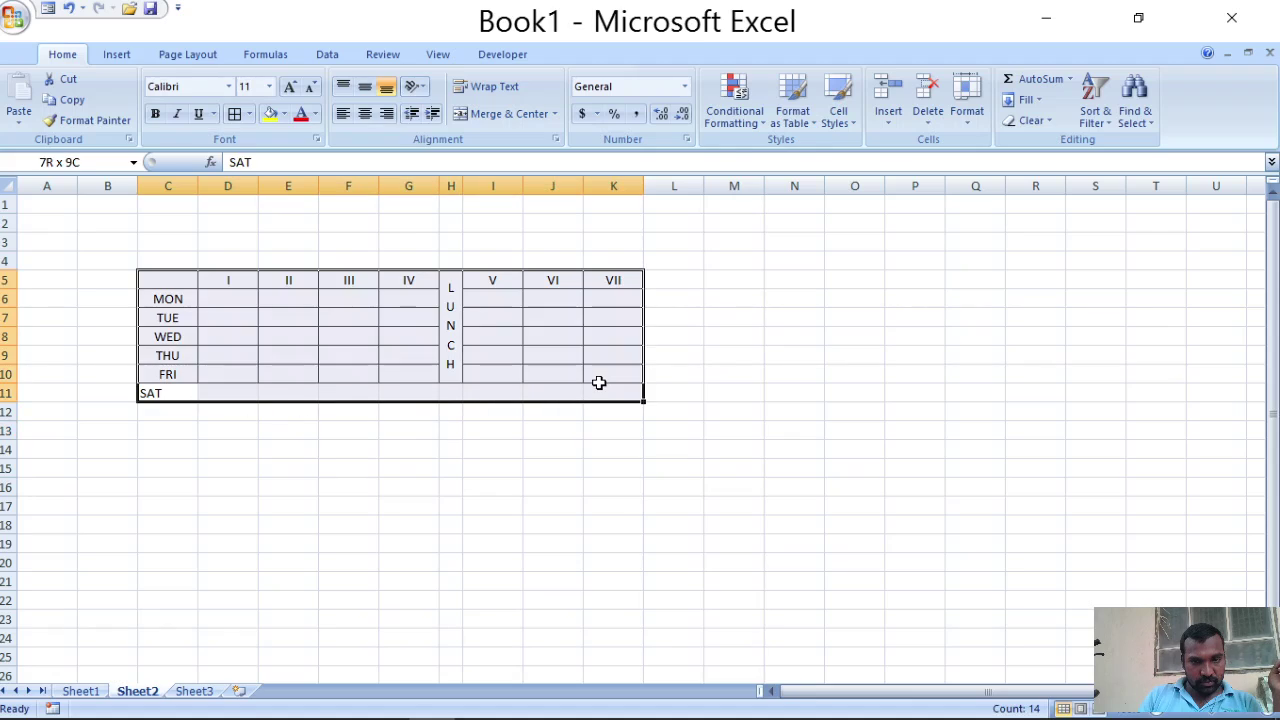
{"action": "left_click", "coordinate": [236, 113]}
{"action": "left_click", "coordinate": [365, 113]}
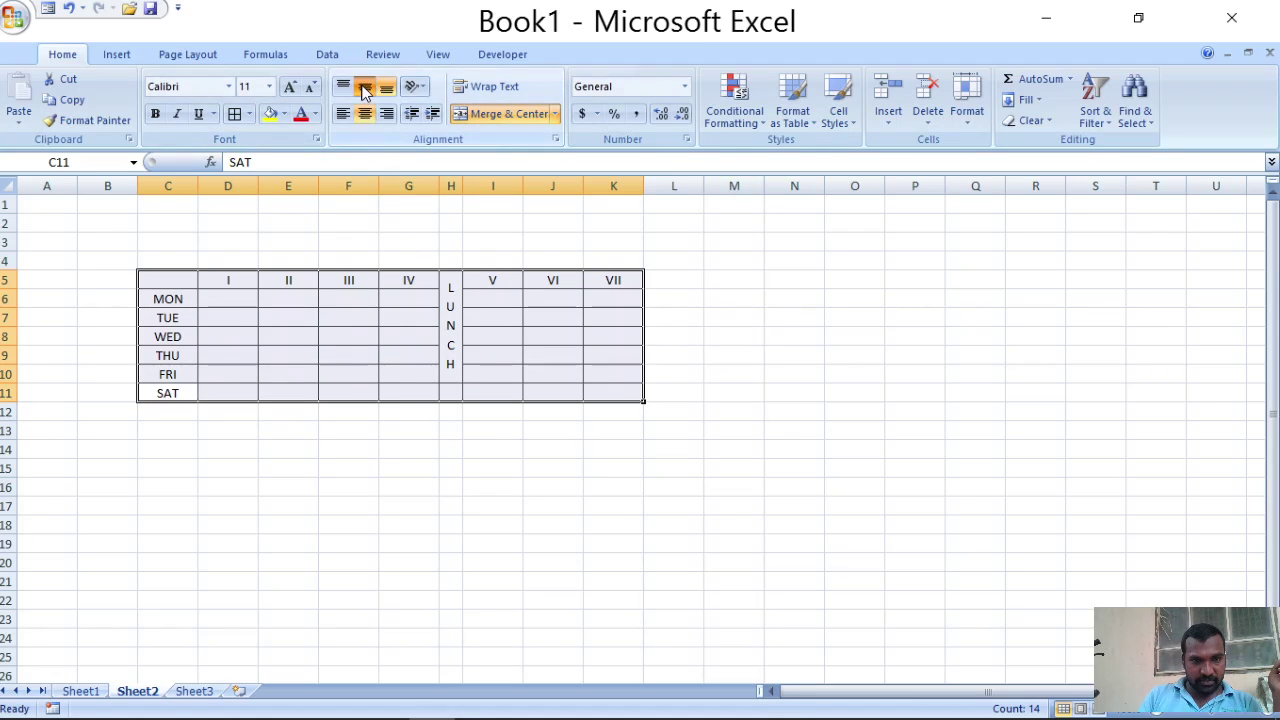
{"action": "left_click", "coordinate": [416, 508]}
Step: Extend the merged LUNCH cell down through the SAT row so that it covers H5:H11
{"action": "left_click_drag", "start_coordinate": [451, 350], "coordinate": [451, 388]}
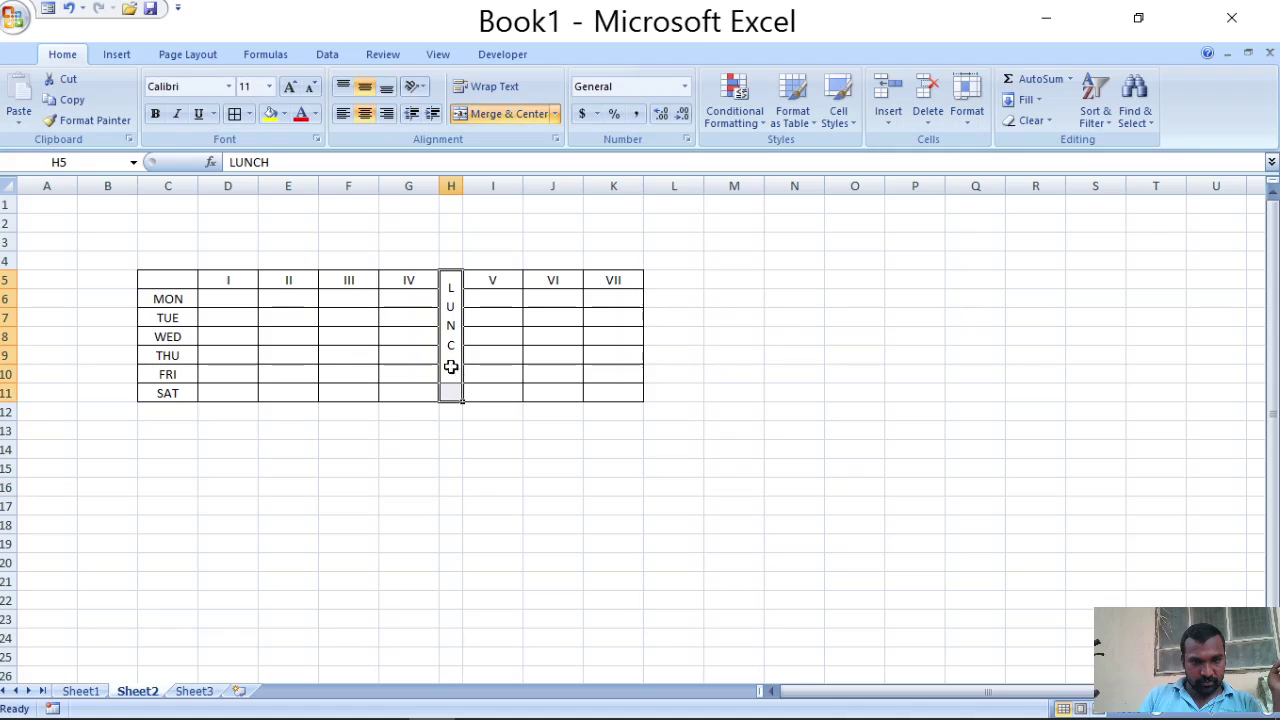
{"action": "left_click", "coordinate": [488, 113]}
{"action": "left_click", "coordinate": [526, 482]}
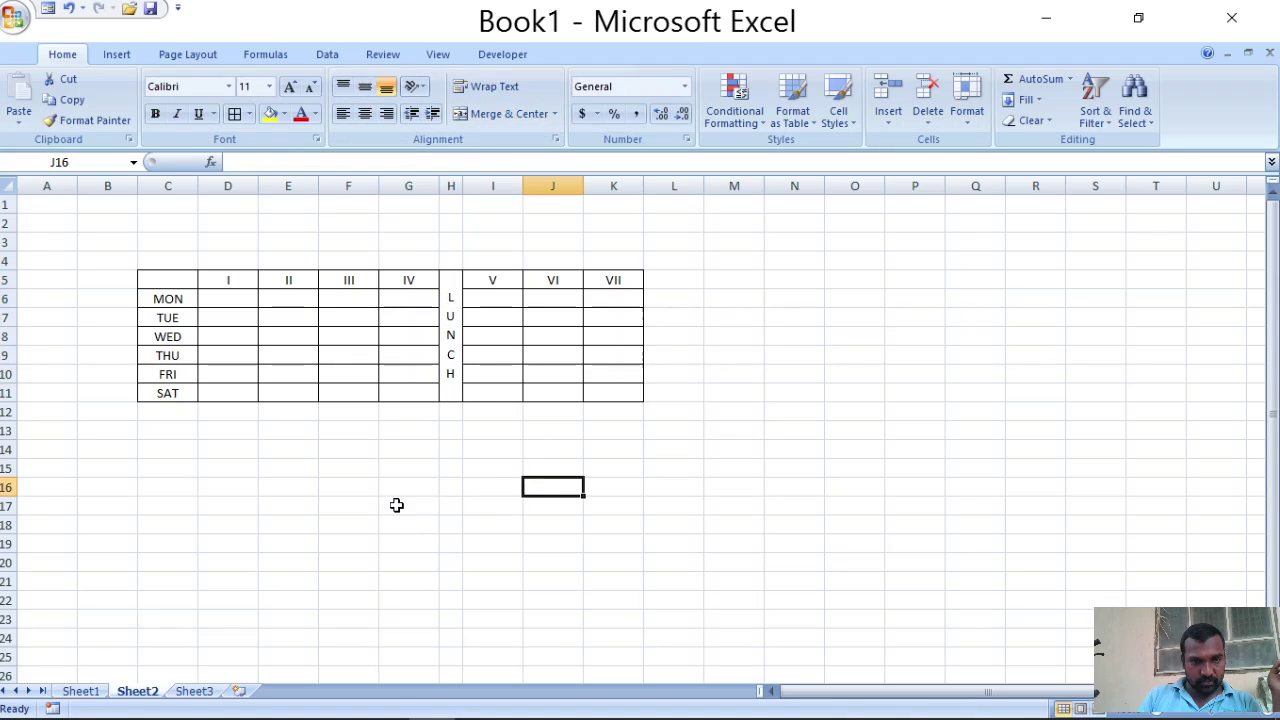
Step: Enter CHEM in cell D6 for Monday's first period
{"action": "left_click", "coordinate": [247, 302]}
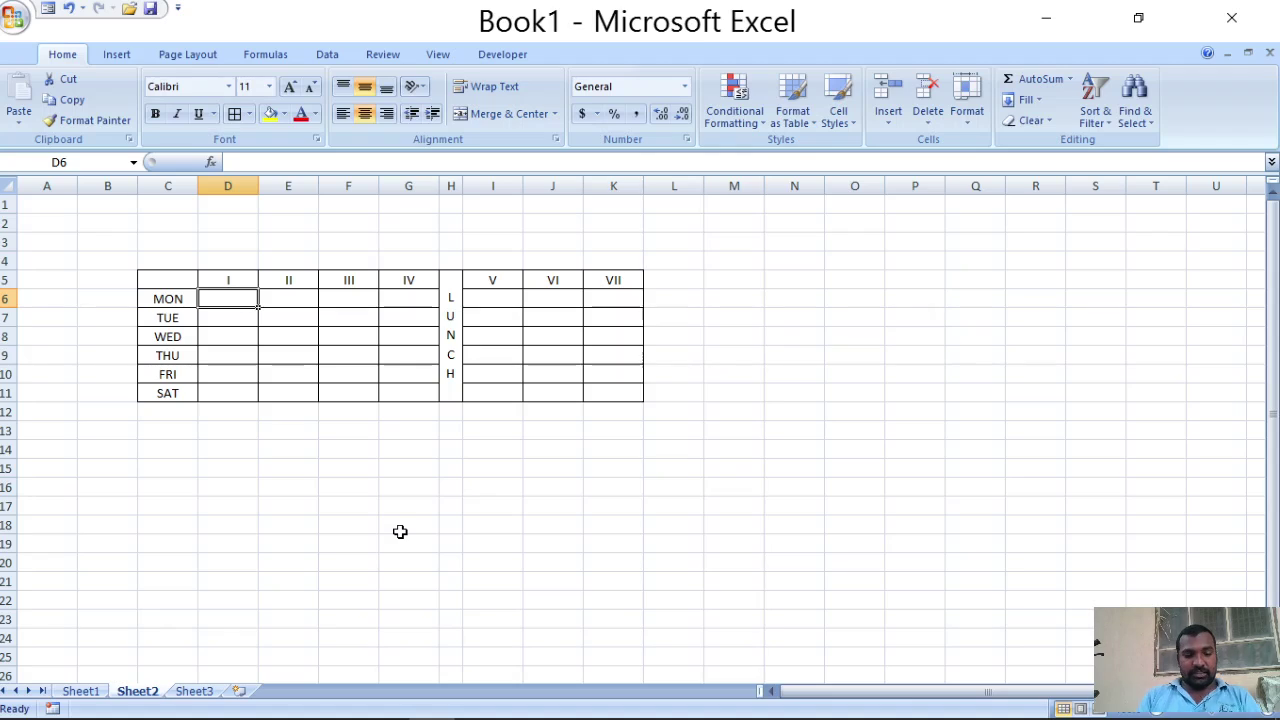
{"action": "type", "text": "CHEM"}
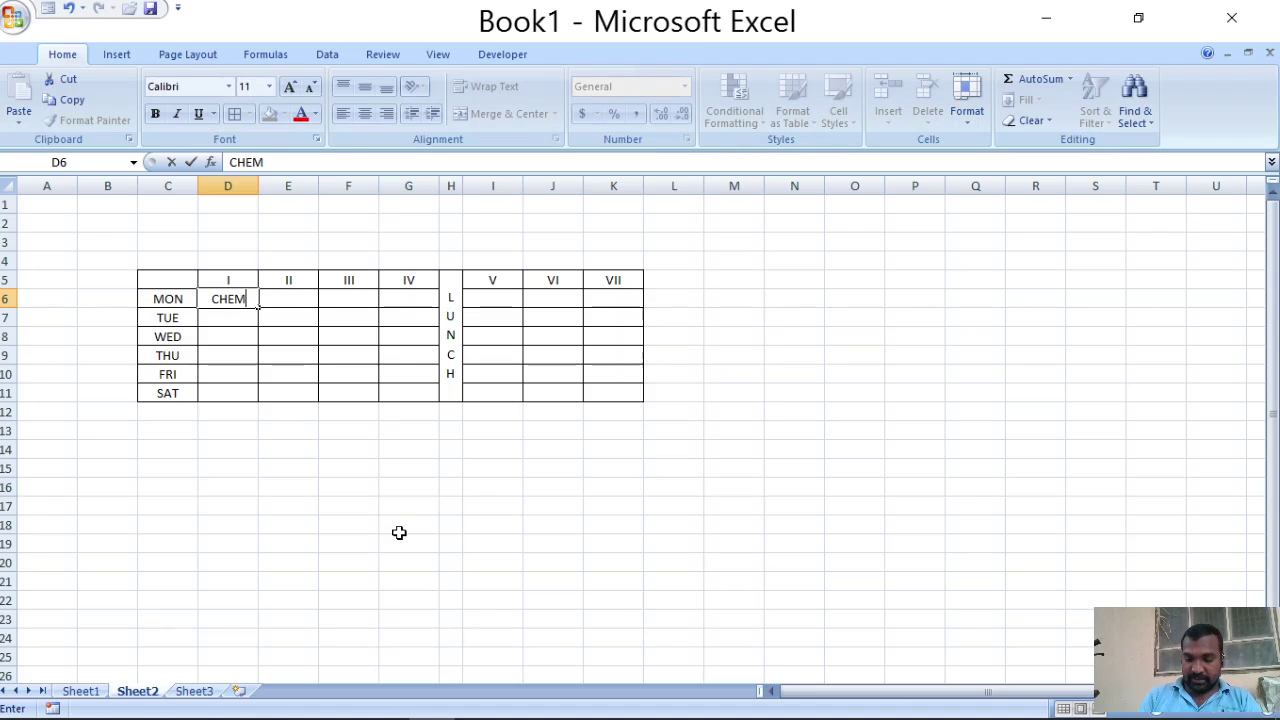
{"action": "key", "text": "Tab"}
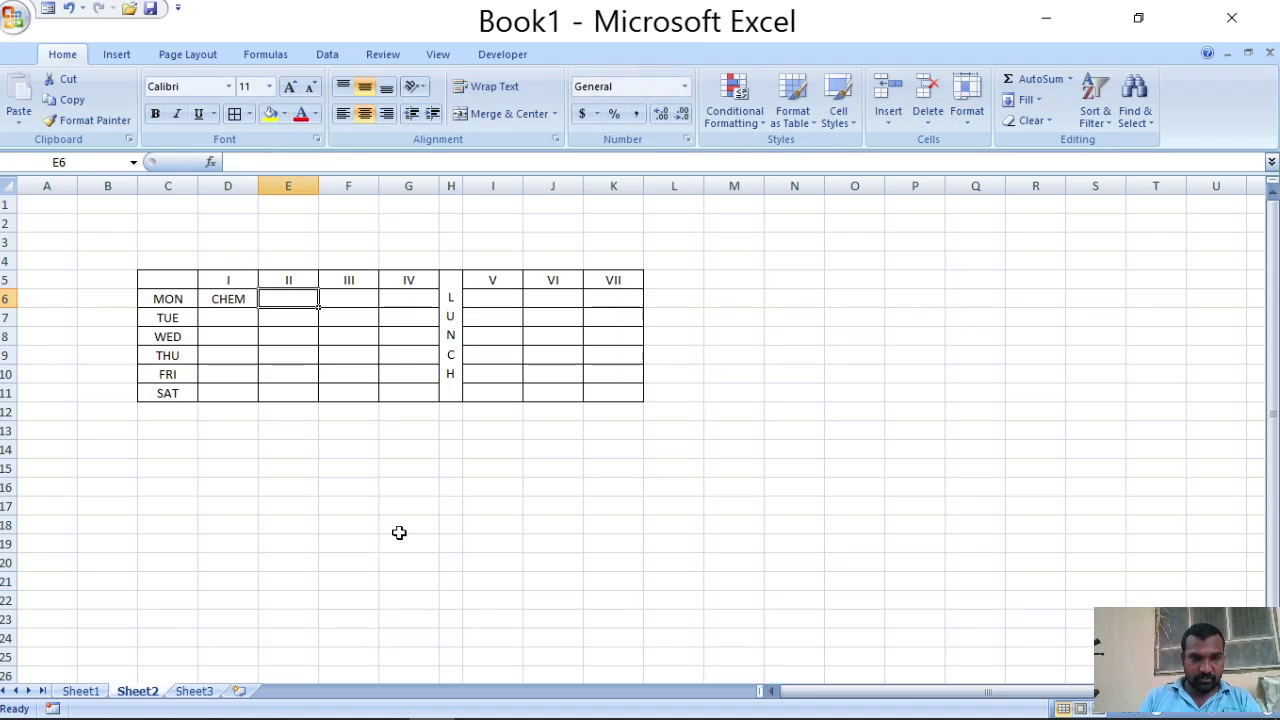
Step: Enter MATHS in cell E6 for Monday's second period and clear it again
{"action": "type", "text": "MATHS"}
{"action": "key", "text": "Tab"}
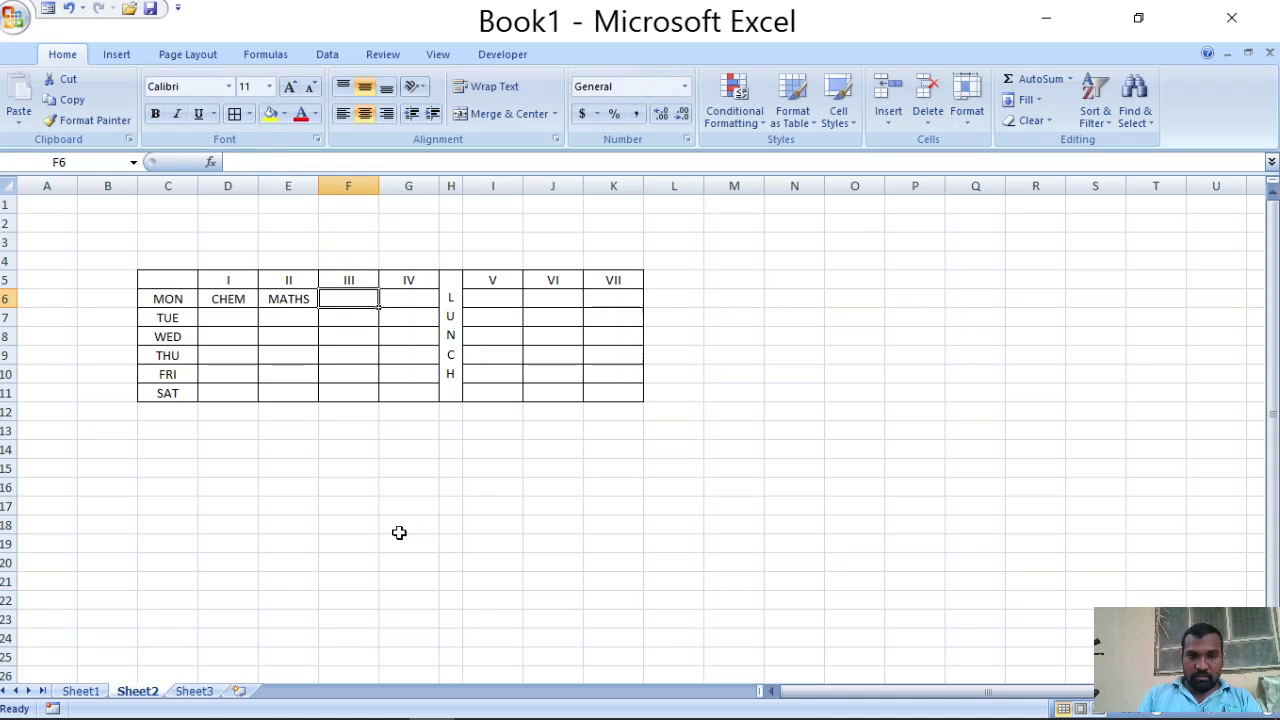
{"action": "key", "text": "Left"}
{"action": "key", "text": "Left"}
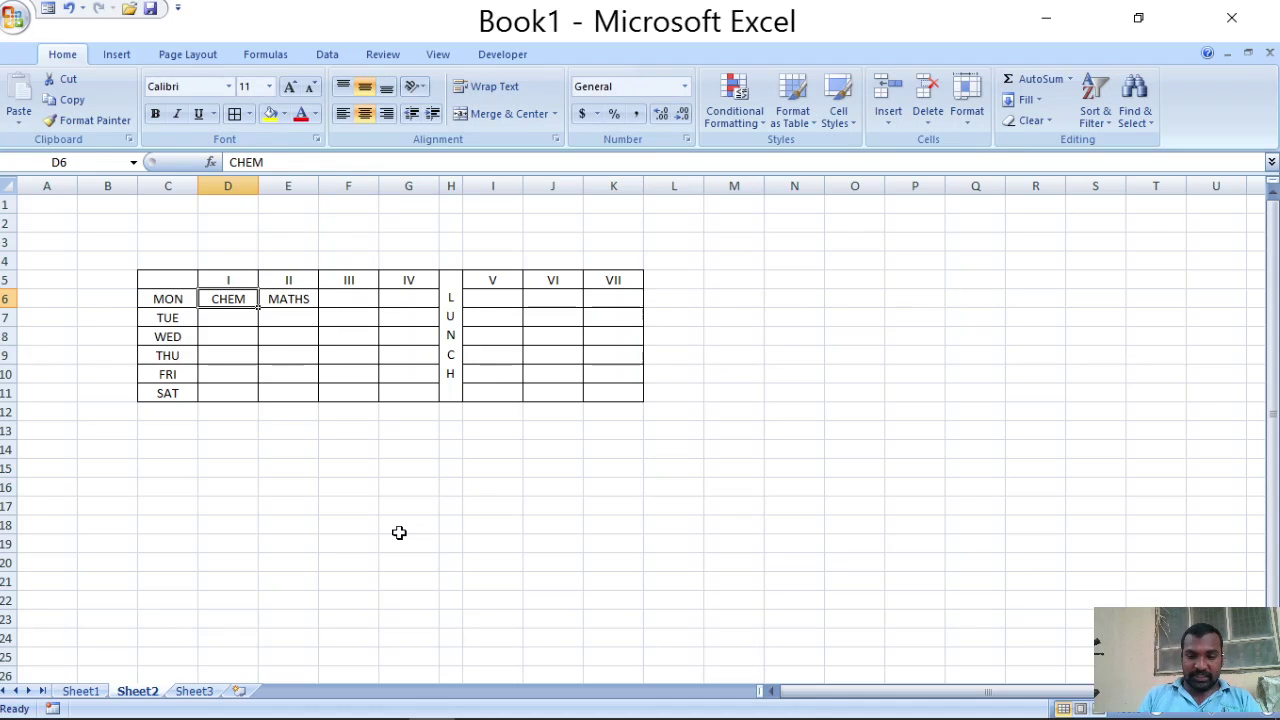
{"action": "key", "text": "Right"}
{"action": "key", "text": "Delete"}
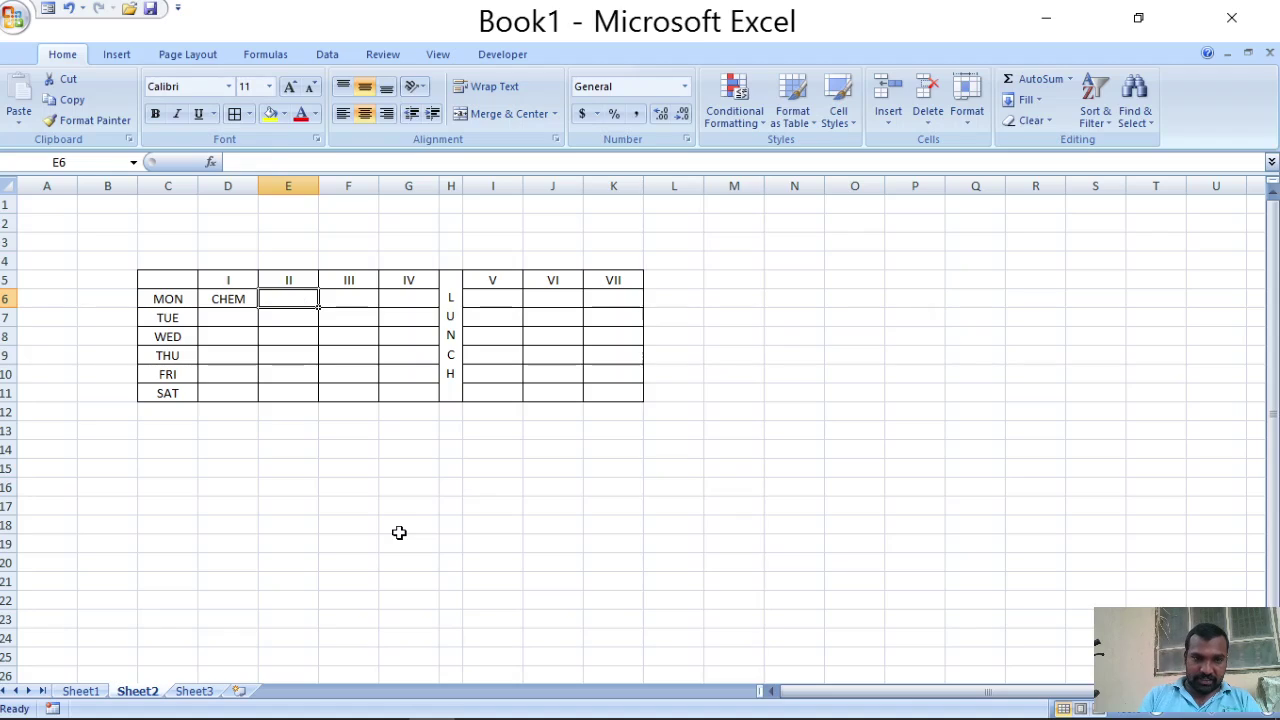
Step: Enter CHEM in cell E6 as a second separate period and delete that duplicate entry
{"action": "type", "text": "CHEM"}
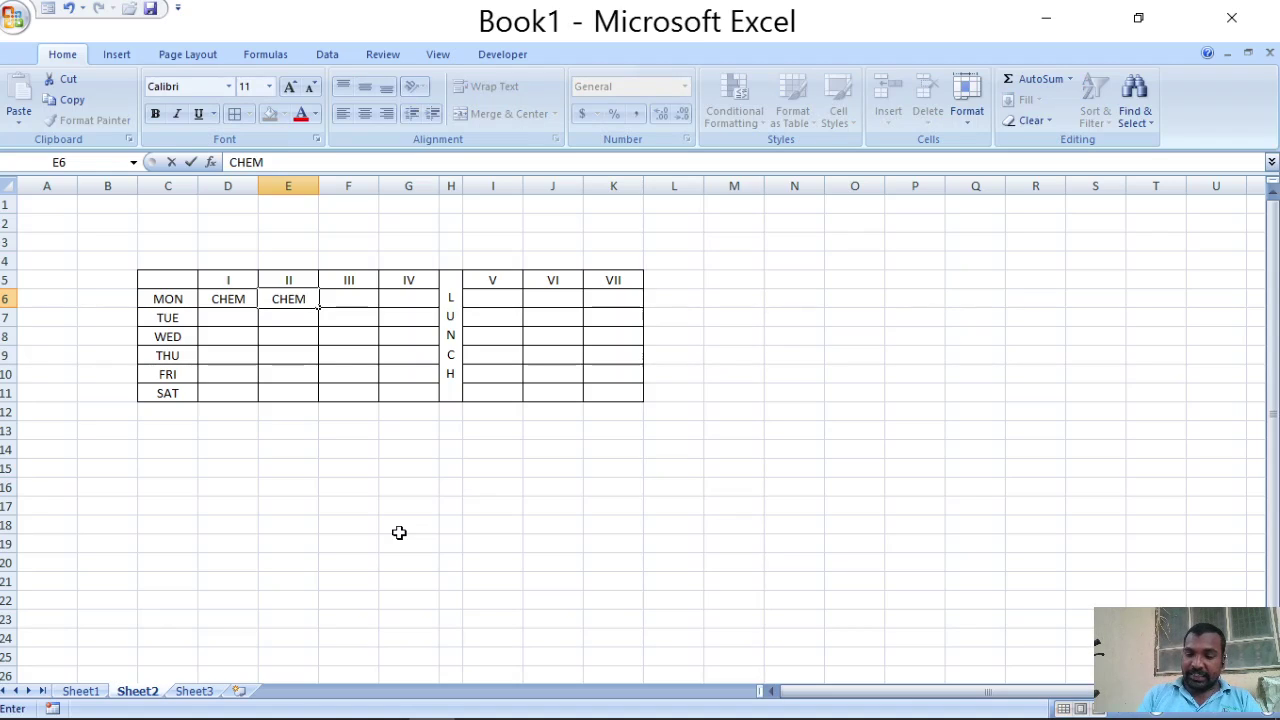
{"action": "key", "text": "Return"}
{"action": "left_click", "coordinate": [398, 531]}
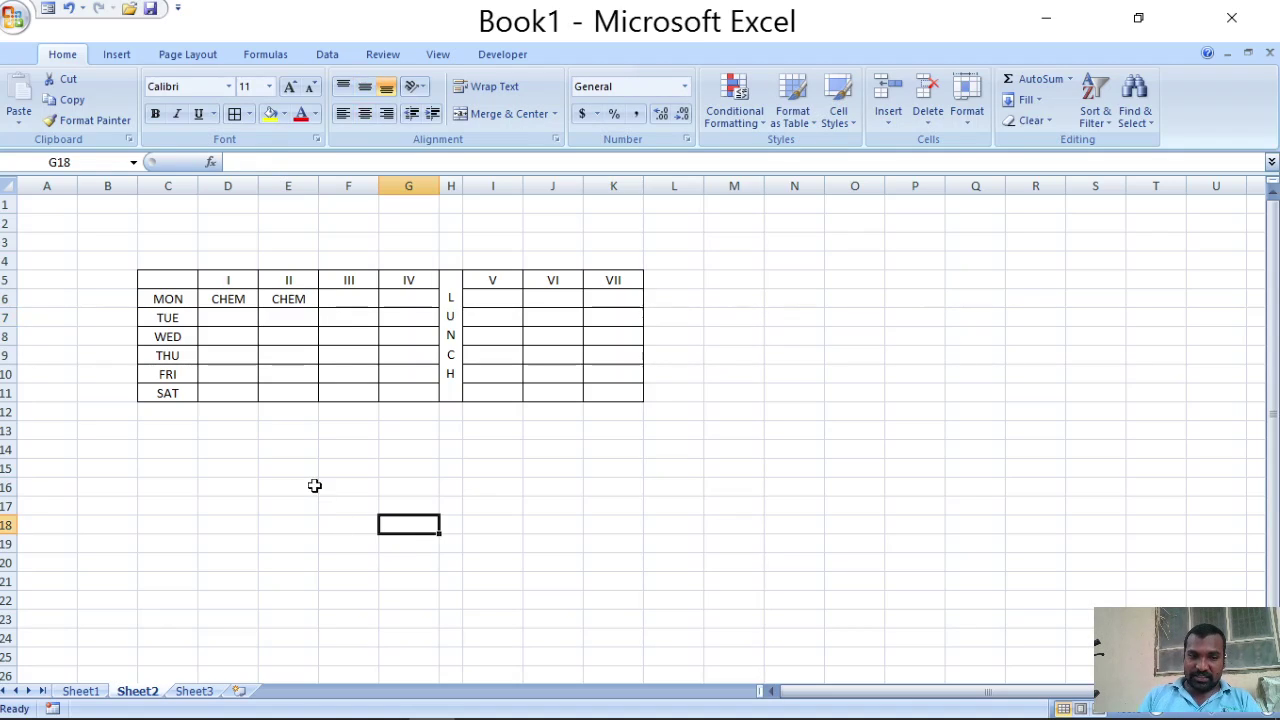
{"action": "left_click", "coordinate": [246, 299]}
{"action": "left_click_drag", "start_coordinate": [271, 299], "coordinate": [286, 298]}
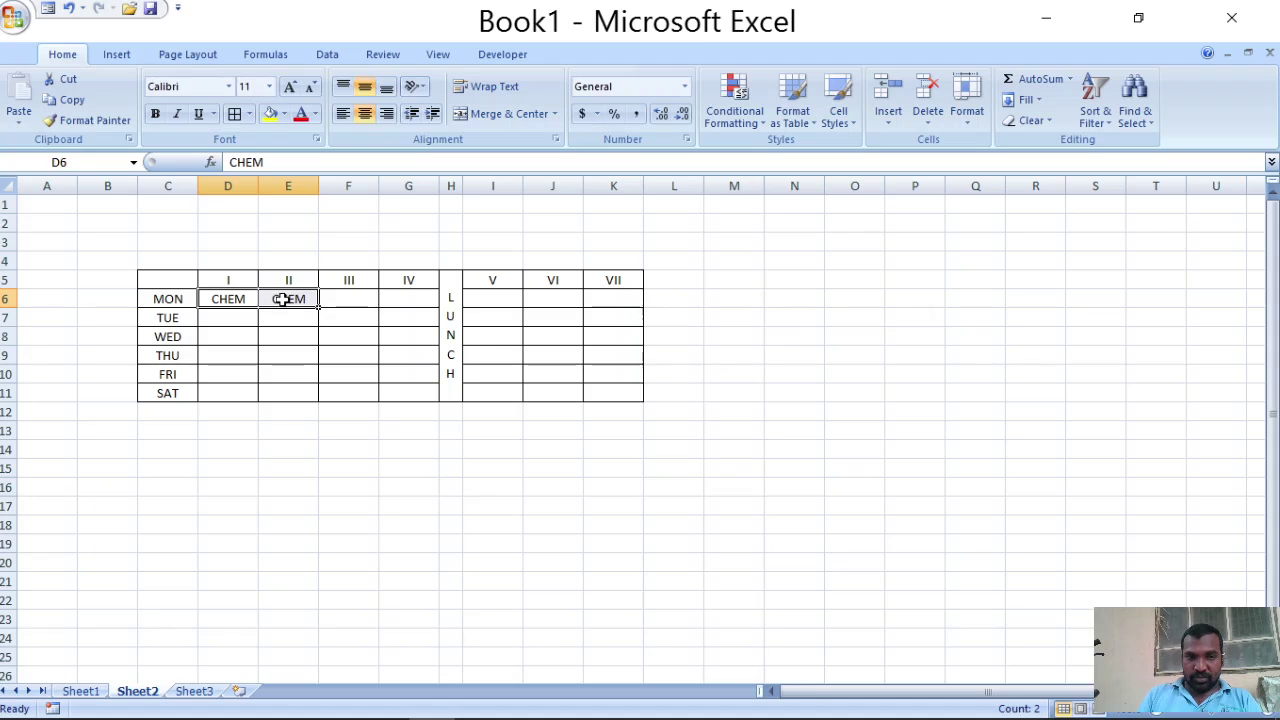
{"action": "left_click", "coordinate": [286, 299]}
{"action": "key", "text": "Delete"}
{"action": "left_click", "coordinate": [290, 466]}
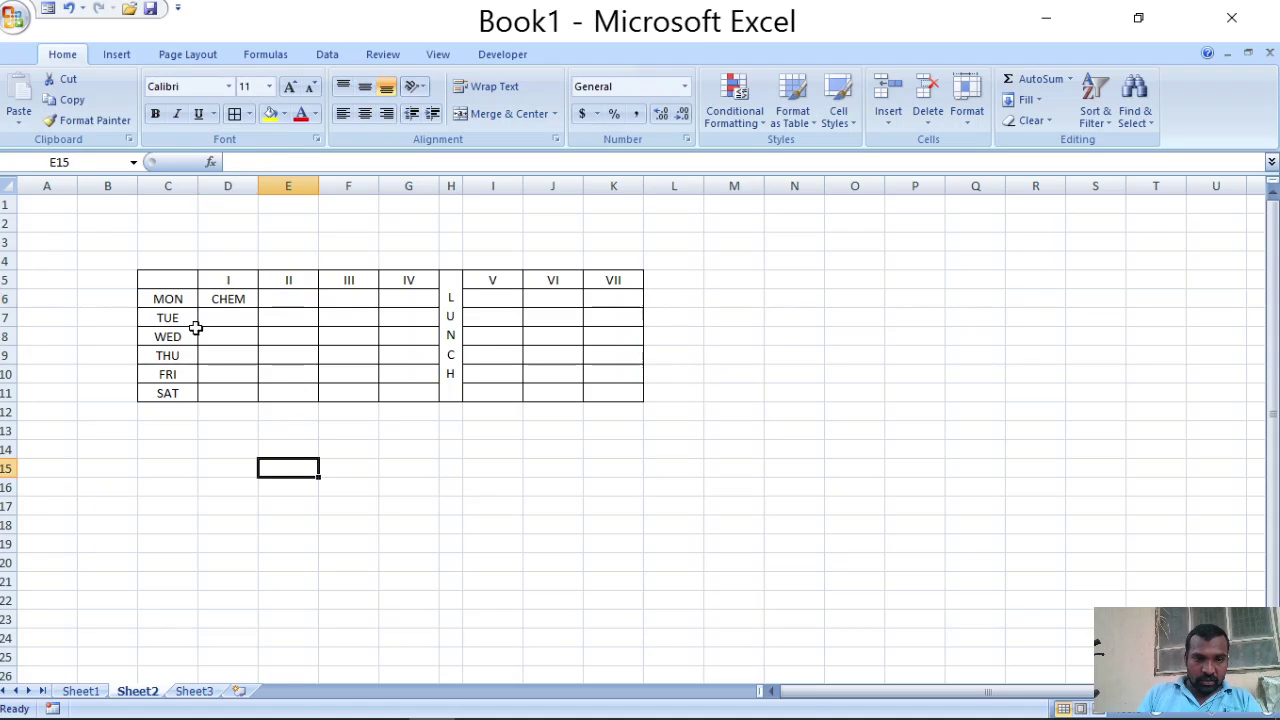
Step: Merge and center cells D6:E6 so that CHEM spans Monday's periods I and II
{"action": "left_click_drag", "start_coordinate": [228, 298], "coordinate": [271, 298]}
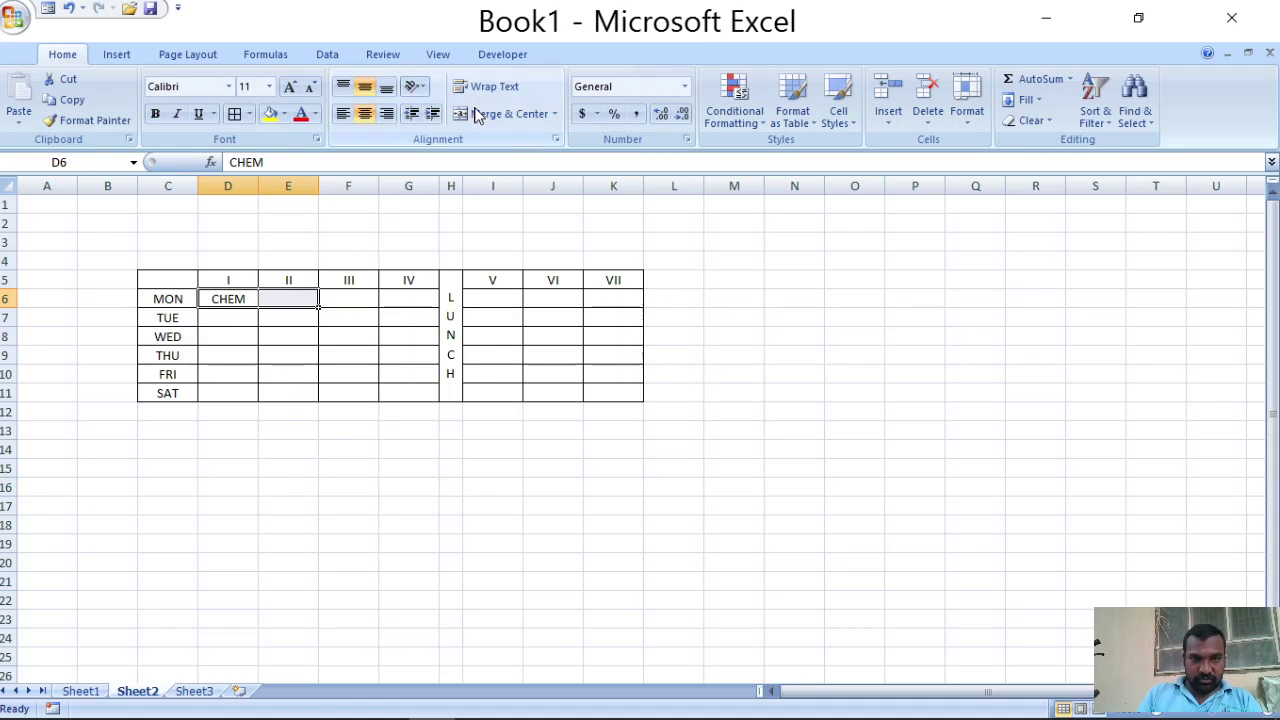
{"action": "left_click", "coordinate": [495, 113]}
{"action": "left_click", "coordinate": [431, 535]}
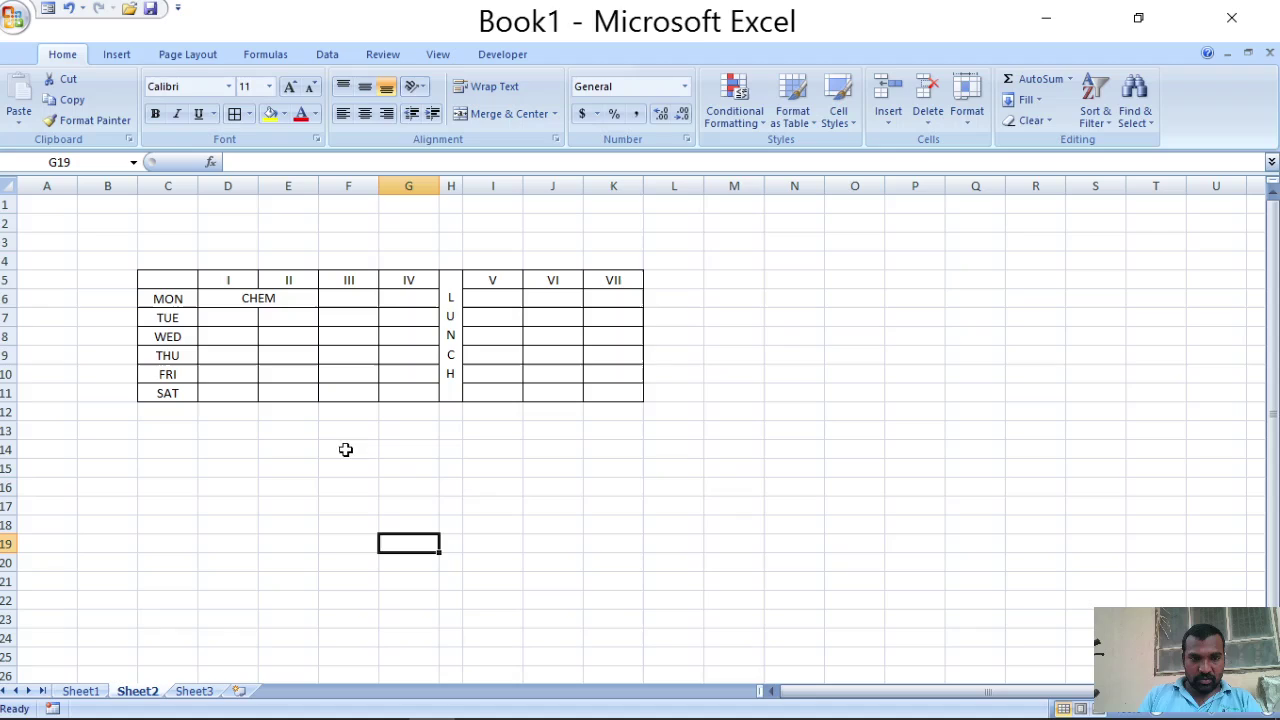
Step: Copy the merged CHEM cell to F6:G6 and replace the copied text with MATHS
{"action": "left_click", "coordinate": [266, 299]}
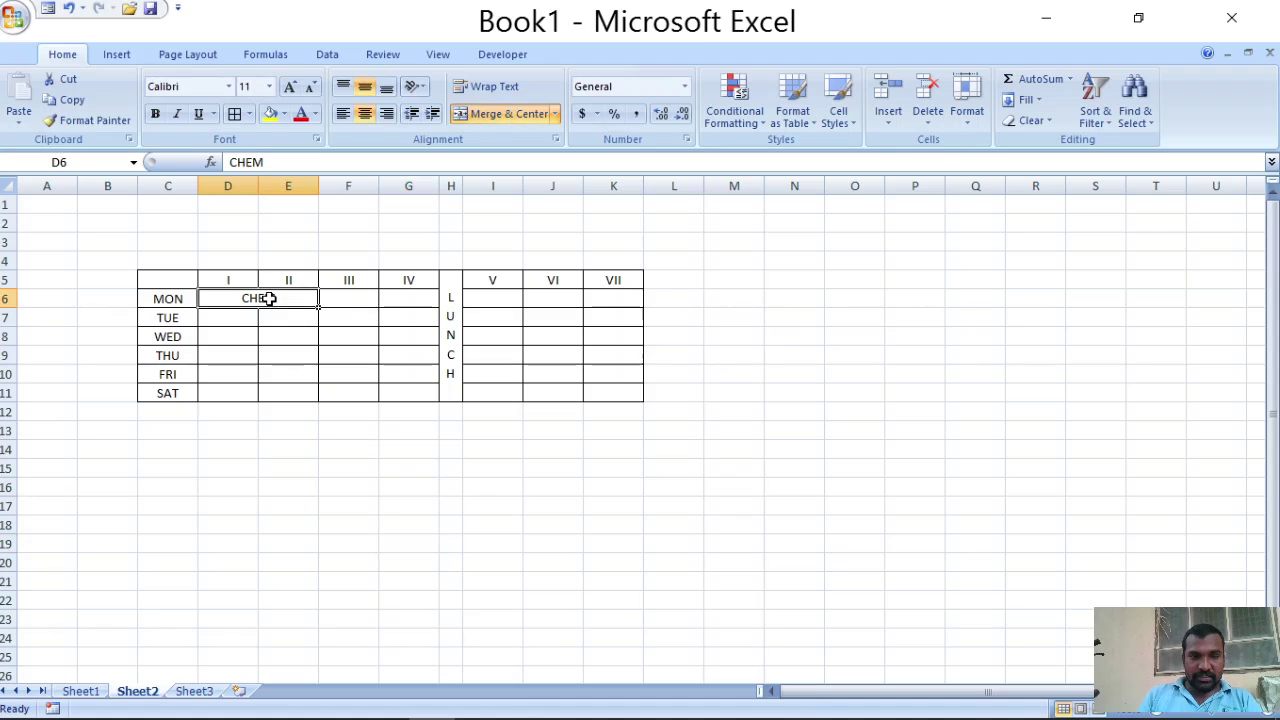
{"action": "key", "text": "ctrl+c"}
{"action": "left_click", "coordinate": [350, 305]}
{"action": "key", "text": "ctrl+v"}
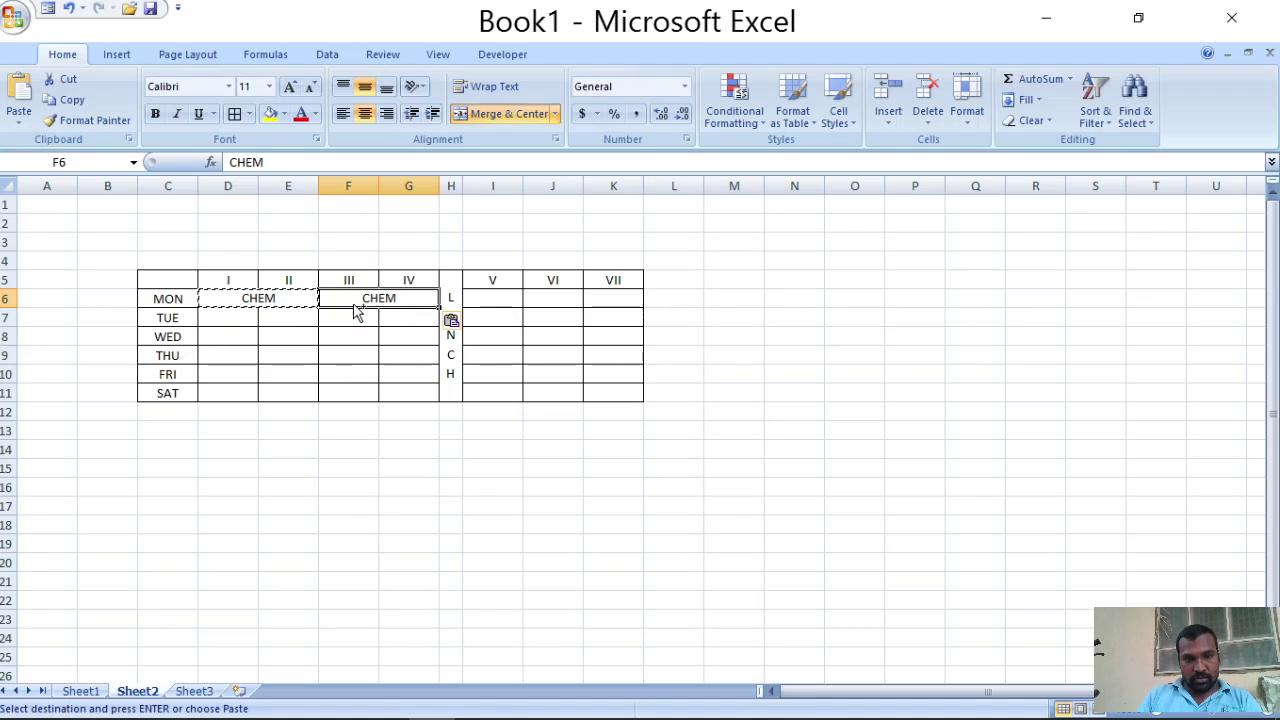
{"action": "type", "text": "MATH"}
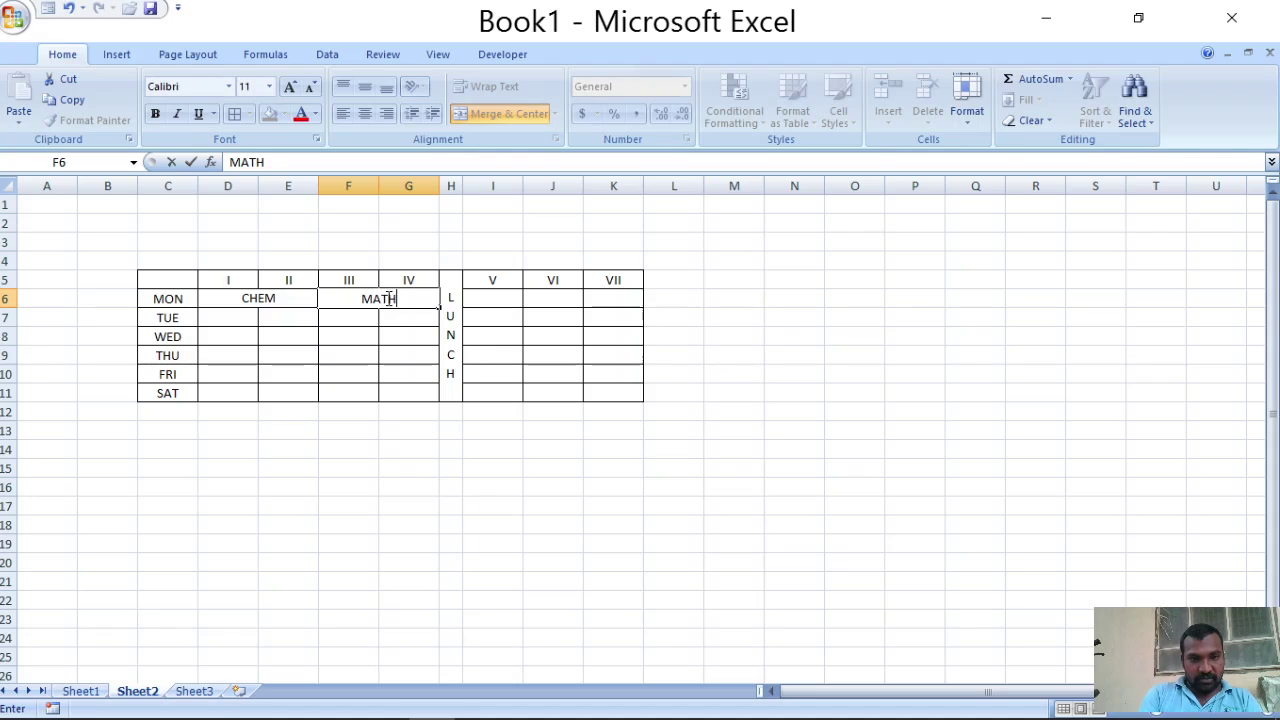
{"action": "type", "text": "S"}
{"action": "key", "text": "Return"}
Step: Merge and center cells I6:K6 and enter IT LAB for Monday's periods V to VII
{"action": "left_click", "coordinate": [509, 299]}
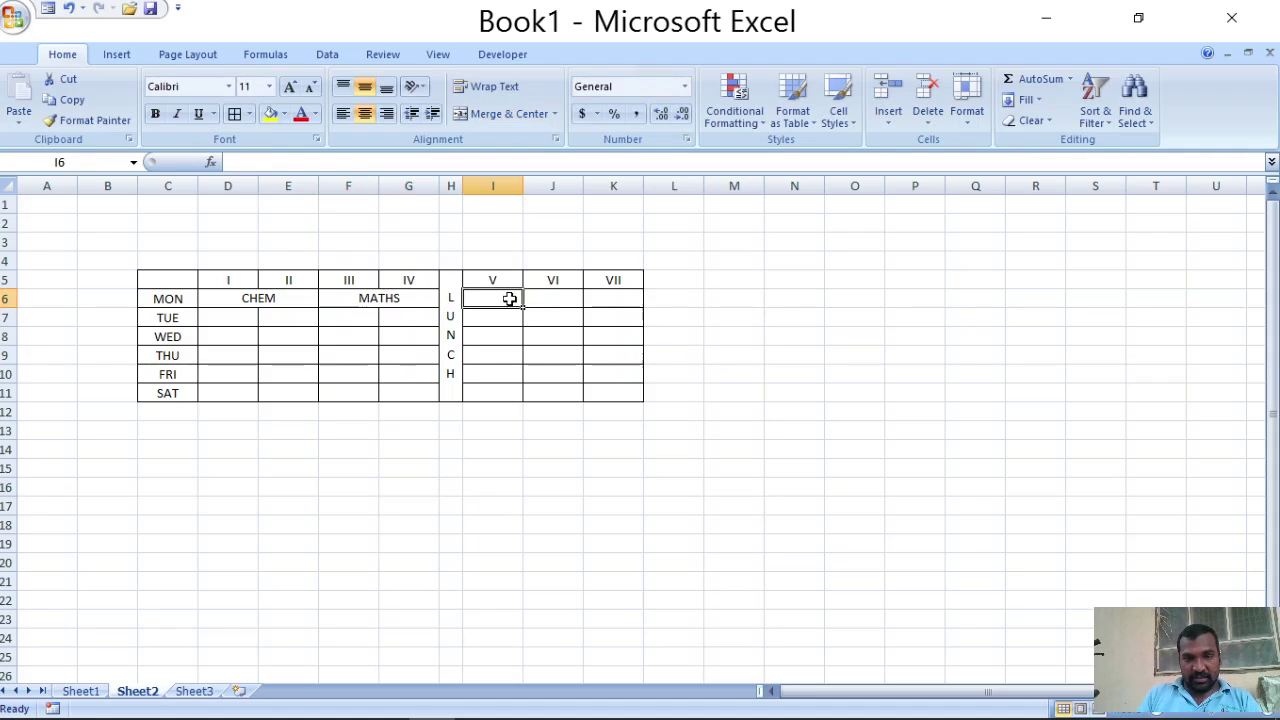
{"action": "left_click_drag", "start_coordinate": [509, 299], "coordinate": [606, 294]}
{"action": "left_click", "coordinate": [512, 114]}
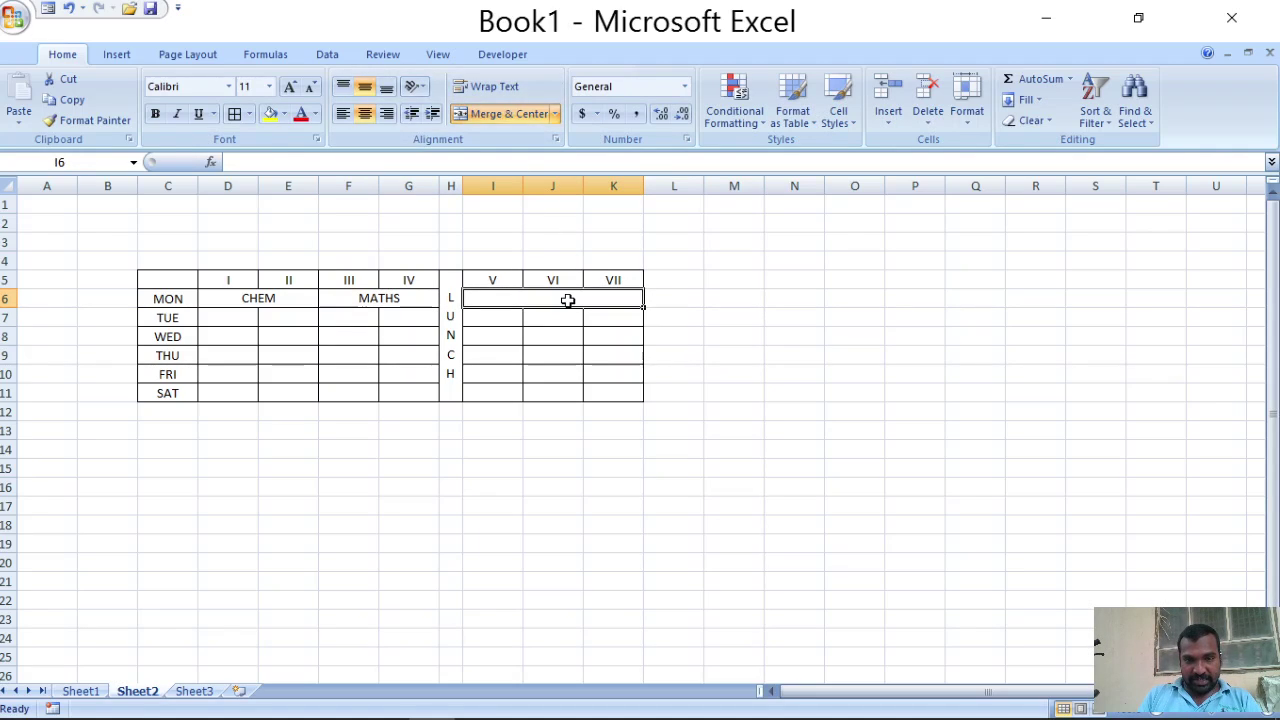
{"action": "type", "text": "T LAB"}
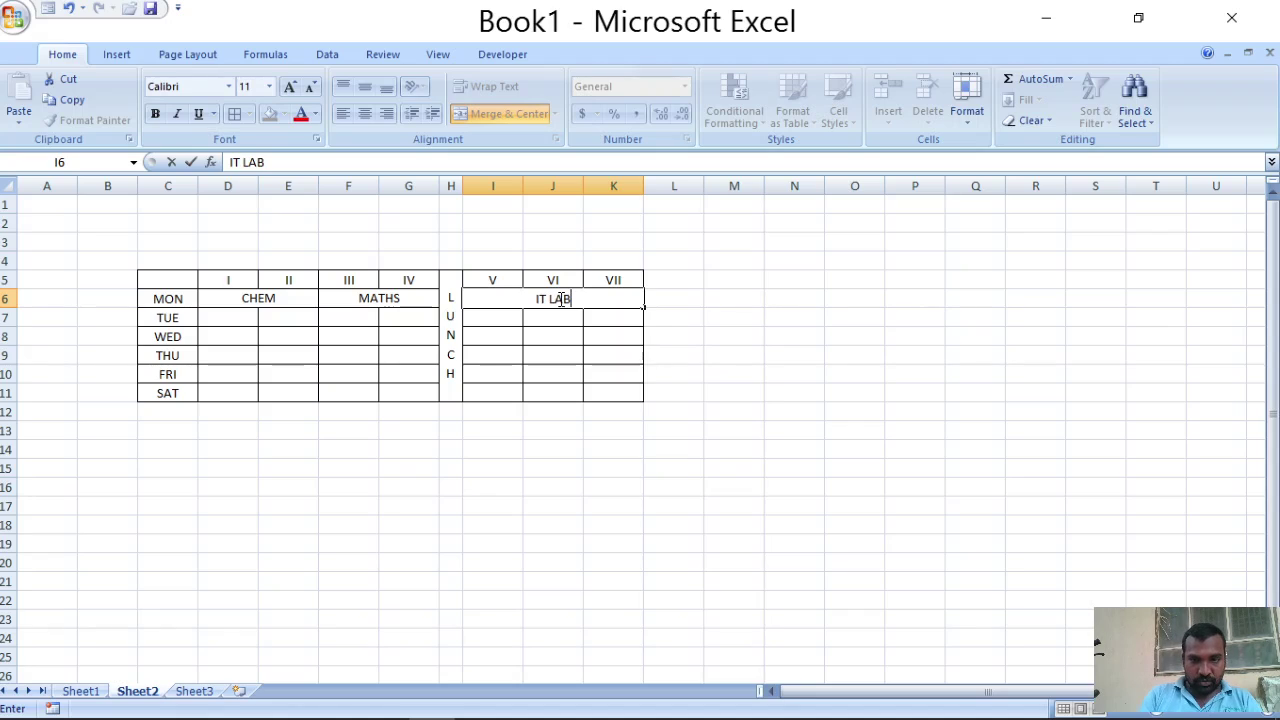
{"action": "key", "text": "Return"}
{"action": "left_click", "coordinate": [499, 480]}
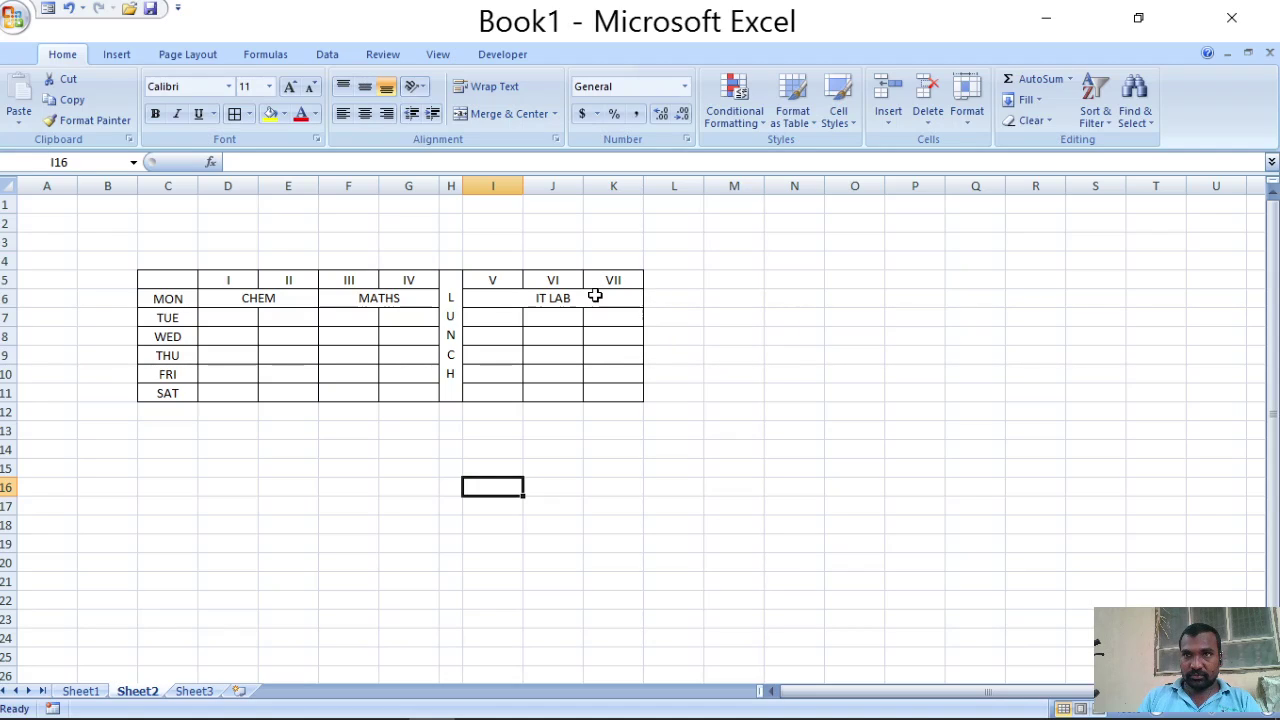
{"action": "left_click", "coordinate": [776, 409]}
{"action": "left_click", "coordinate": [579, 298]}
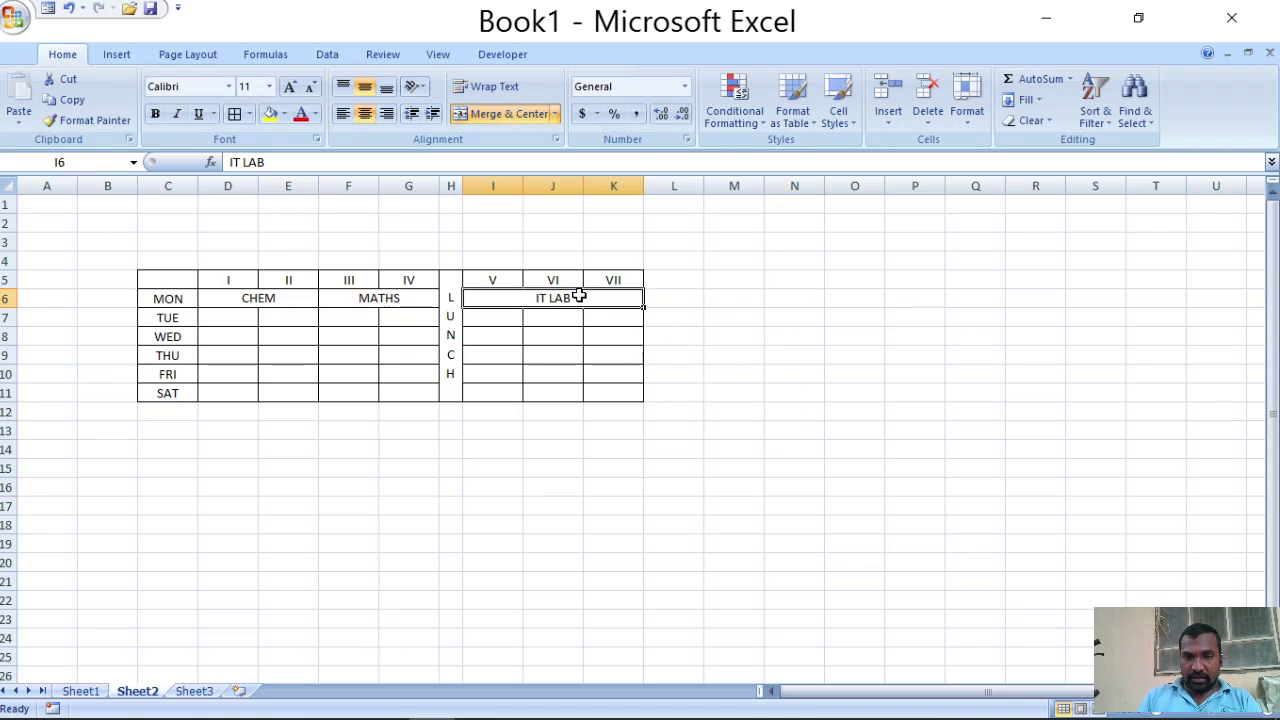
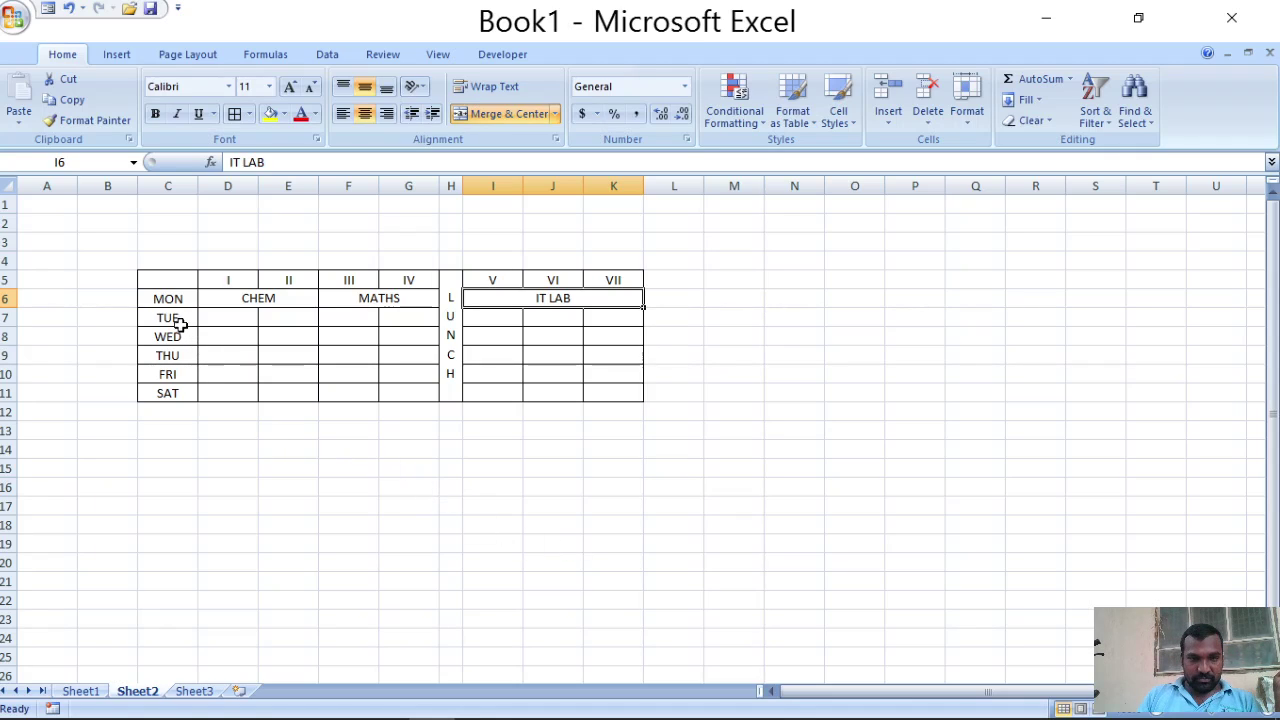
{"action": "left_click", "coordinate": [175, 445]}
Step: Increase the height of row 5 and add ( 10:00 - 10:50) on a new line below I in cell D5
{"action": "left_click", "coordinate": [215, 278]}
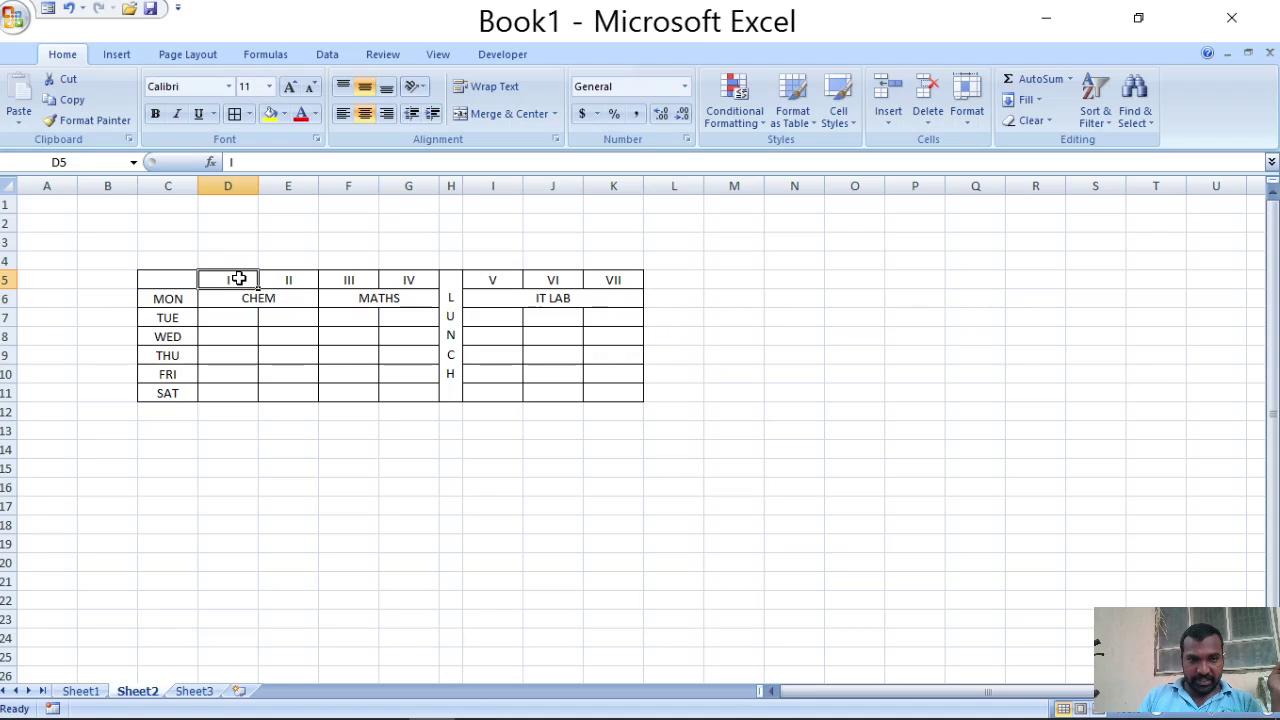
{"action": "left_click_drag", "start_coordinate": [8, 287], "coordinate": [10, 319]}
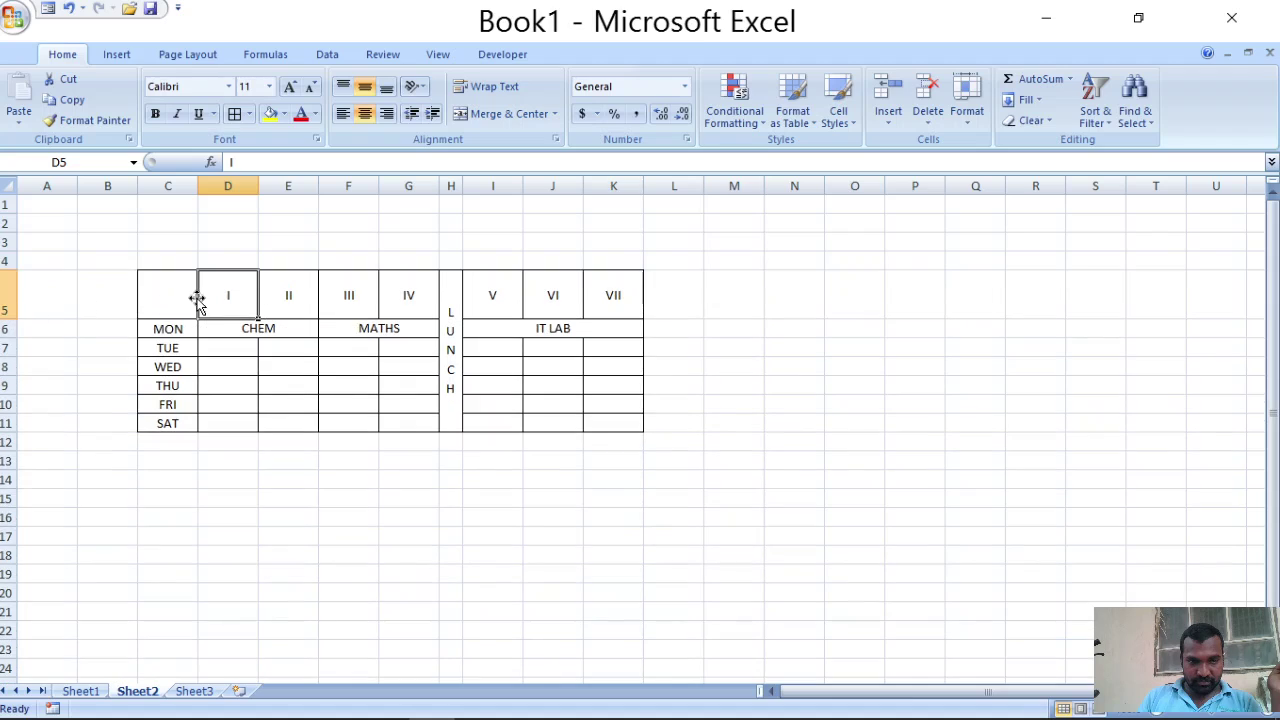
{"action": "double_click", "coordinate": [236, 291]}
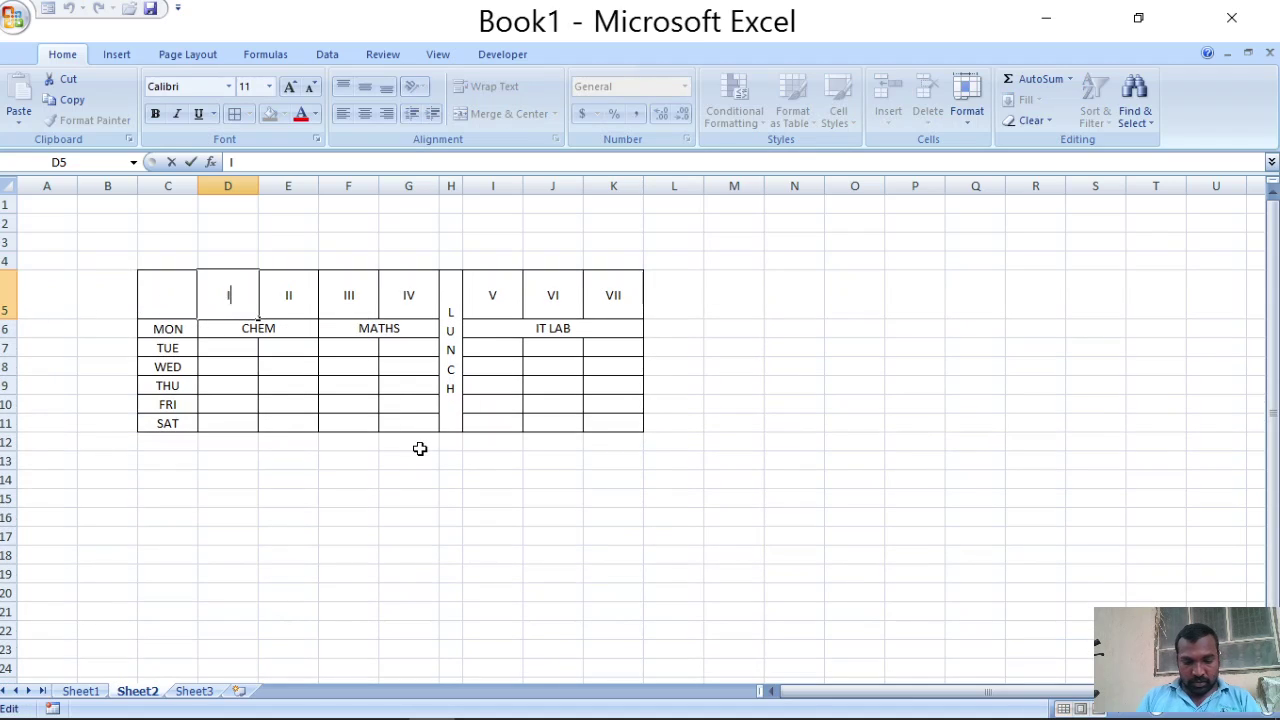
{"action": "key", "text": "alt+Return"}
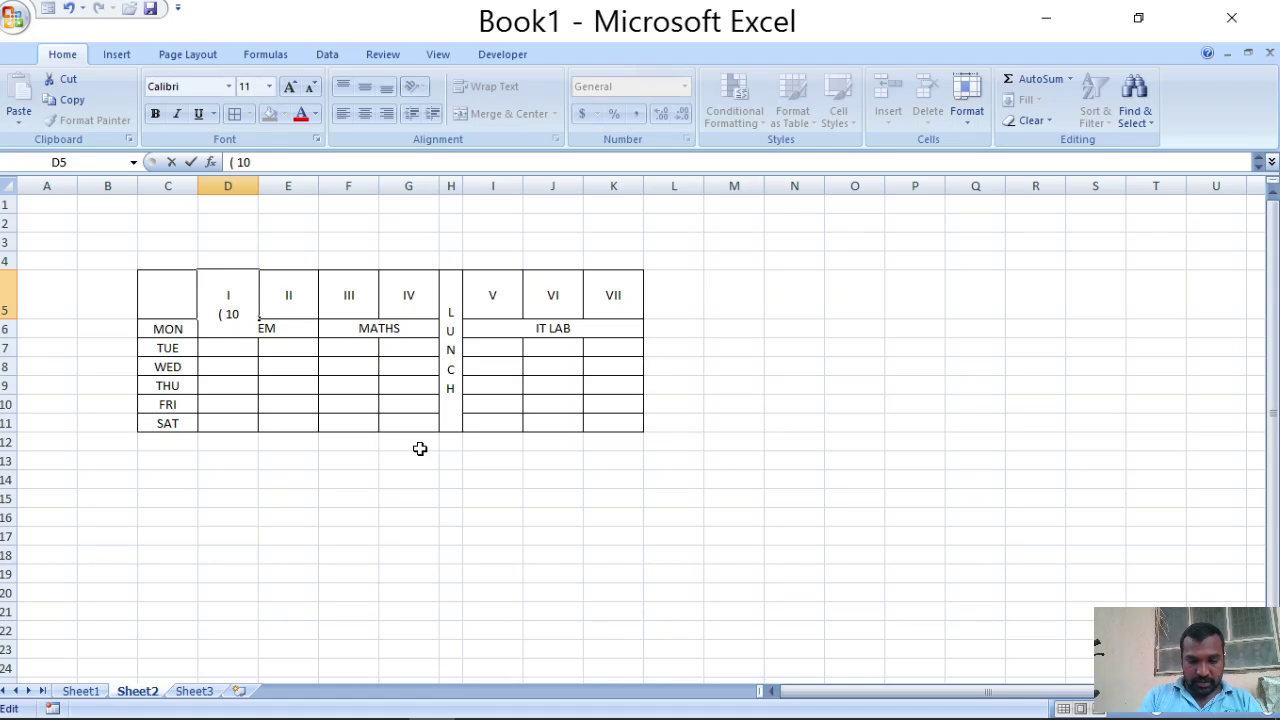
{"action": "type", "text": "( 10:00"}
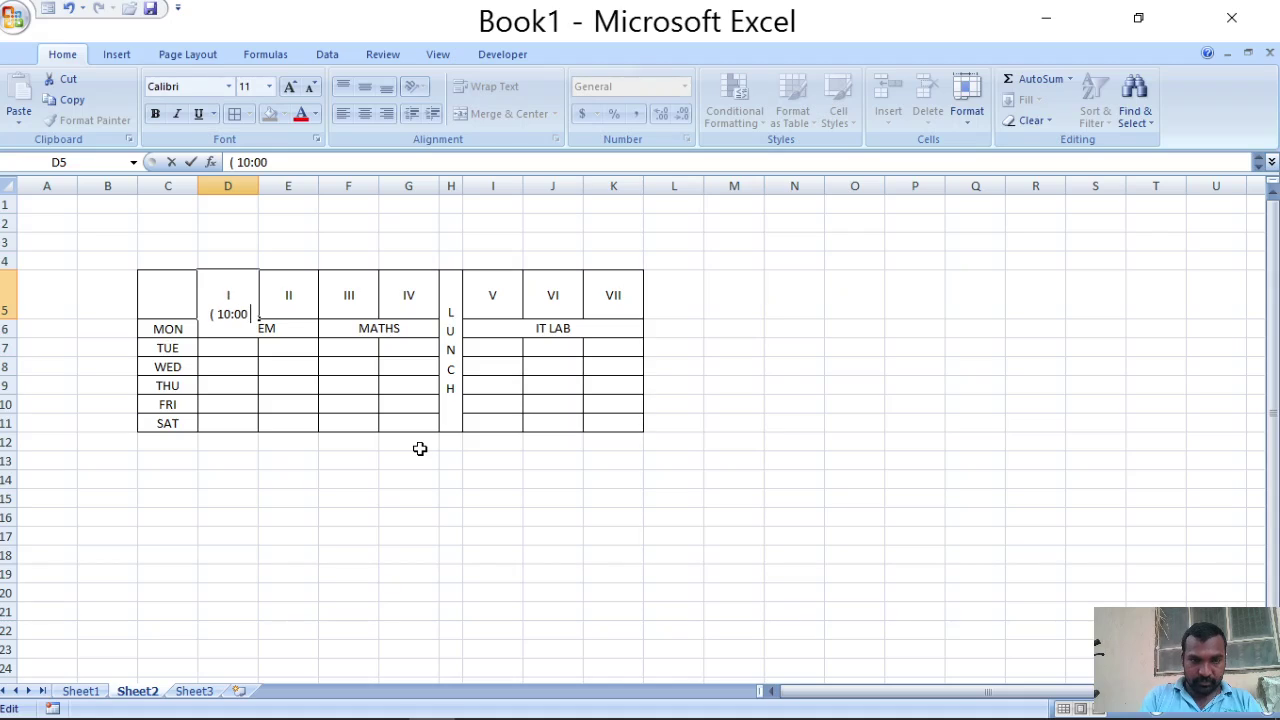
{"action": "type", "text": " - 10"}
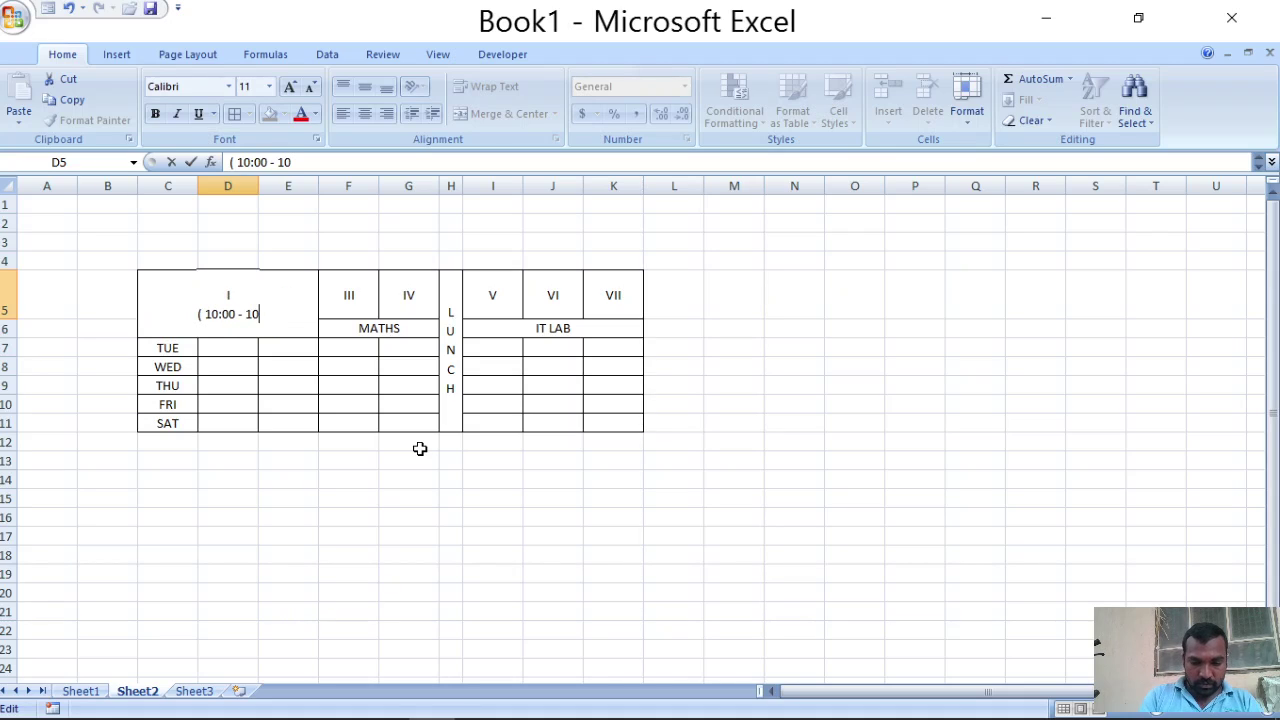
{"action": "type", "text": ":50"}
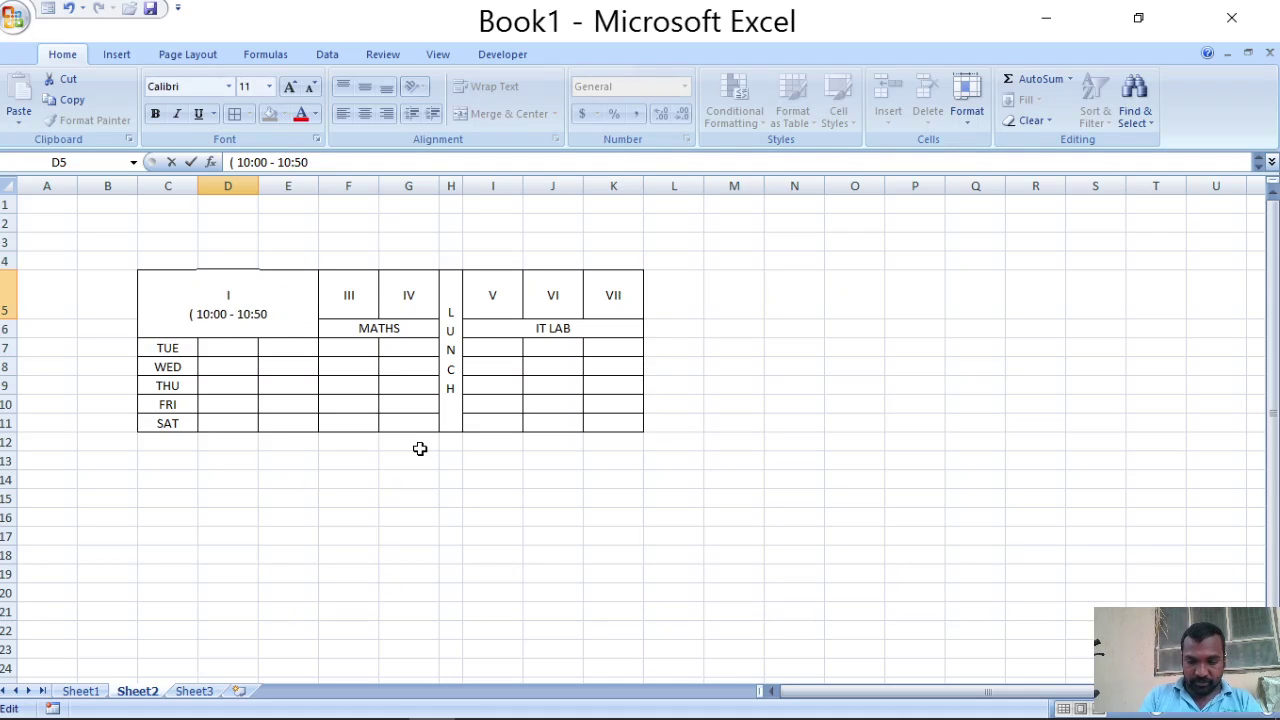
{"action": "type", "text": ")"}
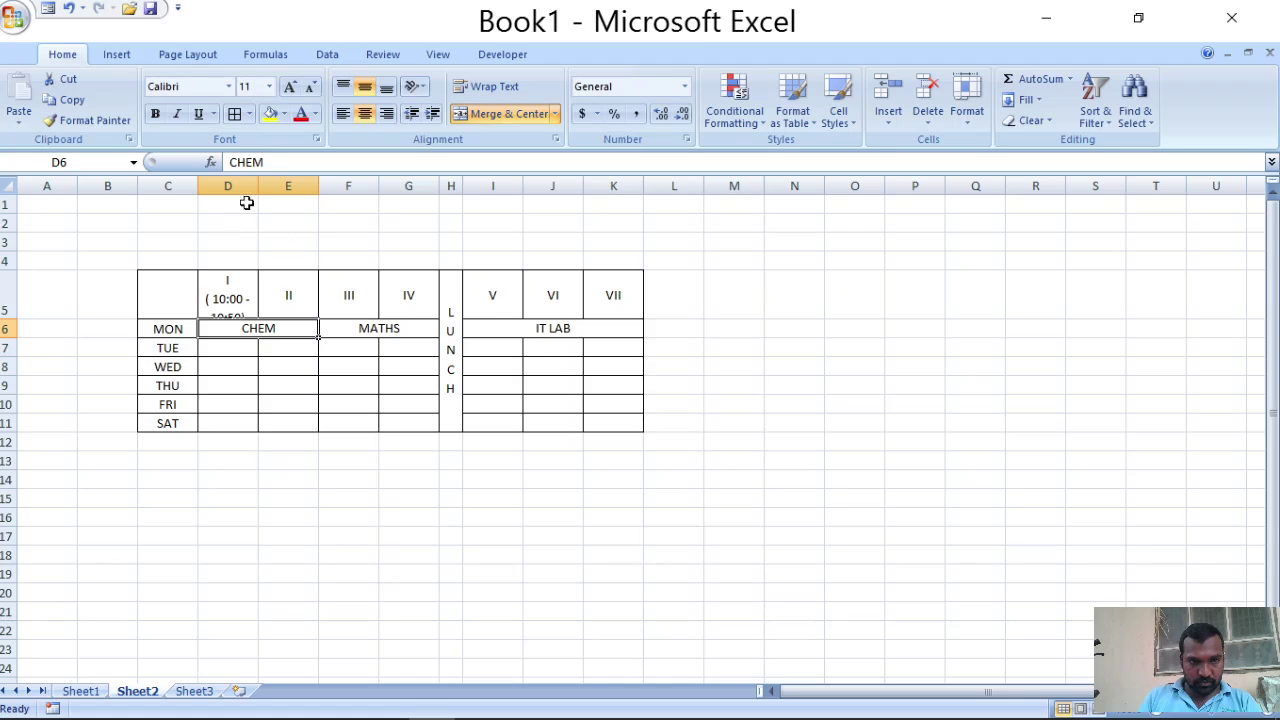
Step: Widen column D and increase the height of row 5 to fit the period I time text
{"action": "left_click_drag", "start_coordinate": [258, 186], "coordinate": [273, 188]}
{"action": "left_click_drag", "start_coordinate": [8, 319], "coordinate": [8, 331]}
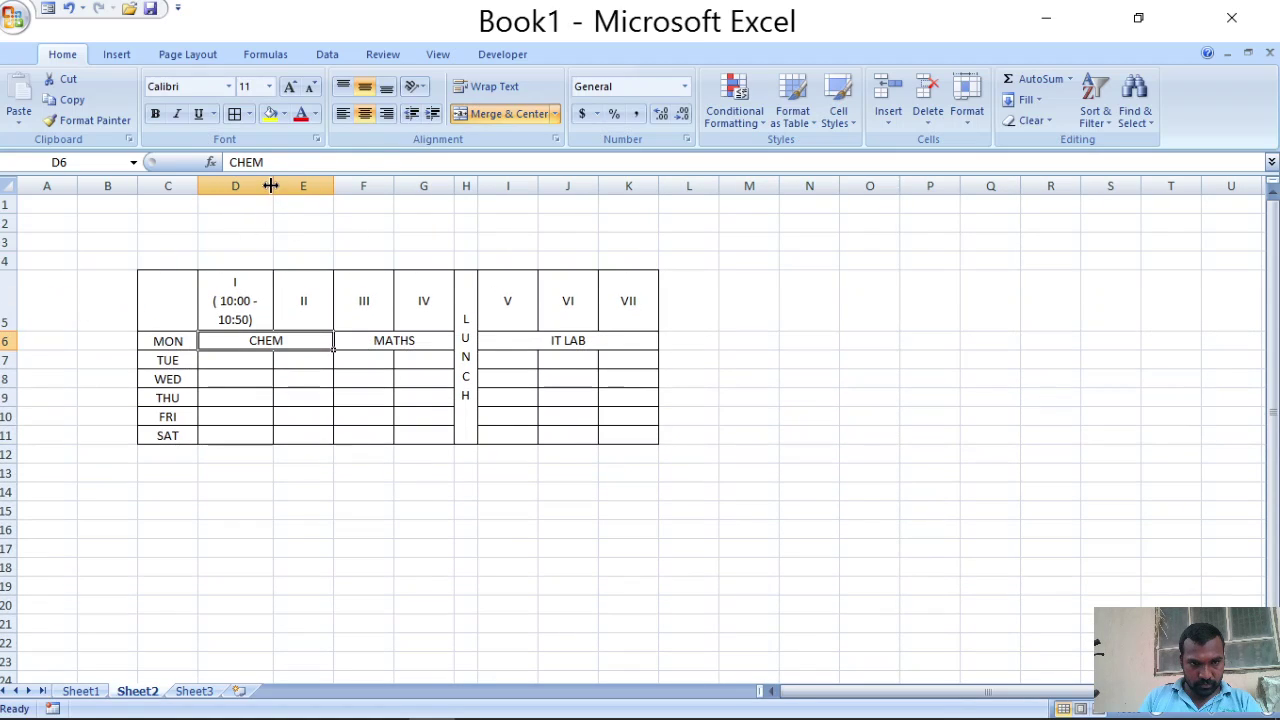
{"action": "mouse_move", "coordinate": [272, 186]}
{"action": "left_mouse_down"}
{"action": "mouse_move", "coordinate": [249, 186]}
{"action": "mouse_move", "coordinate": [314, 186]}
{"action": "mouse_move", "coordinate": [266, 184]}
{"action": "mouse_move", "coordinate": [281, 185]}
{"action": "left_mouse_up"}
{"action": "left_click", "coordinate": [214, 240]}
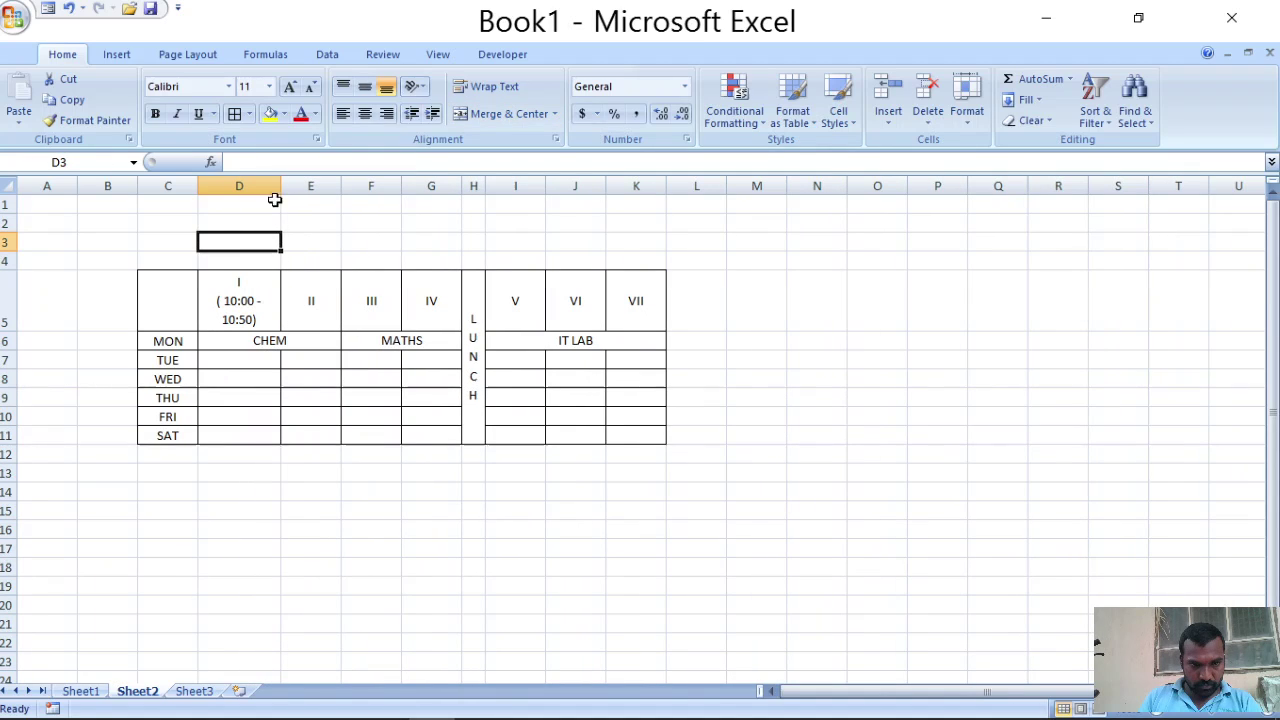
Step: Widen column D to fit the period I time on one line and fill the D5 header across E5:G5
{"action": "left_click", "coordinate": [262, 317]}
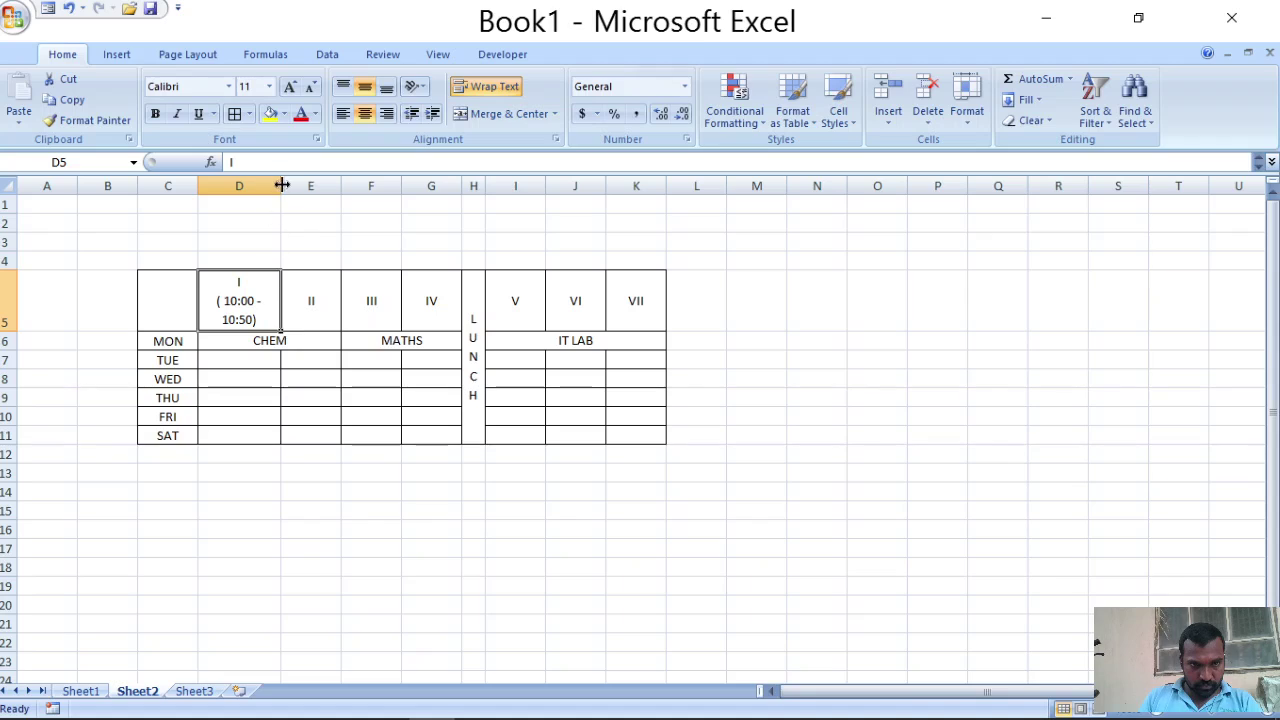
{"action": "left_click_drag", "start_coordinate": [282, 185], "coordinate": [306, 182]}
{"action": "left_click", "coordinate": [297, 546]}
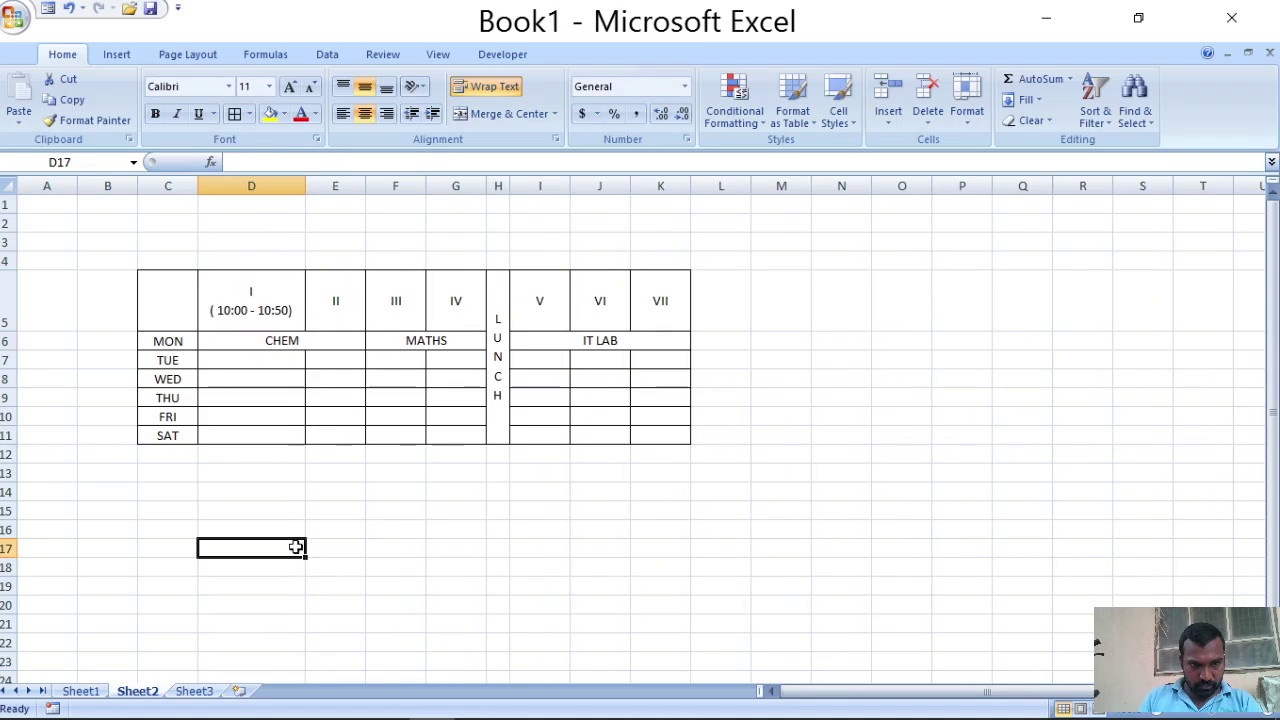
{"action": "left_click", "coordinate": [300, 320]}
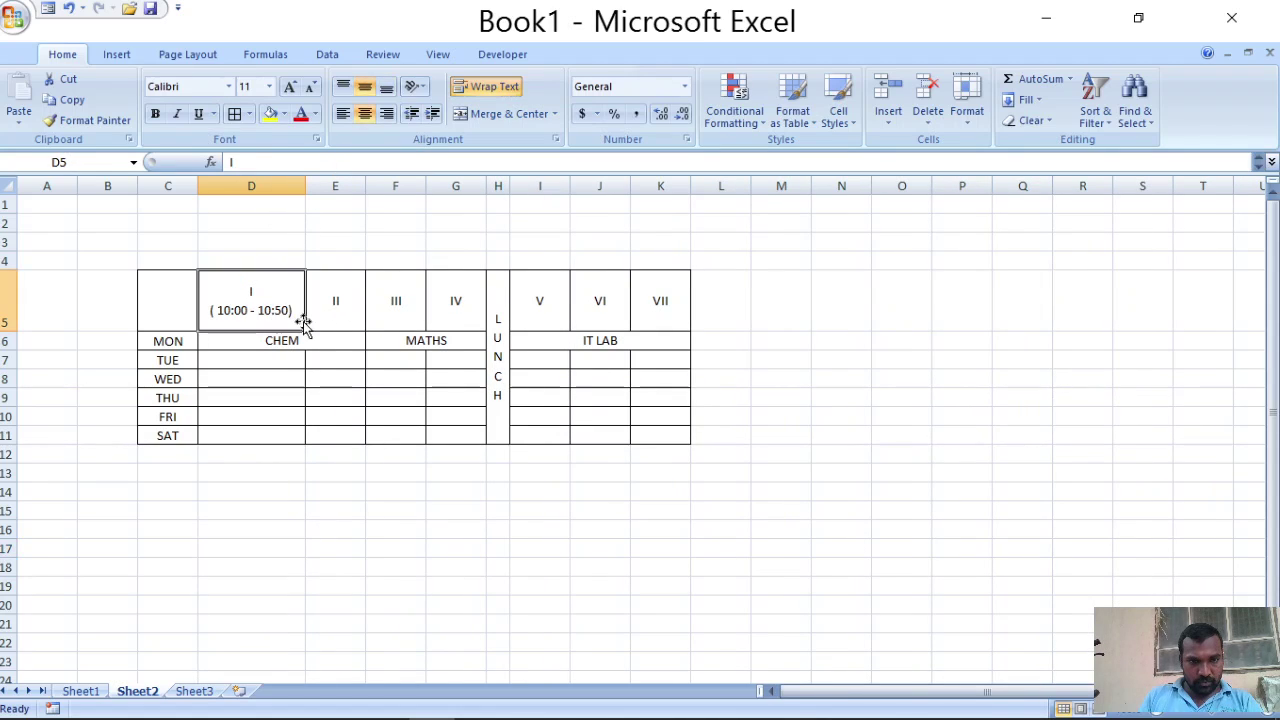
{"action": "left_click_drag", "start_coordinate": [305, 331], "coordinate": [462, 335]}
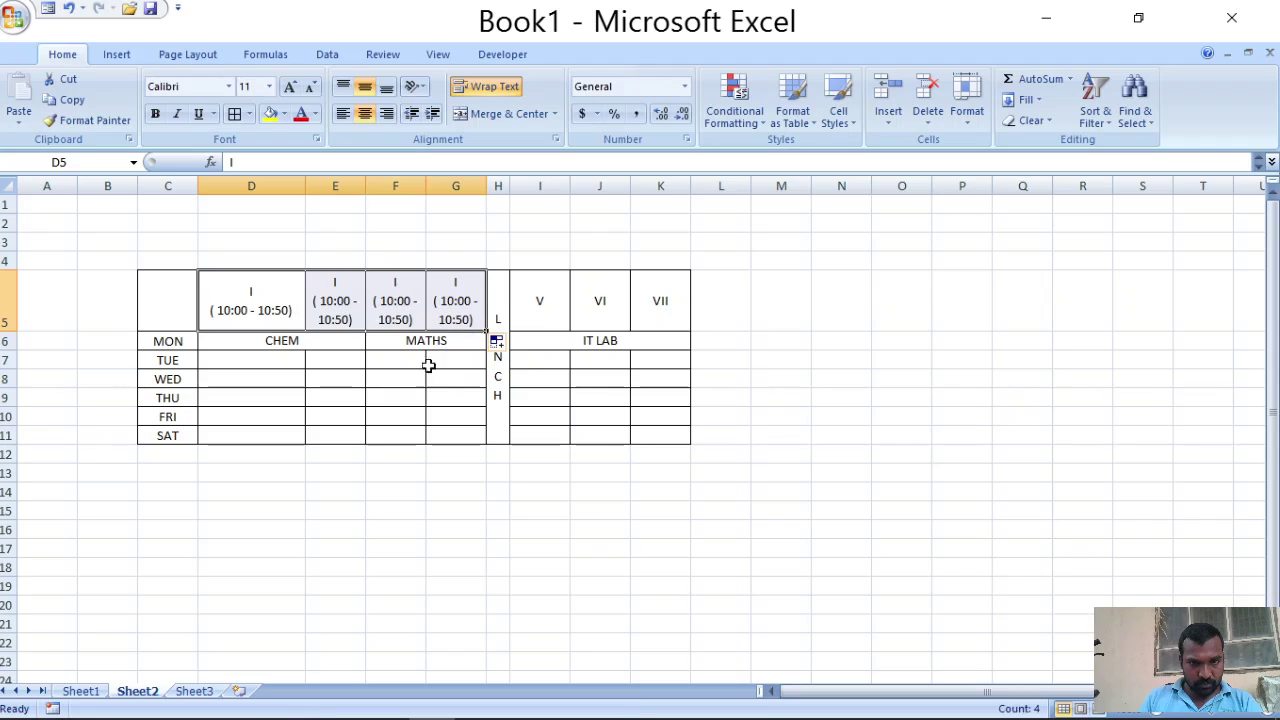
Step: Change the copied header in E5 to II ( 10:50 - 11:40) and widen column E to fit the time on one line
{"action": "double_click", "coordinate": [339, 284]}
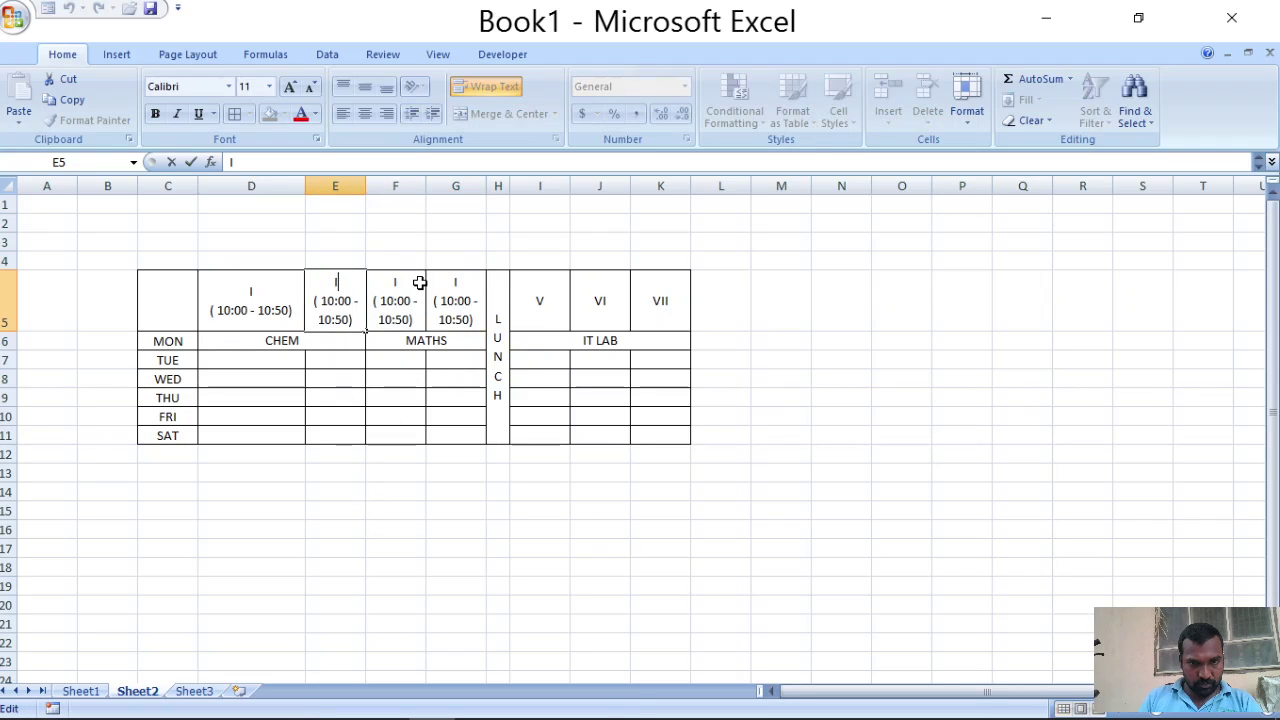
{"action": "type", "text": "I"}
{"action": "key", "text": "Right"}
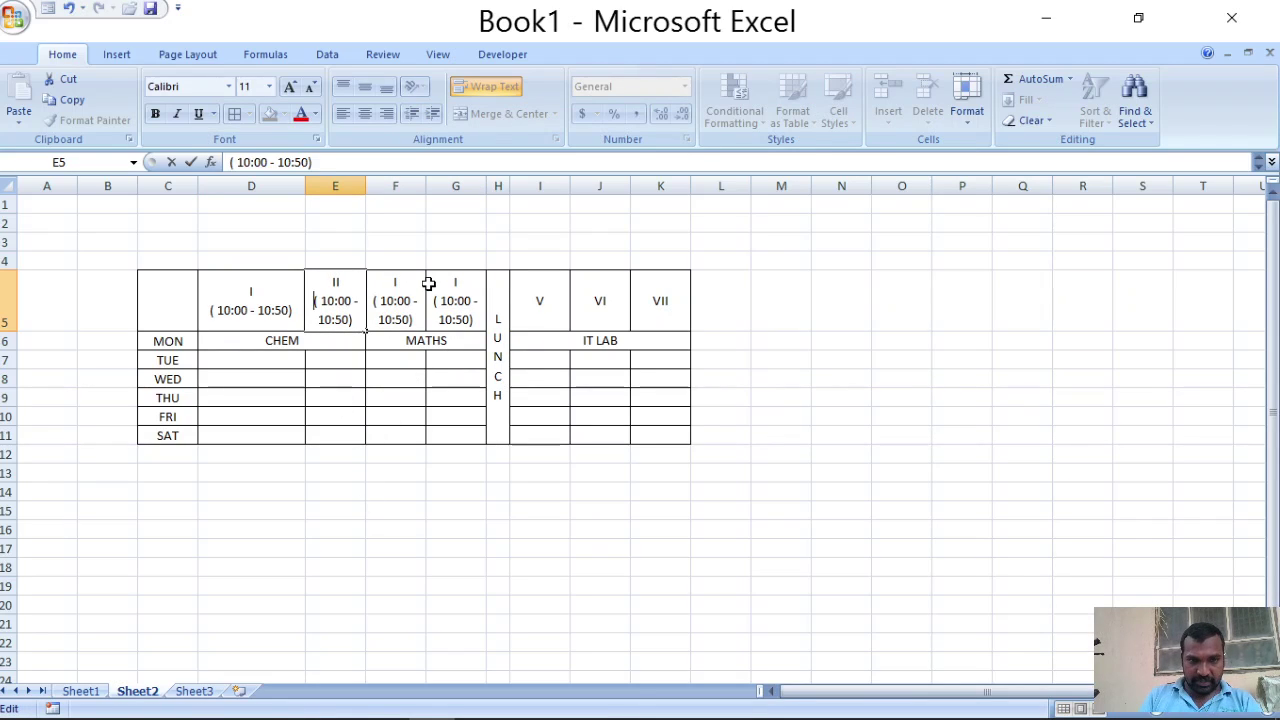
{"action": "key", "text": "Delete"}
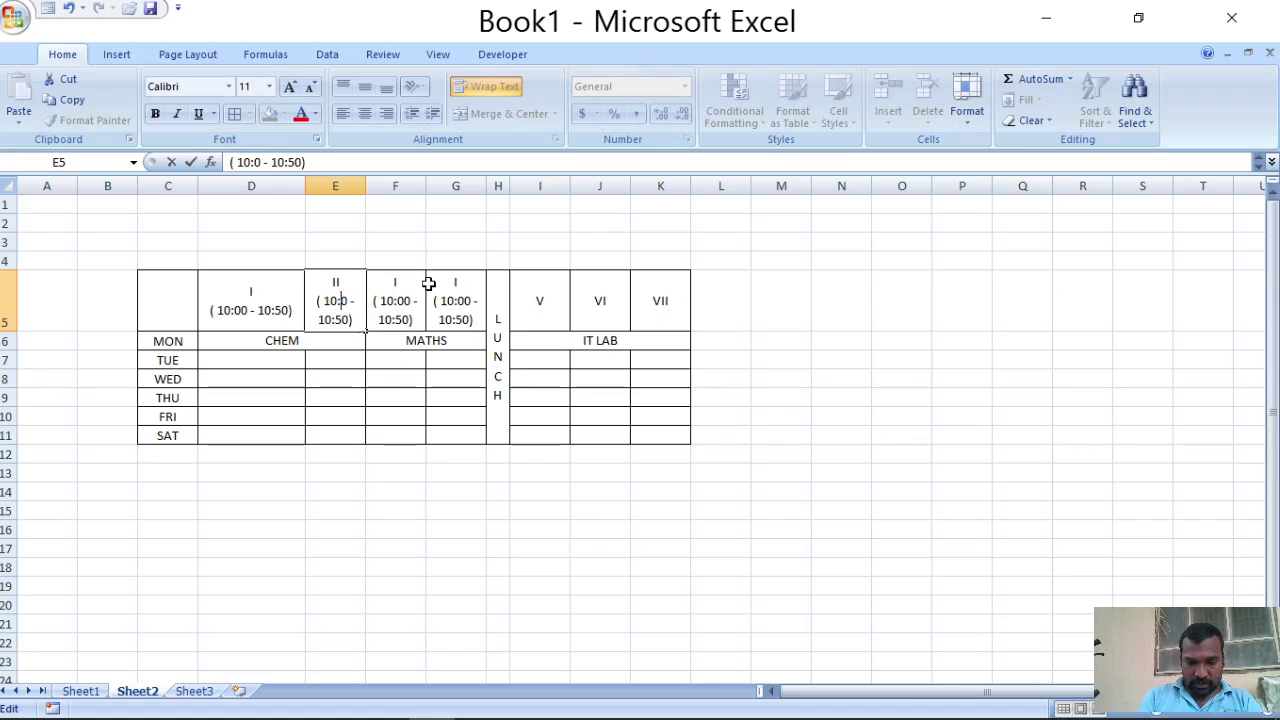
{"action": "type", "text": "5"}
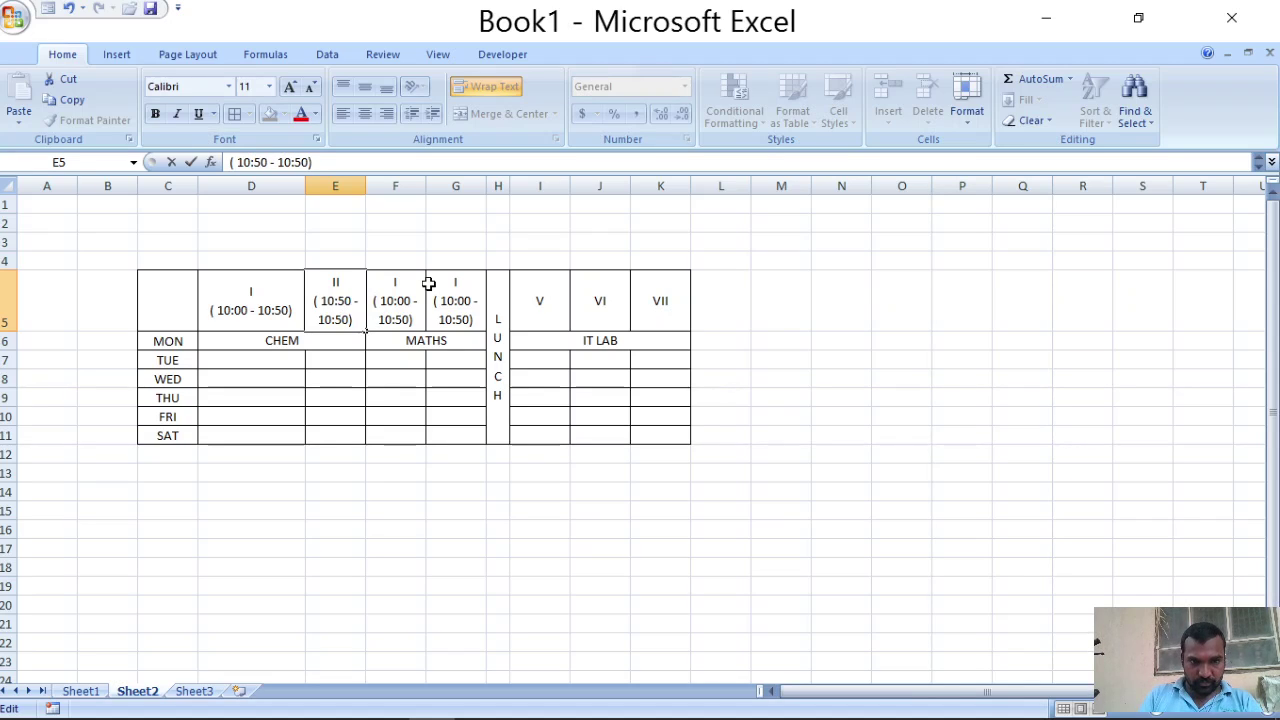
{"action": "key", "text": "Delete"}
{"action": "type", "text": "4"}
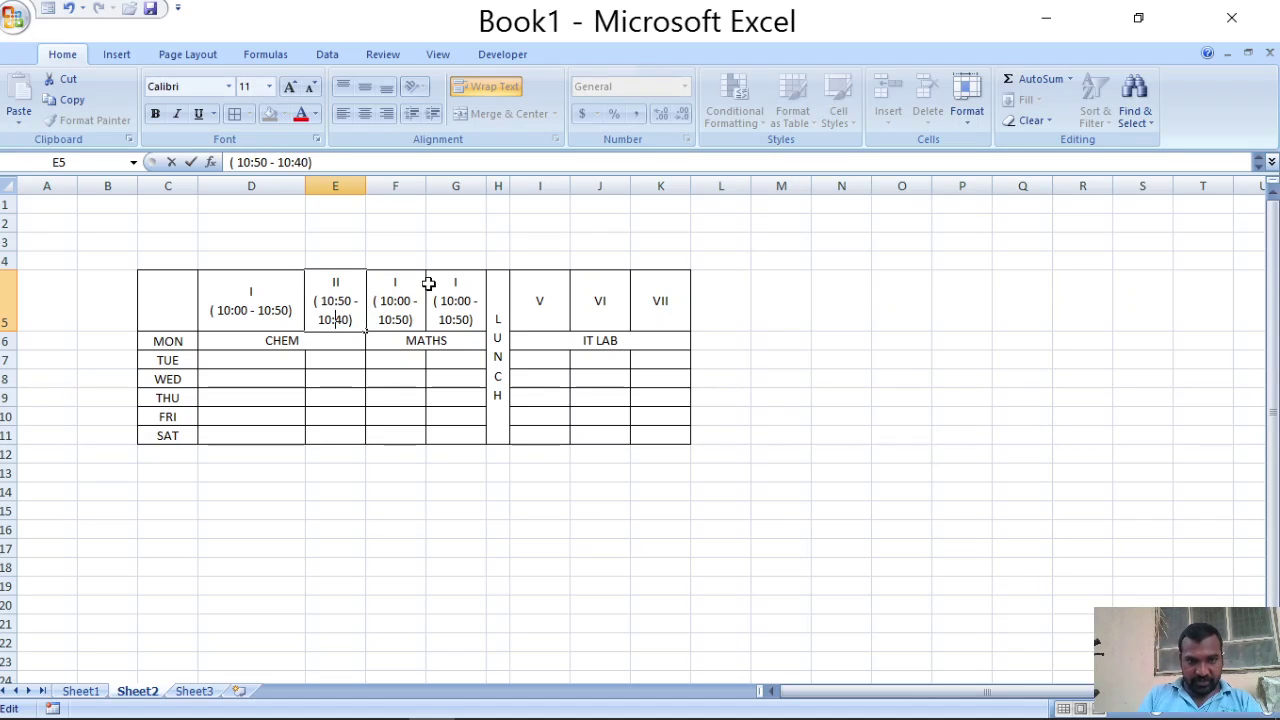
{"action": "key", "text": "BackSpace"}
{"action": "type", "text": "1"}
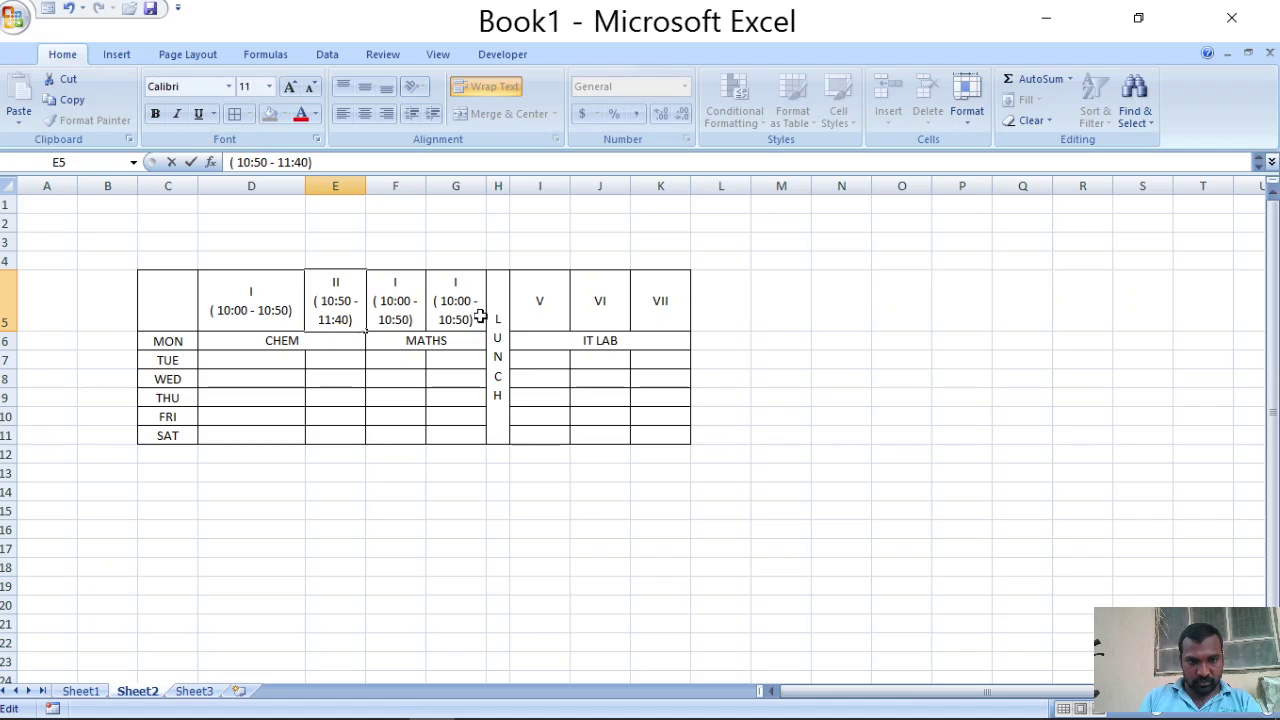
{"action": "left_click_drag", "start_coordinate": [428, 528], "coordinate": [415, 528]}
{"action": "left_click_drag", "start_coordinate": [366, 186], "coordinate": [394, 186]}
Step: Clear the copied period headers from cells F5 and G5
{"action": "left_click", "coordinate": [423, 306]}
{"action": "key", "text": "Delete"}
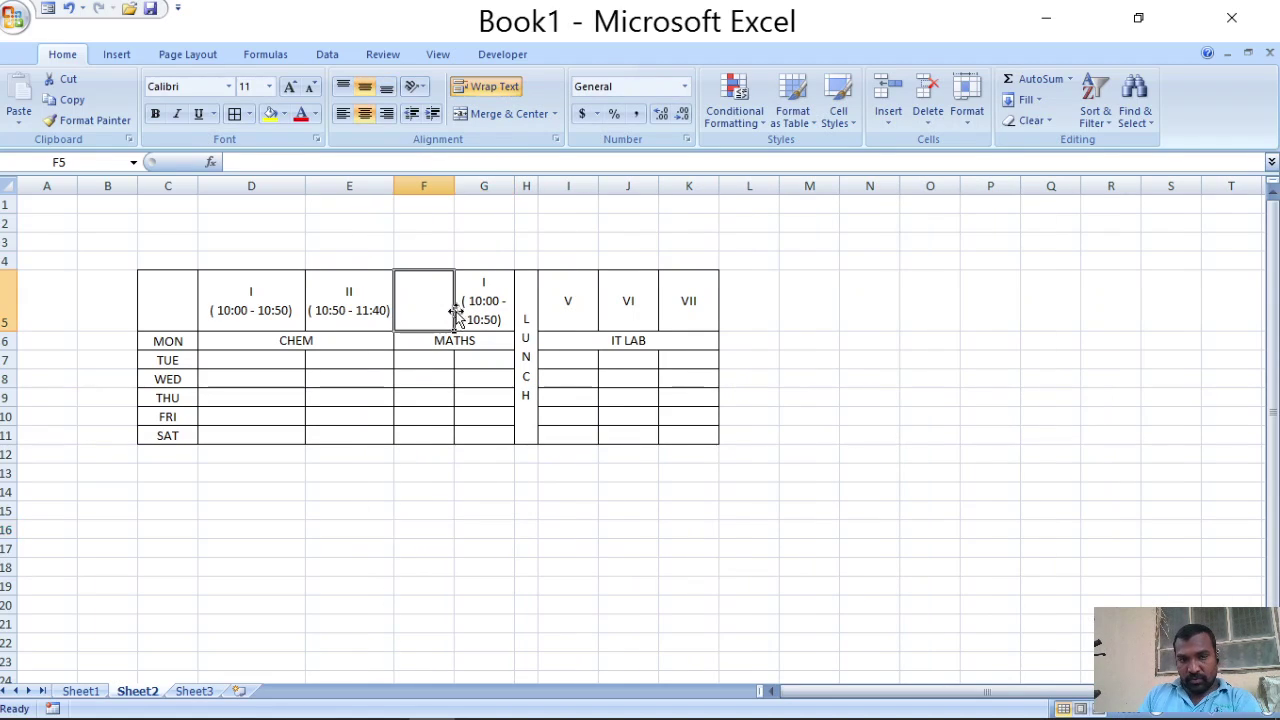
{"action": "left_click", "coordinate": [485, 308]}
{"action": "key", "text": "Delete"}
{"action": "left_click", "coordinate": [550, 546]}
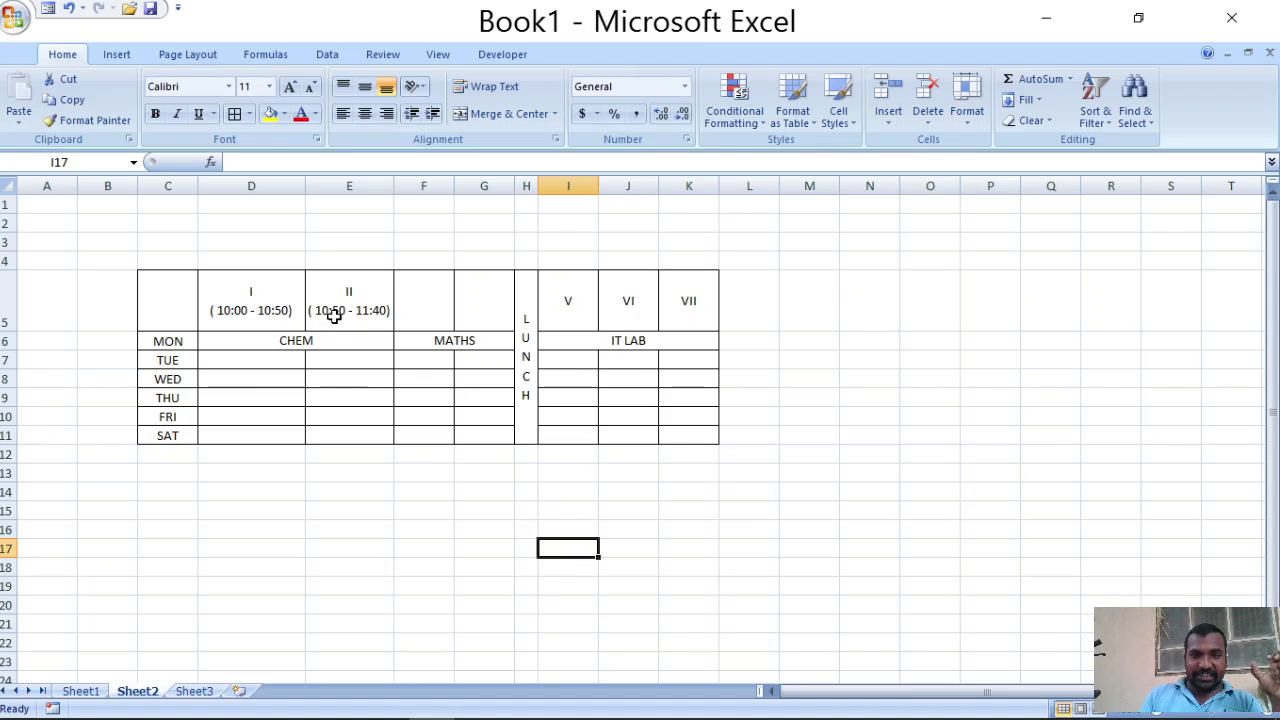
Step: Enter DAY\ PERIOD in cell C5 and wrap its text within the cell
{"action": "double_click", "coordinate": [172, 314]}
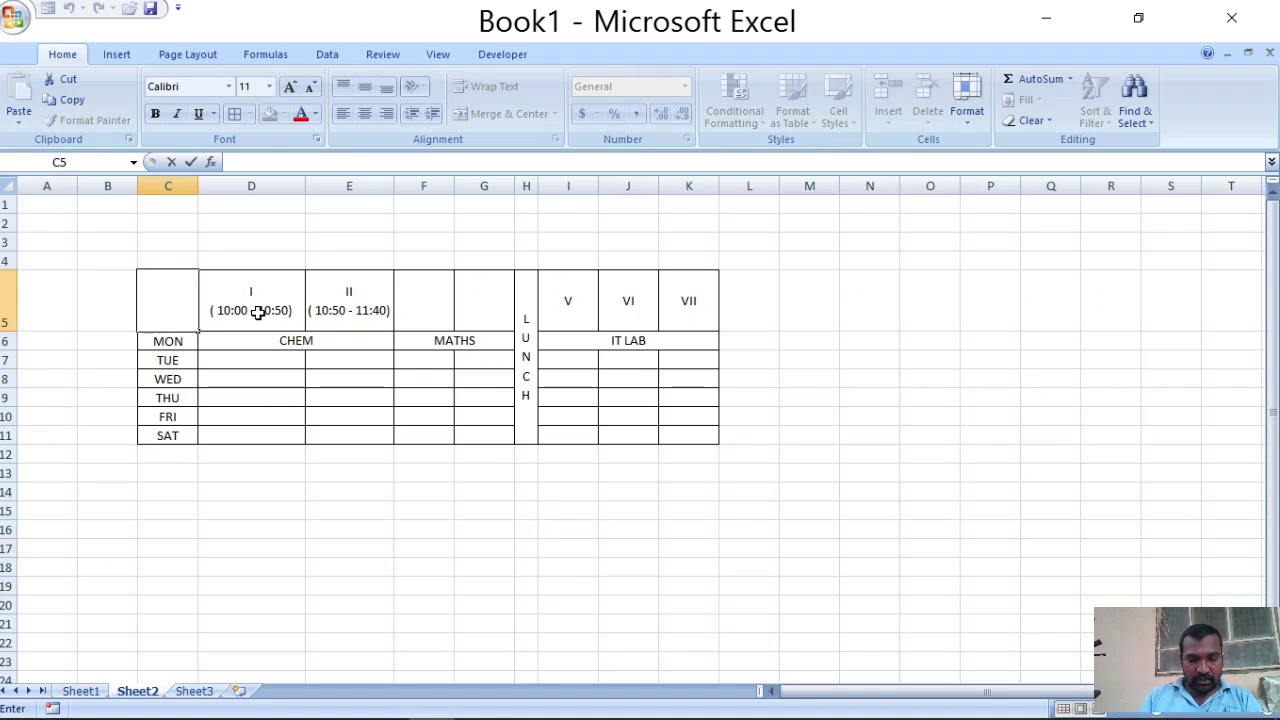
{"action": "type", "text": "DAY"}
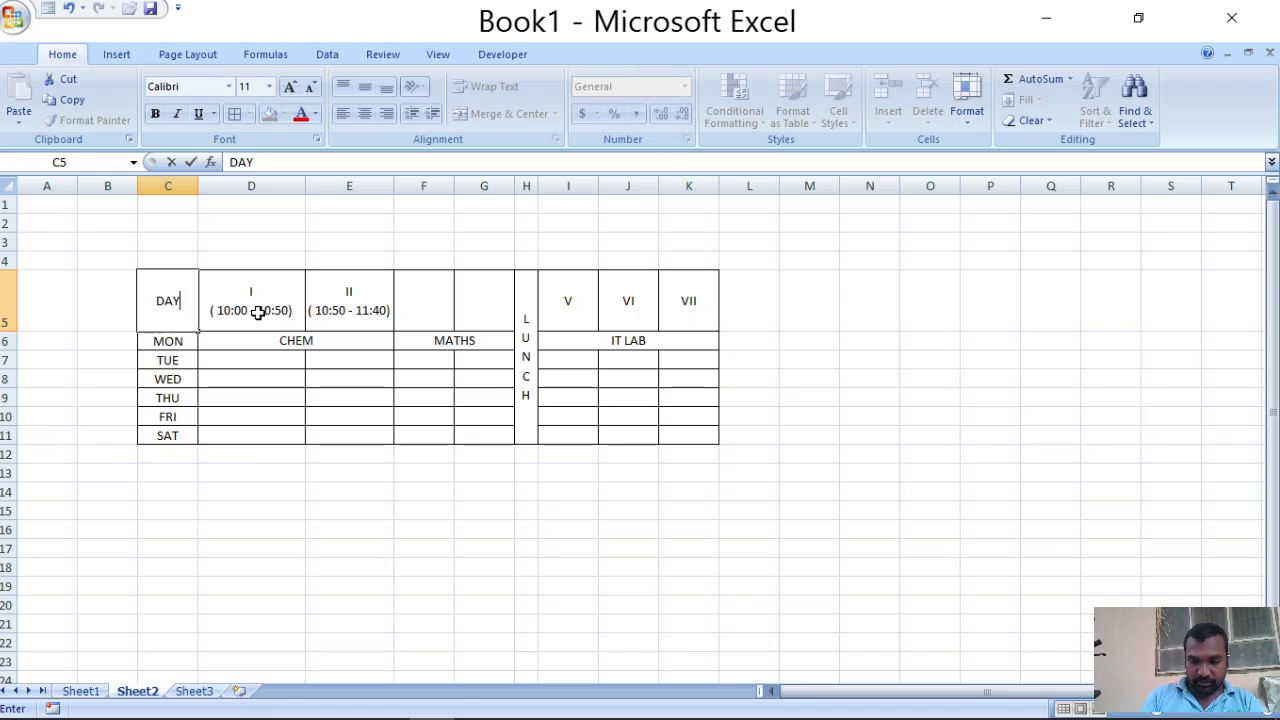
{"action": "type", "text": "\\"}
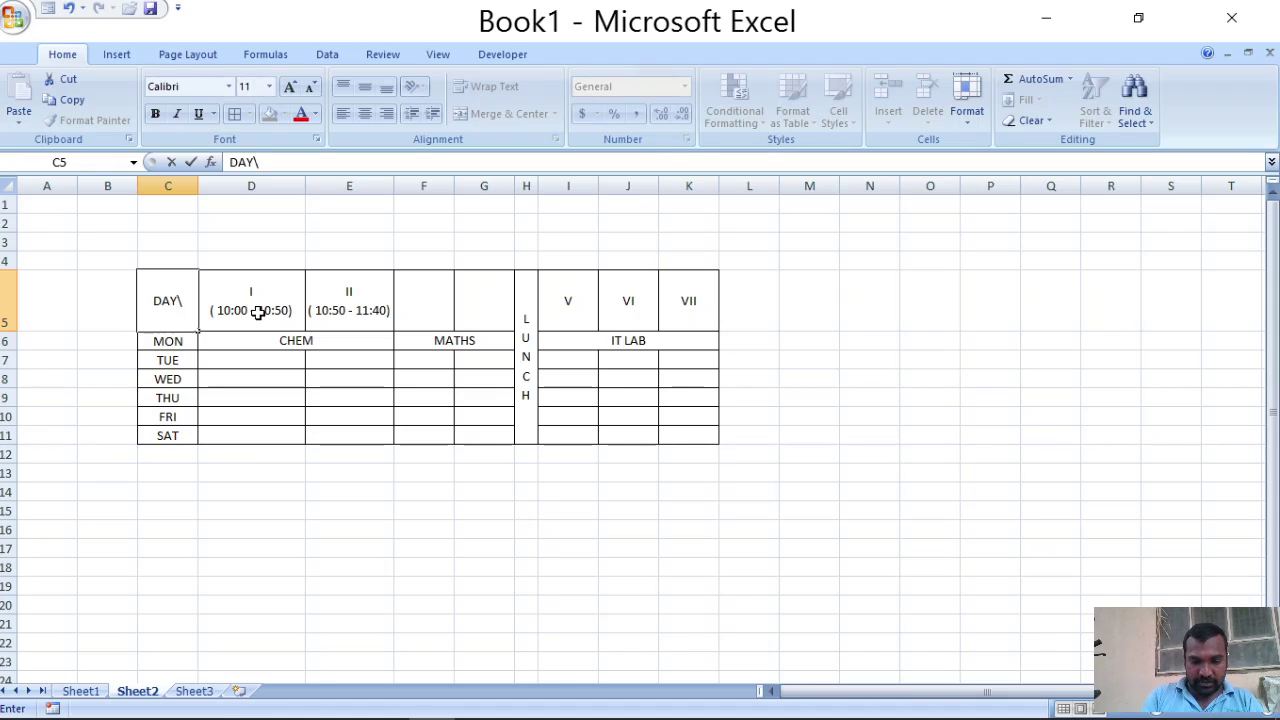
{"action": "type", "text": " PERIOD"}
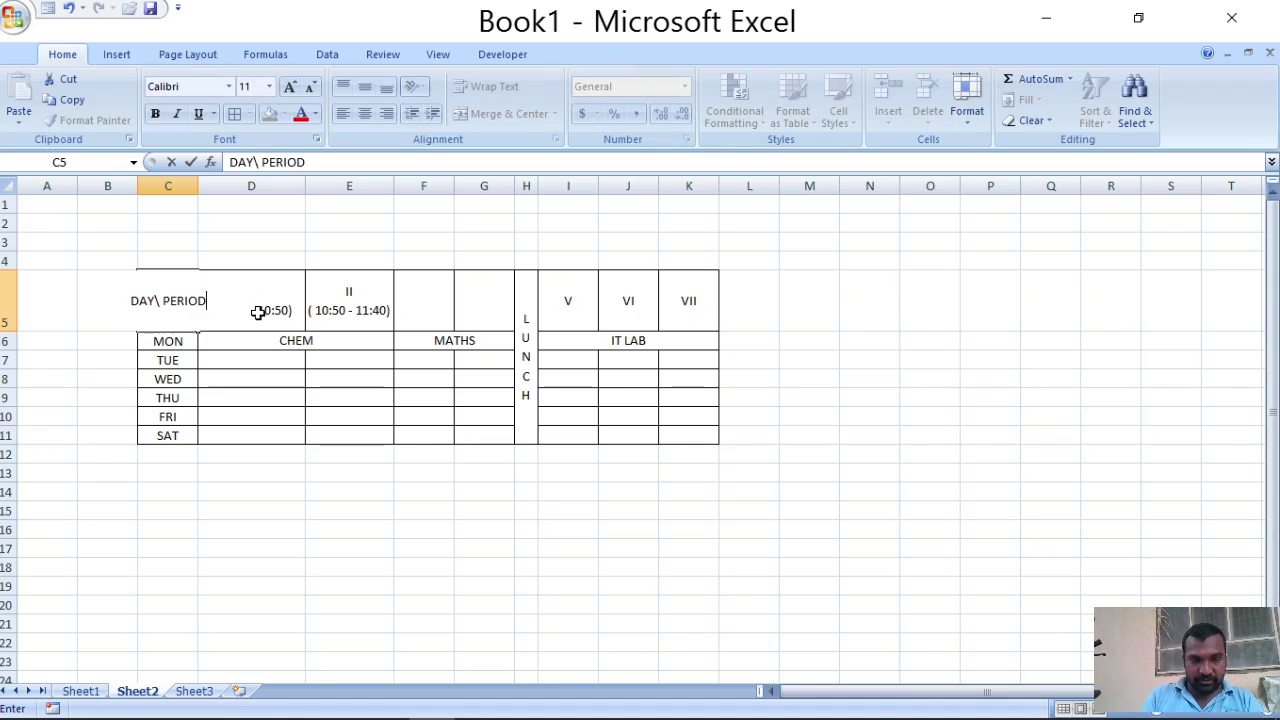
{"action": "key", "text": "Return"}
{"action": "left_click", "coordinate": [177, 291]}
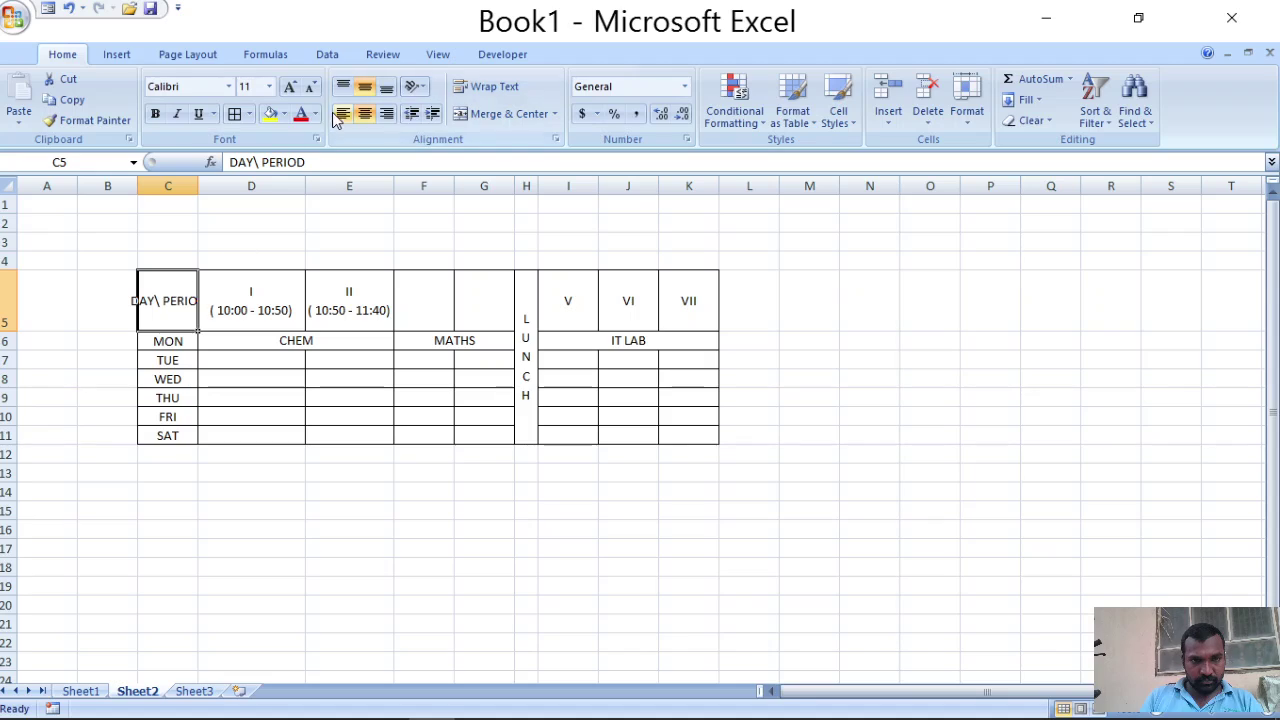
{"action": "left_click", "coordinate": [489, 86]}
{"action": "left_click", "coordinate": [466, 531]}
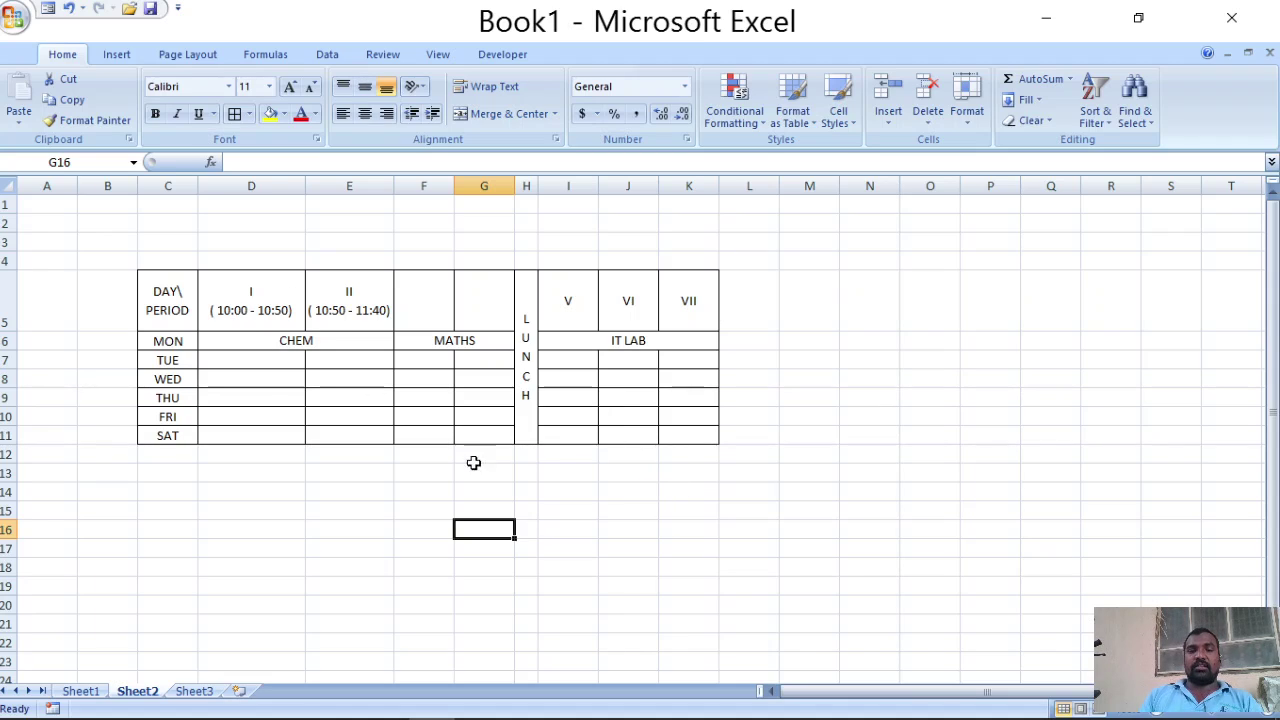
Step: Angle the merged LUNCH text clockwise and widen column H to make room for it
{"action": "left_click", "coordinate": [523, 364]}
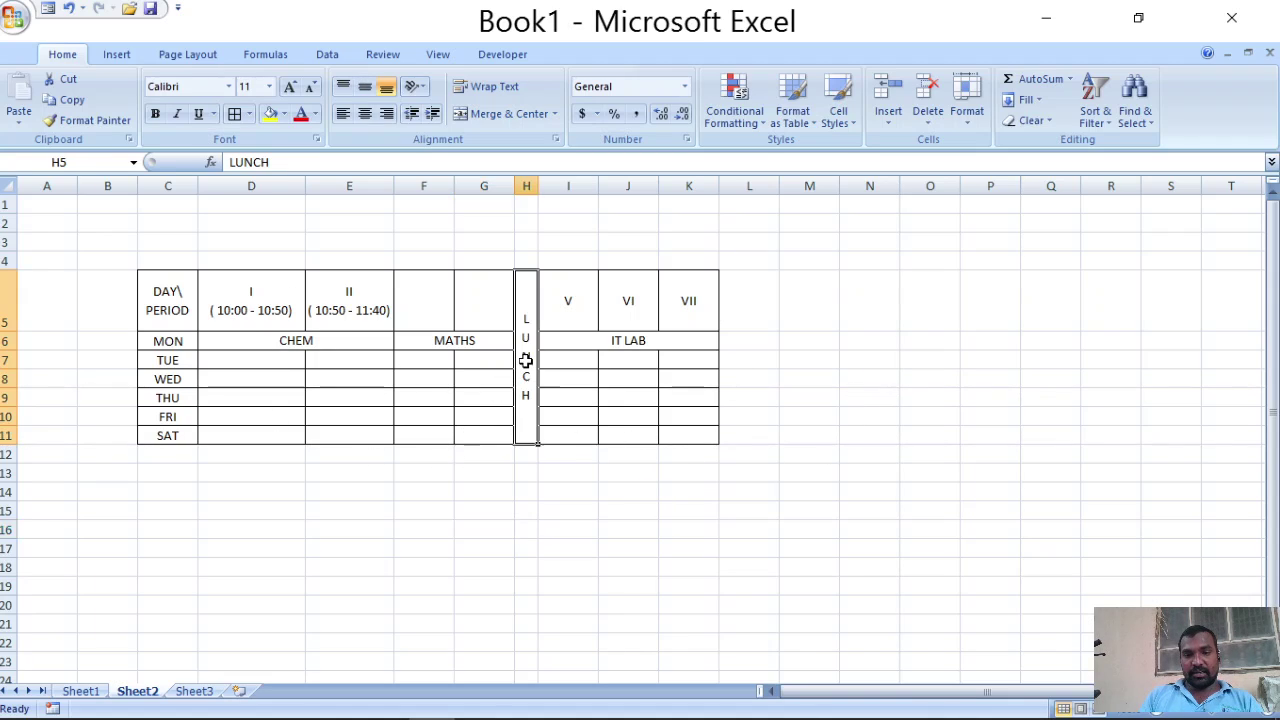
{"action": "left_click", "coordinate": [416, 86]}
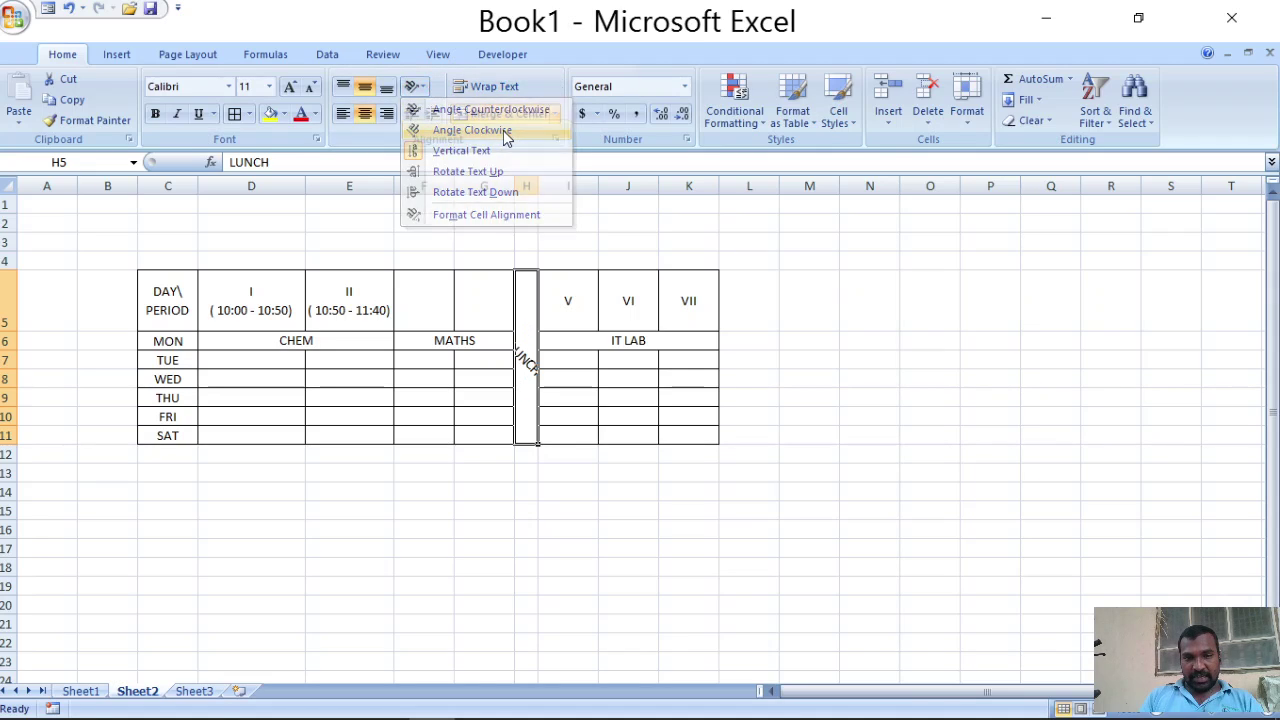
{"action": "left_click", "coordinate": [504, 132]}
{"action": "left_click", "coordinate": [425, 88]}
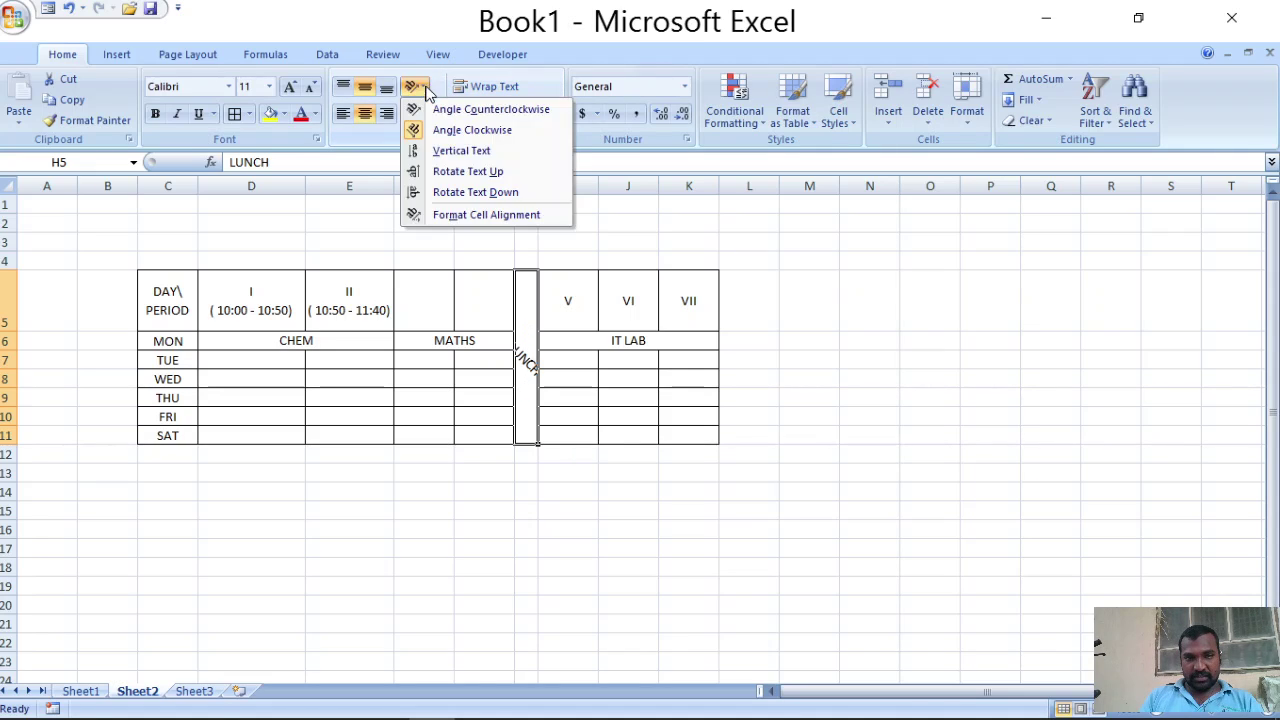
{"action": "left_click", "coordinate": [715, 249]}
{"action": "left_click_drag", "start_coordinate": [539, 185], "coordinate": [597, 185]}
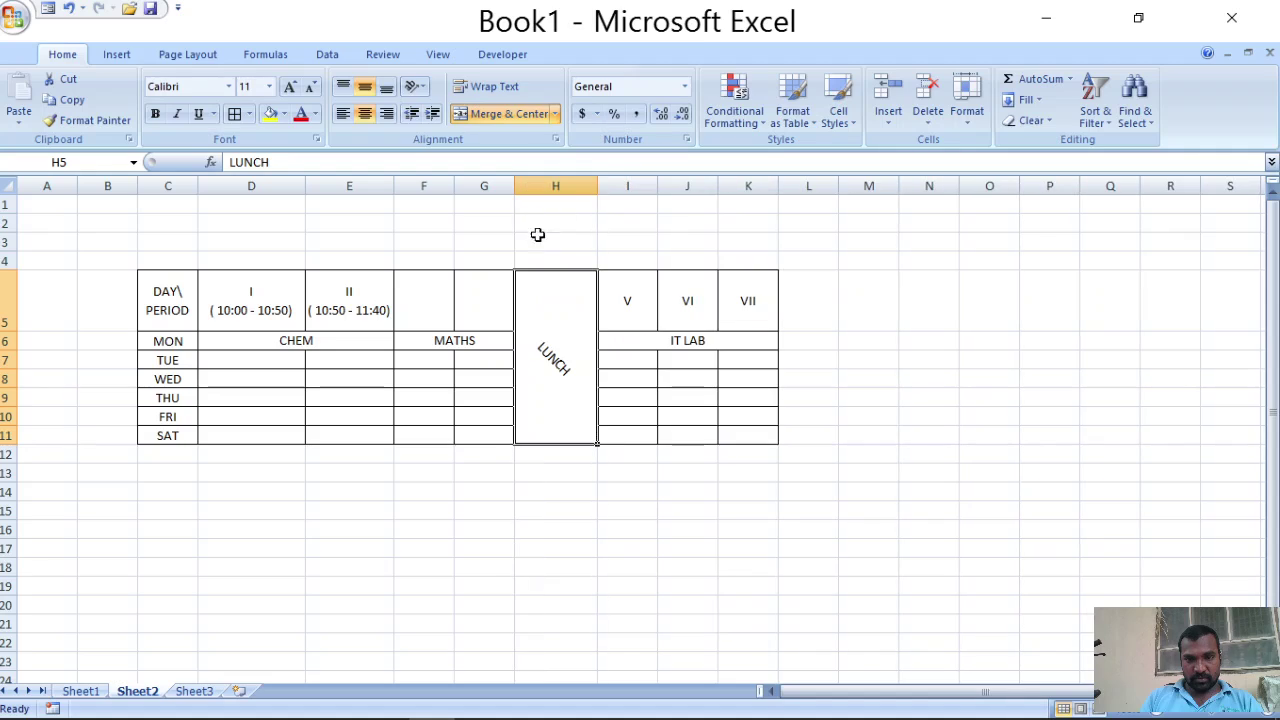
Step: Rotate the LUNCH text down, and change it to angle counterclockwise
{"action": "left_click", "coordinate": [416, 86]}
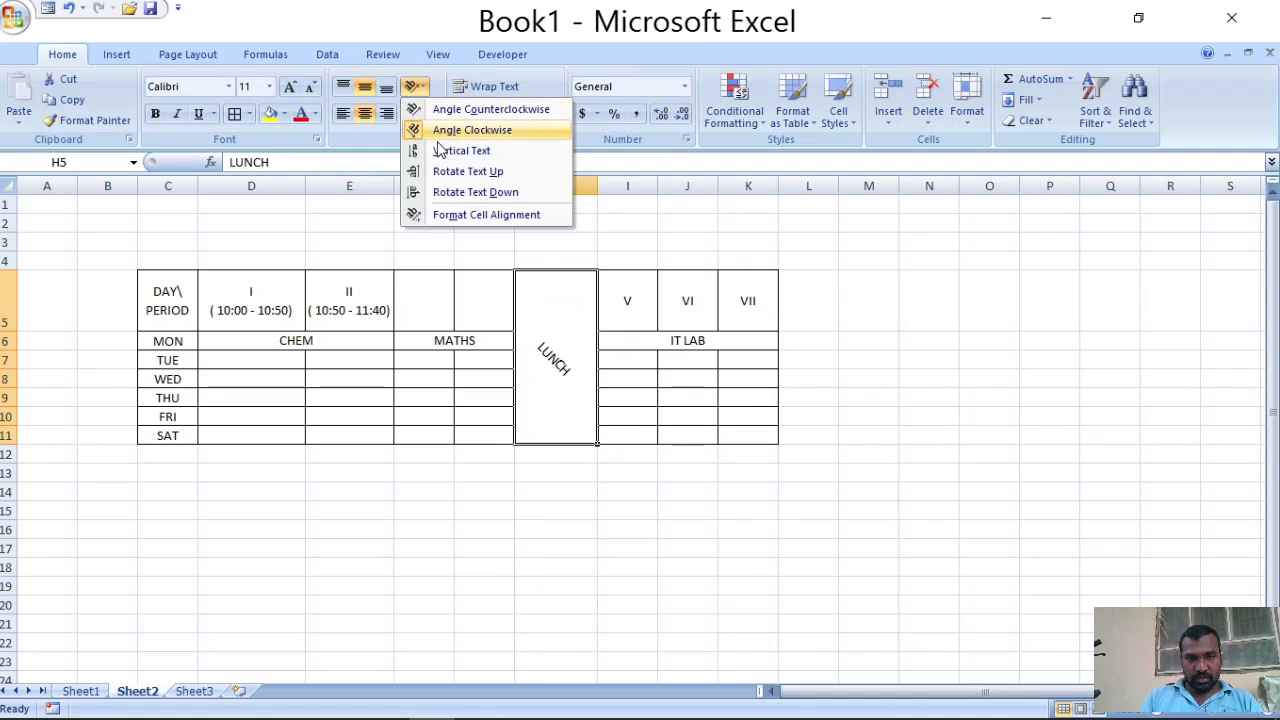
{"action": "left_click", "coordinate": [486, 195]}
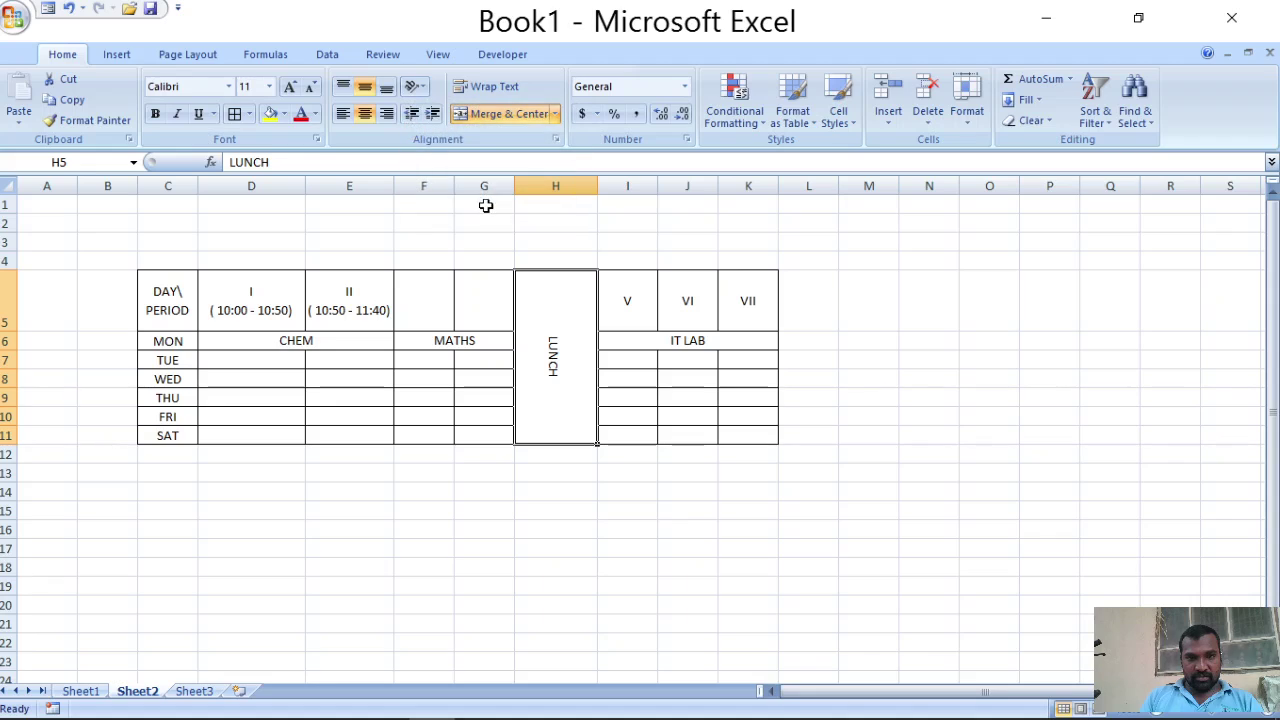
{"action": "left_click", "coordinate": [416, 86]}
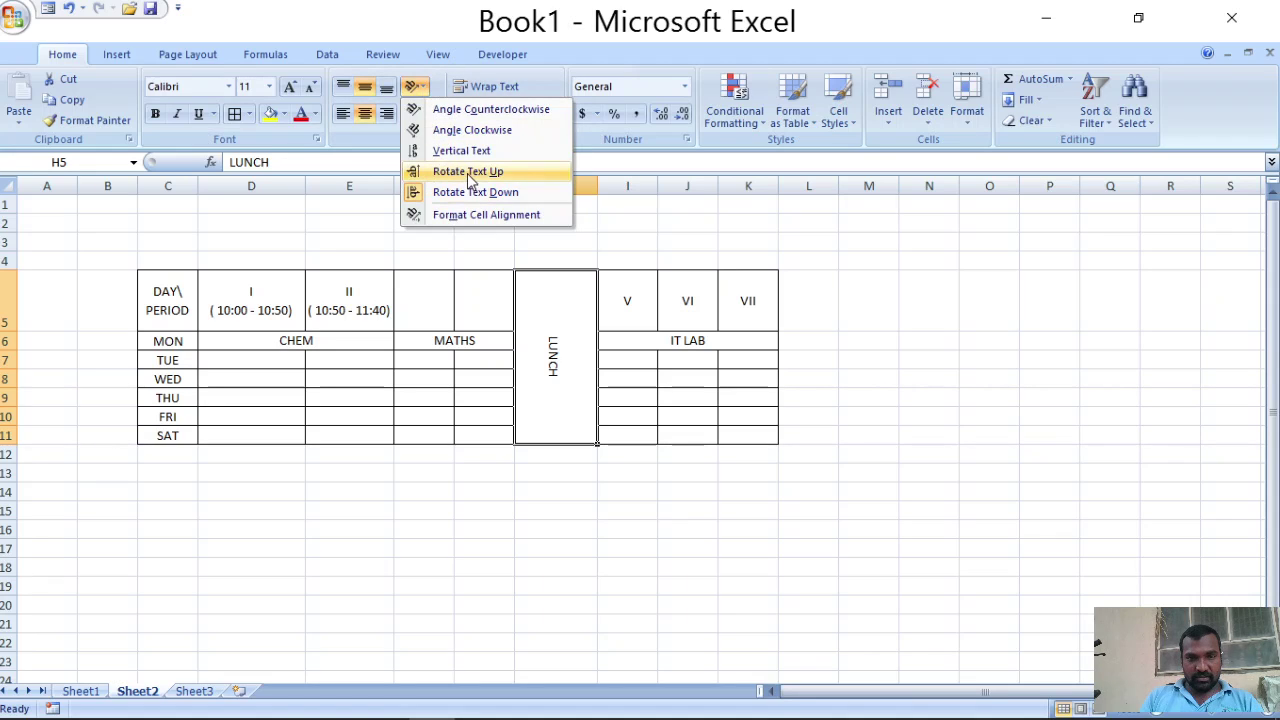
{"action": "left_click", "coordinate": [488, 109]}
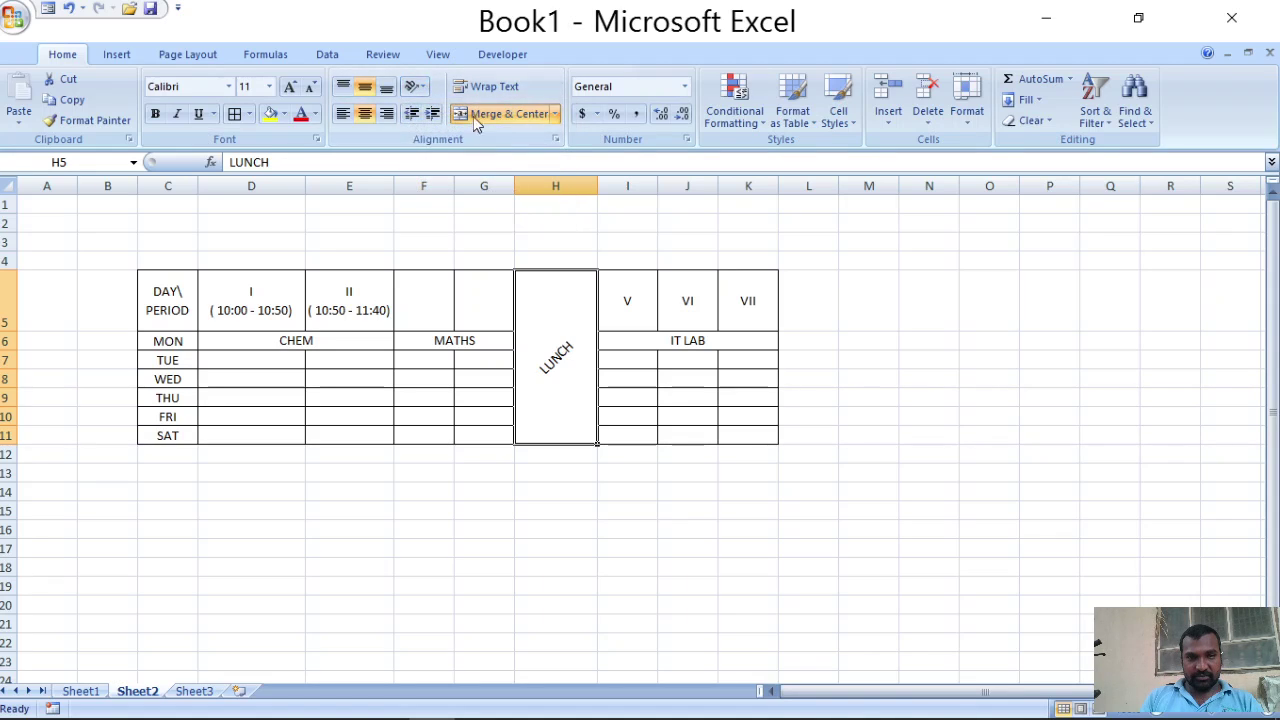
Step: Set the orientation of the merged LUNCH cell to vertical text
{"action": "left_click", "coordinate": [416, 86]}
{"action": "left_click", "coordinate": [474, 152]}
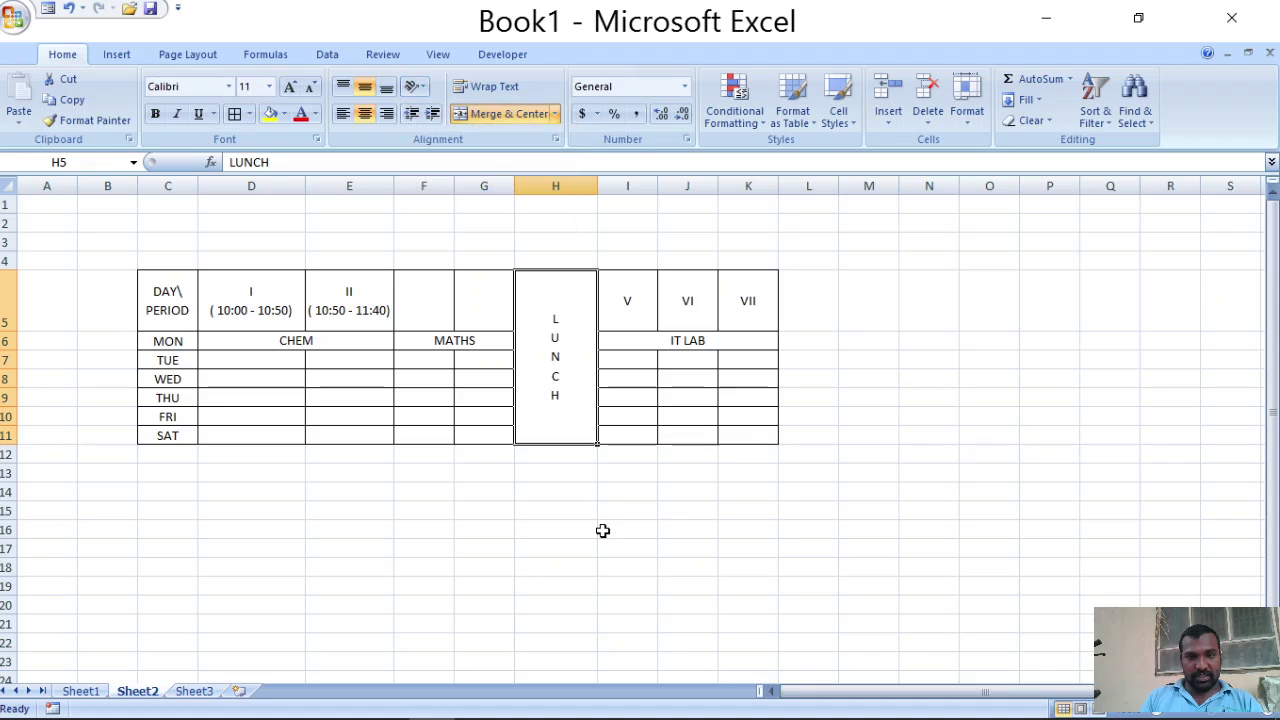
{"action": "left_click", "coordinate": [603, 531]}
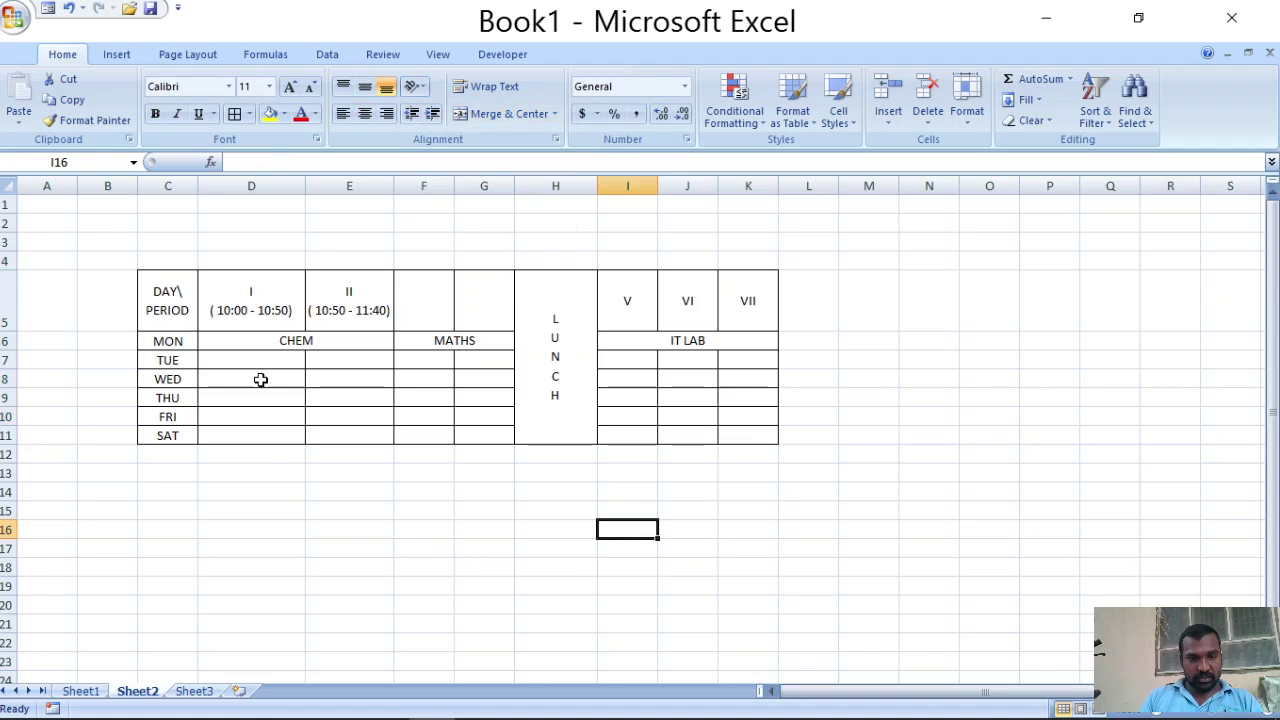
Step: Set the merged CHEM cell to vertical text and increase the height of row 6 to fit all its letters
{"action": "left_click", "coordinate": [297, 340]}
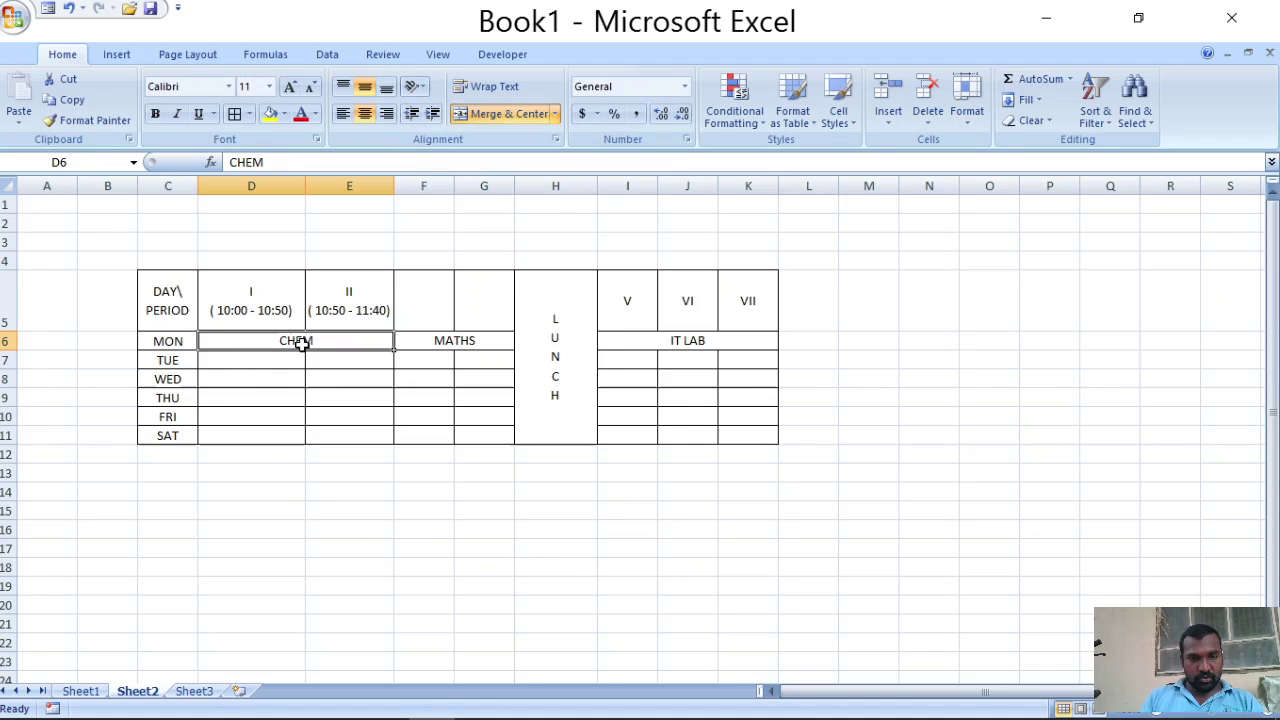
{"action": "left_click", "coordinate": [418, 88]}
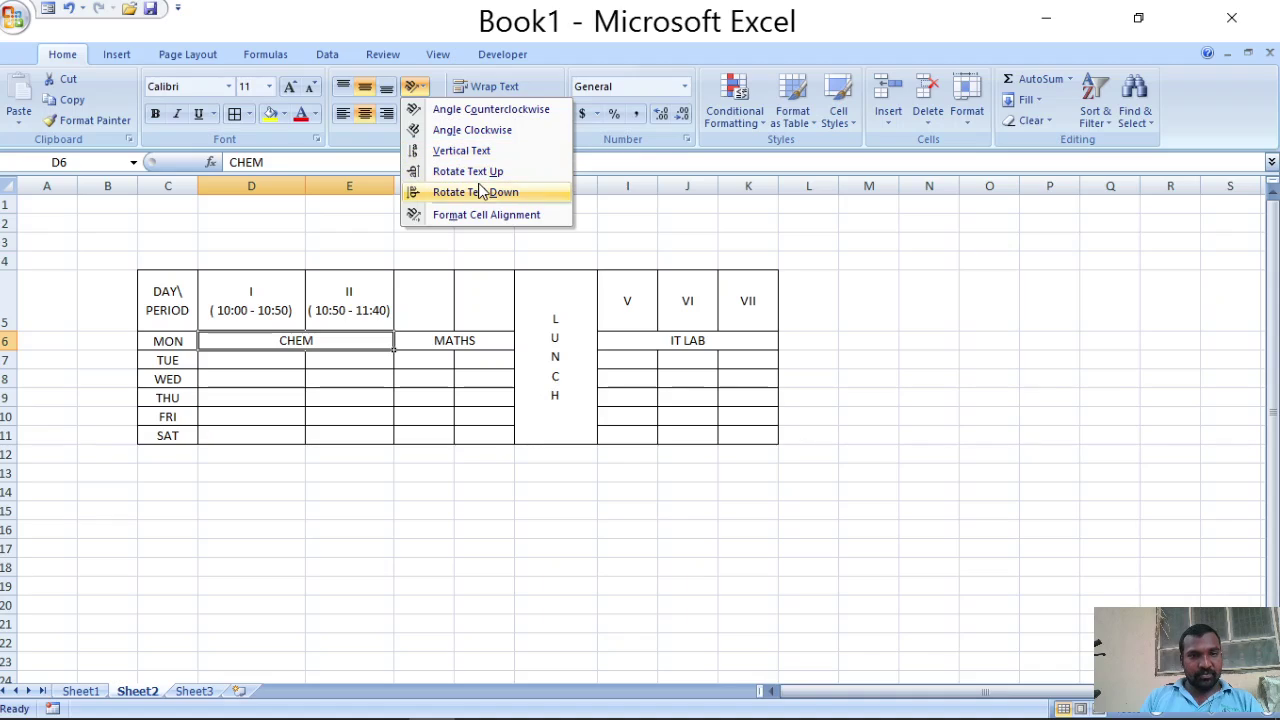
{"action": "left_click", "coordinate": [480, 151]}
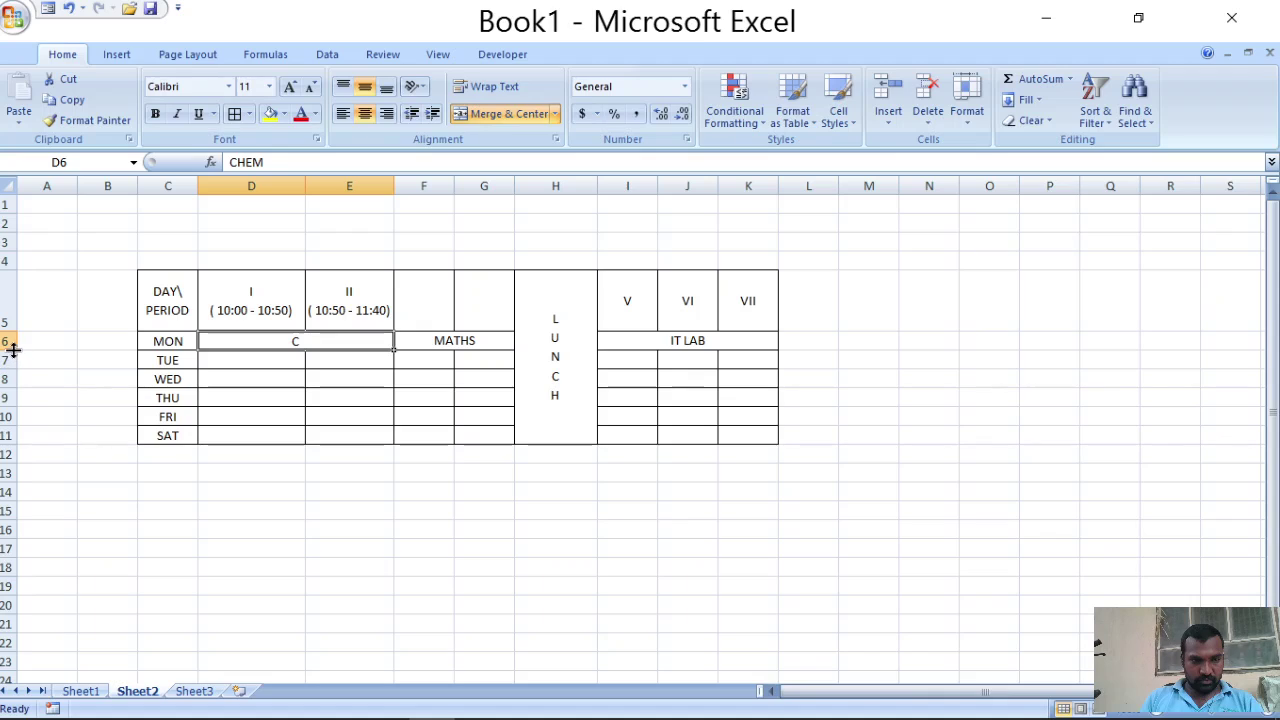
{"action": "left_click_drag", "start_coordinate": [10, 348], "coordinate": [12, 406]}
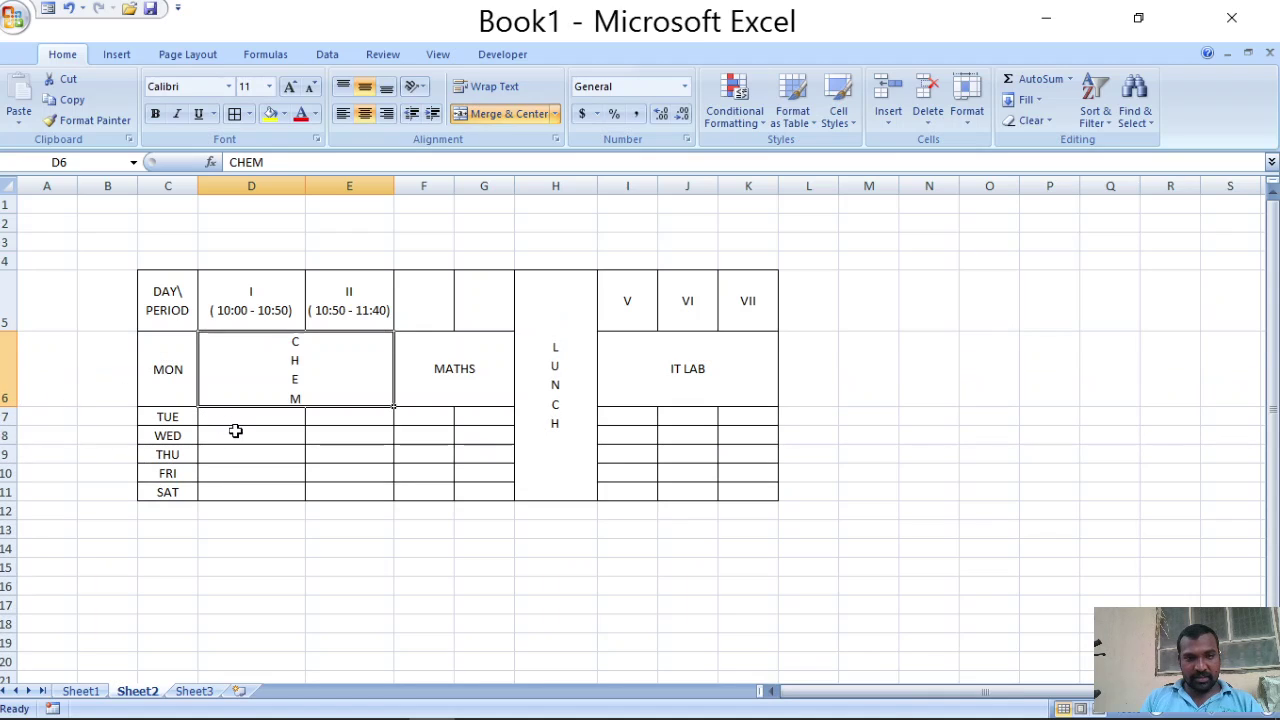
Step: Angle the CHEM text in D6 clockwise, and change its orientation to rotate text down
{"action": "left_click", "coordinate": [417, 86]}
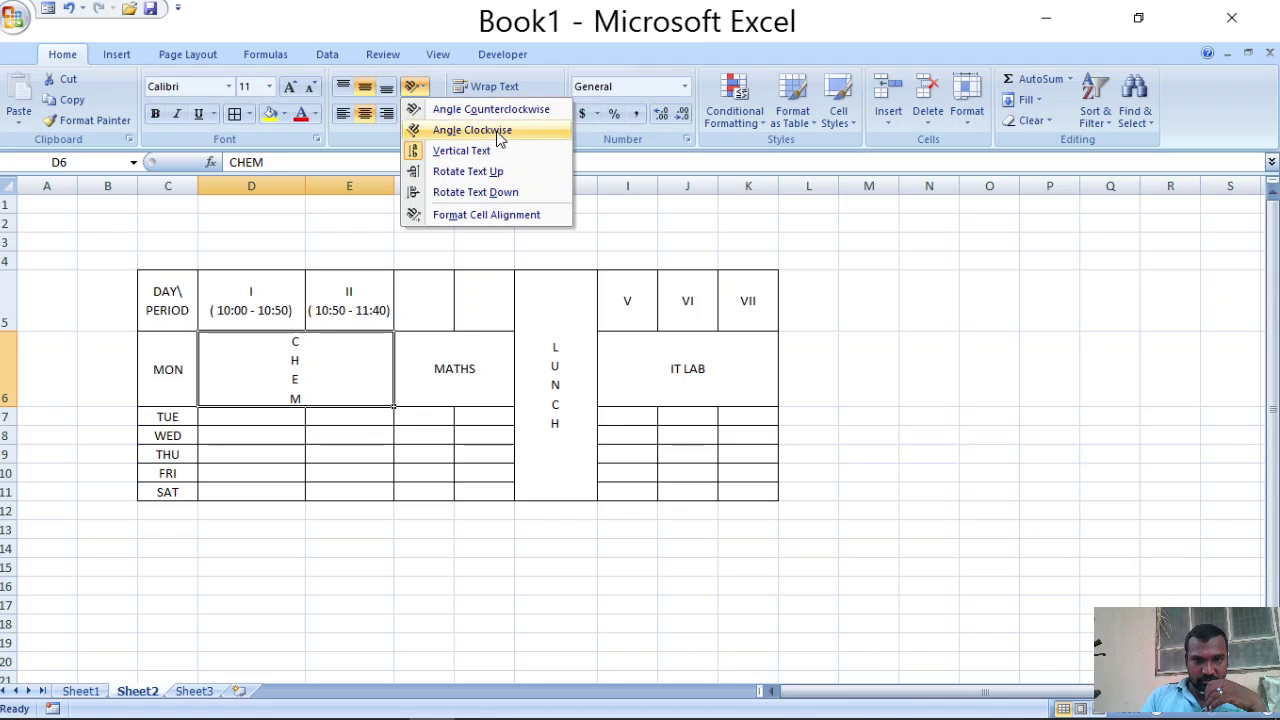
{"action": "left_click", "coordinate": [499, 132]}
{"action": "left_click", "coordinate": [424, 90]}
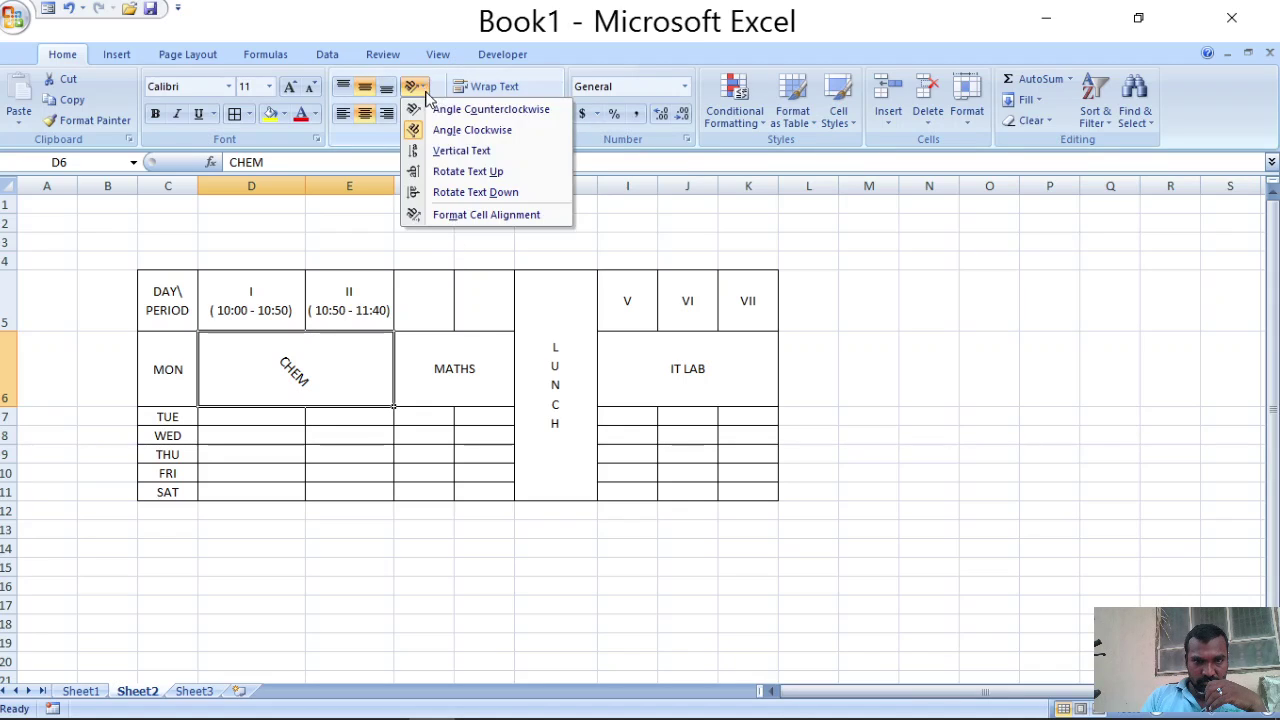
{"action": "left_click", "coordinate": [500, 190]}
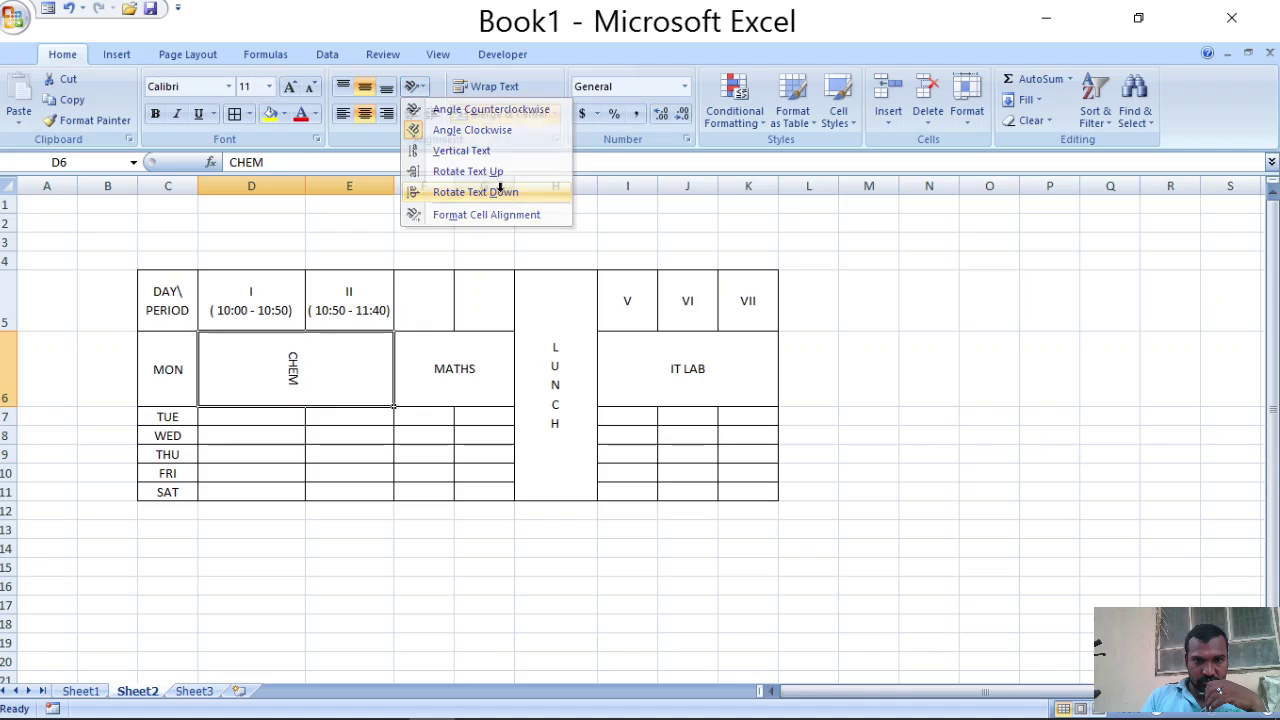
Step: Merge and center C3:K3 above the timetable and enter the heading DIPLOMA IN CIVIL ENGINEERING
{"action": "left_click", "coordinate": [451, 567]}
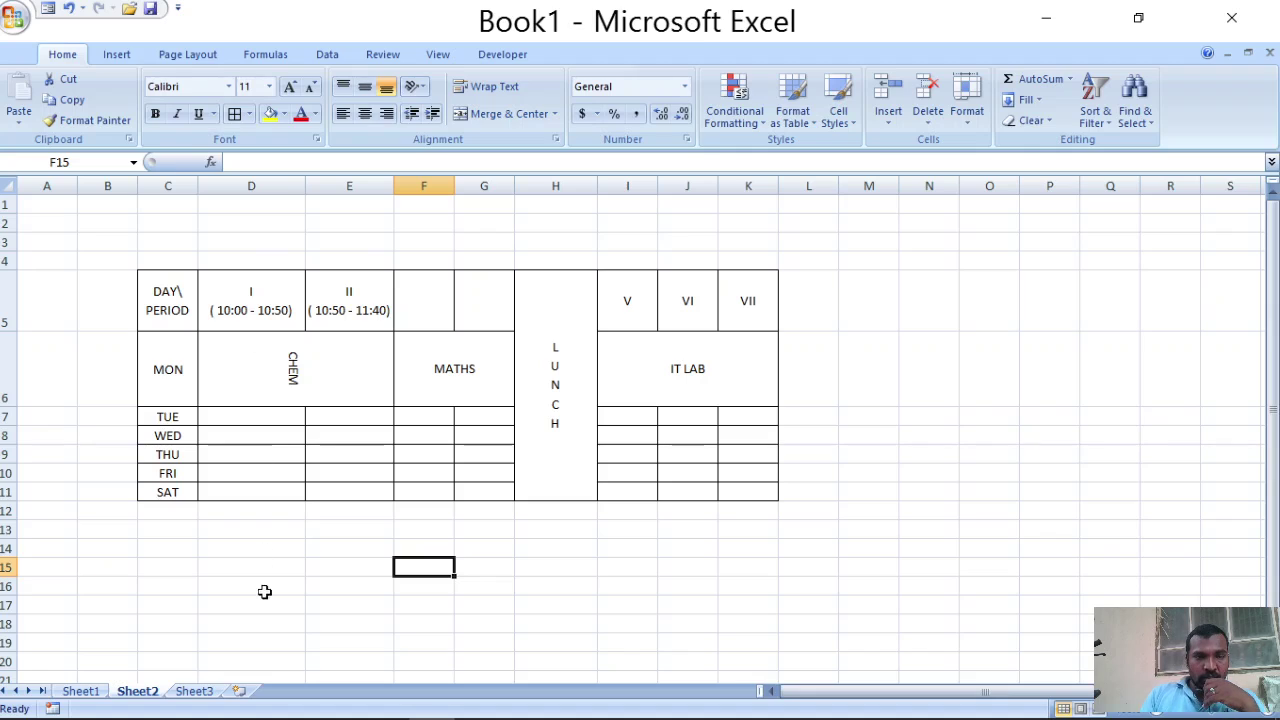
{"action": "left_click_drag", "start_coordinate": [170, 224], "coordinate": [750, 241]}
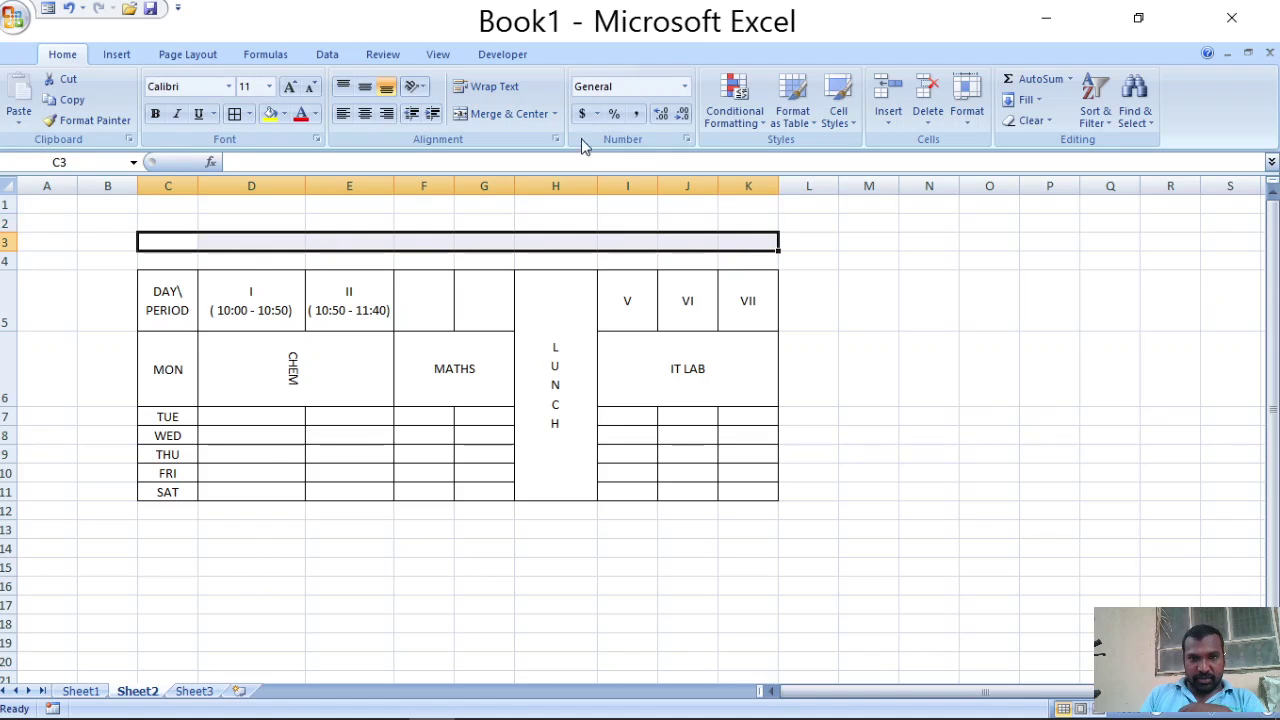
{"action": "left_click", "coordinate": [505, 113]}
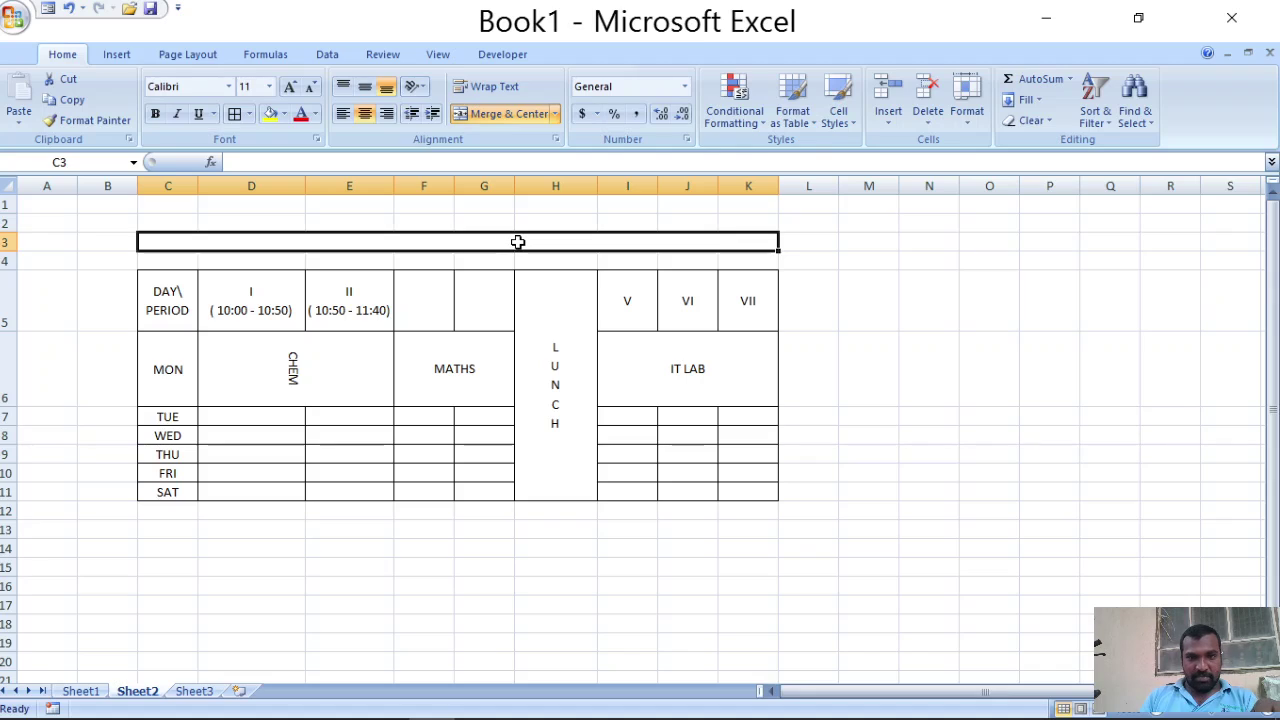
{"action": "double_click", "coordinate": [519, 243]}
{"action": "type", "text": "DIP"}
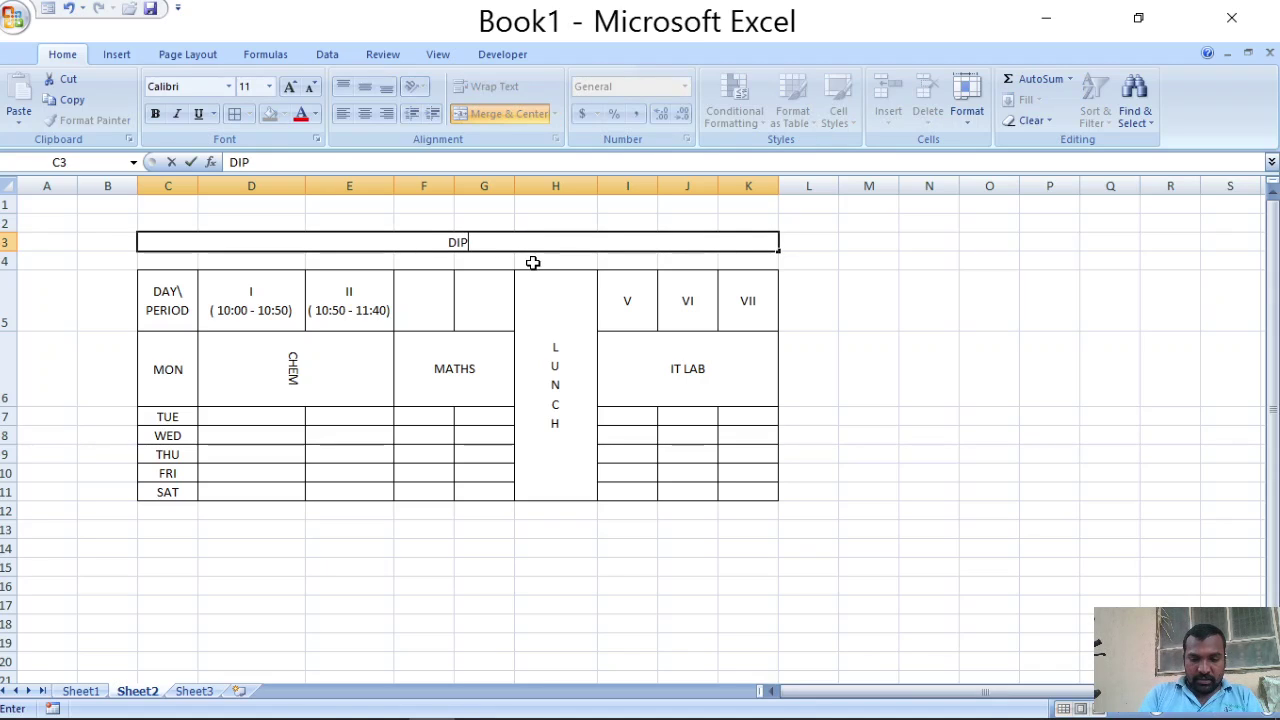
{"action": "type", "text": "LOMA IN"}
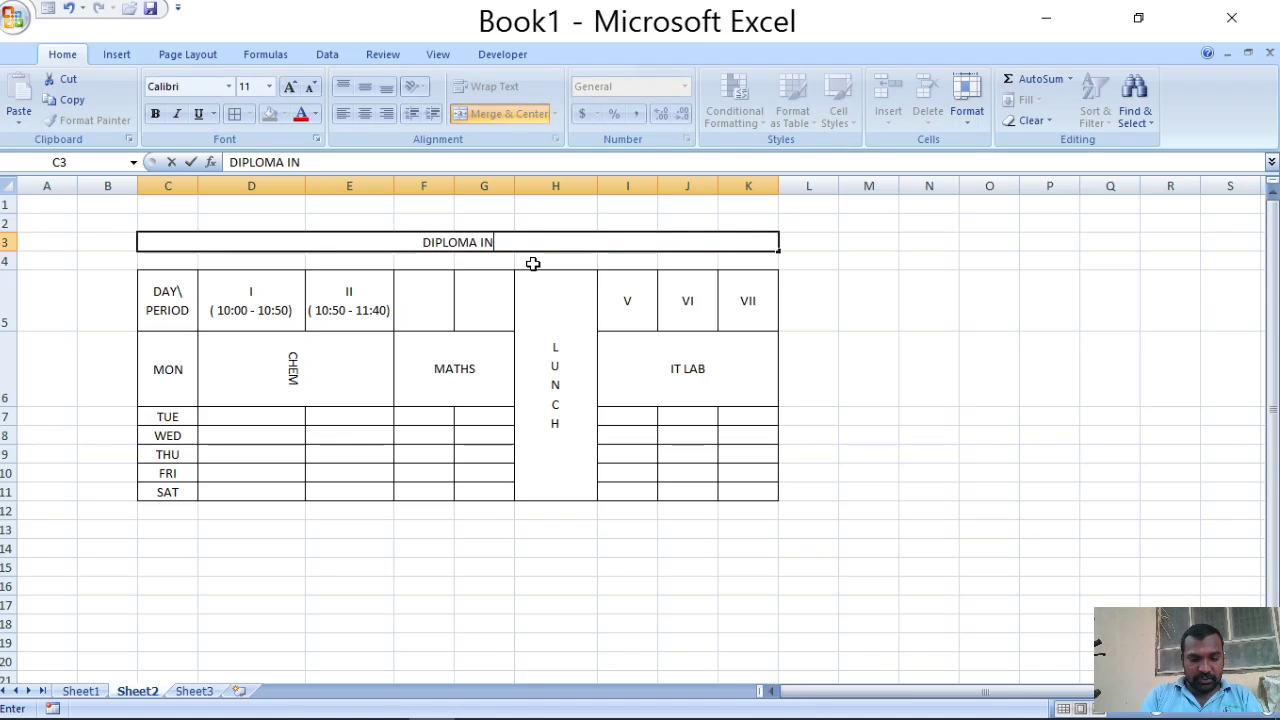
{"action": "type", "text": " CIVIL E"}
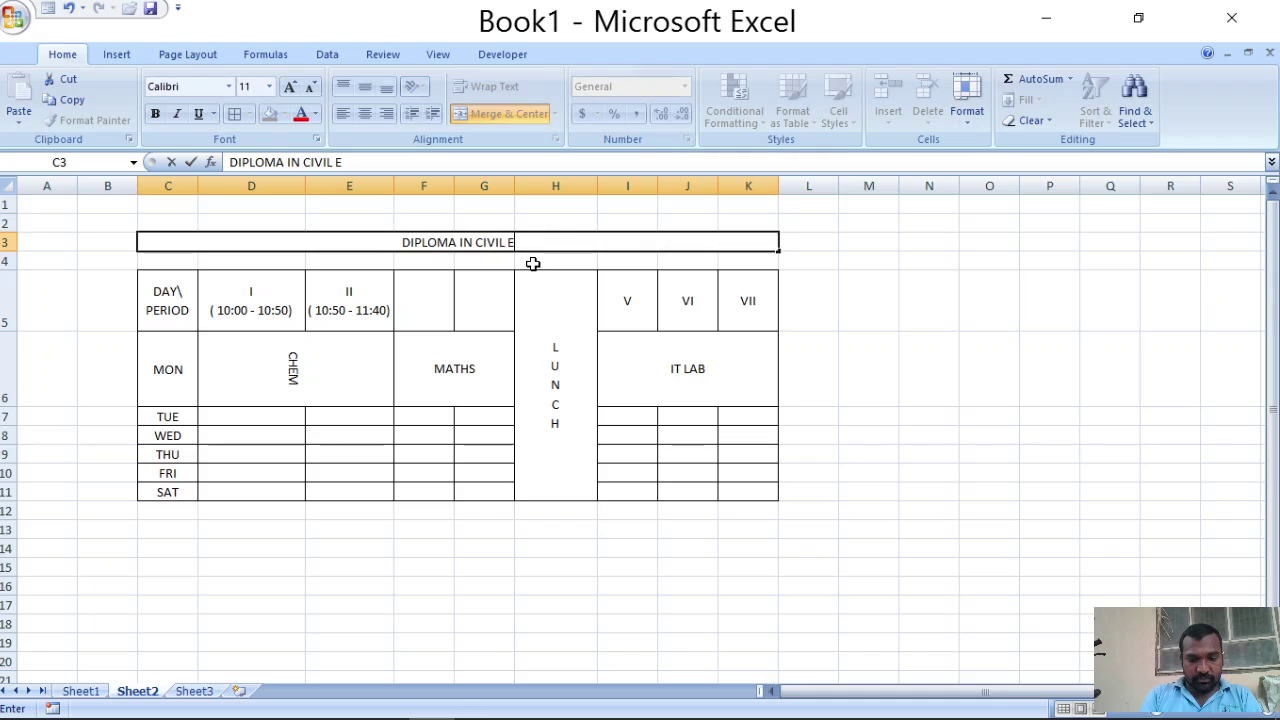
{"action": "type", "text": "NGINEERING"}
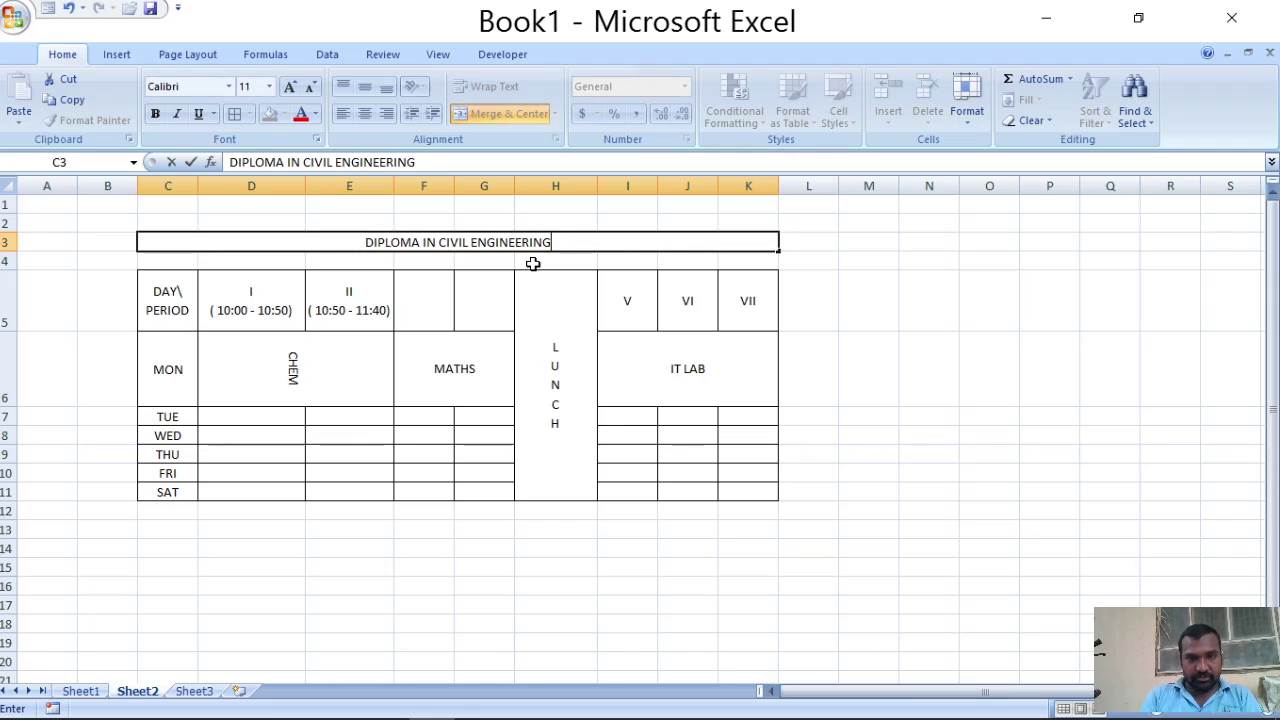
{"action": "key", "text": "Up"}
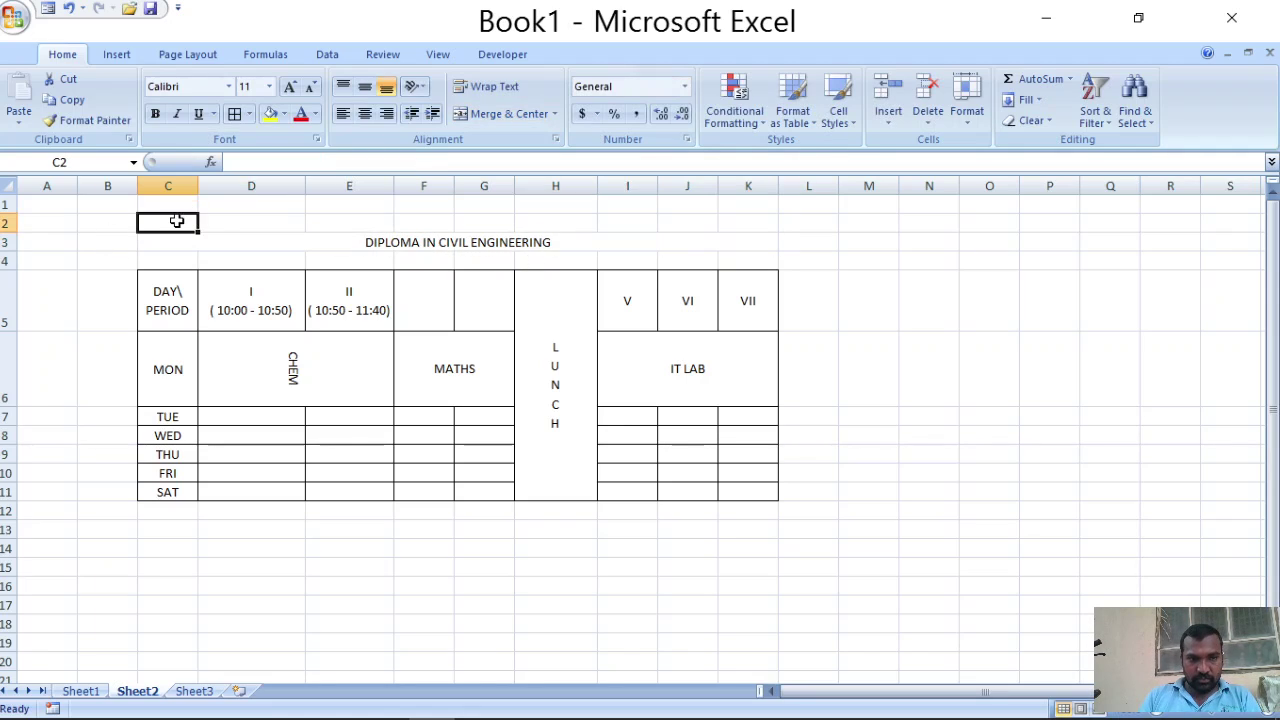
Step: Merge and center C2:K2 and enter the heading S.R.R.S. GOVT POLYTECHNIC, SIRCILLA
{"action": "left_click_drag", "start_coordinate": [180, 220], "coordinate": [733, 221]}
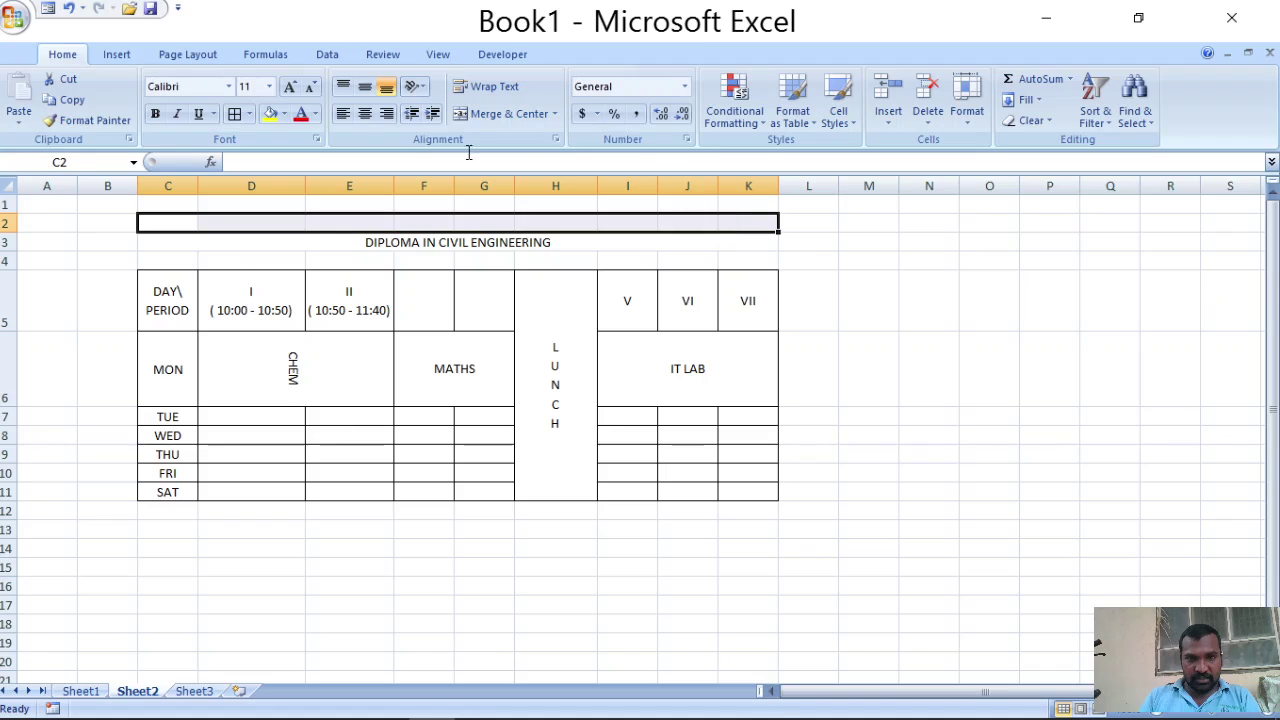
{"action": "left_click", "coordinate": [490, 113]}
{"action": "double_click", "coordinate": [505, 223]}
{"action": "type", "text": "S"}
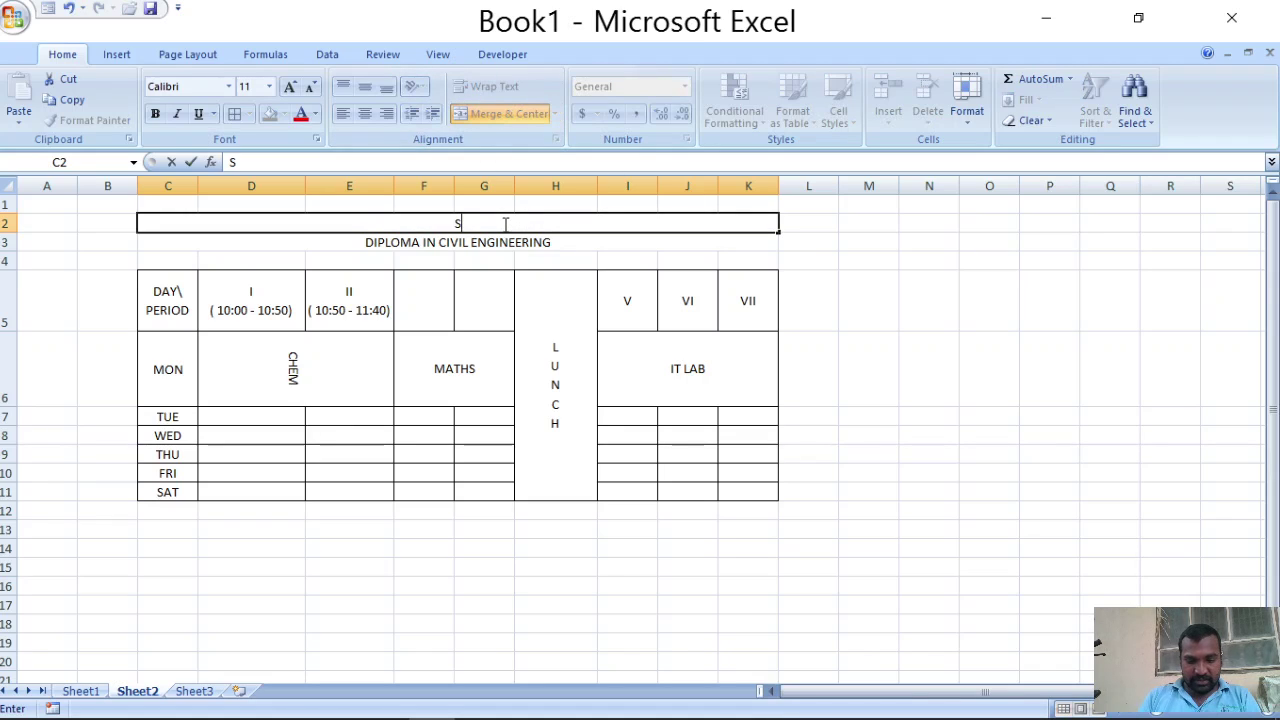
{"action": "type", "text": ".R.R.S."}
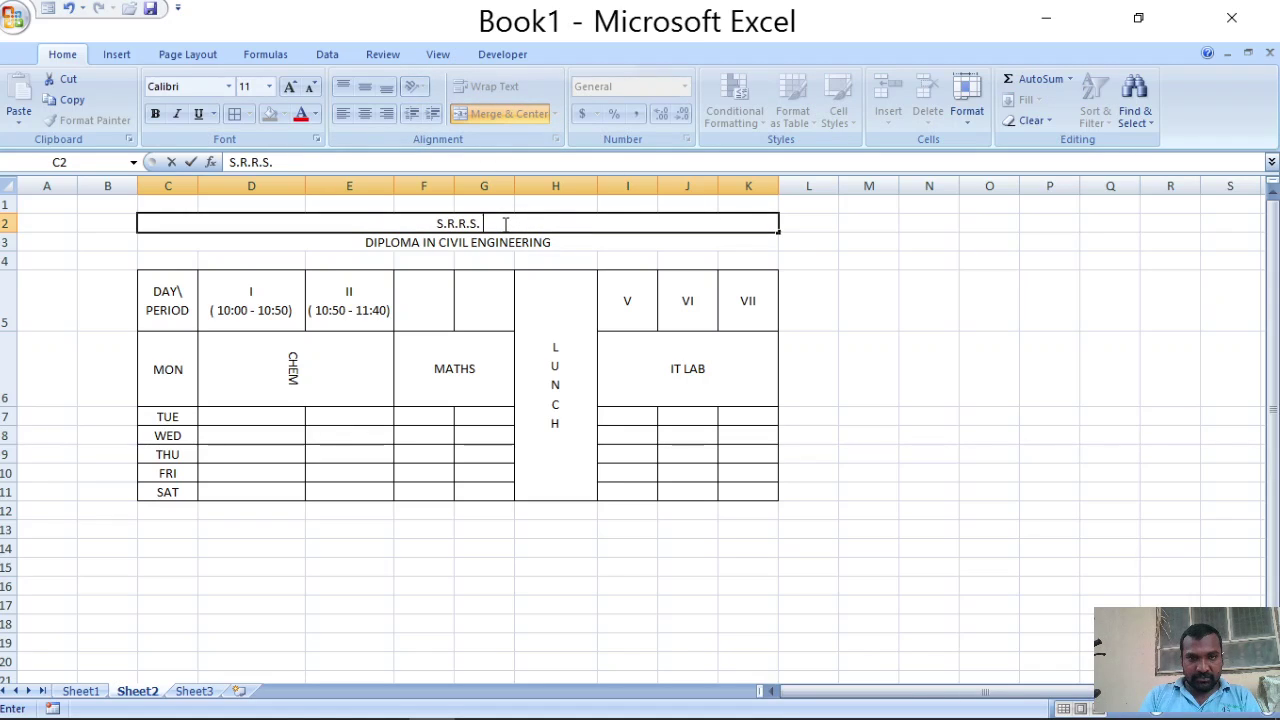
{"action": "type", "text": " GOVT "}
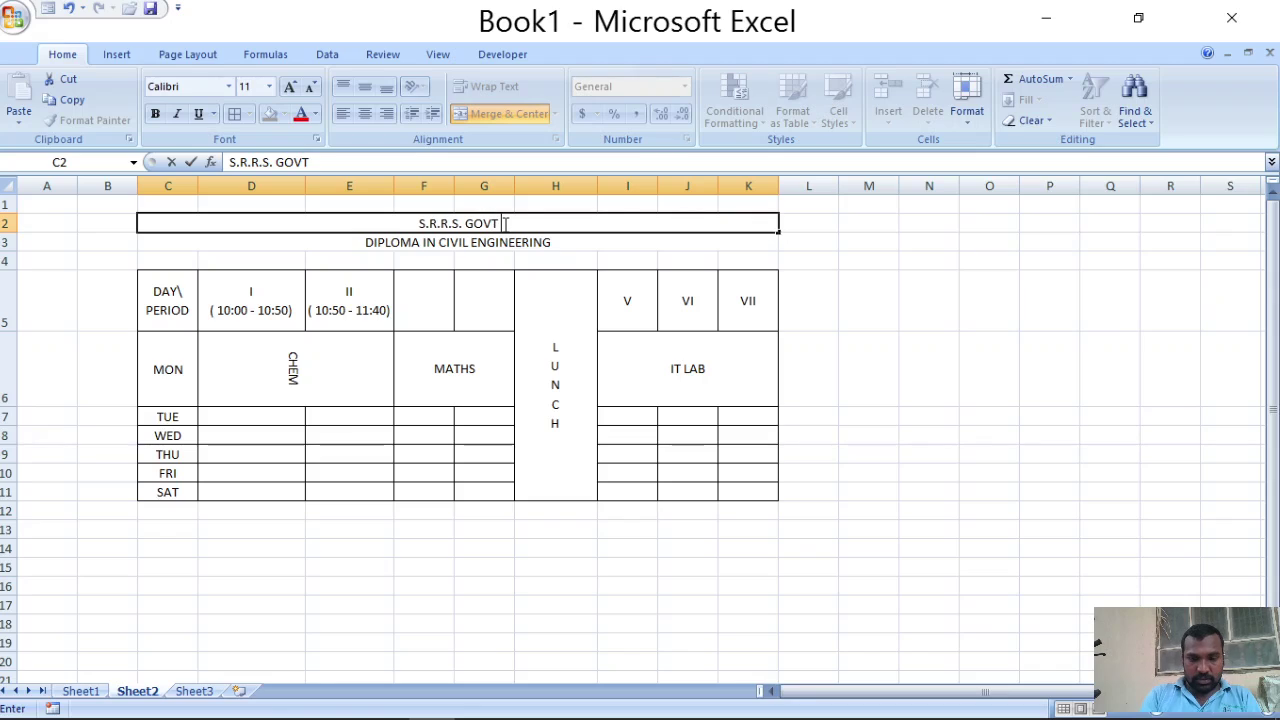
{"action": "type", "text": "POLYTE"}
{"action": "type", "text": "CHNIC, SO"}
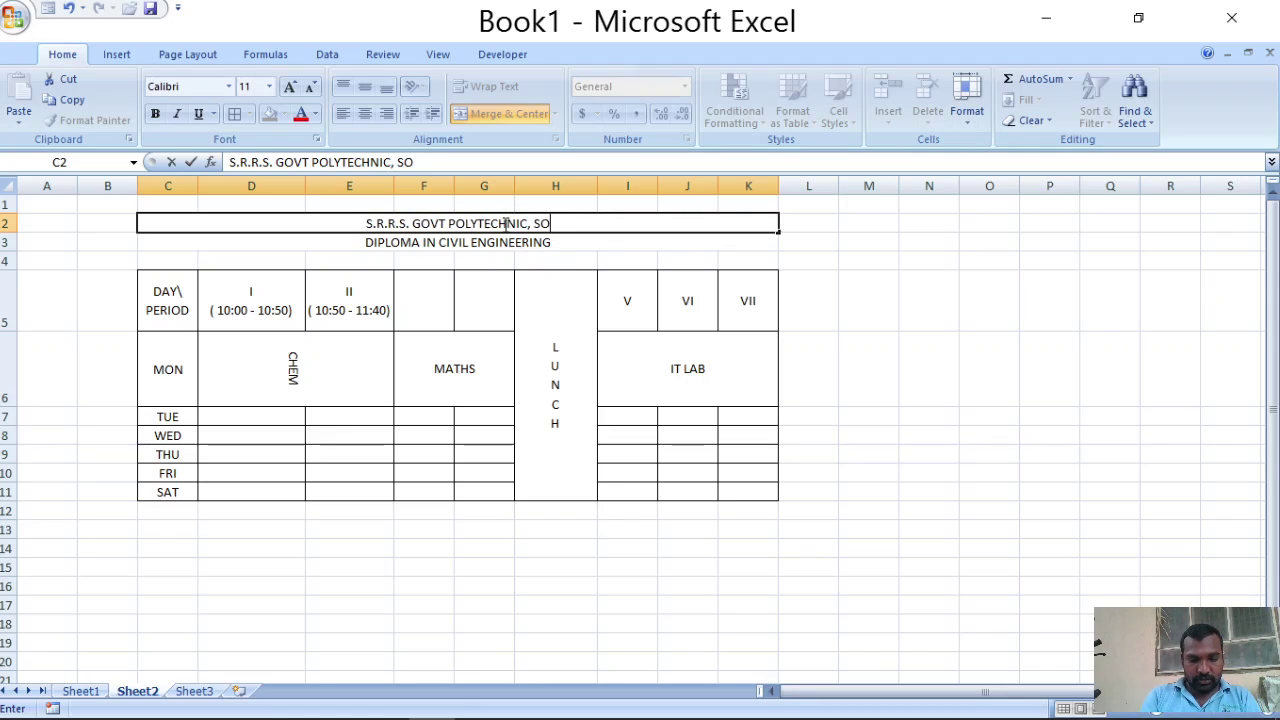
{"action": "key", "text": "BackSpace"}
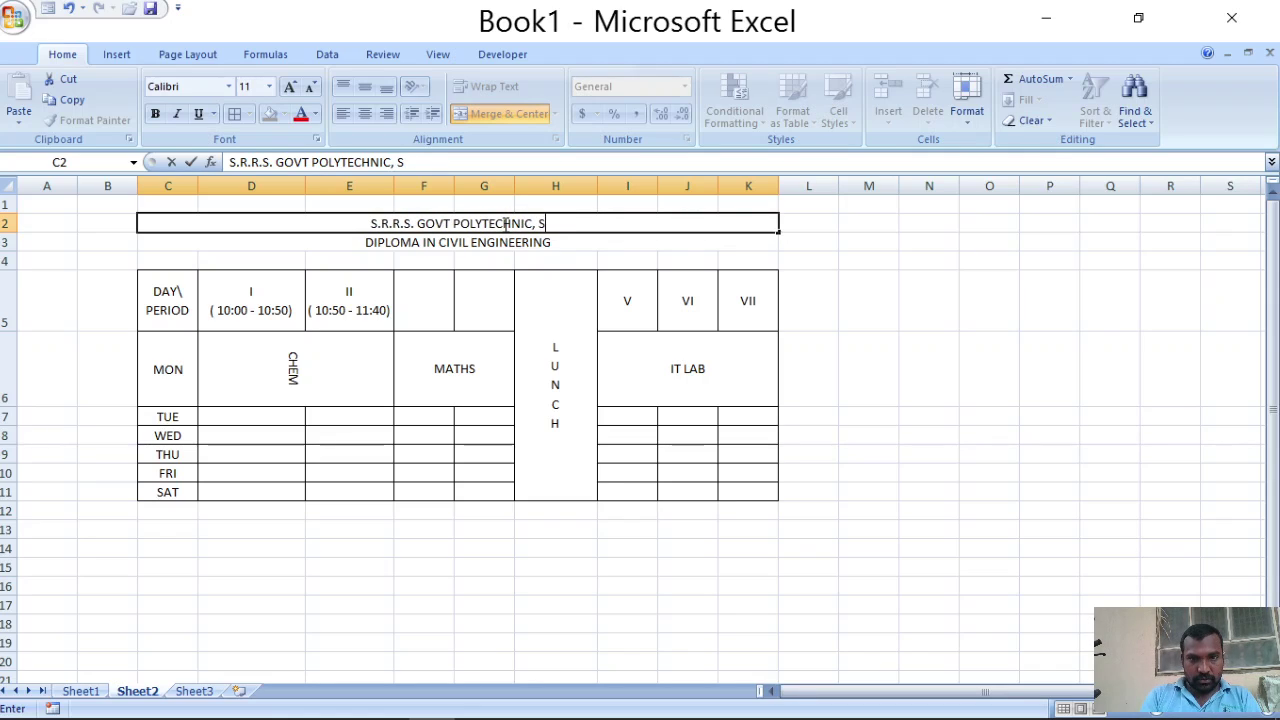
{"action": "type", "text": "IRCILLA"}
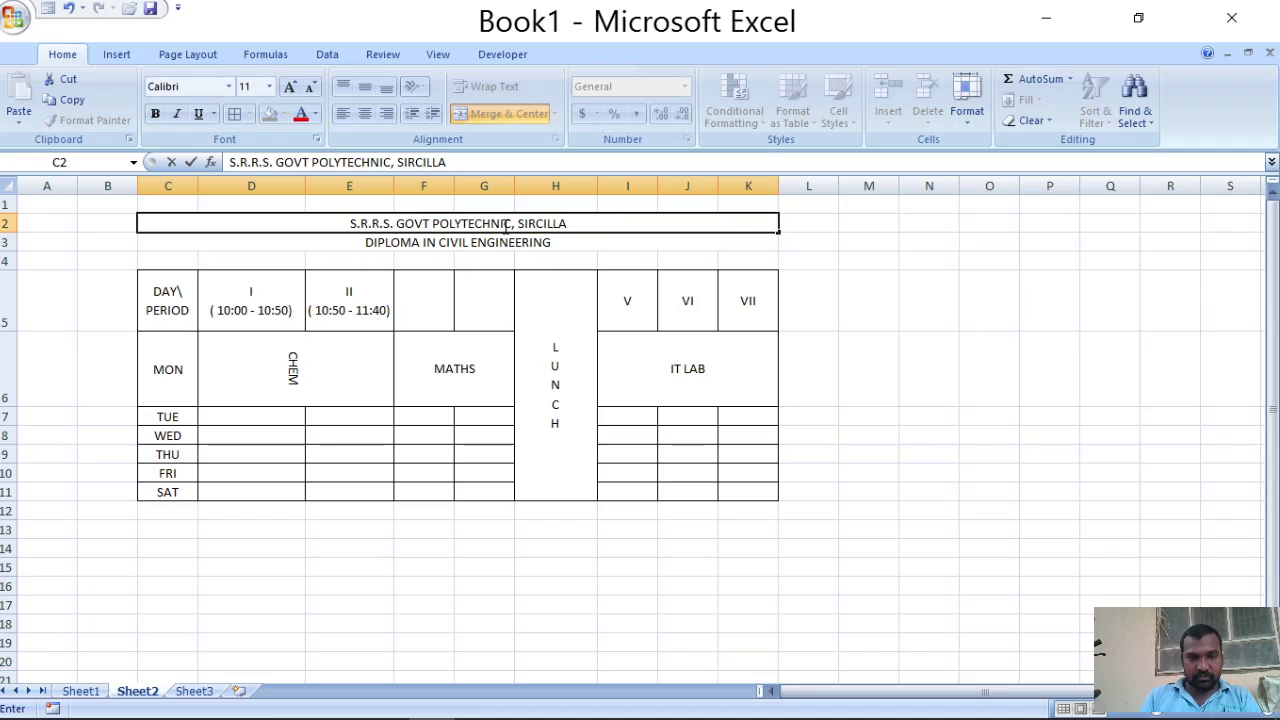
{"action": "left_click", "coordinate": [641, 541]}
Step: Increase the font size of the polytechnic heading in row 2 to 16 and the diploma heading in row 3 to 12
{"action": "left_click", "coordinate": [497, 221]}
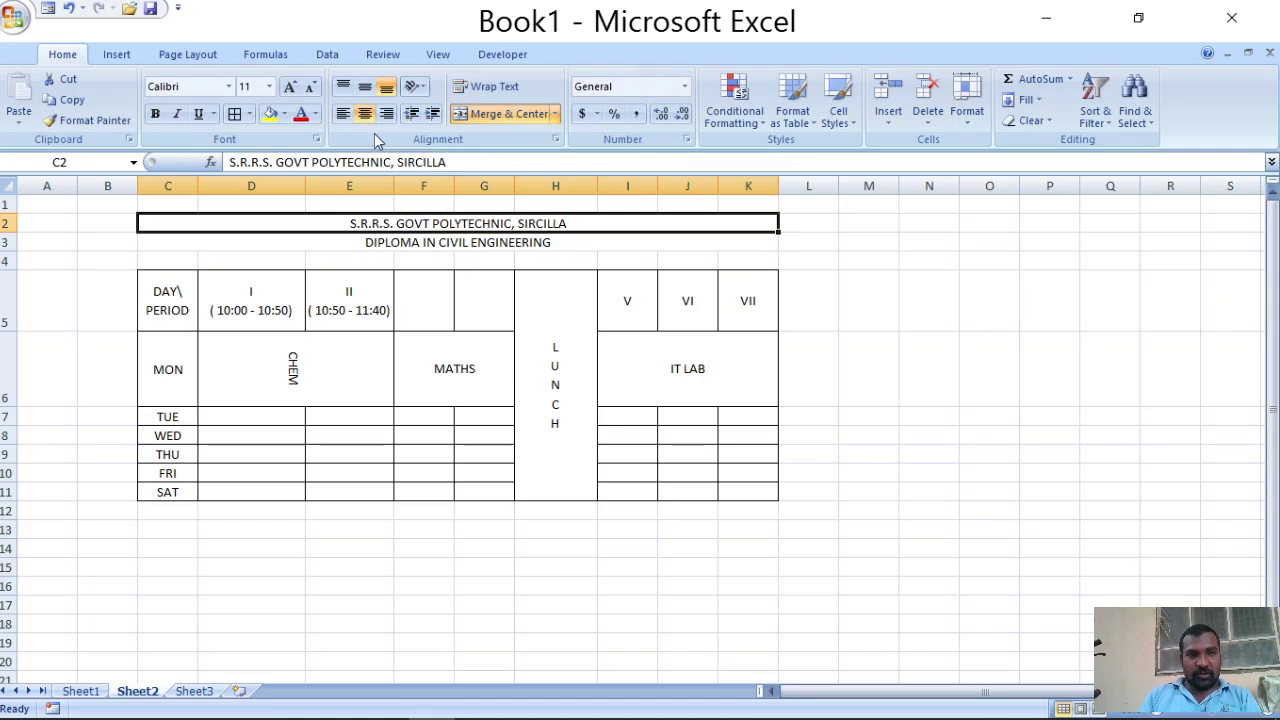
{"action": "left_click", "coordinate": [288, 87]}
{"action": "left_click", "coordinate": [288, 87]}
{"action": "left_click", "coordinate": [288, 87]}
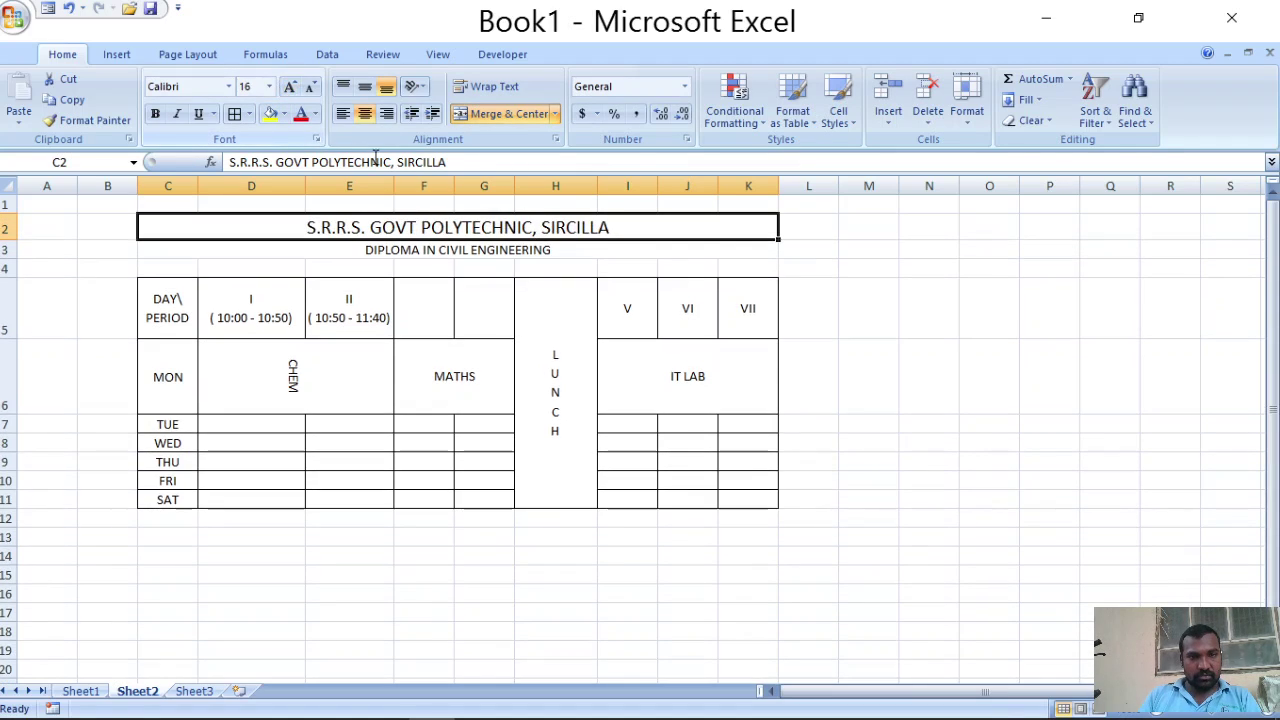
{"action": "left_click", "coordinate": [423, 266]}
{"action": "left_click", "coordinate": [405, 248]}
{"action": "left_click", "coordinate": [290, 87]}
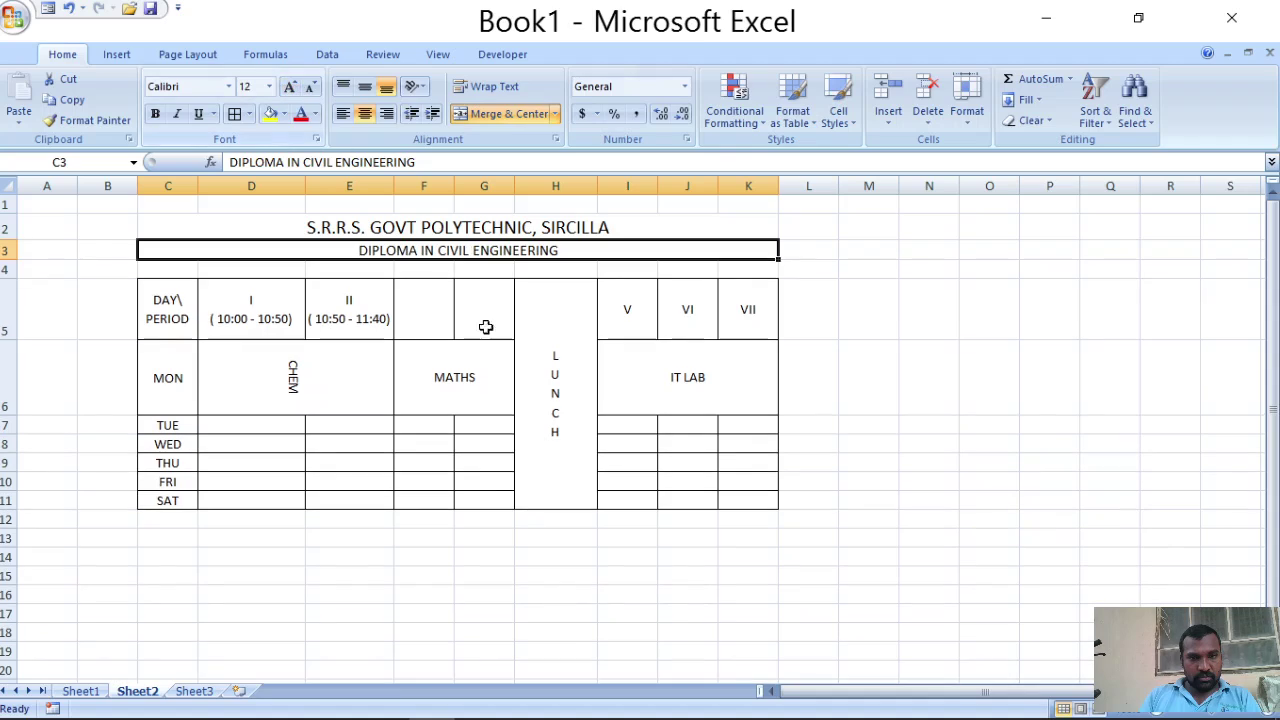
{"action": "left_click", "coordinate": [627, 537]}
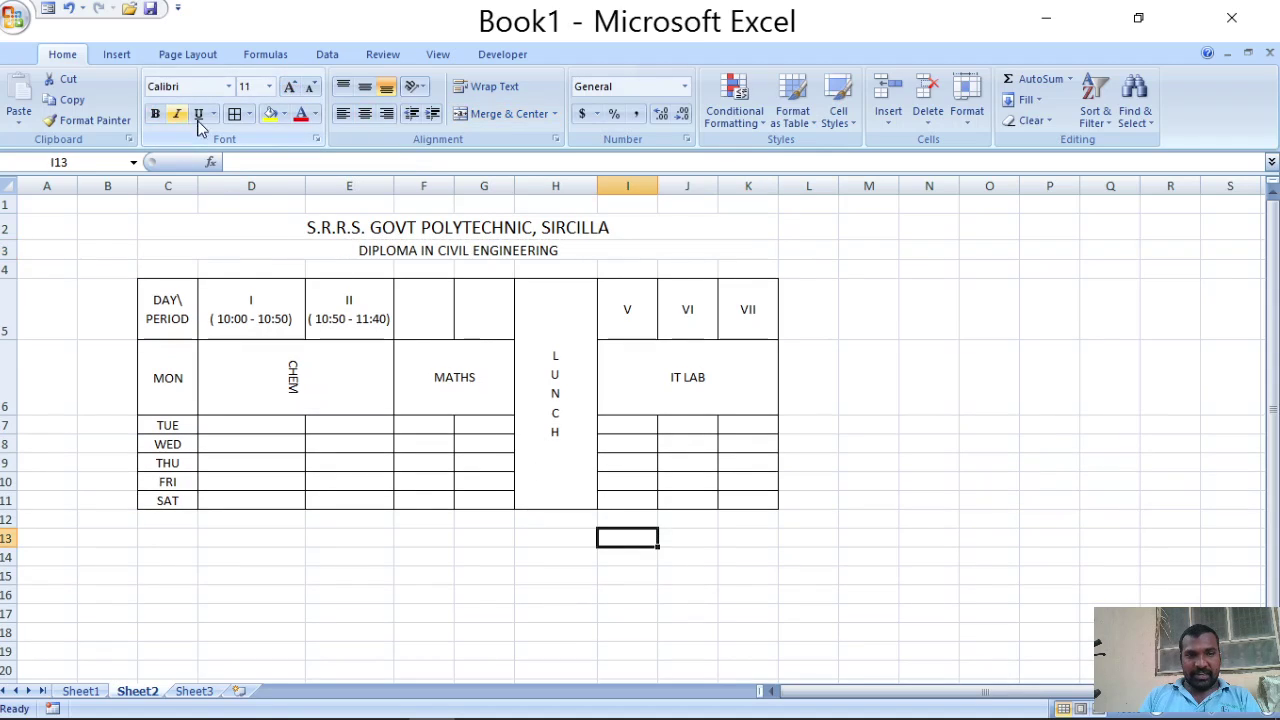
Step: Select the range C2:K13 covering both headings and the whole timetable
{"action": "left_click", "coordinate": [500, 598]}
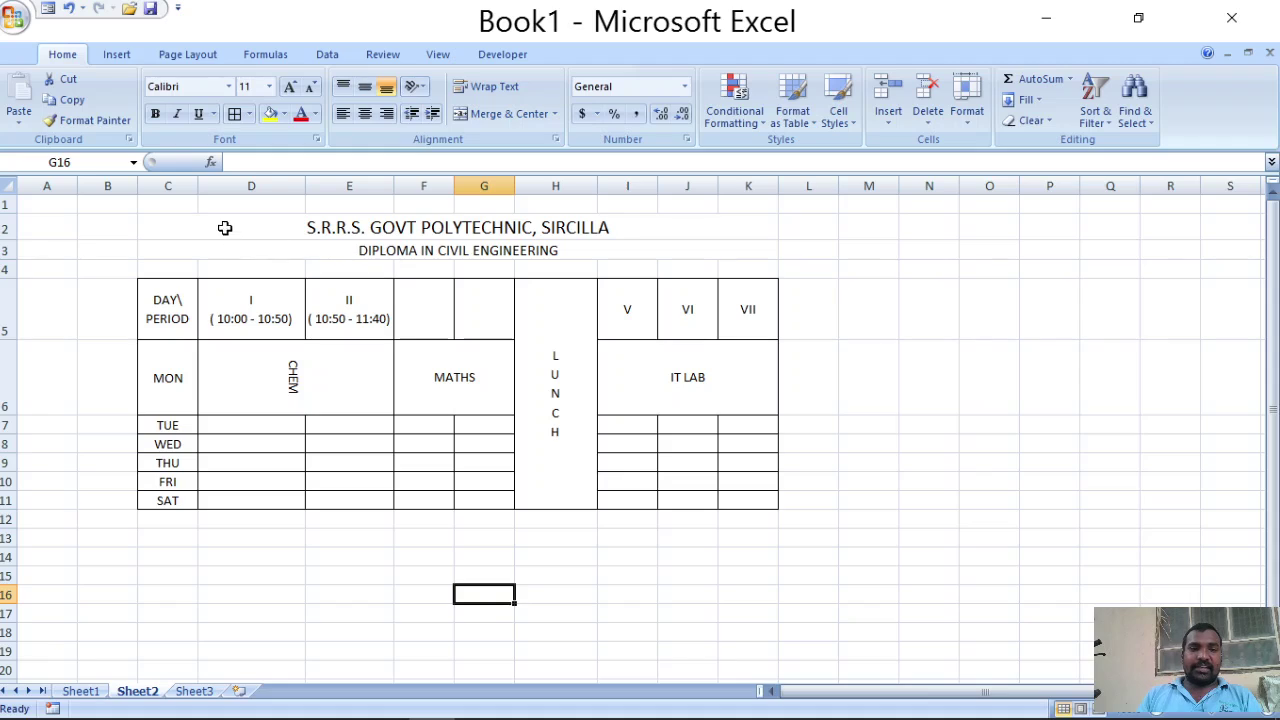
{"action": "left_click_drag", "start_coordinate": [223, 227], "coordinate": [682, 542]}
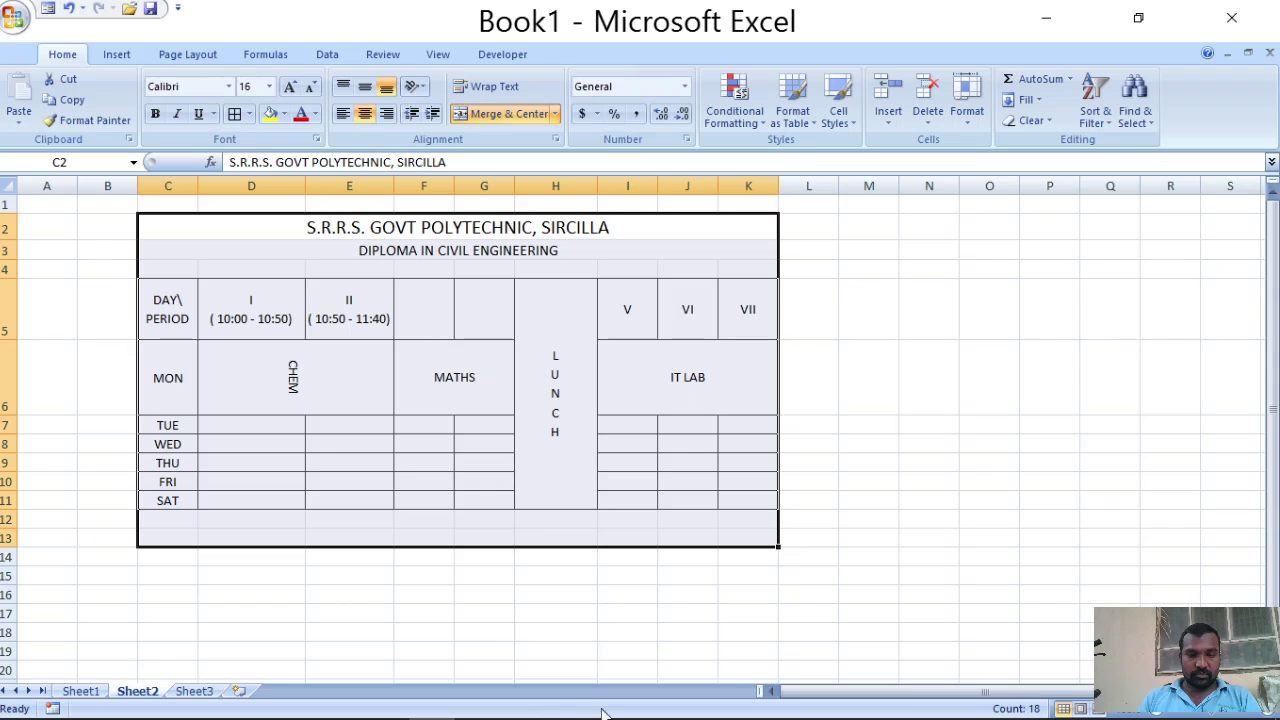
Step: Leave the workbook for the slide show's Thank You slide and circle the contact e-mail address with the red pen
{"action": "mouse_move", "coordinate": [606, 716]}
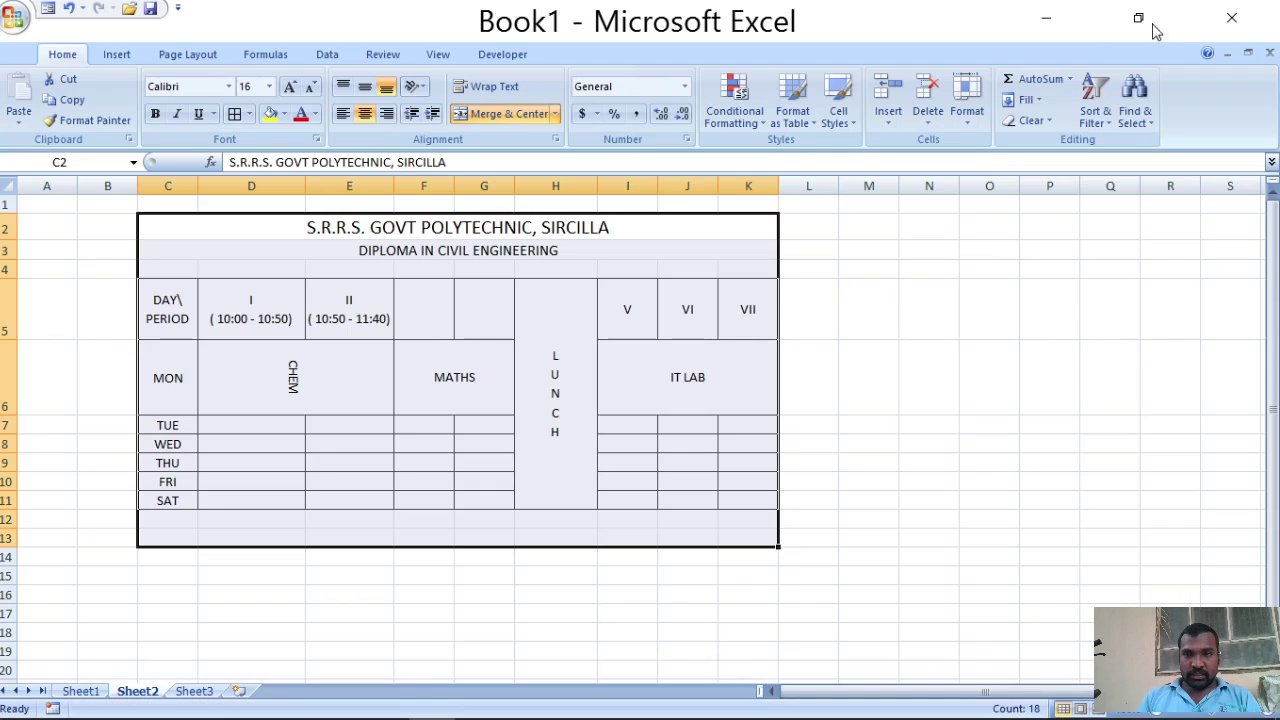
{"action": "left_click", "coordinate": [1254, 26]}
{"action": "left_click", "coordinate": [648, 452]}
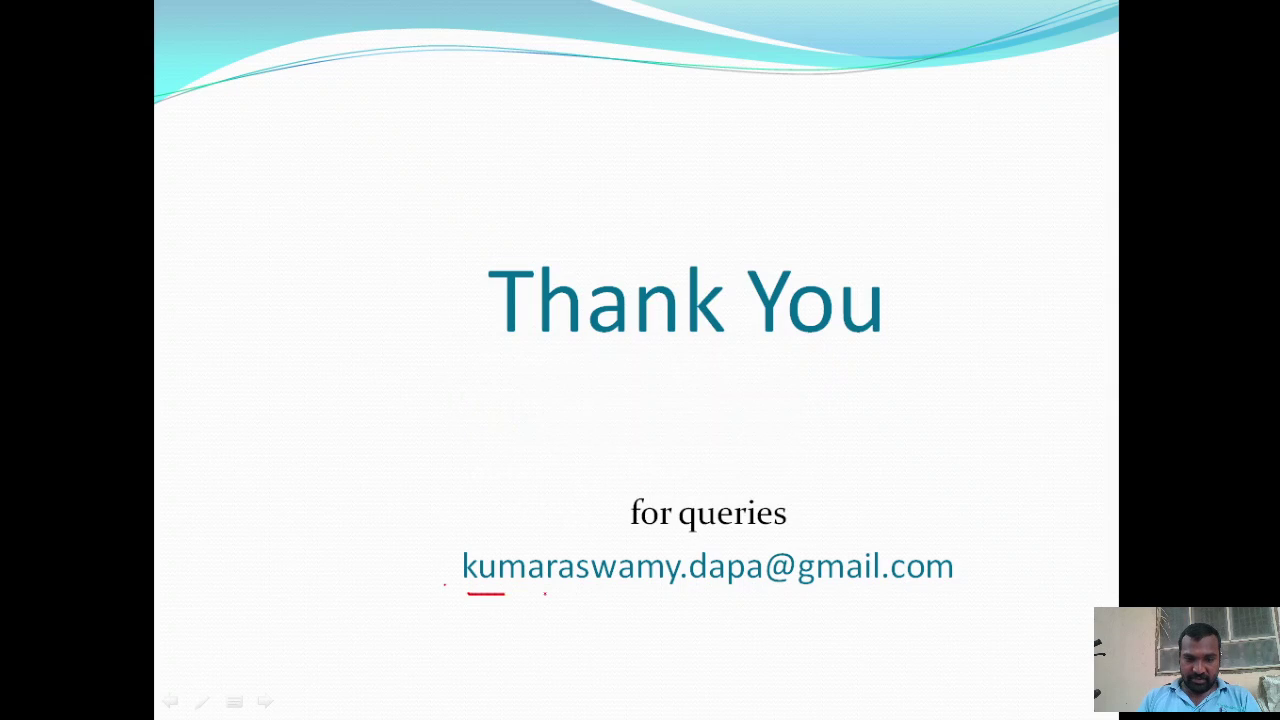
{"action": "mouse_move", "coordinate": [505, 595]}
{"action": "left_mouse_down"}
{"action": "mouse_move", "coordinate": [876, 612]}
{"action": "mouse_move", "coordinate": [890, 528]}
{"action": "mouse_move", "coordinate": [572, 537]}
{"action": "mouse_move", "coordinate": [454, 576]}
{"action": "left_mouse_up"}
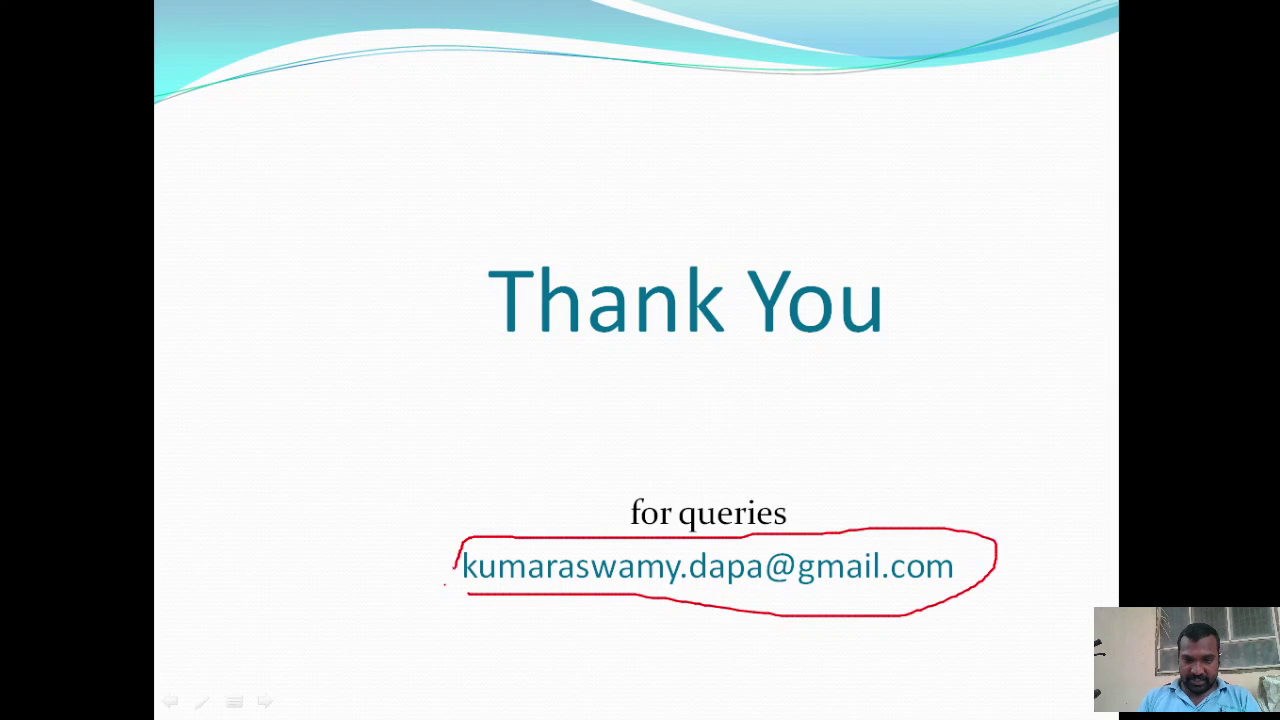